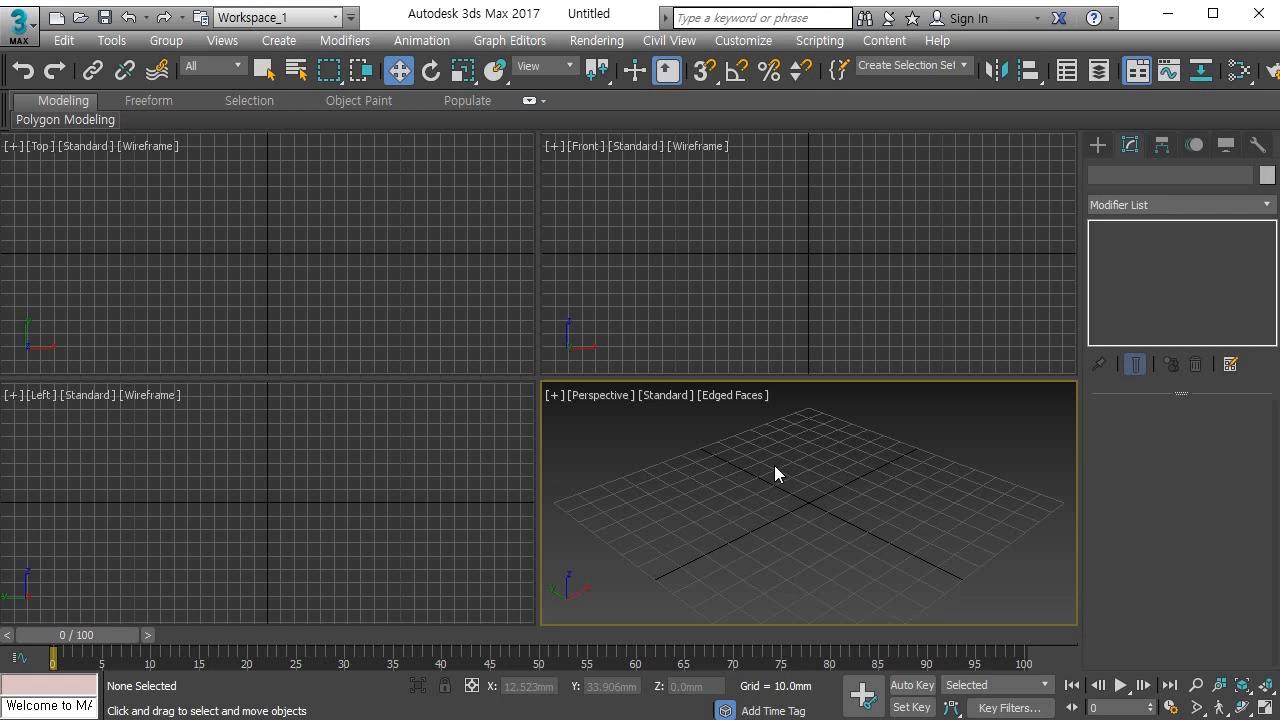
Step: Create a standard primitive box about 48 × 47 × 47 mm in the Perspective view and maximize that view
left_click(1096, 144)
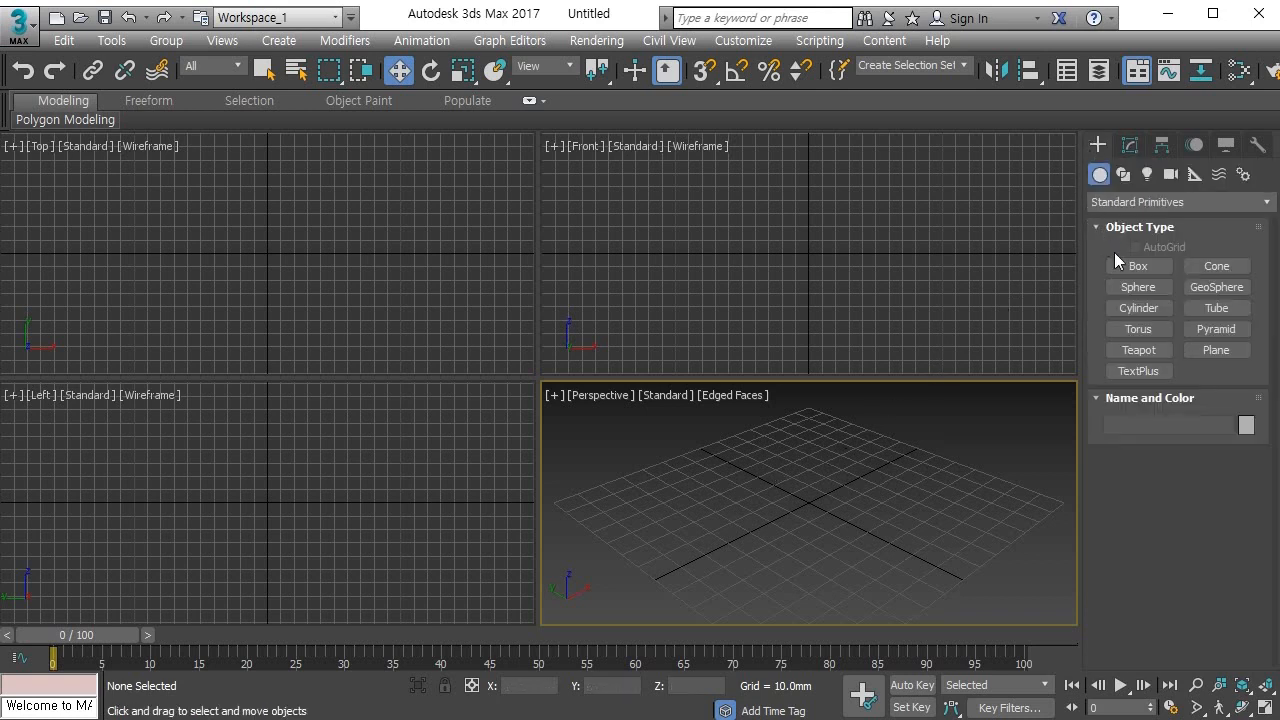
left_click(1138, 266)
left_click_drag(820, 488, 828, 580)
left_click(828, 471)
key("alt+w")
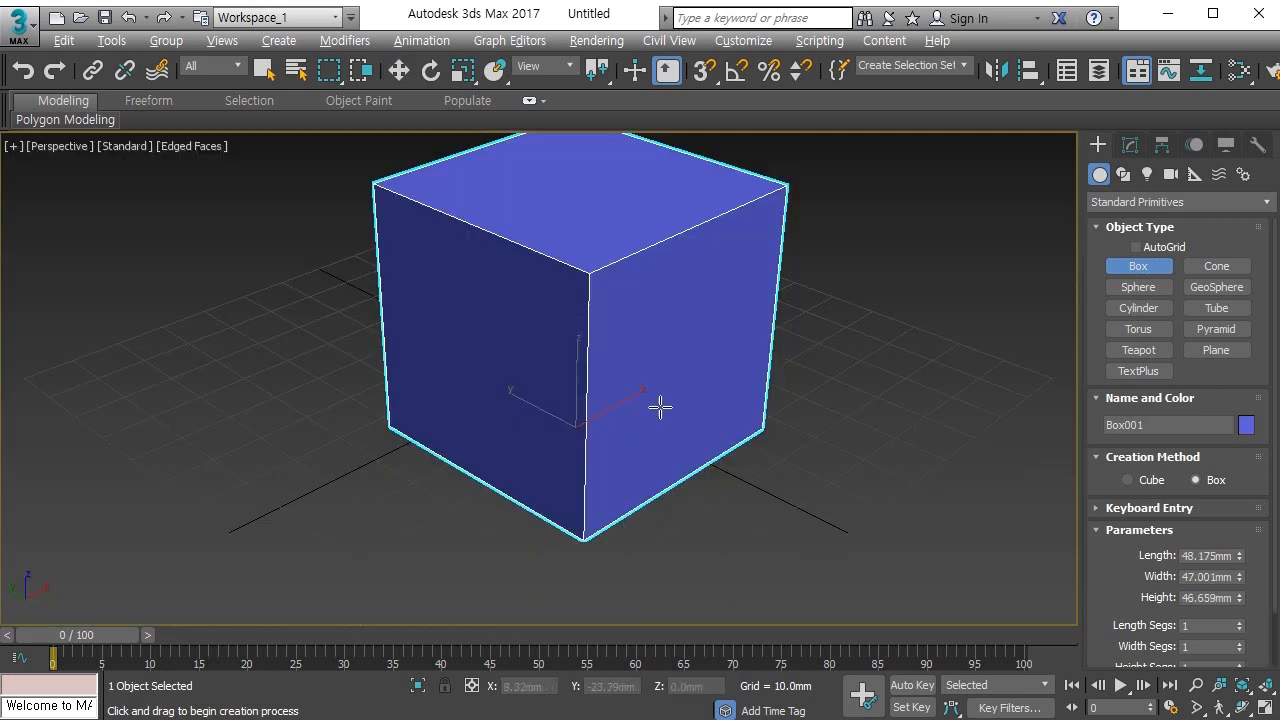
Step: Set the box's length, width and height segments to 3 each
scroll(629, 378, "down", 3)
middle_click_drag(629, 381, 609, 417)
left_click_drag(1126, 635, 1124, 572)
left_click(1208, 562)
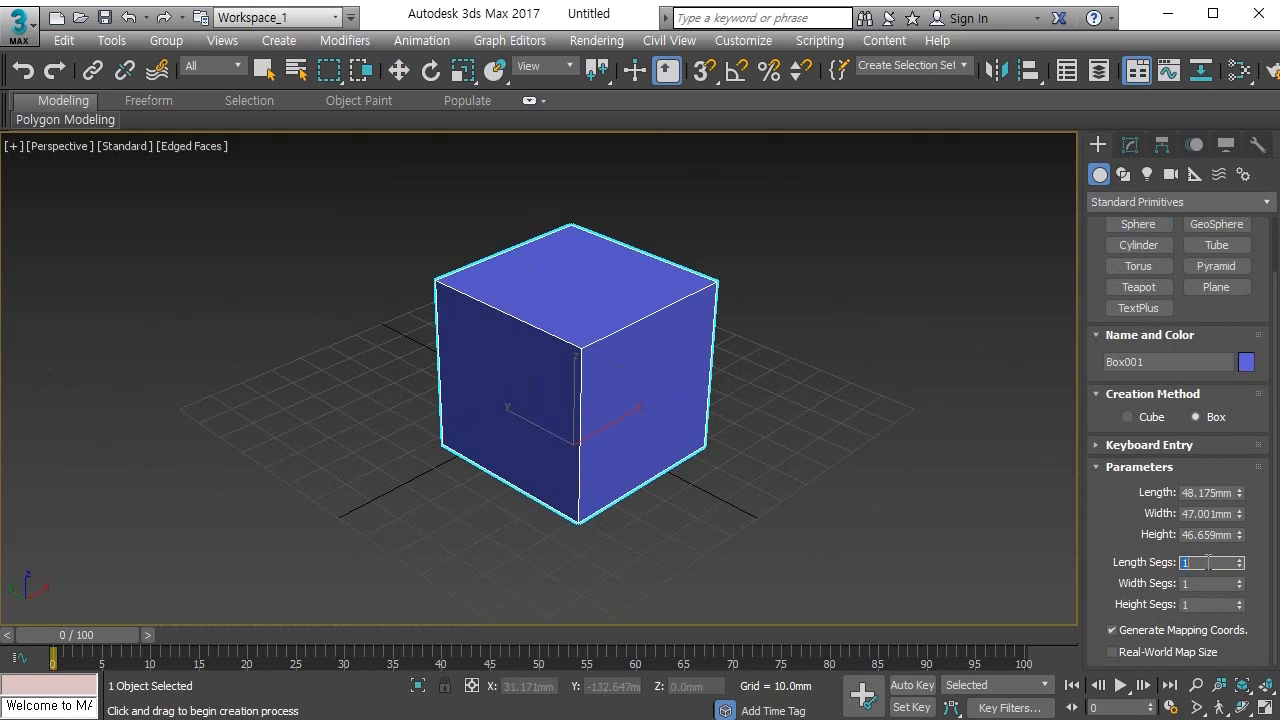
type("3")
key("Tab")
type("3")
key("Tab")
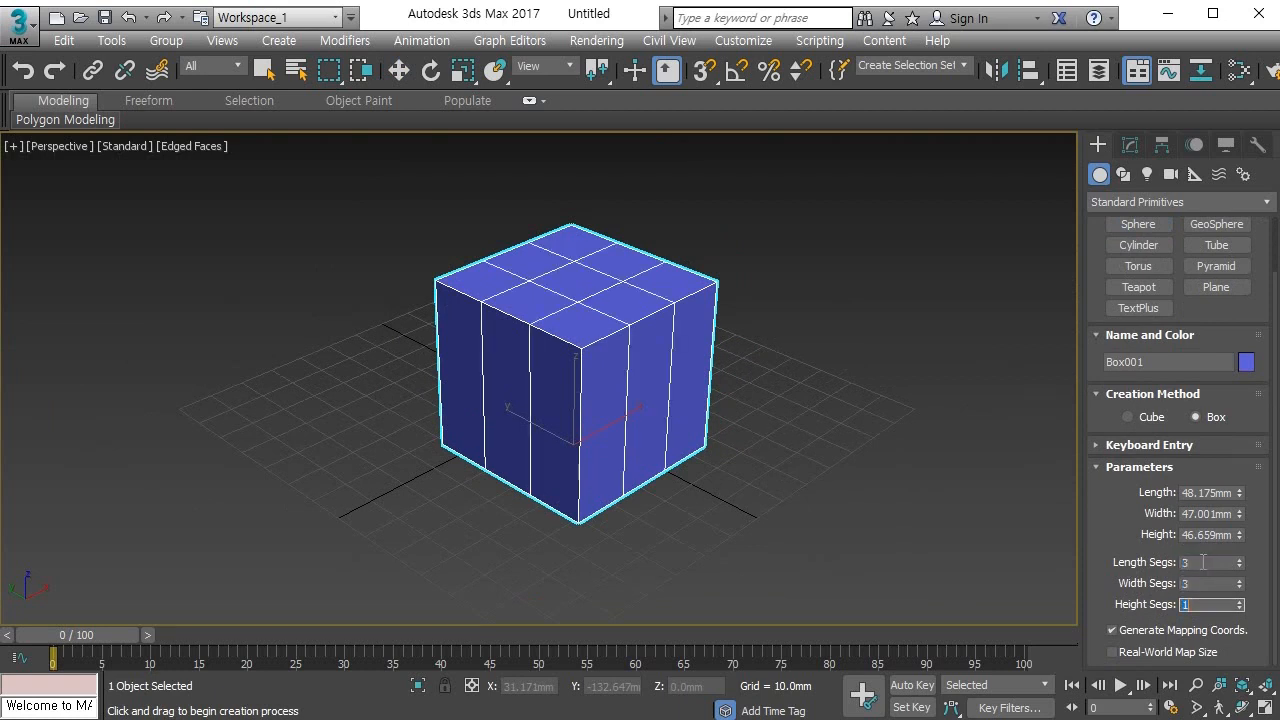
type("3")
key("Return")
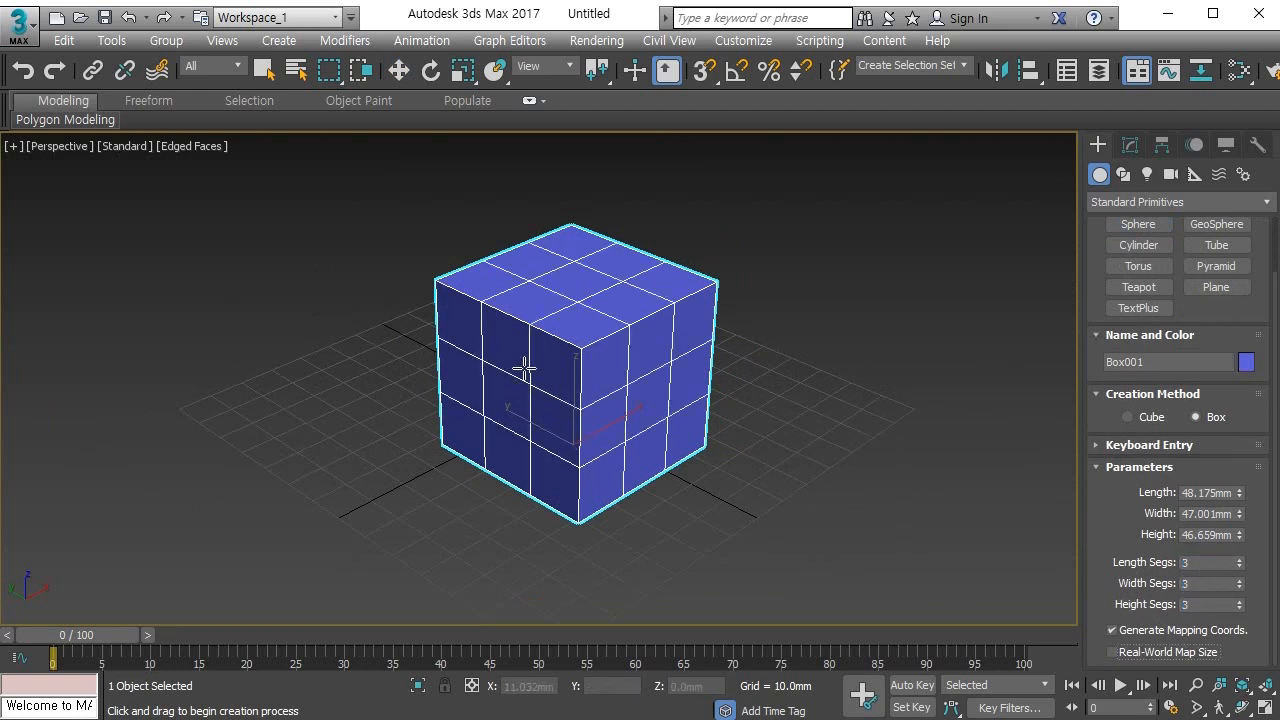
Step: Finish box creation and convert the box to an Editable Poly
right_click(571, 282)
right_click(575, 290)
mouse_move(659, 503)
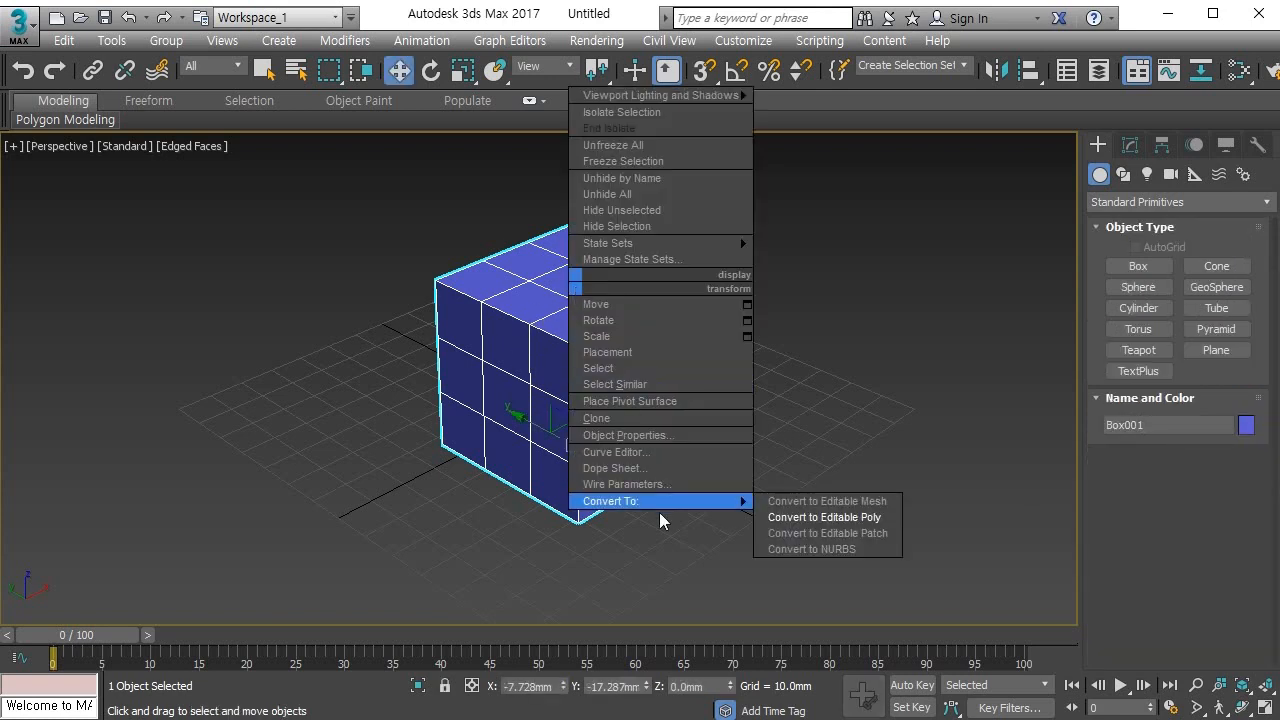
left_click(805, 516)
middle_click_drag(643, 389, 634, 391)
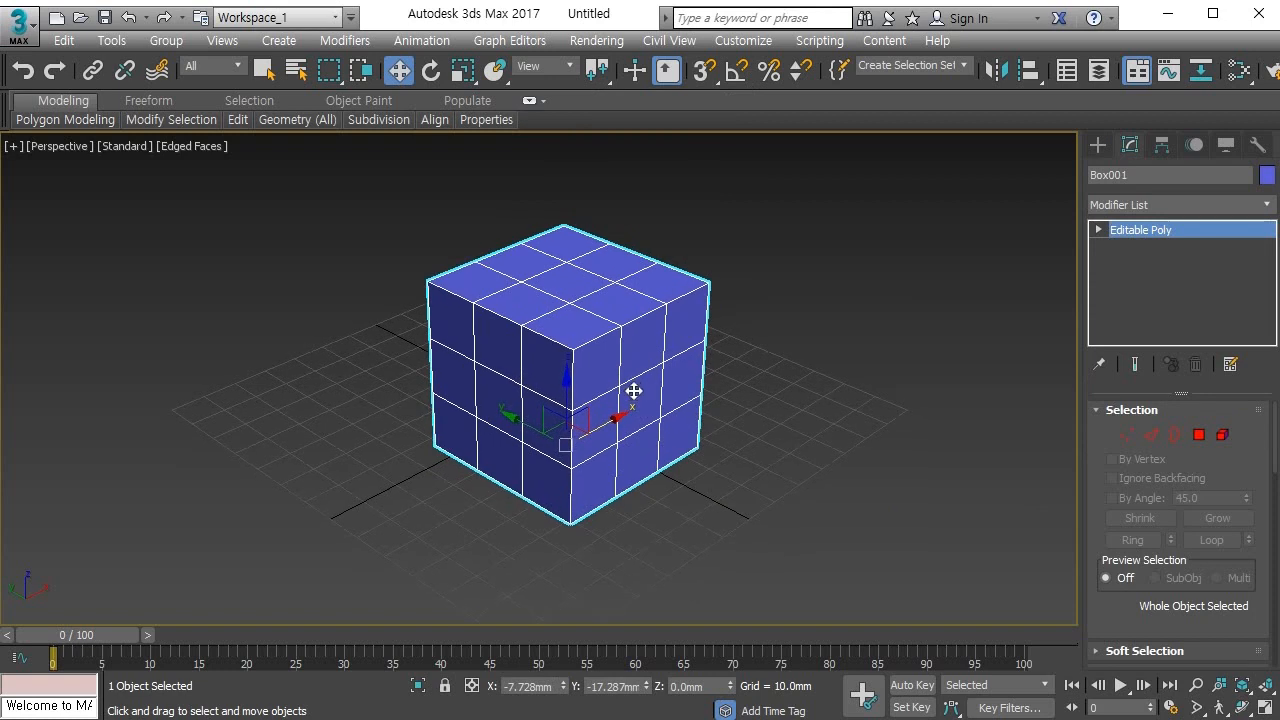
Step: Select the centre square's front vertex on the box's top face, and in polygon mode select the top's centre polygon
key("1")
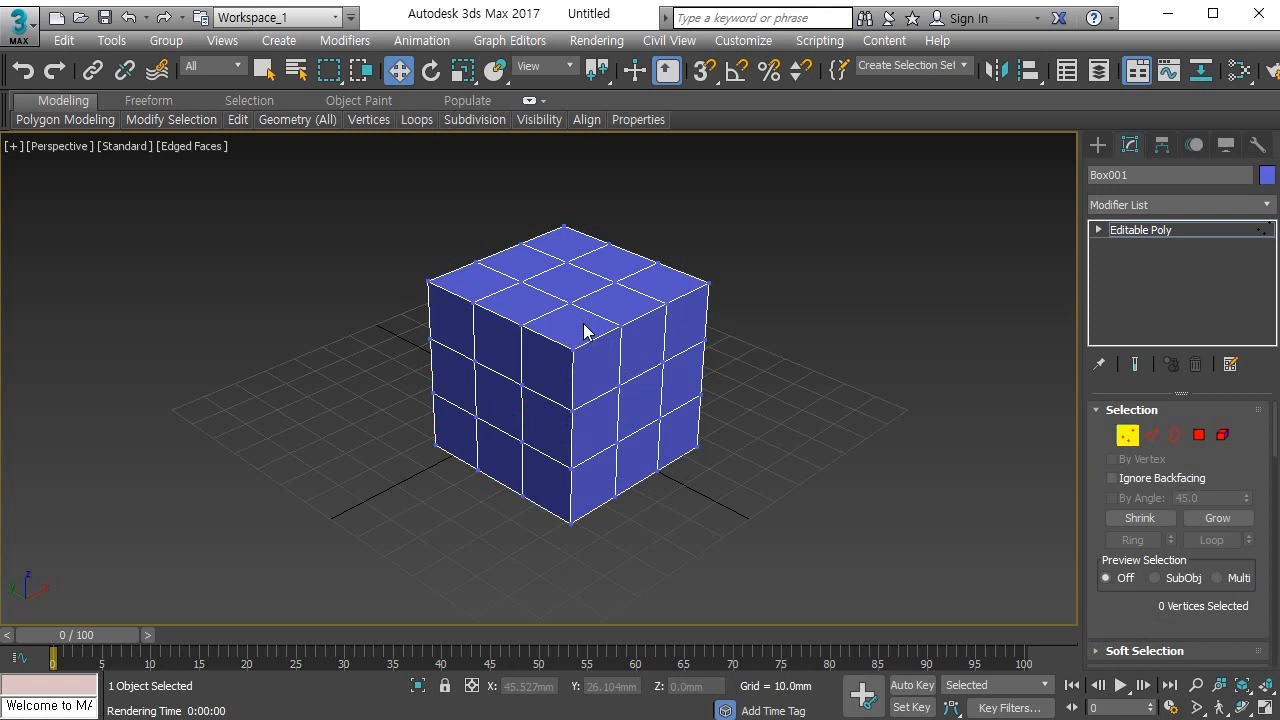
left_click(573, 308)
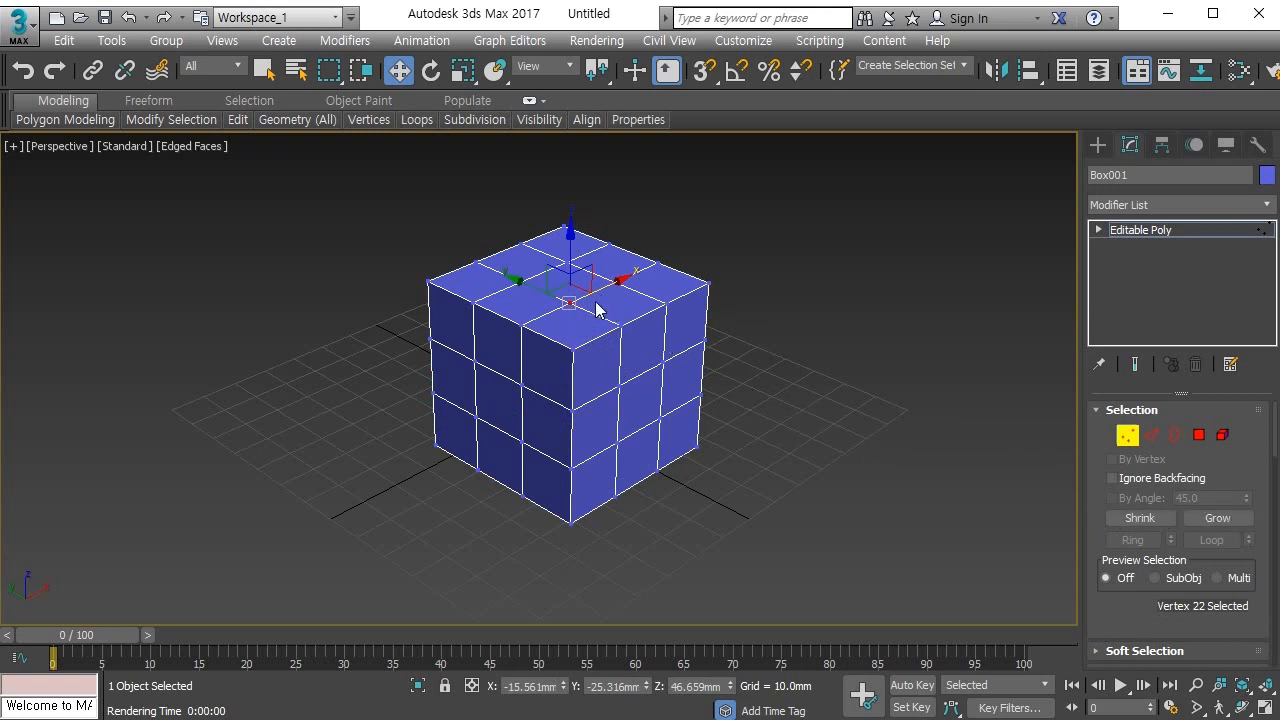
key("4")
left_click(575, 280)
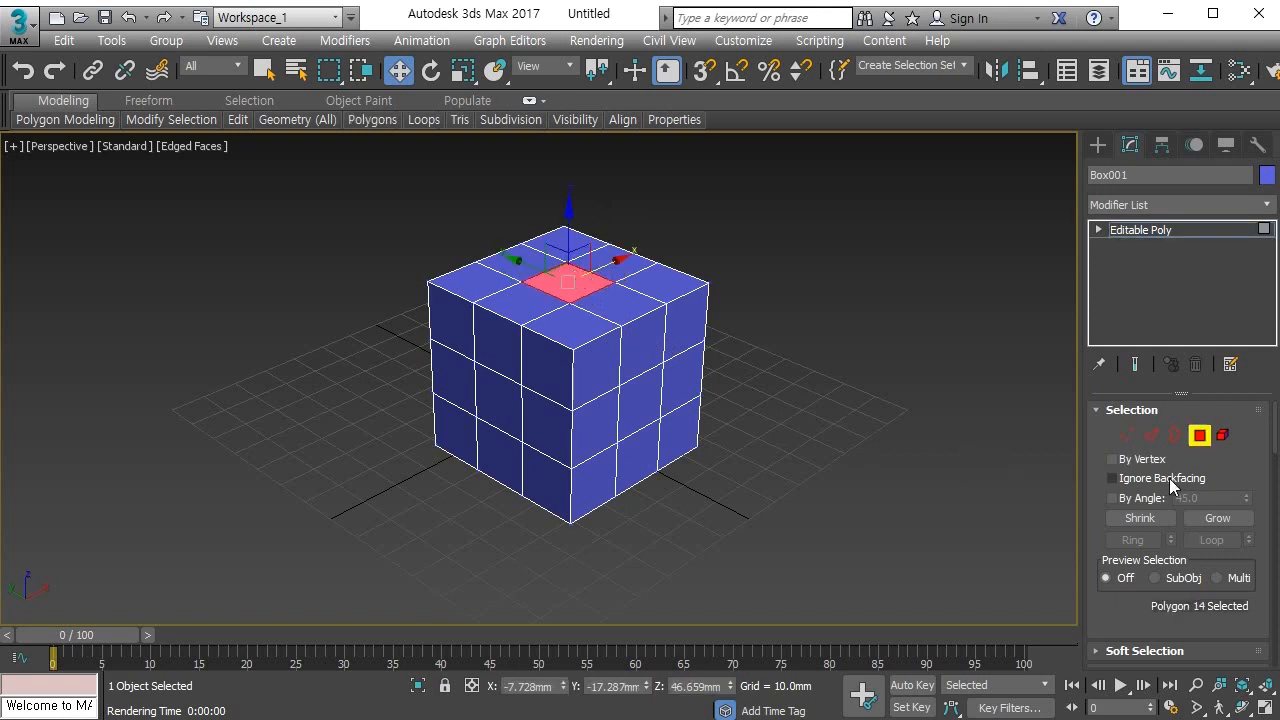
Step: Grow the polygon selection four times from the top's centre polygon down to the box's lowest side row
left_click(1219, 518)
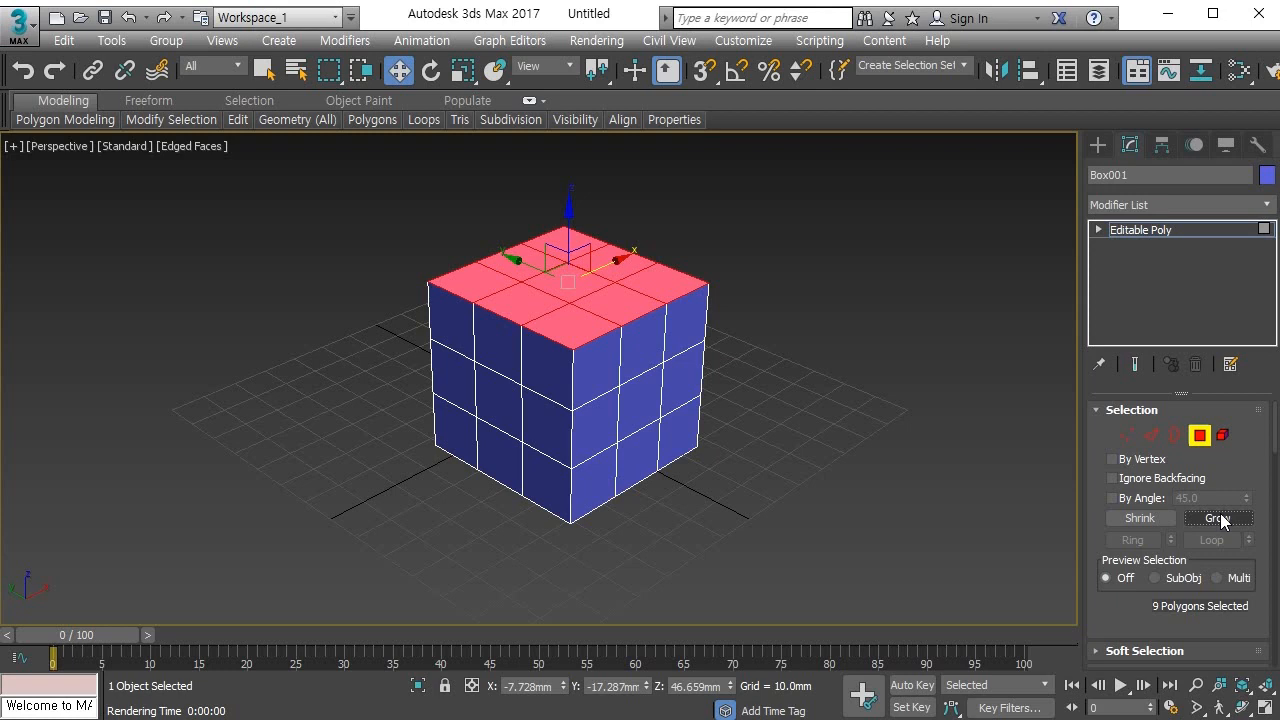
left_click(1218, 518)
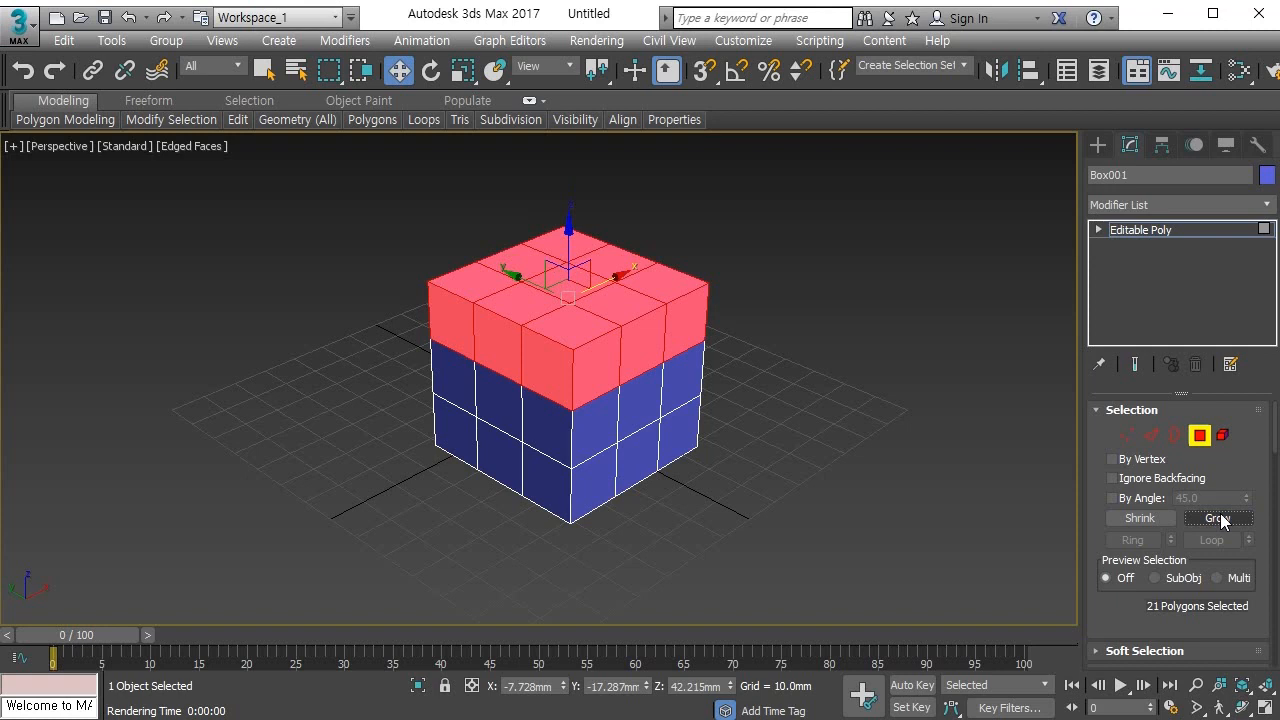
left_click(1218, 518)
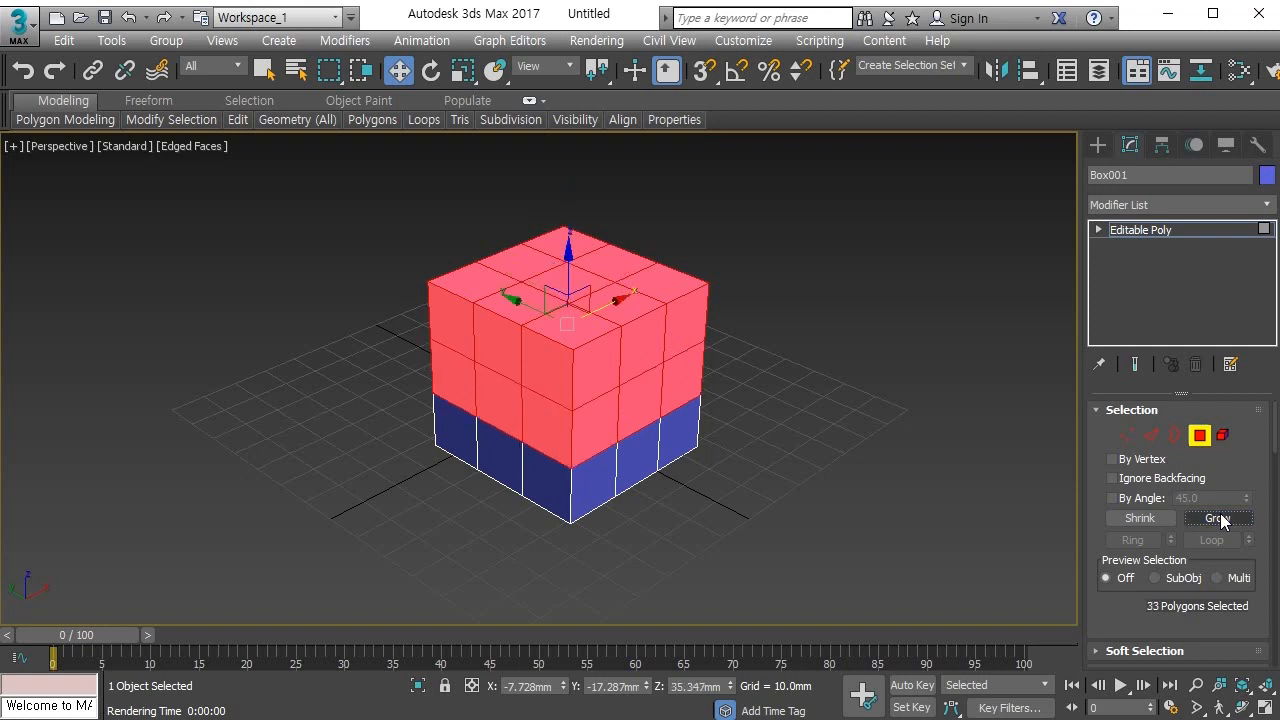
left_click(1218, 518)
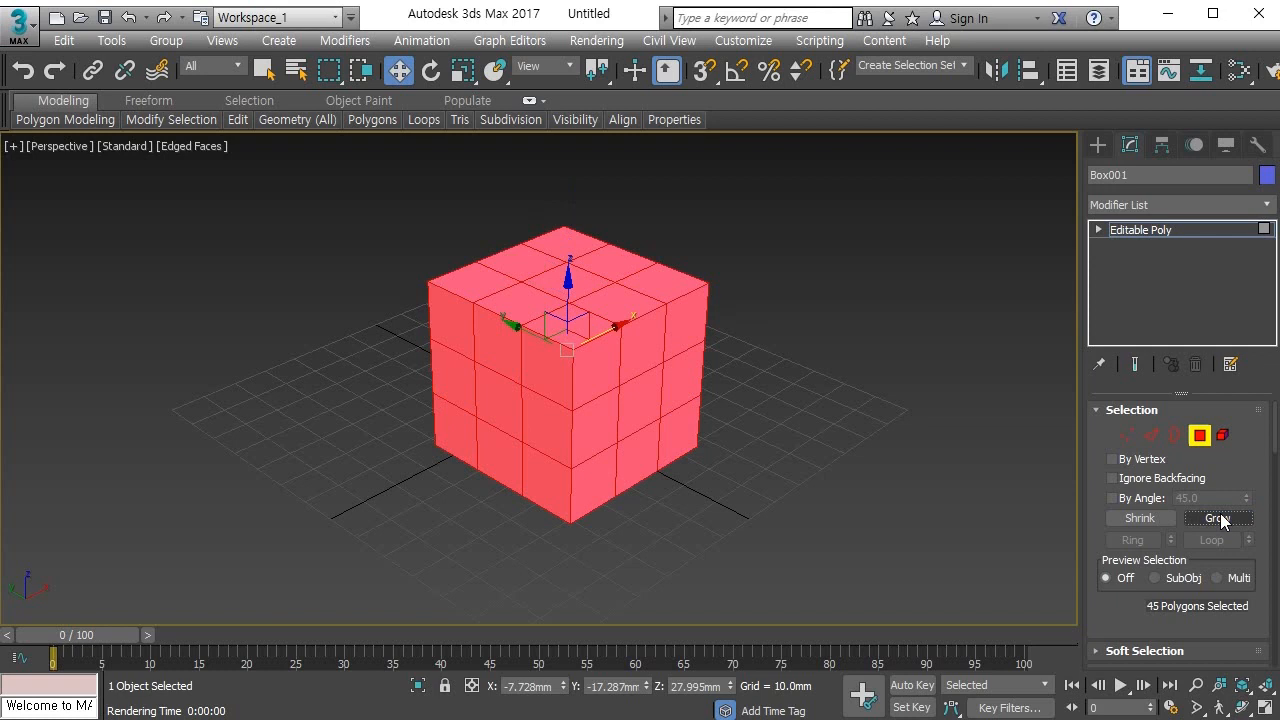
Step: Shrink the polygon selection back to the top's centre polygon, and grow and shrink it once more
left_click(1155, 521)
left_click(1155, 521)
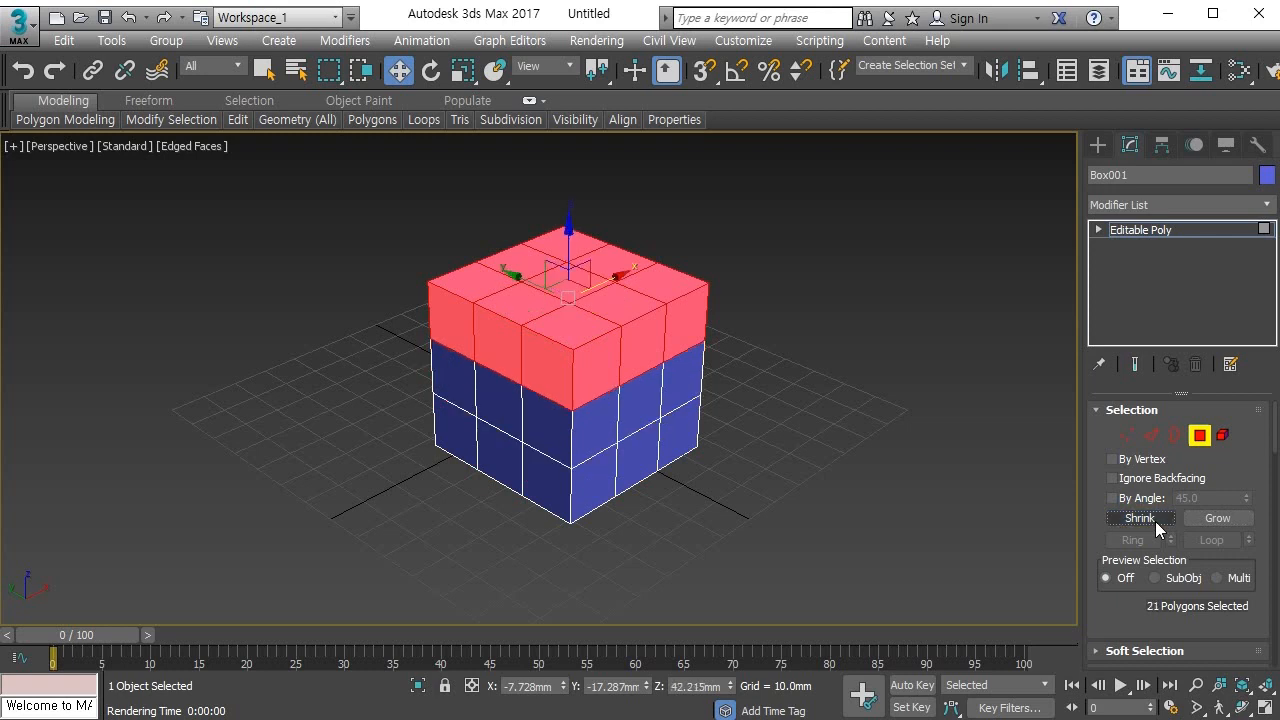
left_click(1155, 521)
left_click(1155, 521)
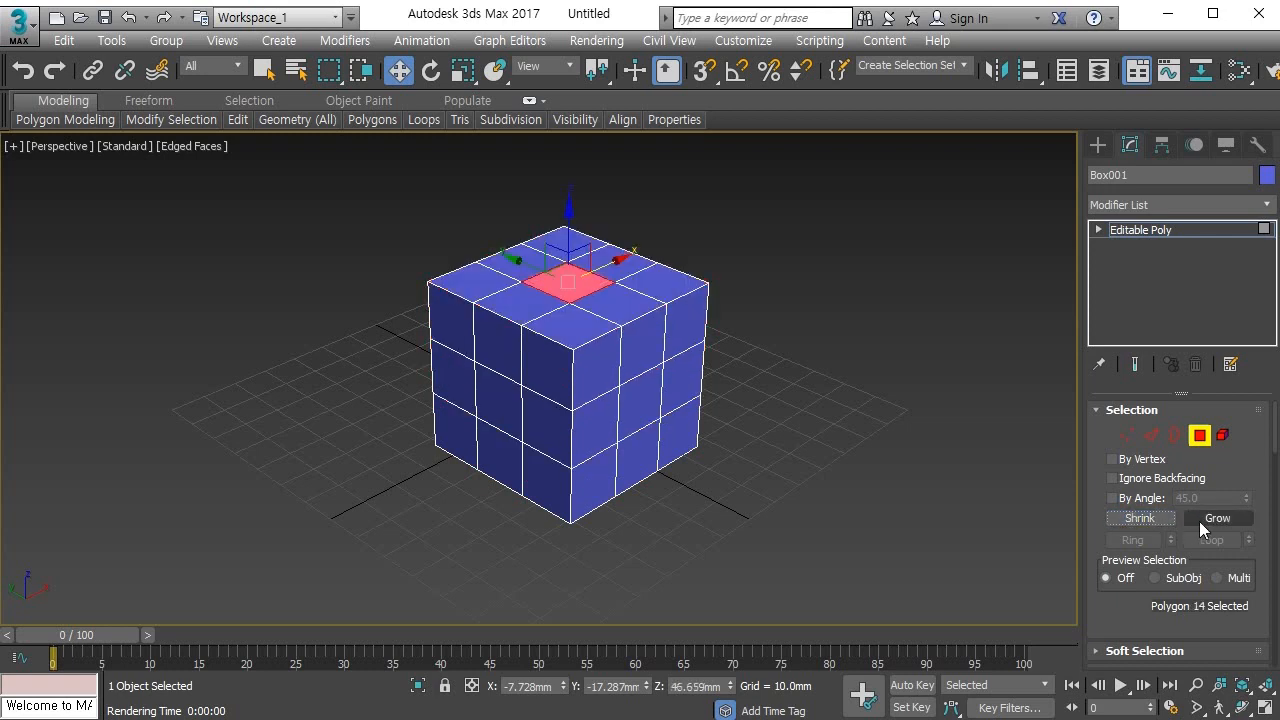
left_click(1215, 519)
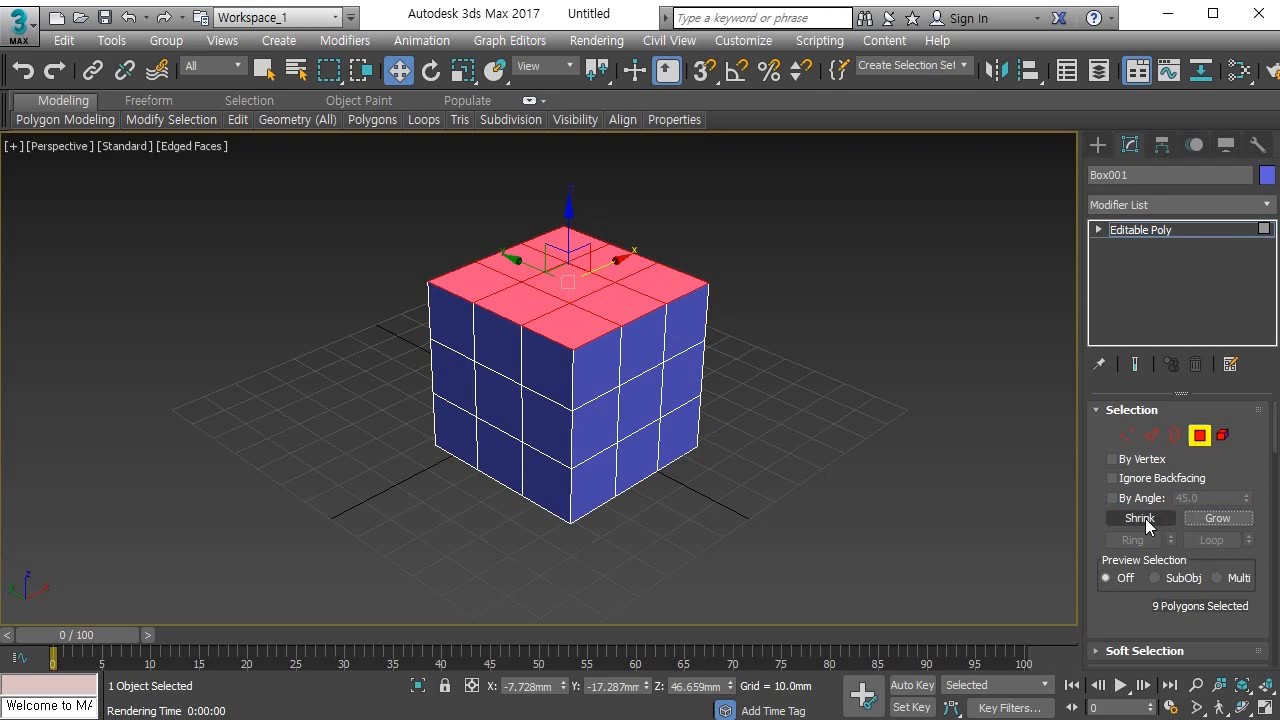
left_click(1140, 518)
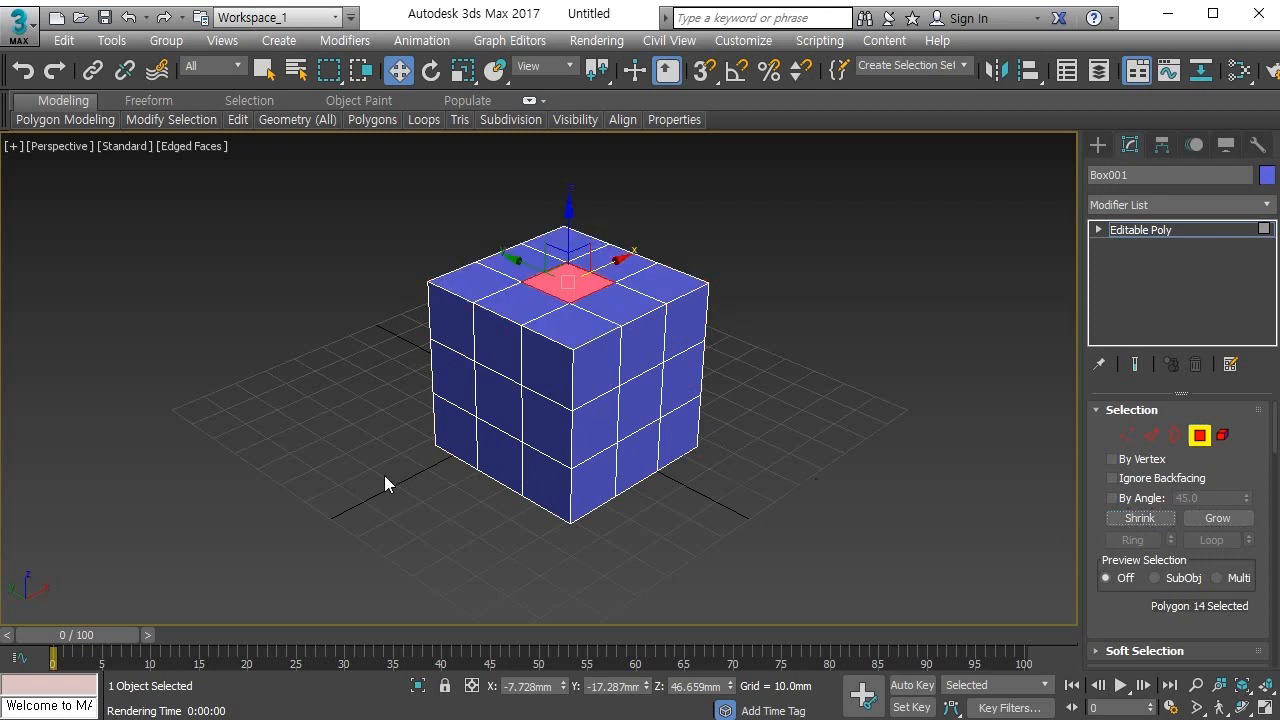
Step: In vertex mode, try Remove and then deletion on the selected top-face vertex, undoing each attempt
key("1")
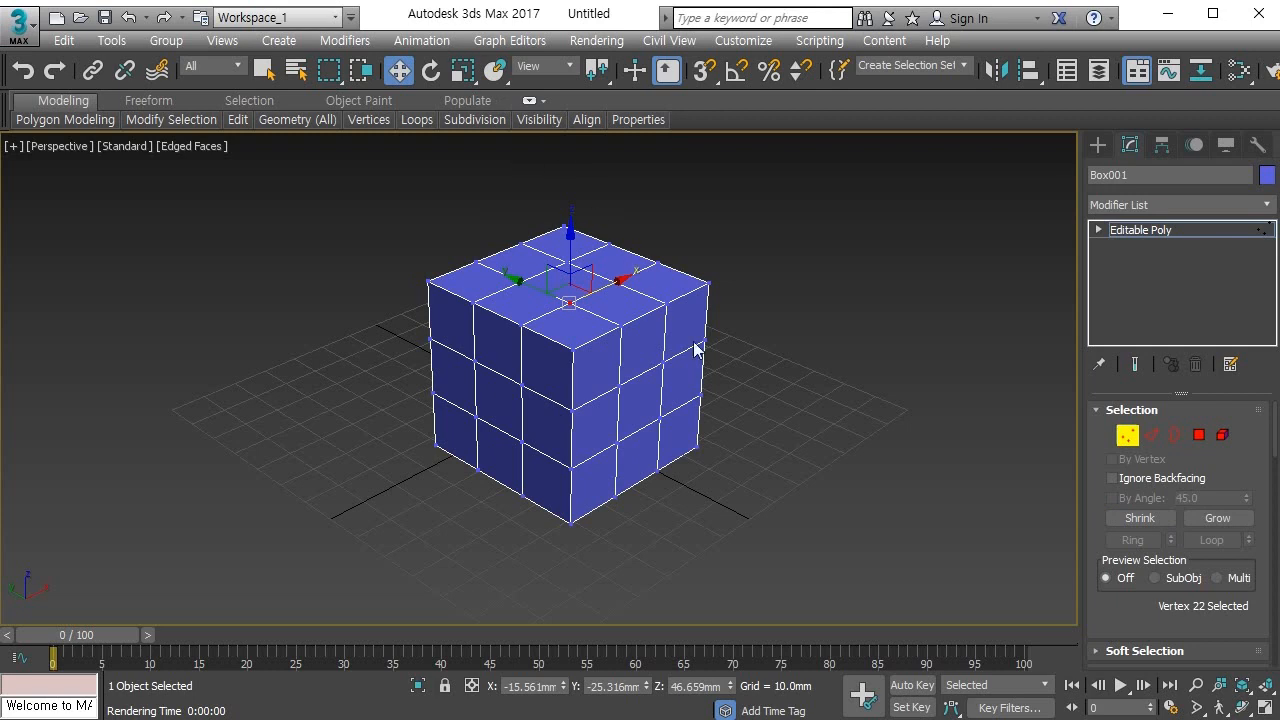
scroll(1108, 423, "down", 4)
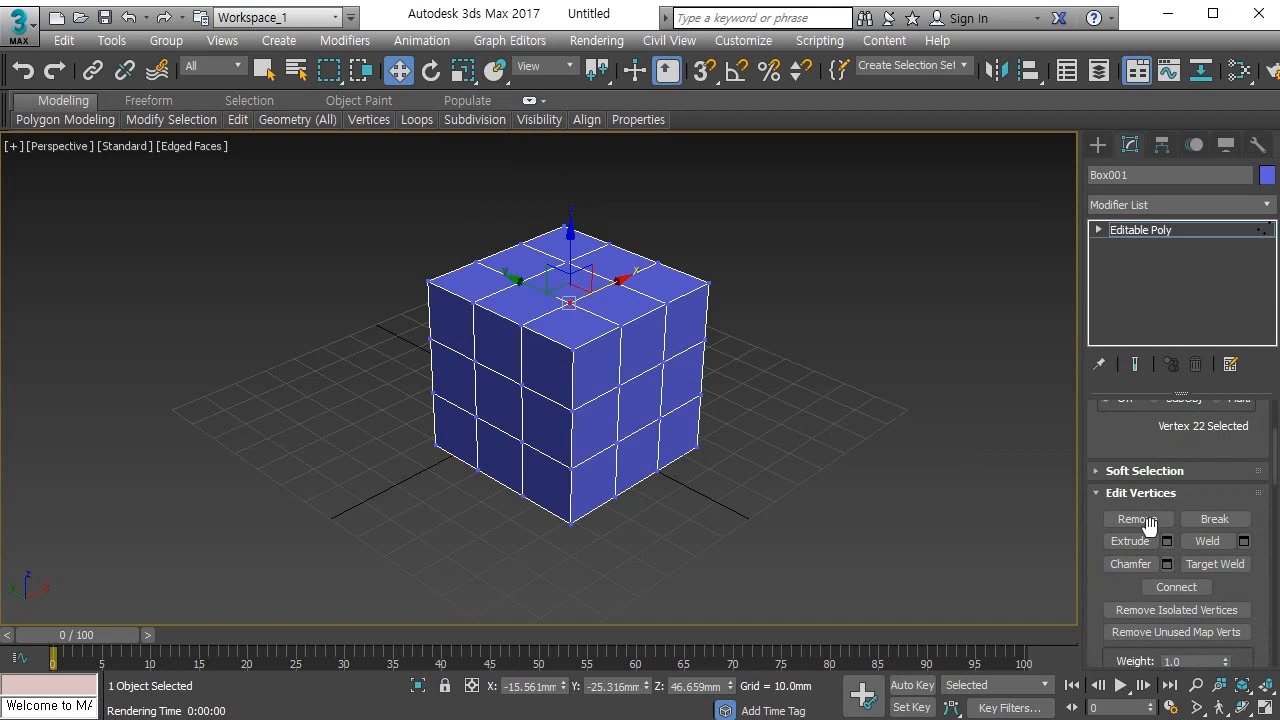
left_click(1130, 520)
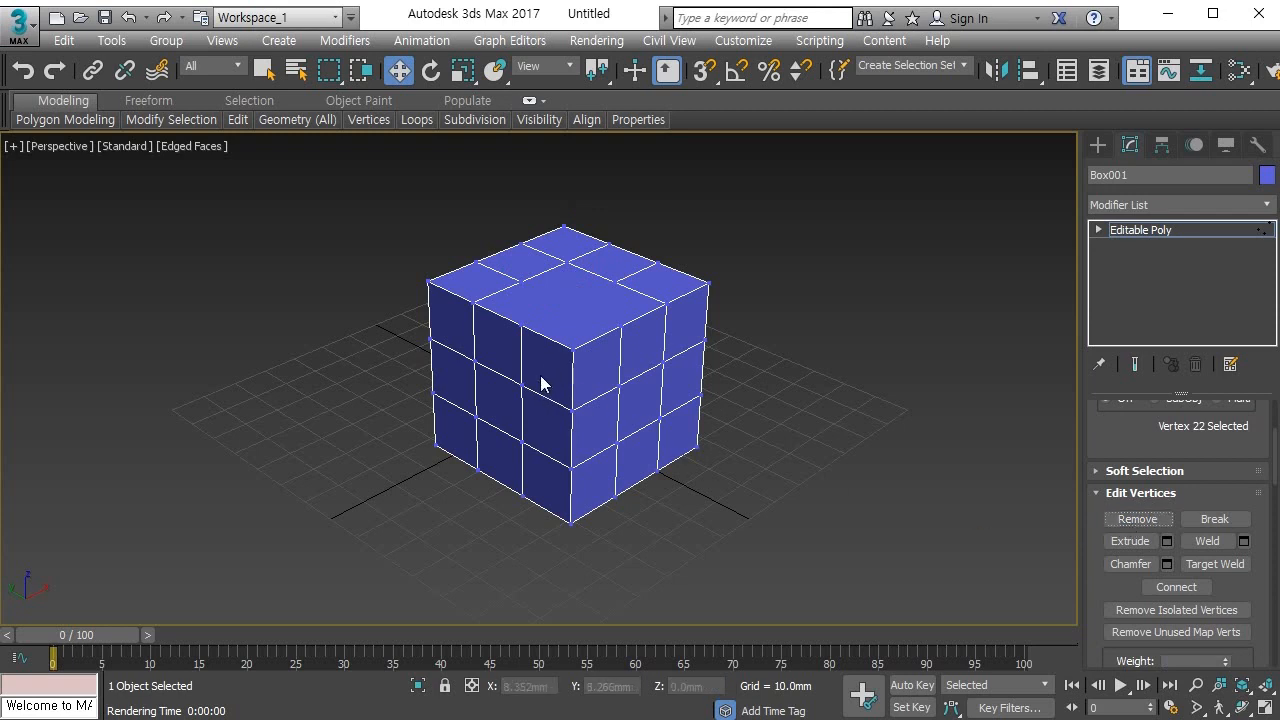
key("ctrl+z")
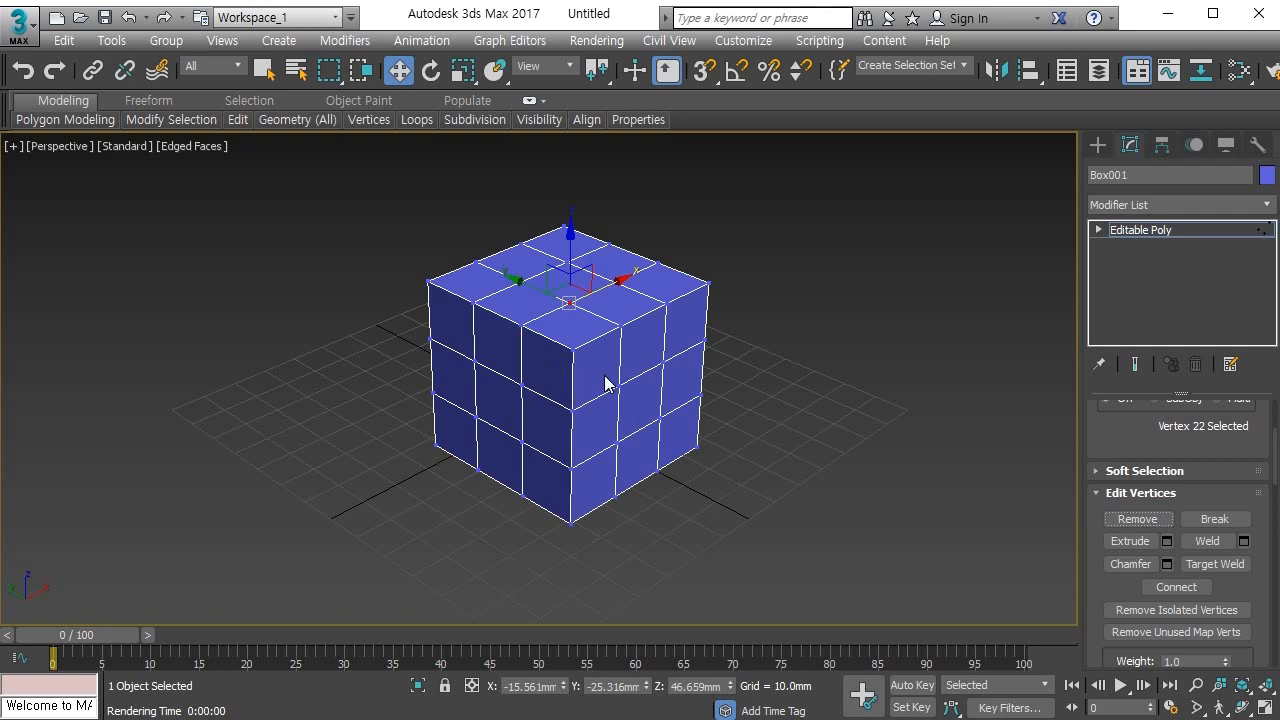
key("Delete")
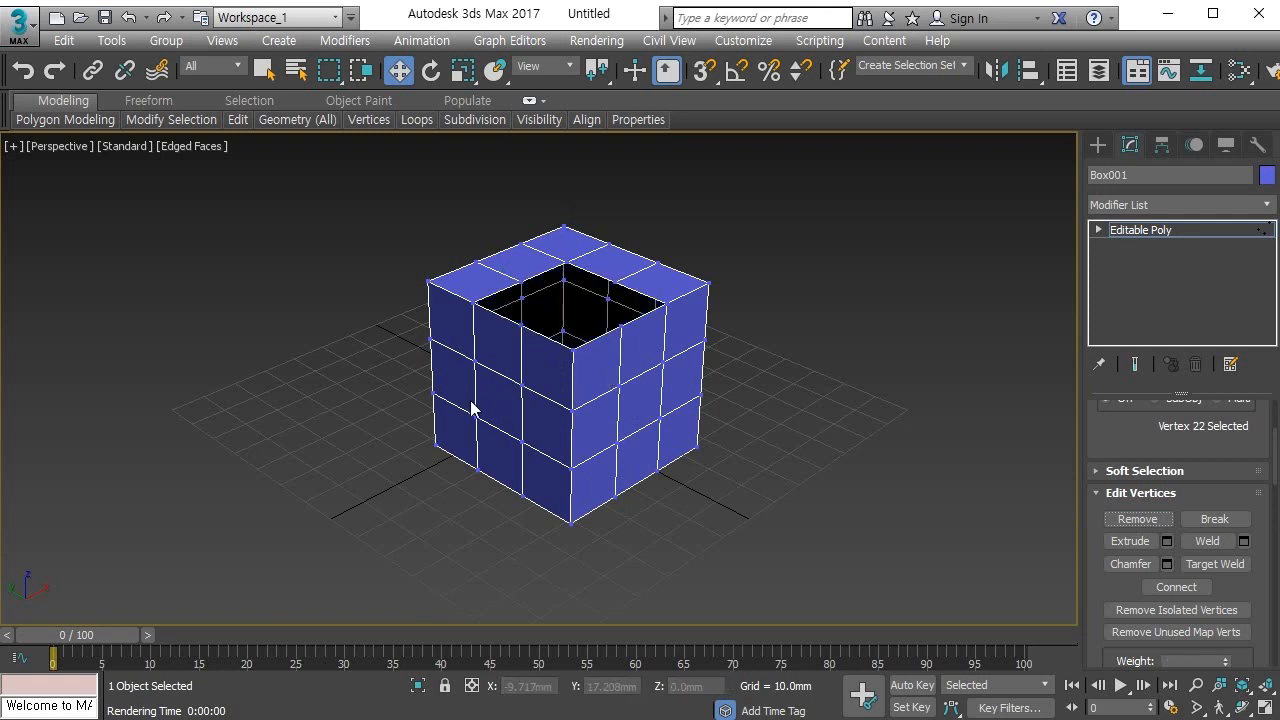
key("ctrl+z")
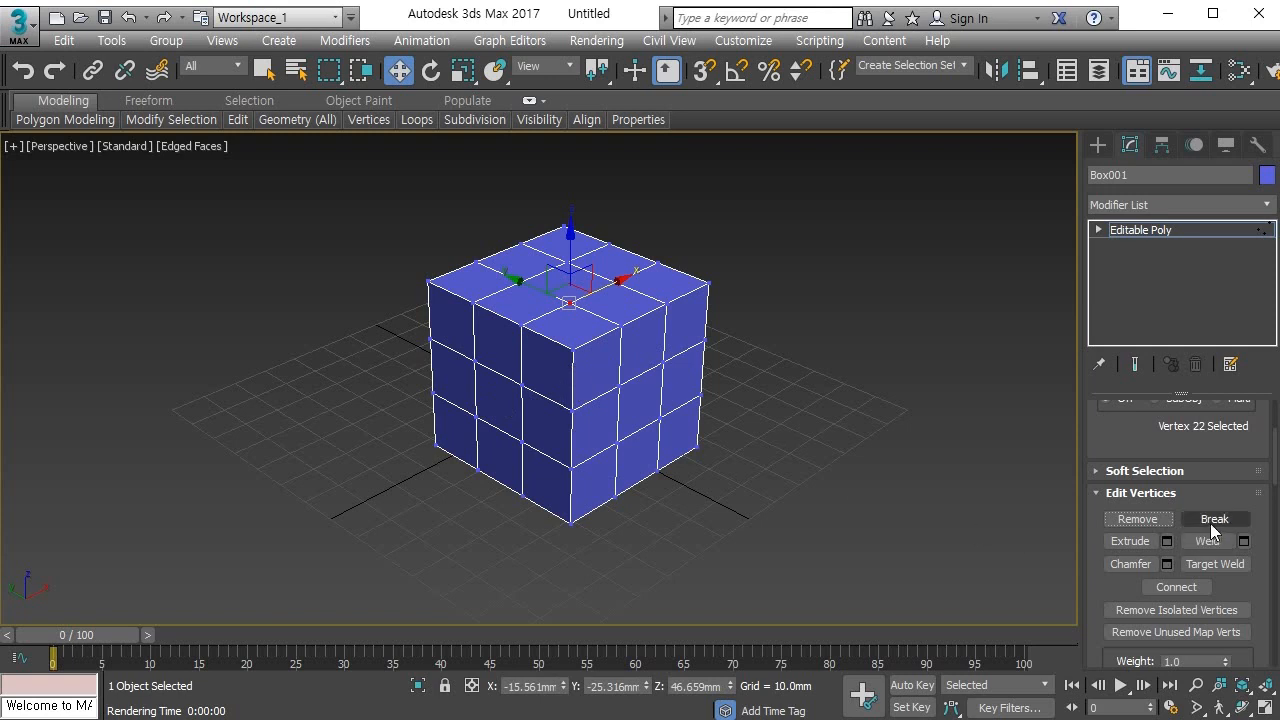
Step: Break the box's front top corner vertex and raise one of the separated vertices straight up along Z
left_click(571, 354)
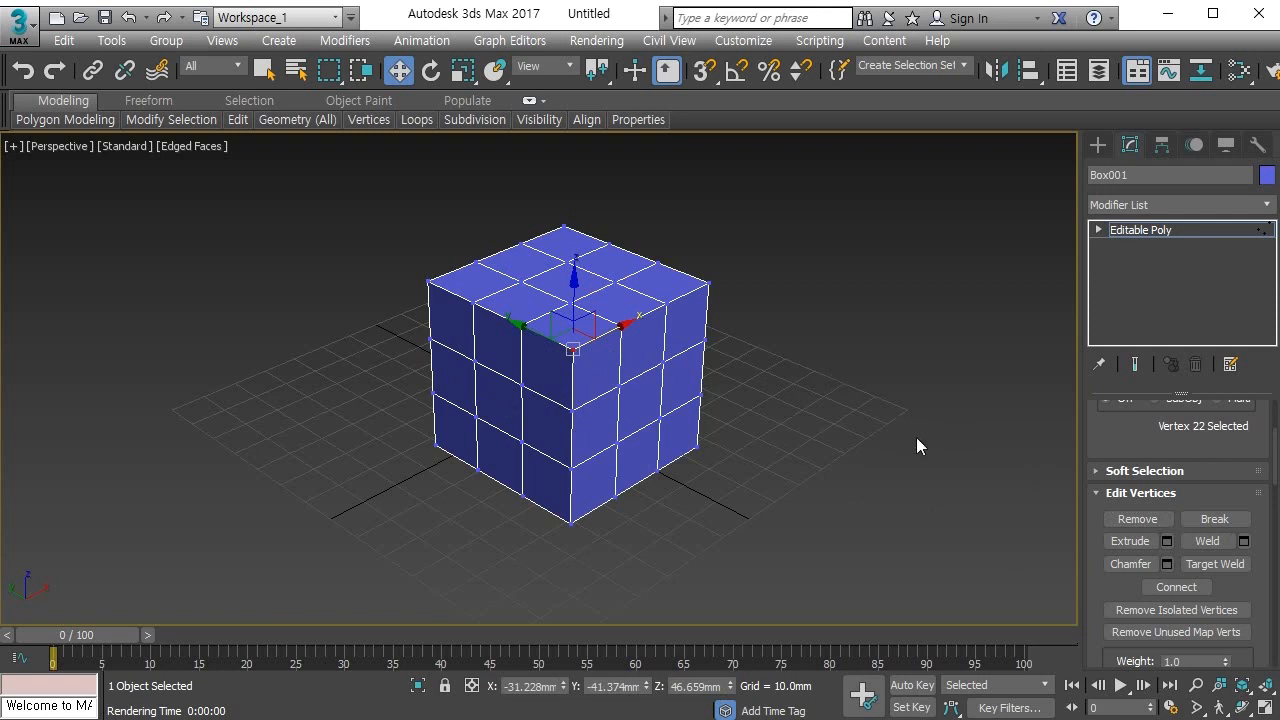
left_click(1230, 521)
scroll(563, 334, "up", 5)
middle_click_drag(563, 334, 476, 334)
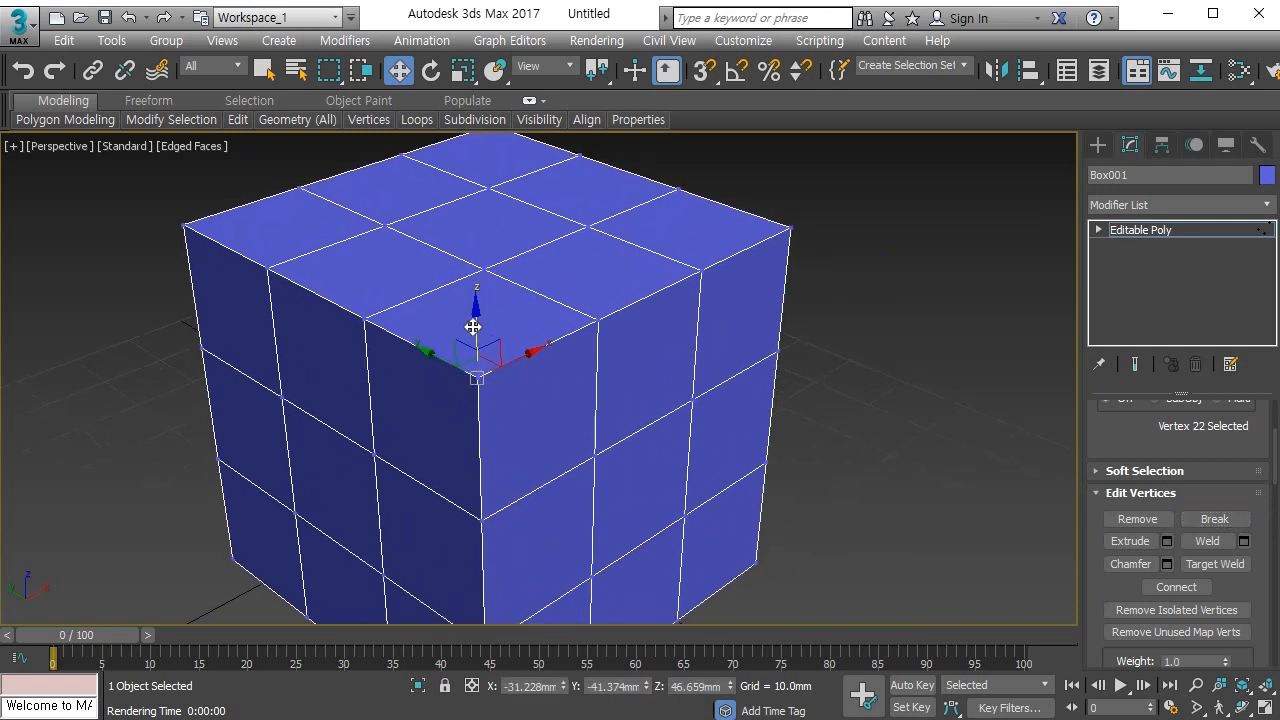
left_click_drag(473, 326, 474, 248)
Step: Move the top face's separated corner vertex inward across the XY plane, about 13 mm in X and 11.5 mm in Y
middle_click_drag(437, 406, 557, 420, "alt")
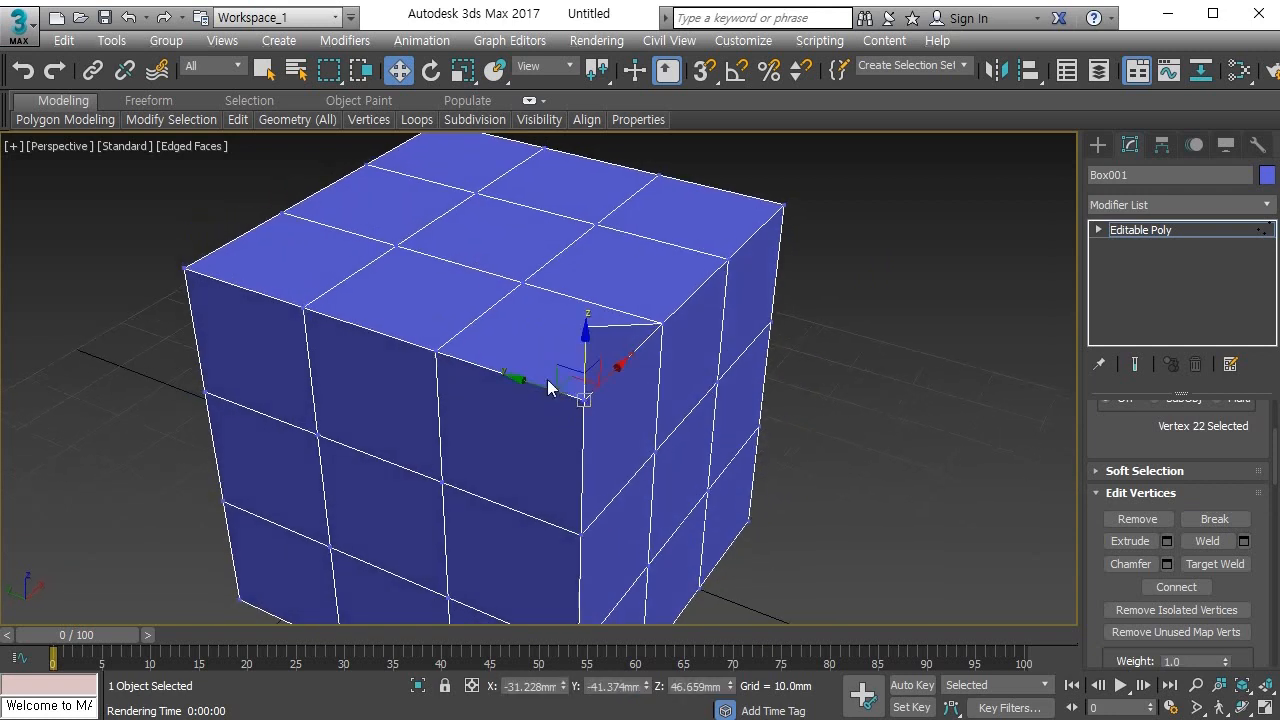
left_click_drag(591, 376, 534, 291)
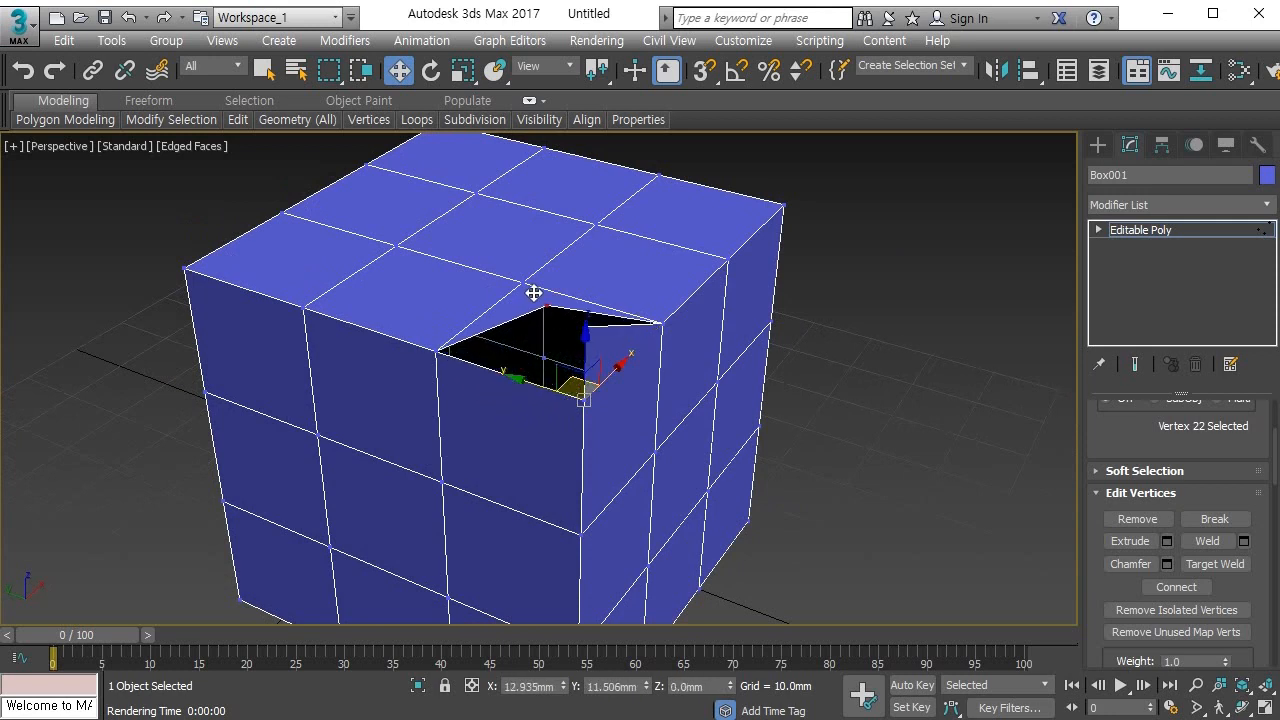
middle_click_drag(534, 291, 667, 345, "alt")
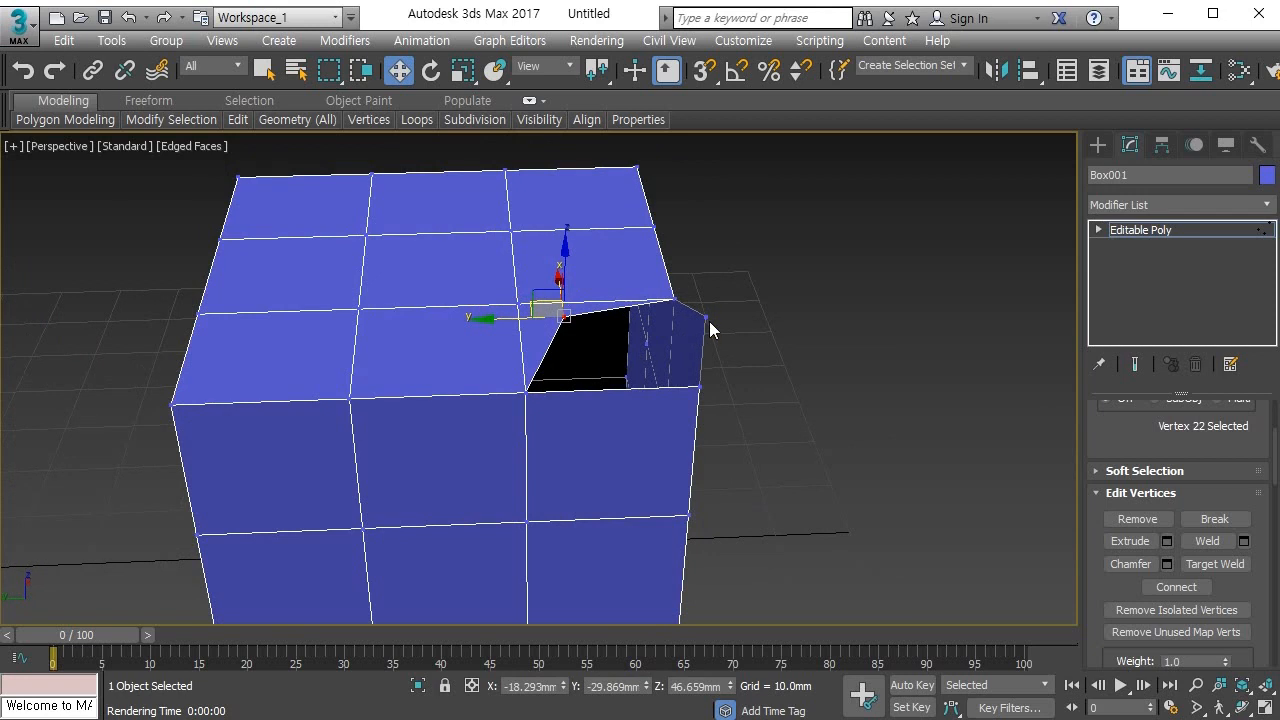
Step: Pull the raised corner vertex outward along Y and move the remaining separated corner vertex outward along X by about 7 mm
left_click(702, 316)
left_click_drag(620, 320, 800, 335)
middle_click_drag(800, 335, 657, 371, "alt")
left_click(702, 353)
left_click_drag(724, 338, 678, 367)
middle_click_drag(678, 367, 678, 400, "alt")
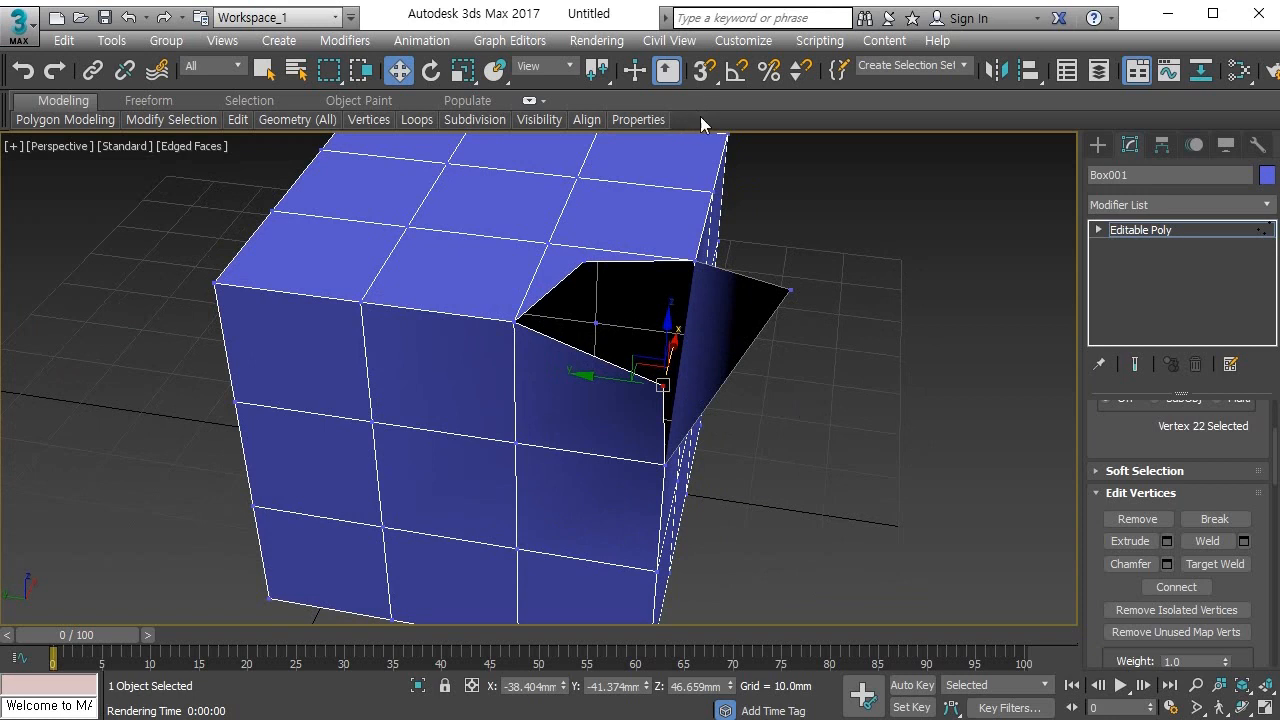
Step: Turn on 3D snapping with Vertex enabled and snap the pulled-out raised vertex onto the top face's inward-moved corner vertex
left_click(1214, 545)
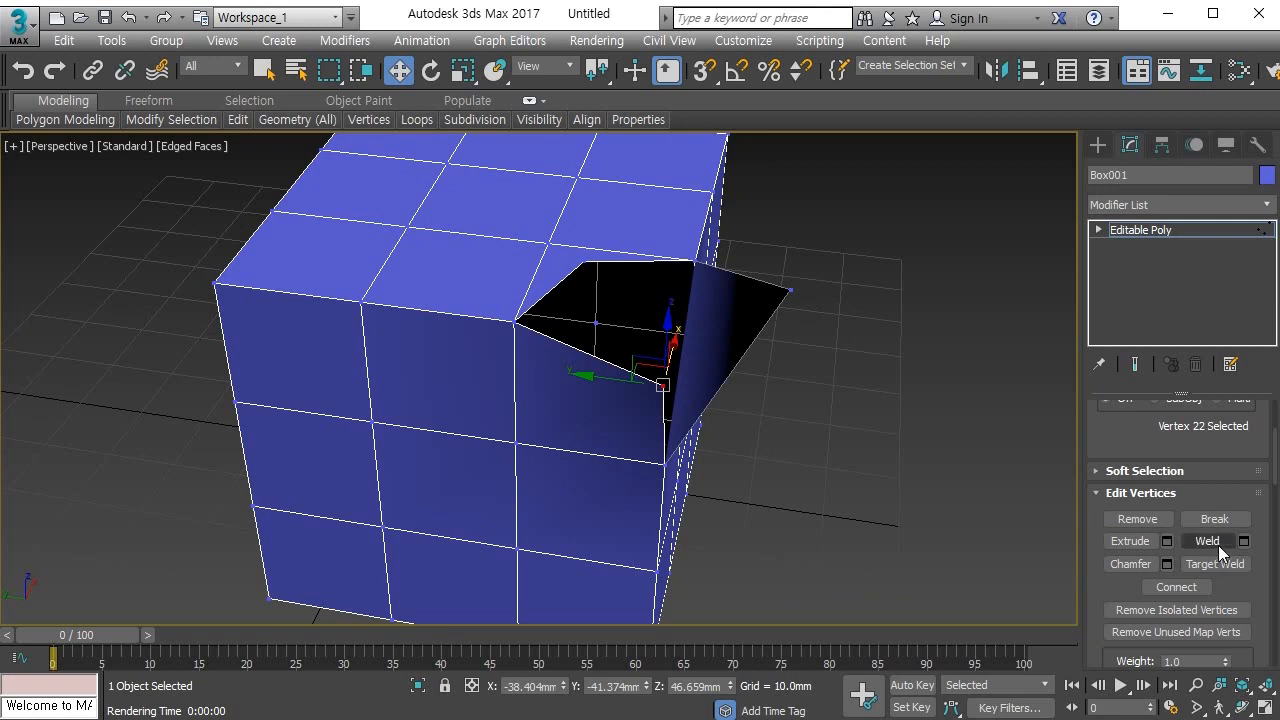
left_click(708, 75)
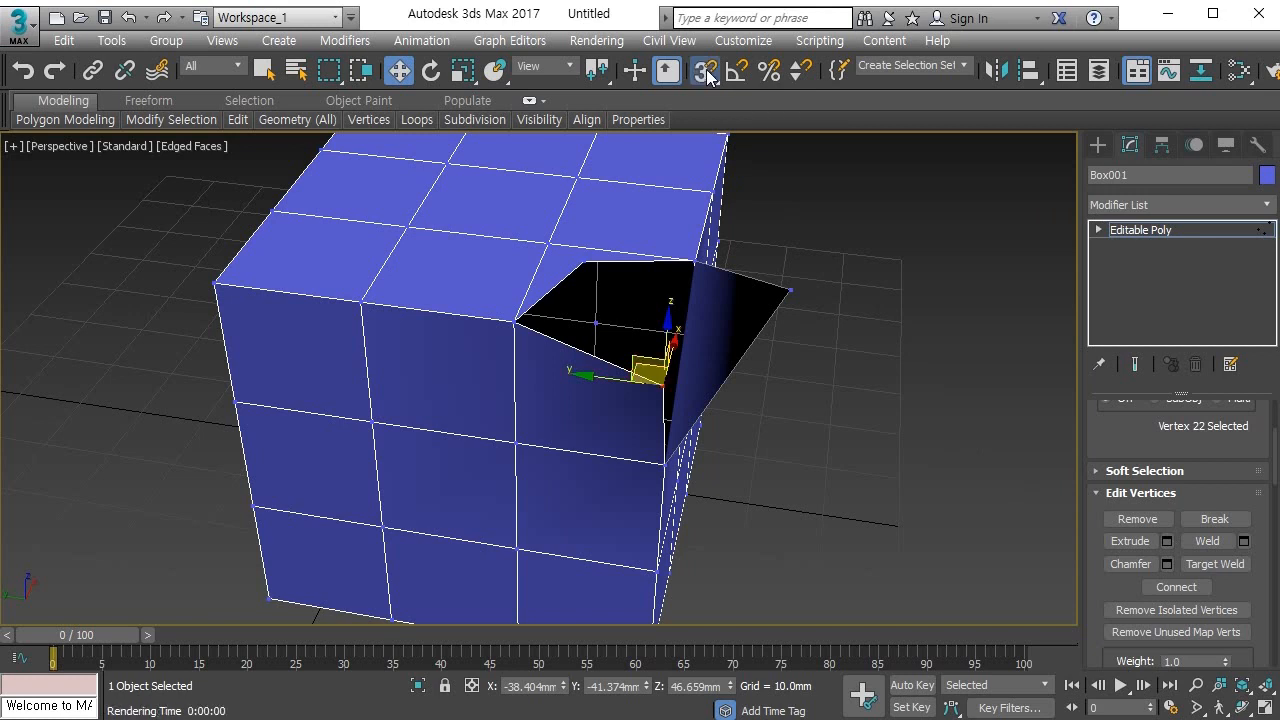
right_click(708, 75)
left_click(522, 372)
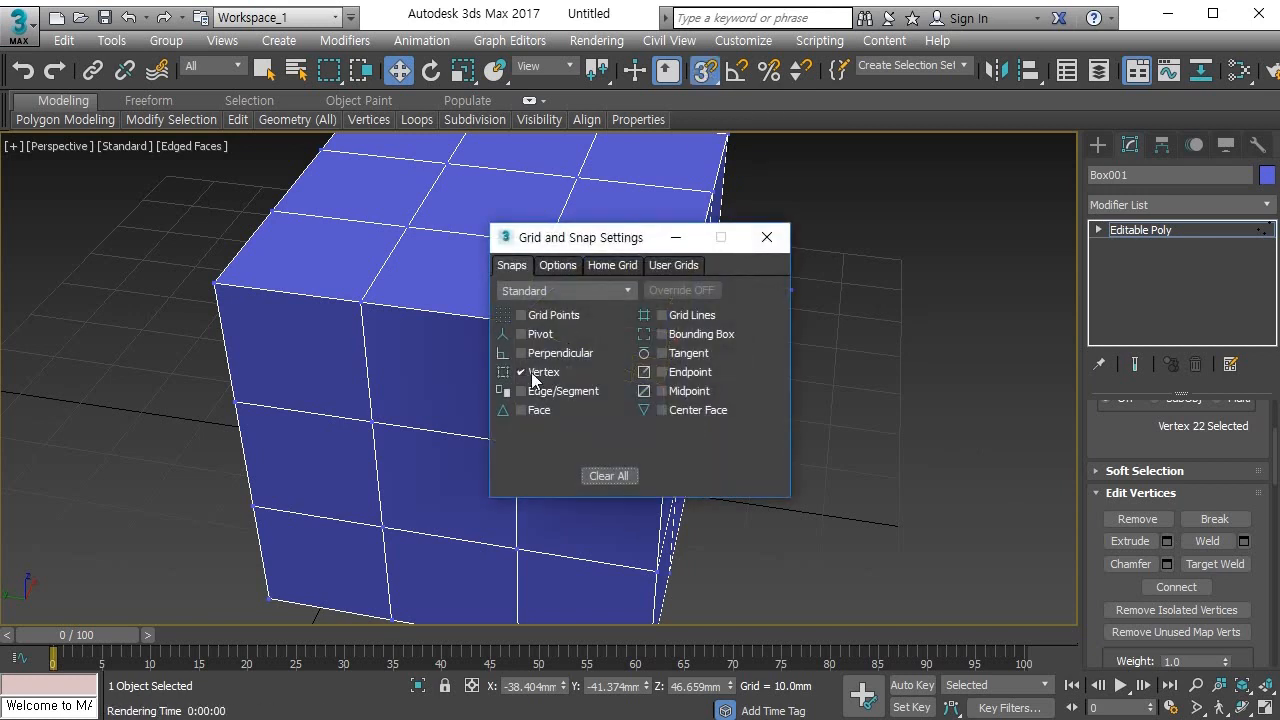
left_click(548, 390)
left_click(766, 237)
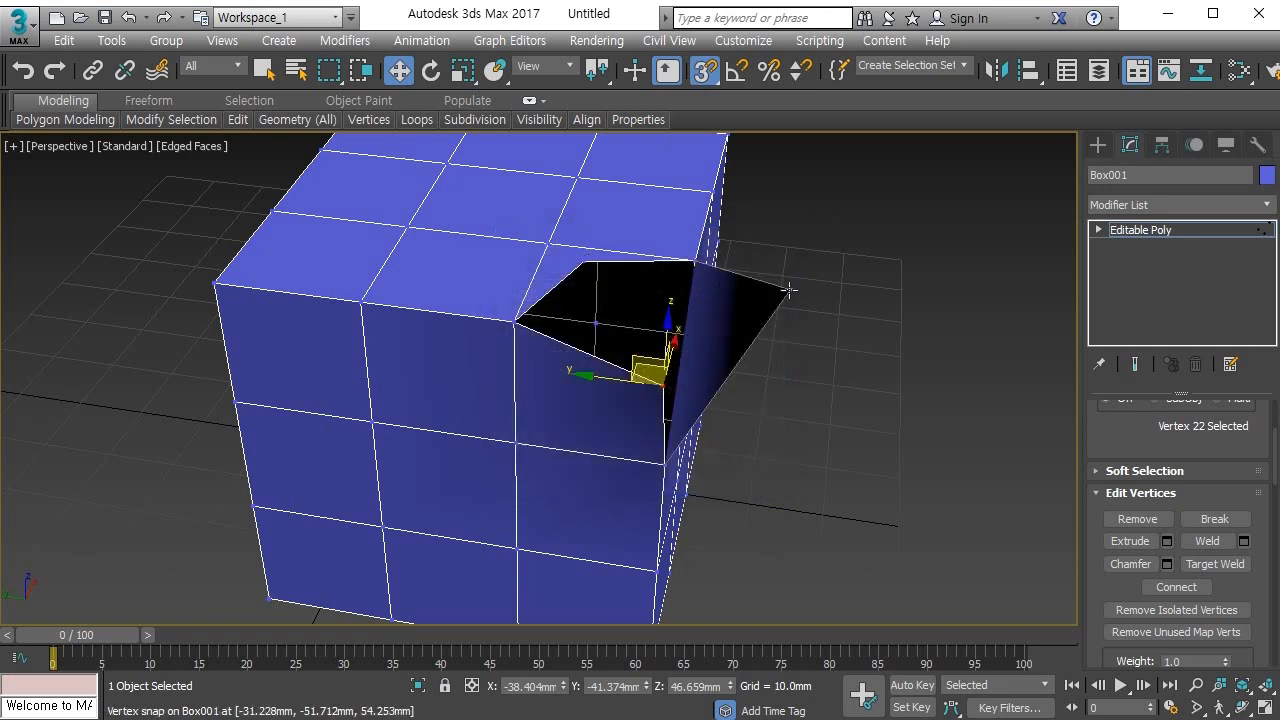
left_click_drag(650, 370, 585, 262)
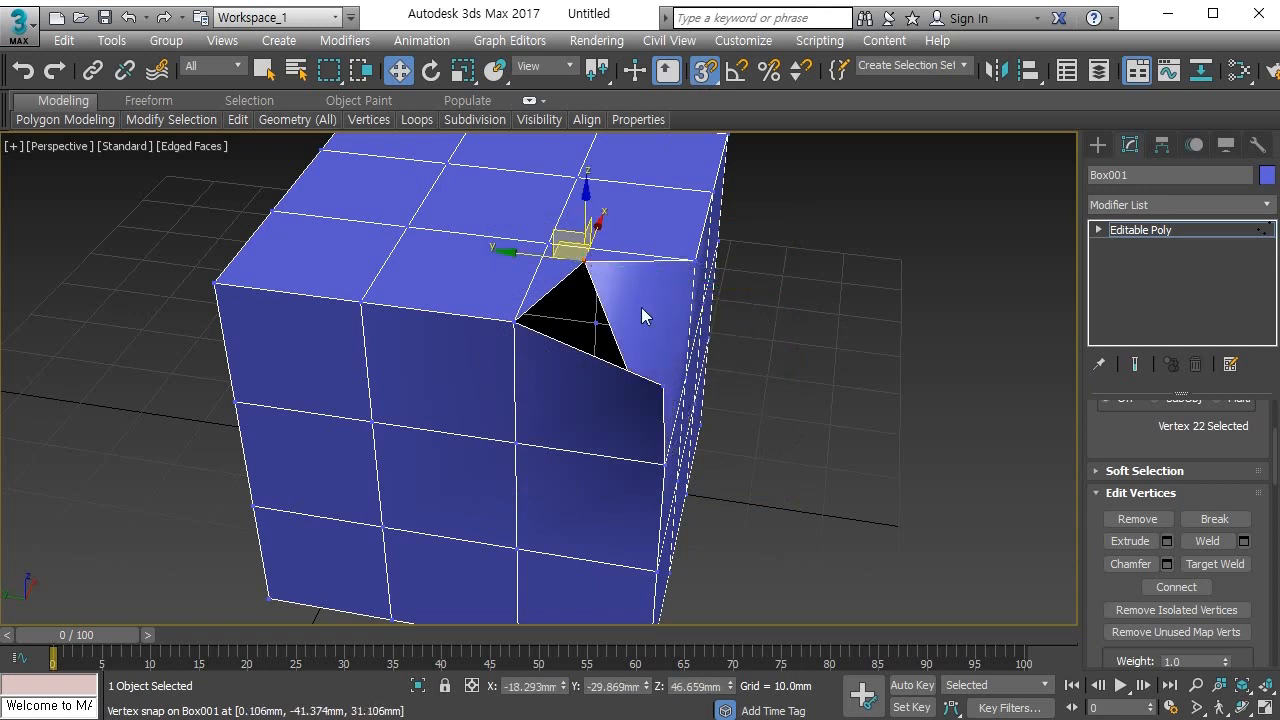
Step: Snap the remaining separated corner vertex of the side face onto the top face's inward-moved corner vertex
middle_click_drag(643, 314, 666, 377, "alt")
left_click(779, 330)
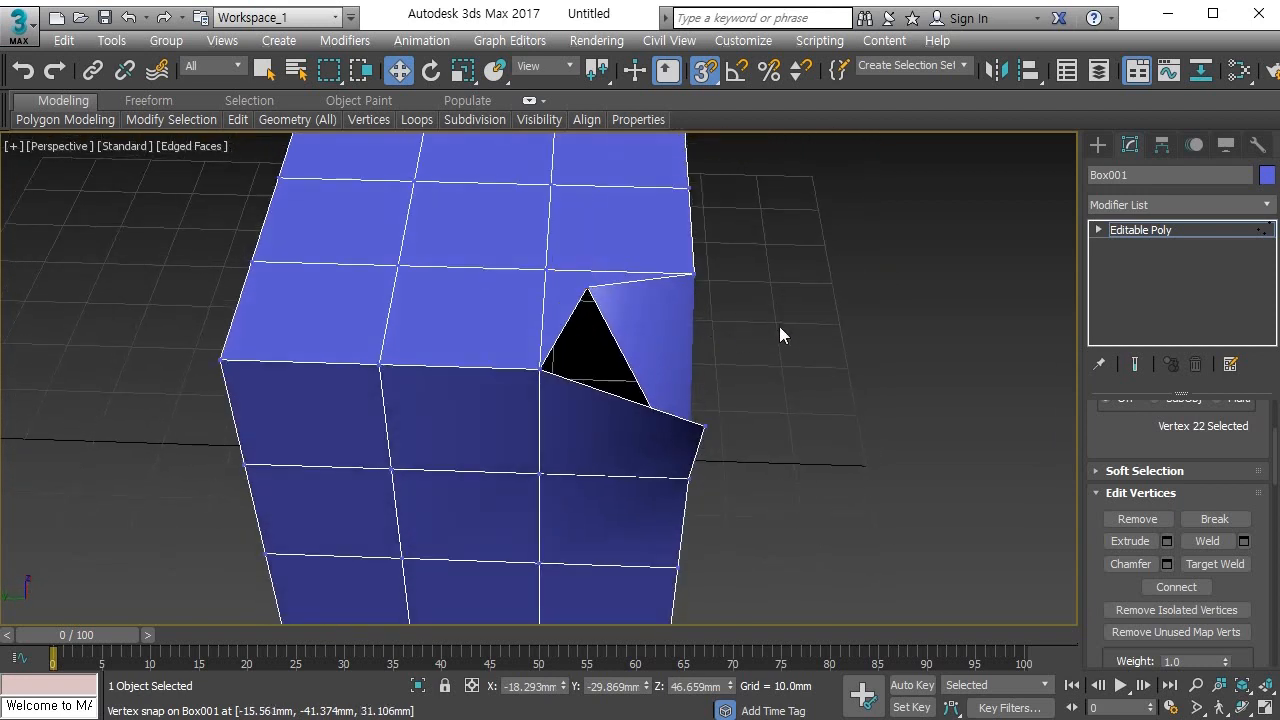
left_click(702, 426)
left_click_drag(702, 424, 587, 291)
middle_click_drag(683, 363, 707, 368, "alt")
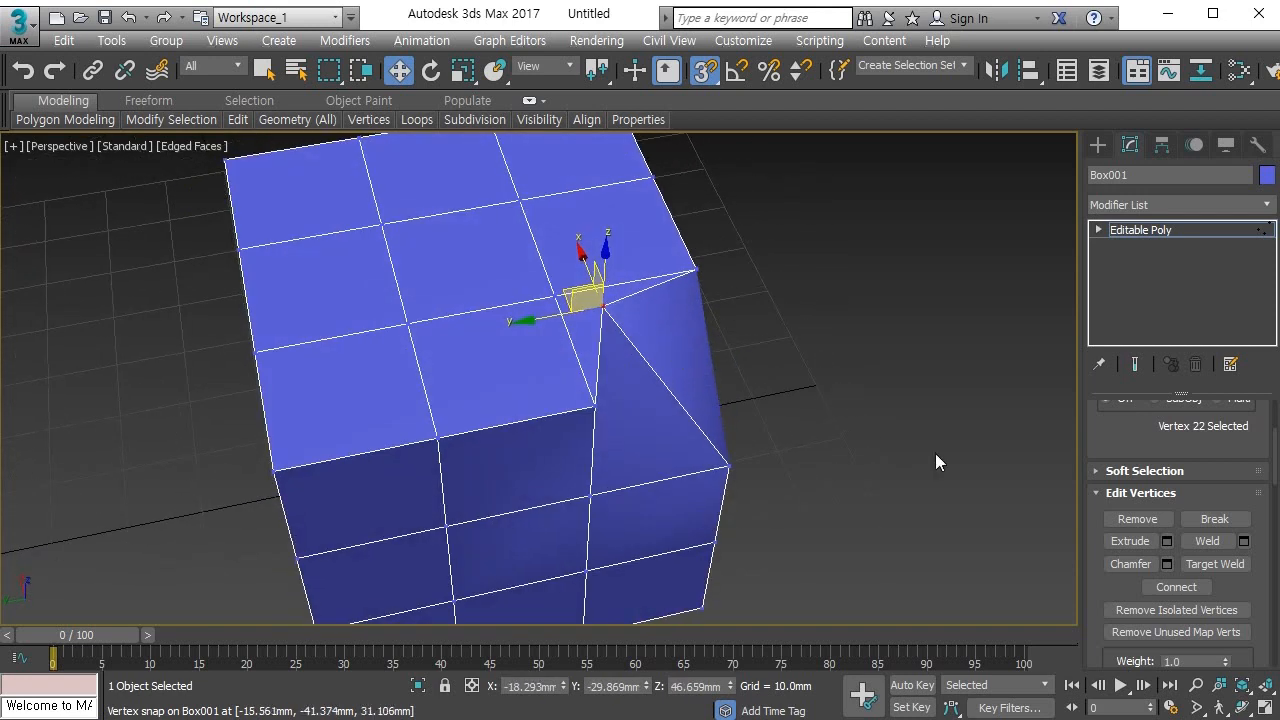
middle_click_drag(751, 343, 721, 458, "alt")
Step: Turn off 3D snapping, select all the coincident corner vertices in the Top view, and Weld them together
key("alt+w")
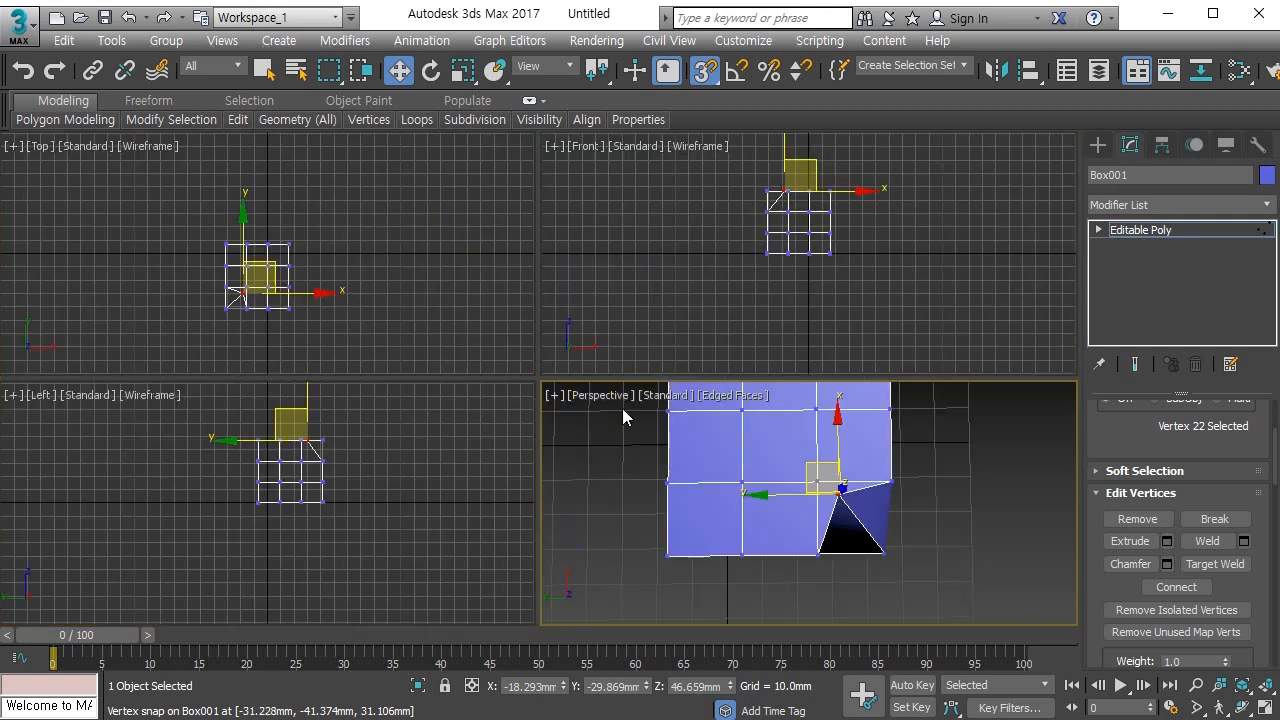
scroll(211, 310, "up", 3)
scroll(211, 310, "up", 8)
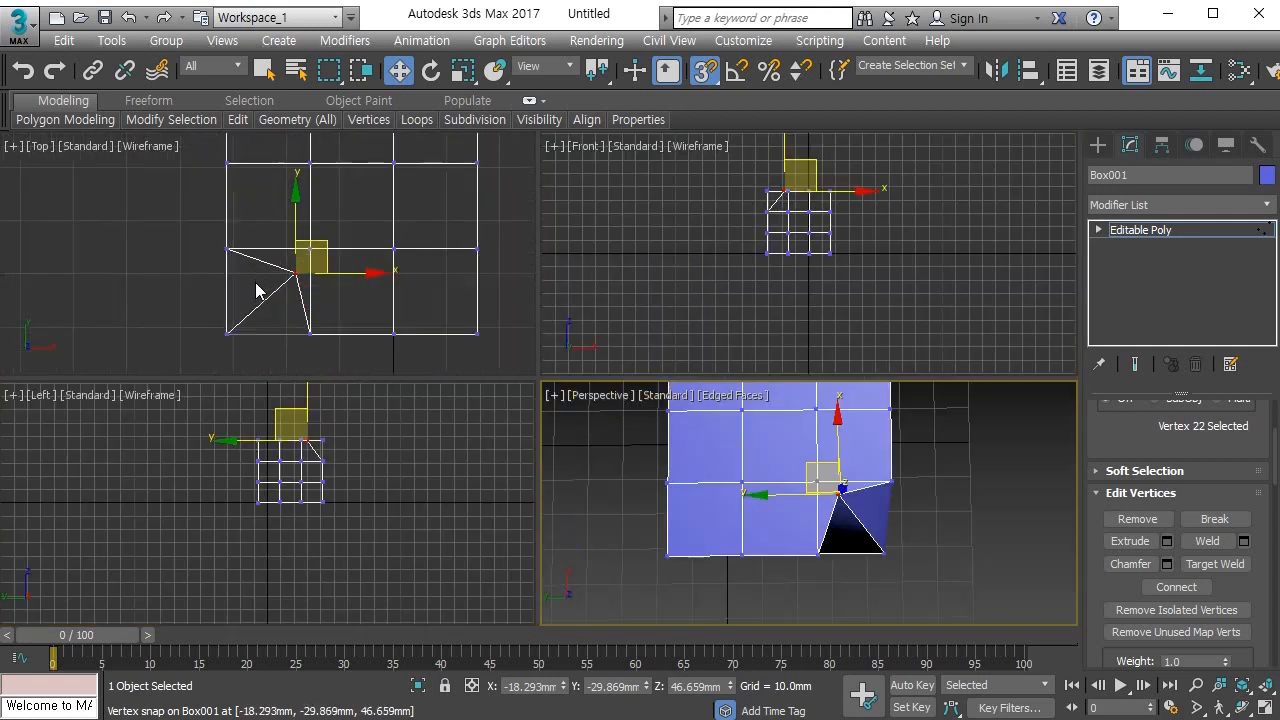
left_click(235, 273)
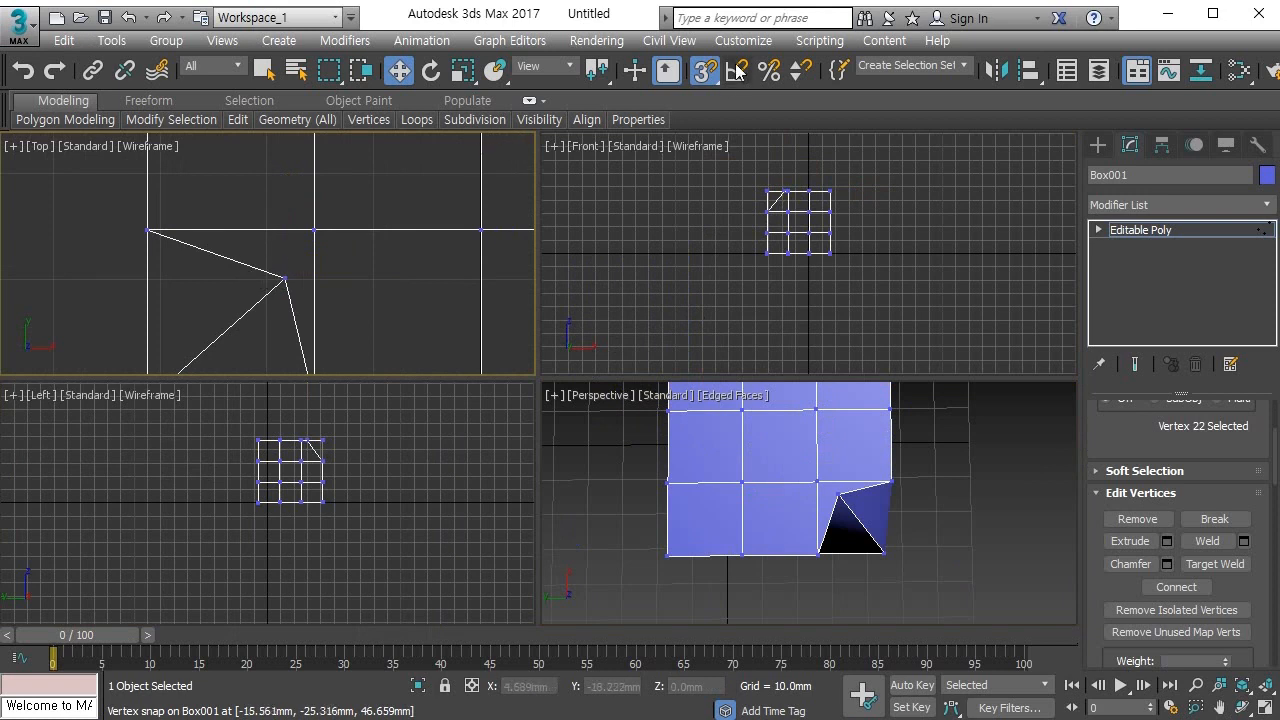
left_click(705, 69)
left_click_drag(268, 291, 299, 321)
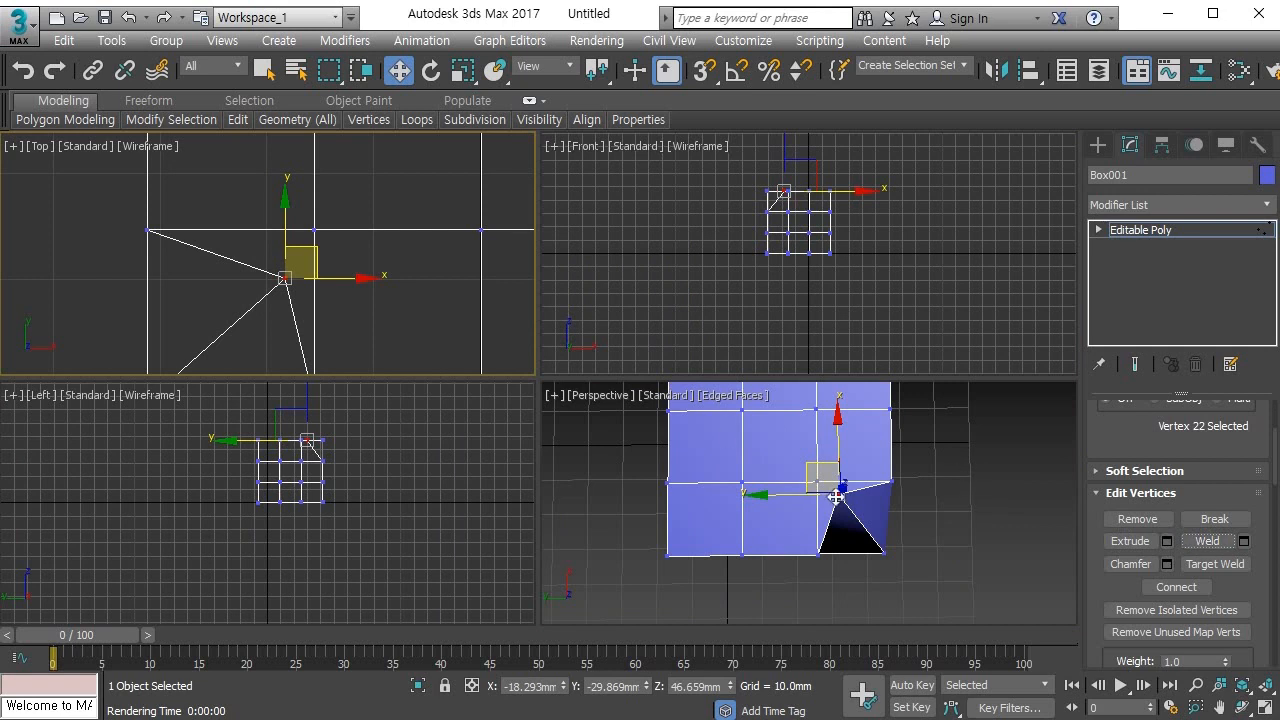
Step: Pull the welded corner vertex outward in the Perspective view, about 15 mm along Y and 5.5 mm along X
left_click(898, 499)
key("alt+w")
middle_click_drag(614, 364, 680, 343, "alt")
scroll(671, 289, "up", 4)
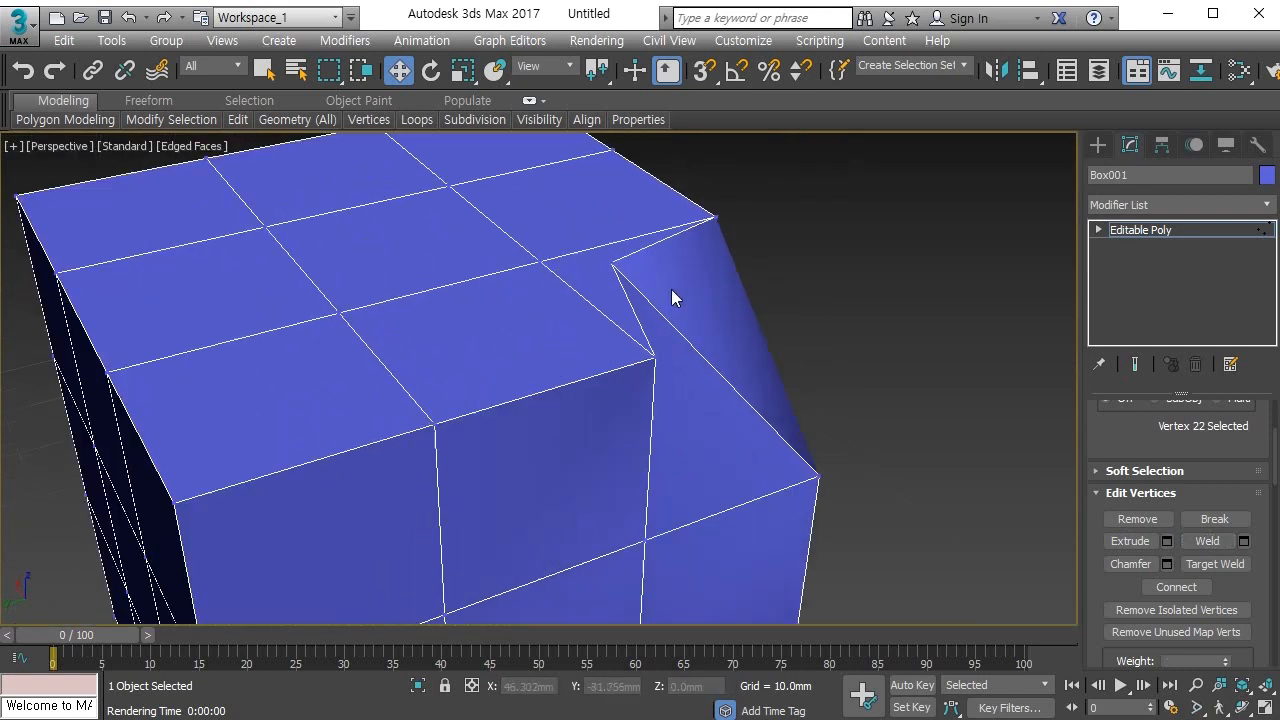
left_click(612, 264)
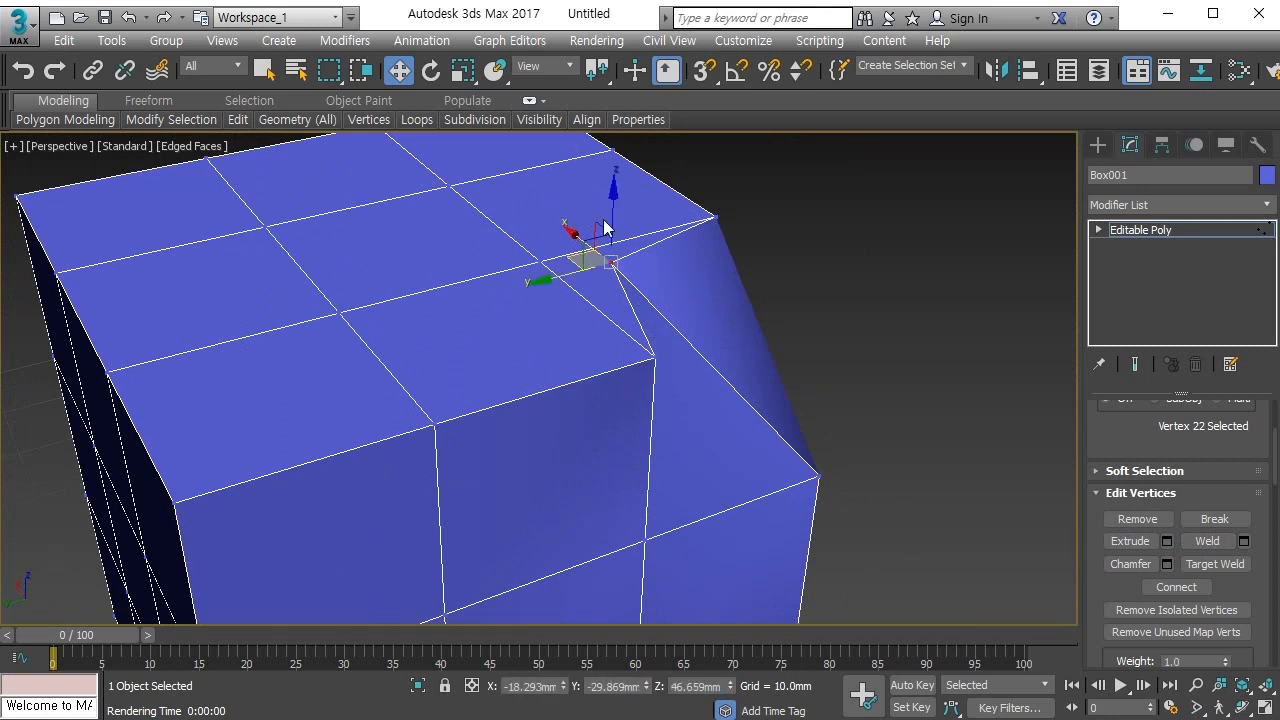
left_click_drag(611, 206, 643, 214)
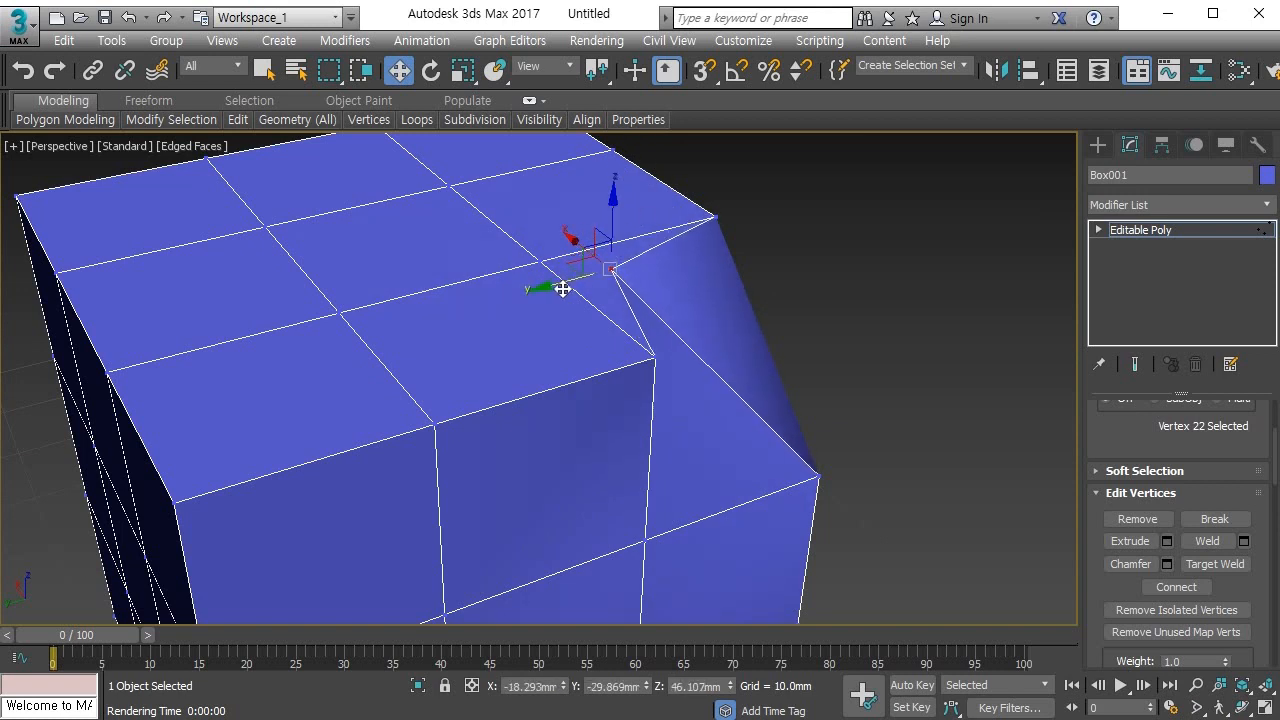
left_click_drag(549, 286, 711, 263)
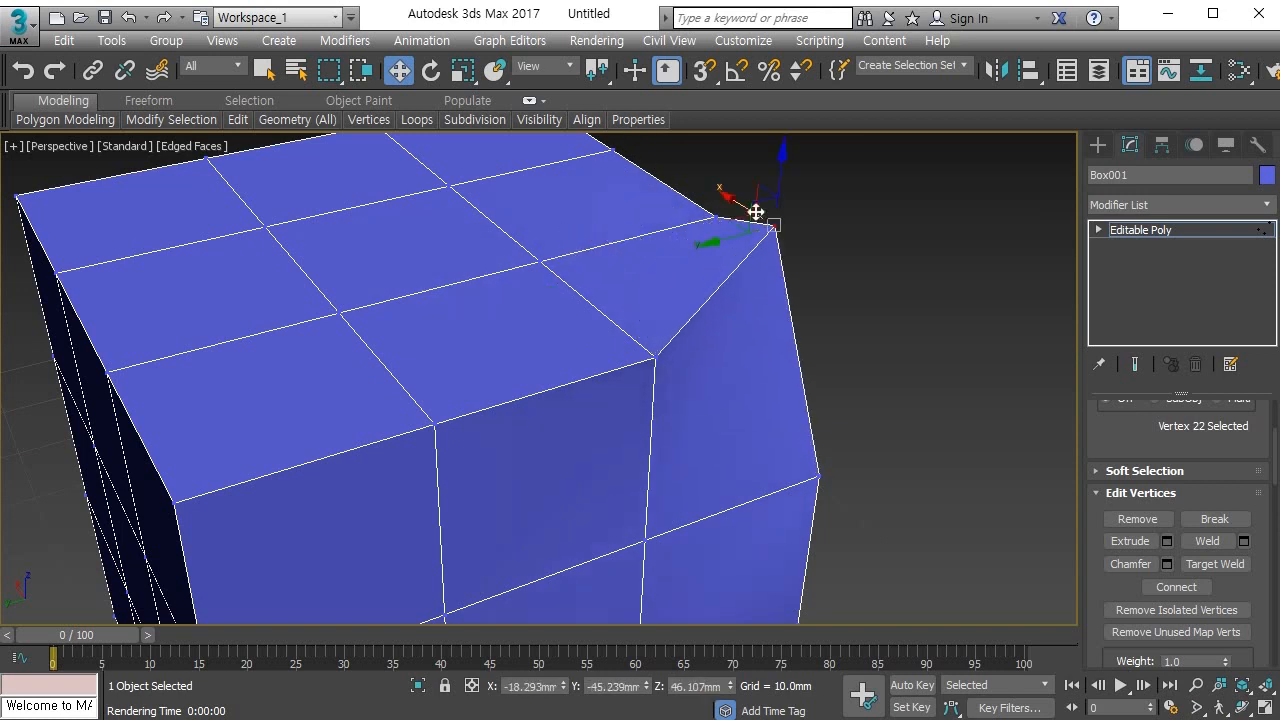
left_click_drag(729, 200, 761, 272)
scroll(771, 290, "down", 3)
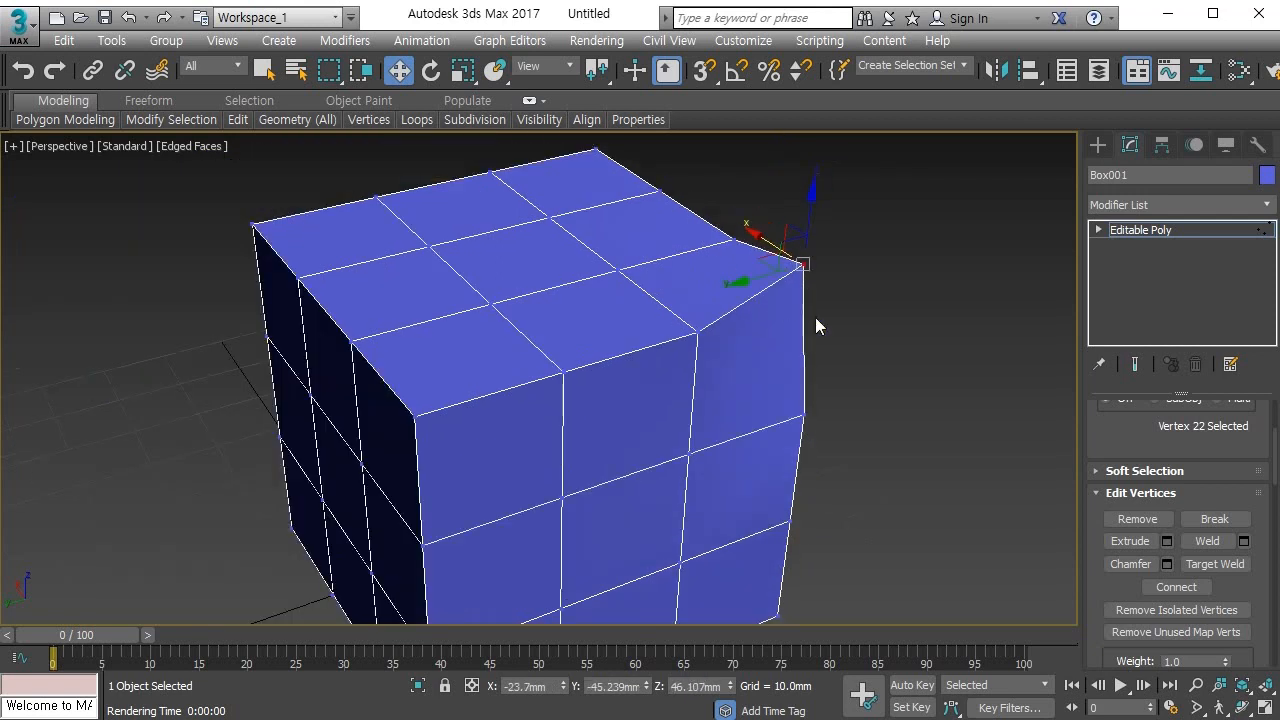
Step: Adjust the welded corner vertex inward along Y by about 2.3 mm and lower it about 3.4 mm along Z
middle_click_drag(815, 319, 729, 299, "alt")
mouse_move(771, 208)
left_mouse_down()
mouse_move(766, 237)
mouse_move(764, 205)
left_mouse_up()
left_click_drag(704, 283, 676, 281)
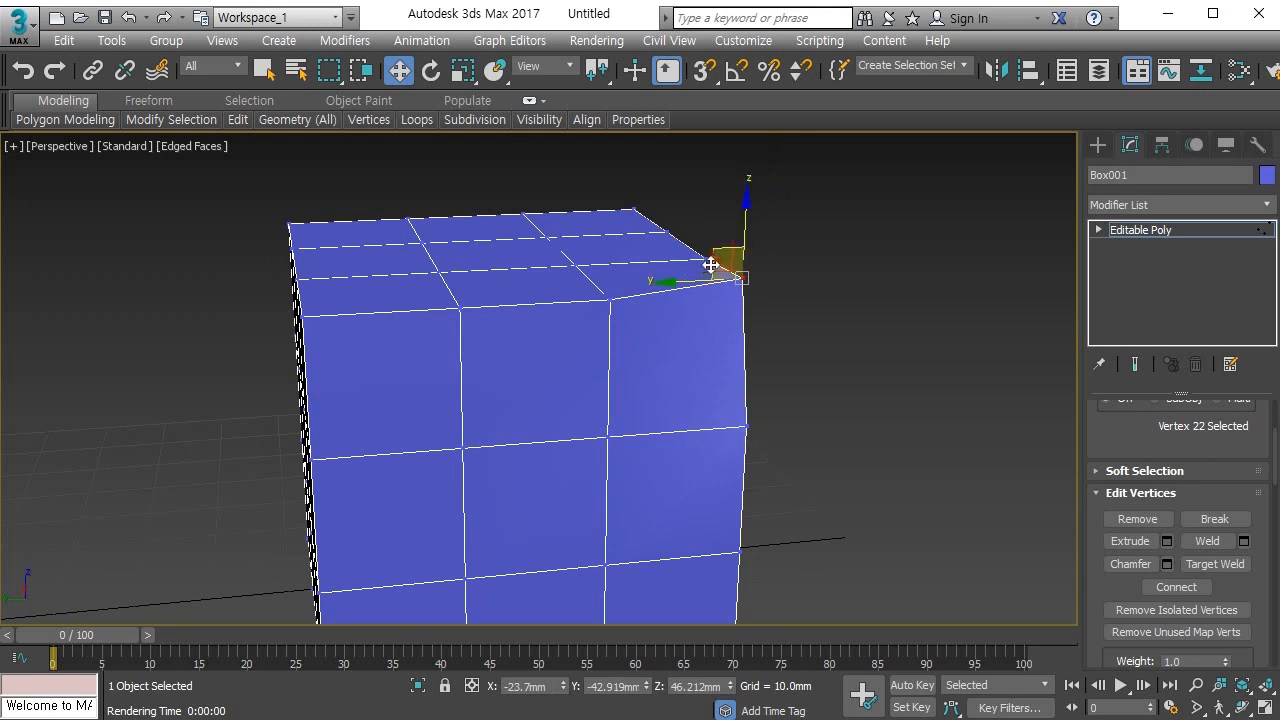
key("alt")
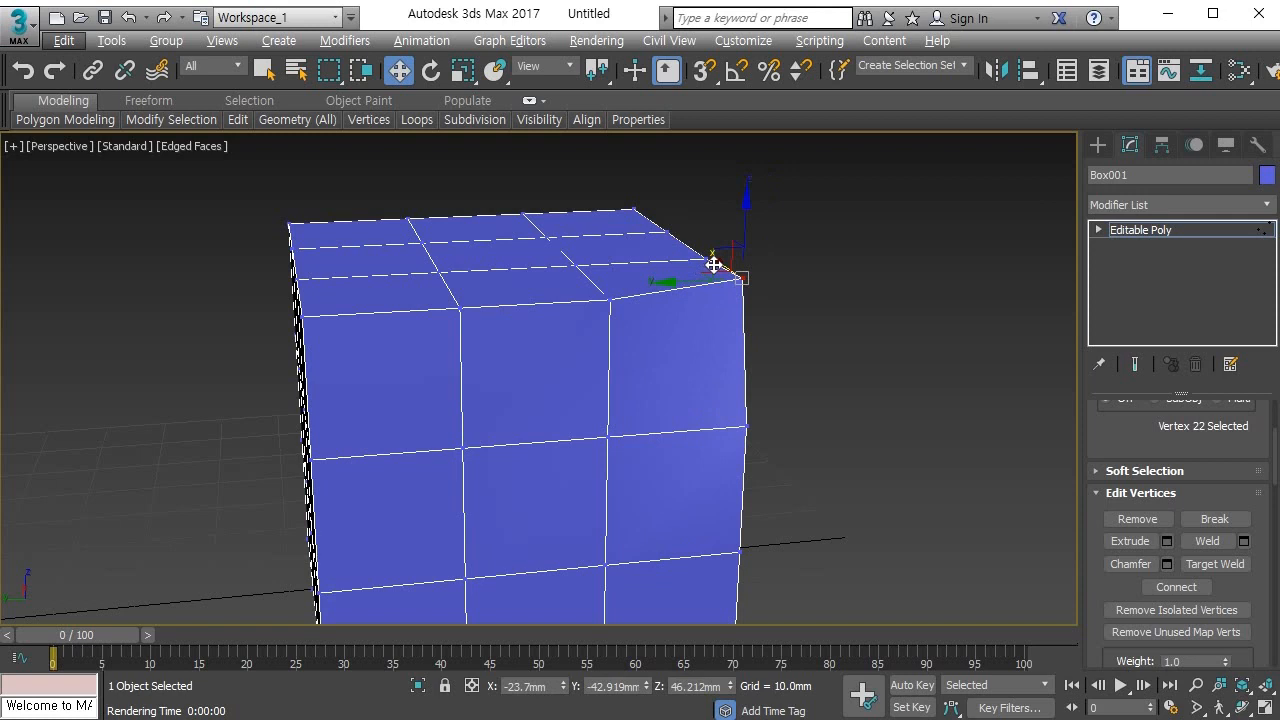
middle_click_drag(717, 297, 676, 329, "alt")
left_click_drag(729, 247, 729, 276)
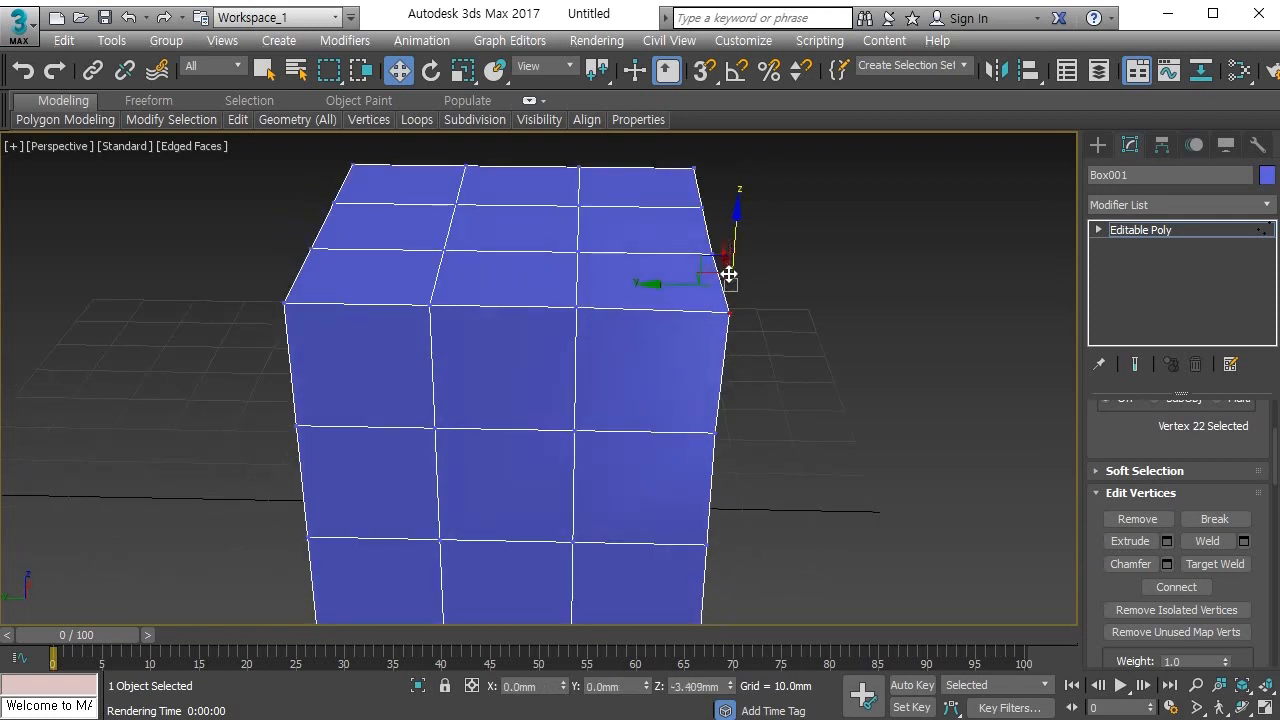
Step: Break the top front edge vertex next to the reshaped corner and raise one separated vertex about 11.5 mm along Z
scroll(736, 328, "down", 3)
scroll(736, 328, "down", 3)
middle_click_drag(736, 328, 665, 367)
scroll(643, 378, "up", 3)
mouse_move(783, 398)
middle_mouse_down("alt")
mouse_move(755, 408)
mouse_move(806, 393)
mouse_move(810, 413)
middle_mouse_up("alt")
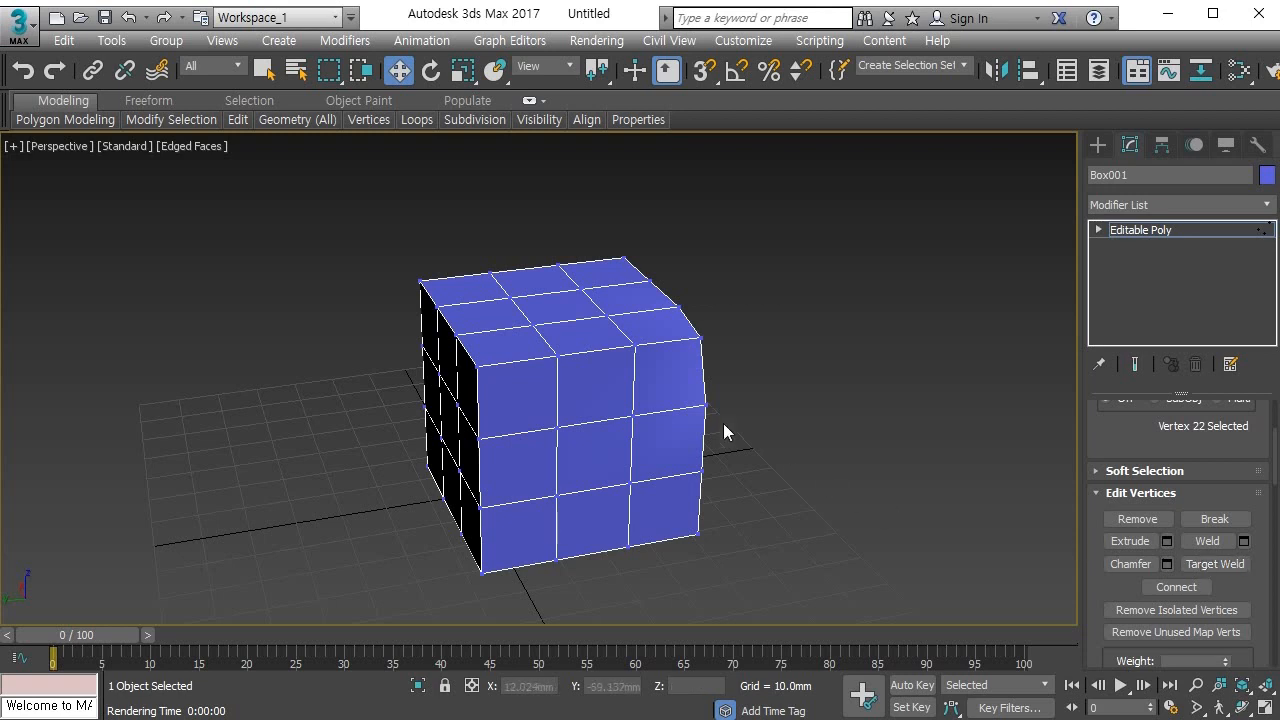
middle_click_drag(723, 431, 642, 433)
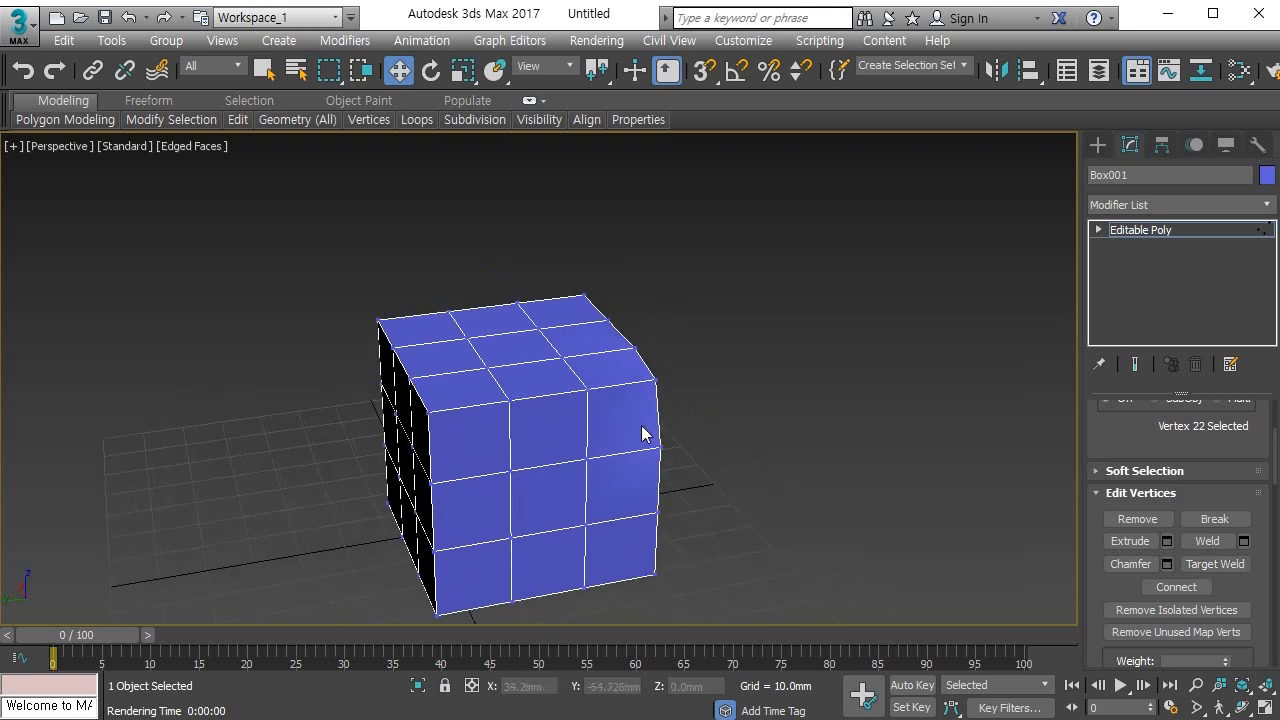
left_click(587, 388)
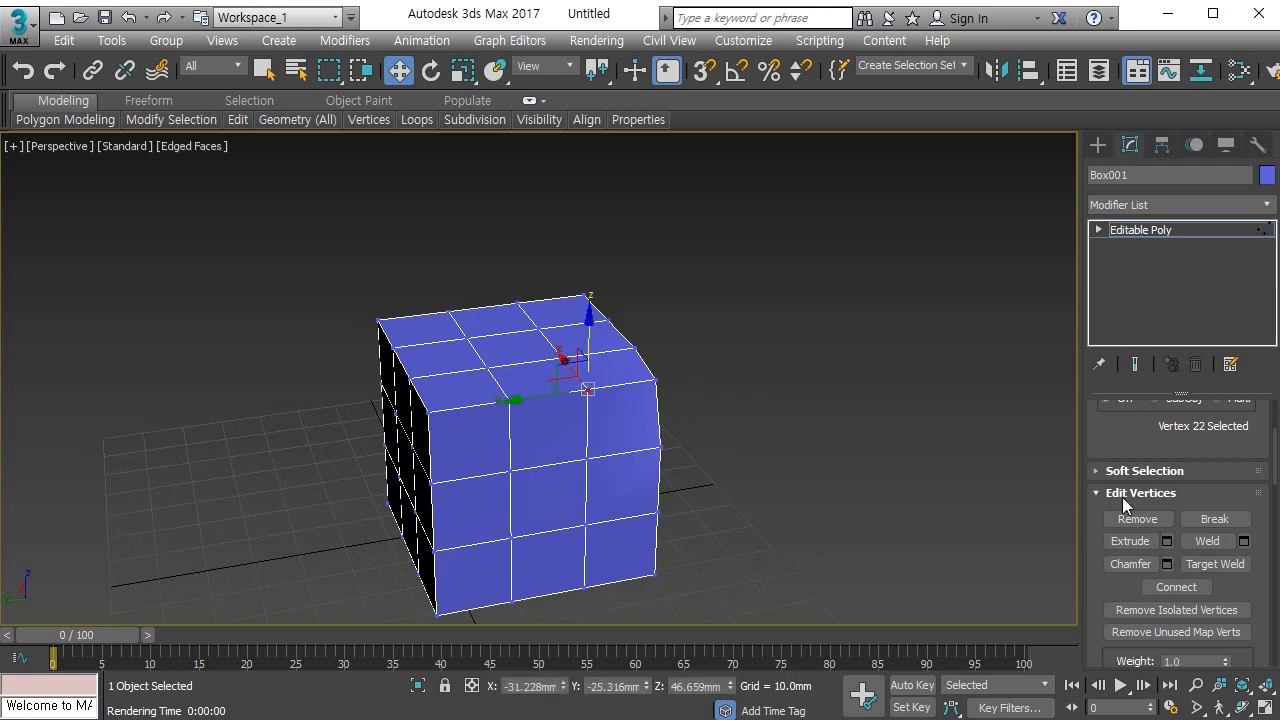
left_click(1212, 516)
left_click_drag(591, 337, 591, 284)
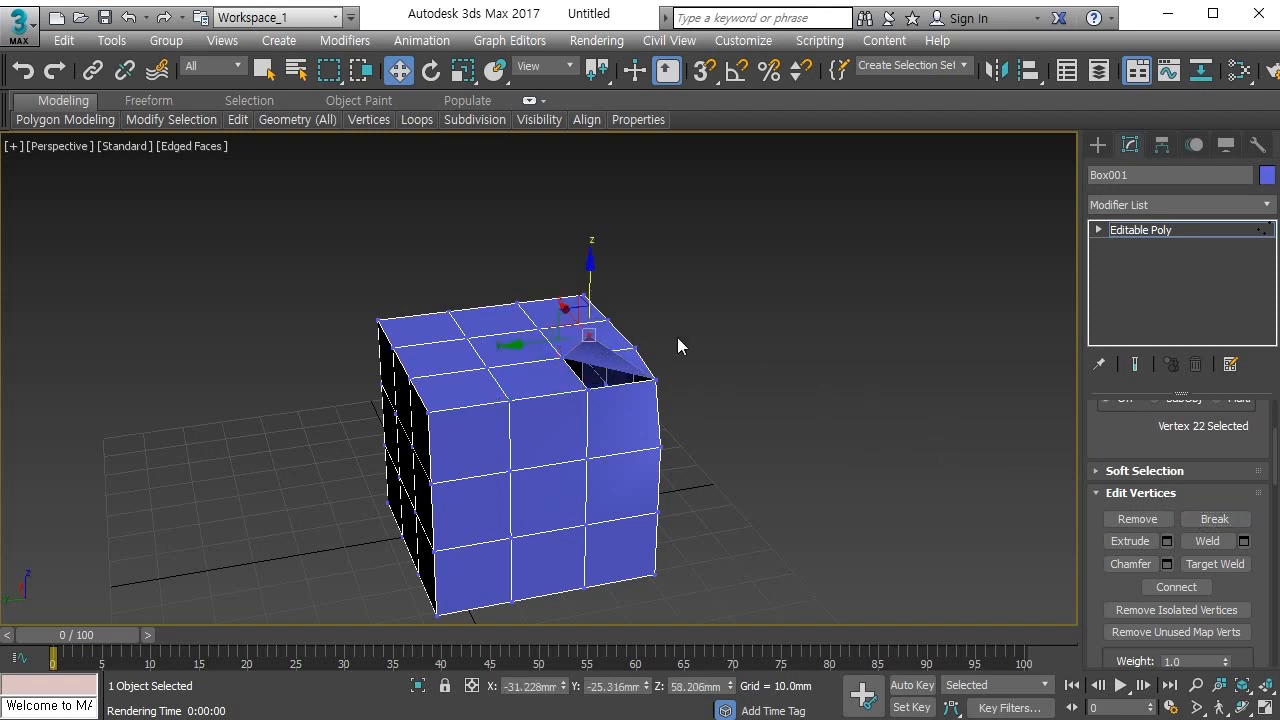
Step: Target Weld the raised vertex onto a separated vertex at its original position on the top front edge
middle_click_drag(743, 394, 666, 457, "alt")
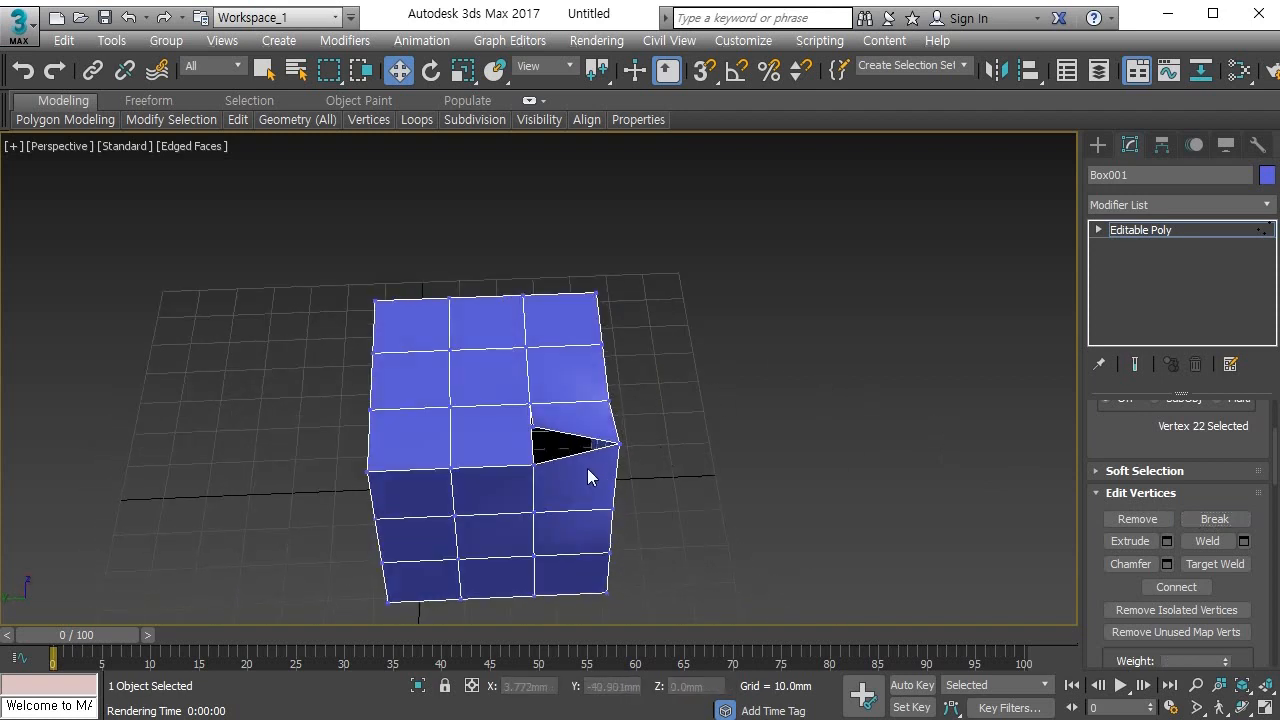
scroll(588, 478, "up", 6)
middle_click_drag(566, 457, 621, 378, "alt")
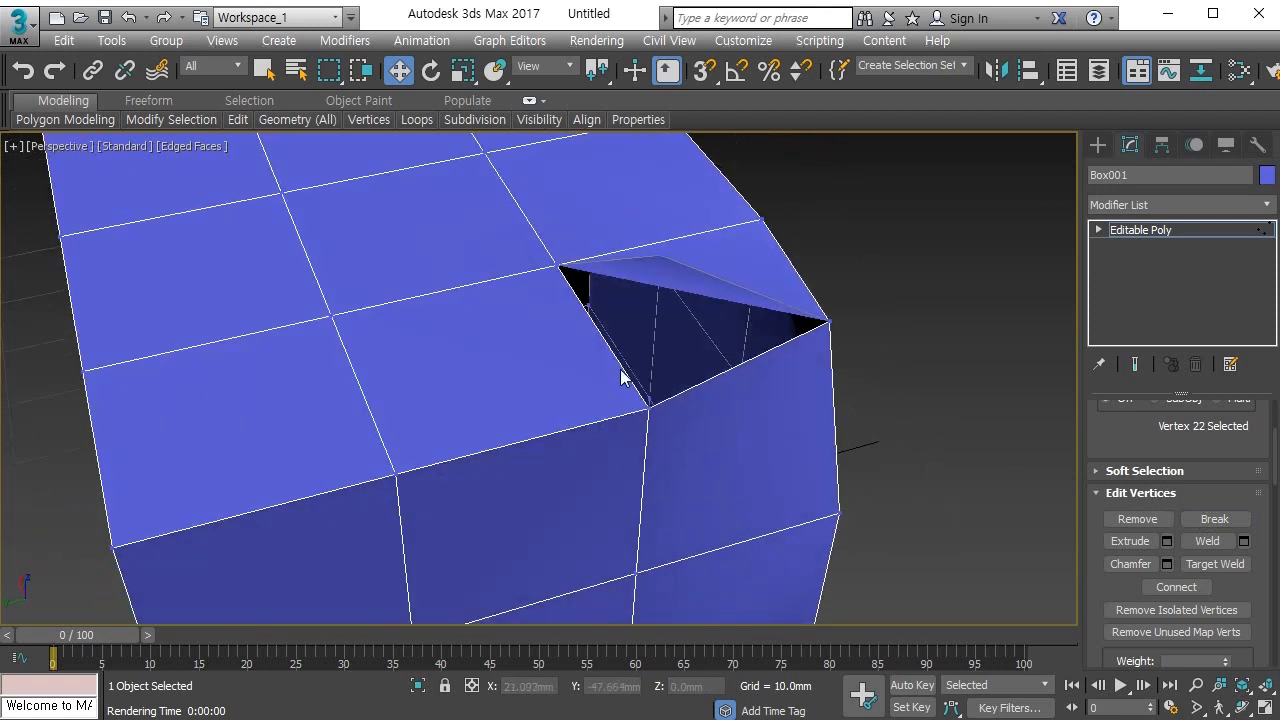
left_click(659, 256)
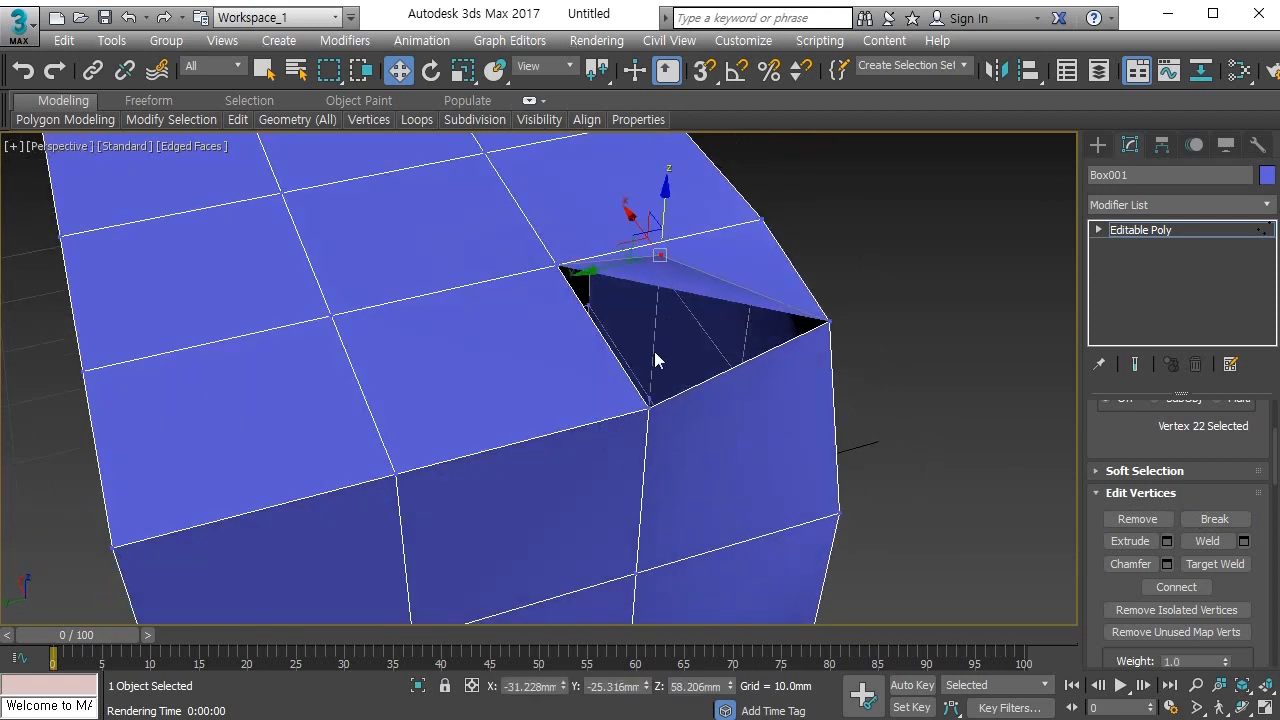
left_click(1236, 566)
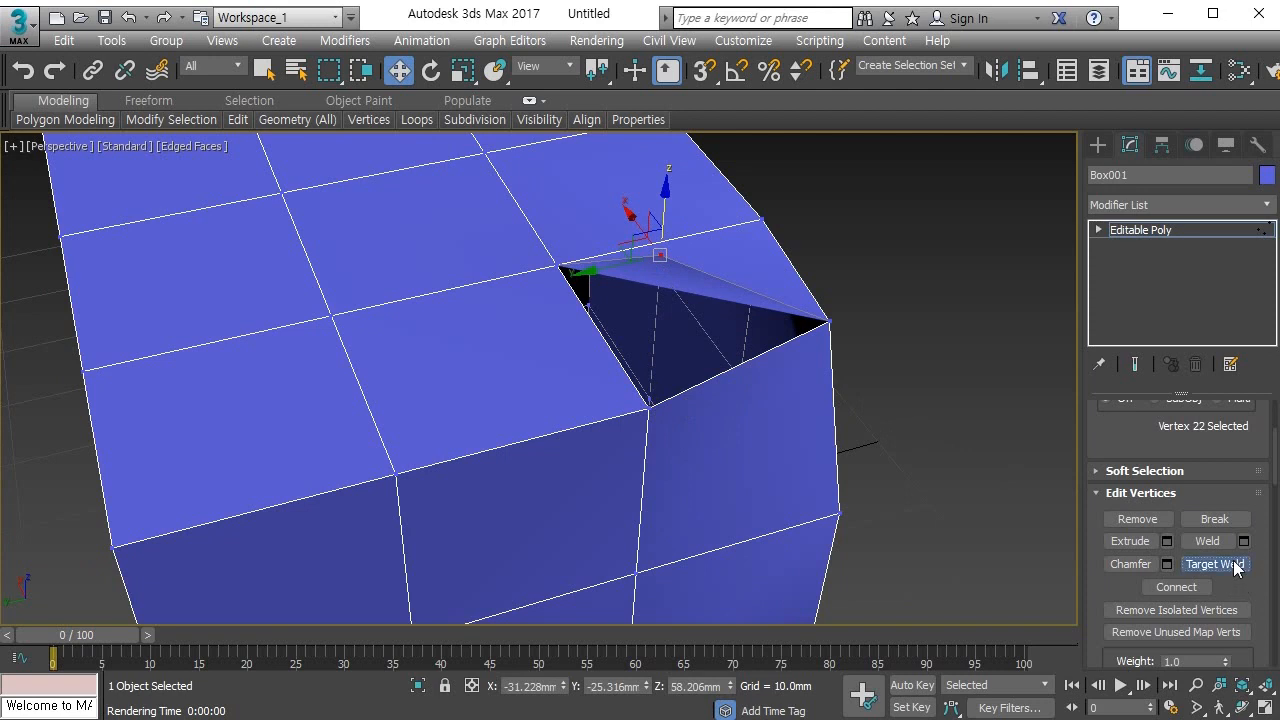
left_click(659, 256)
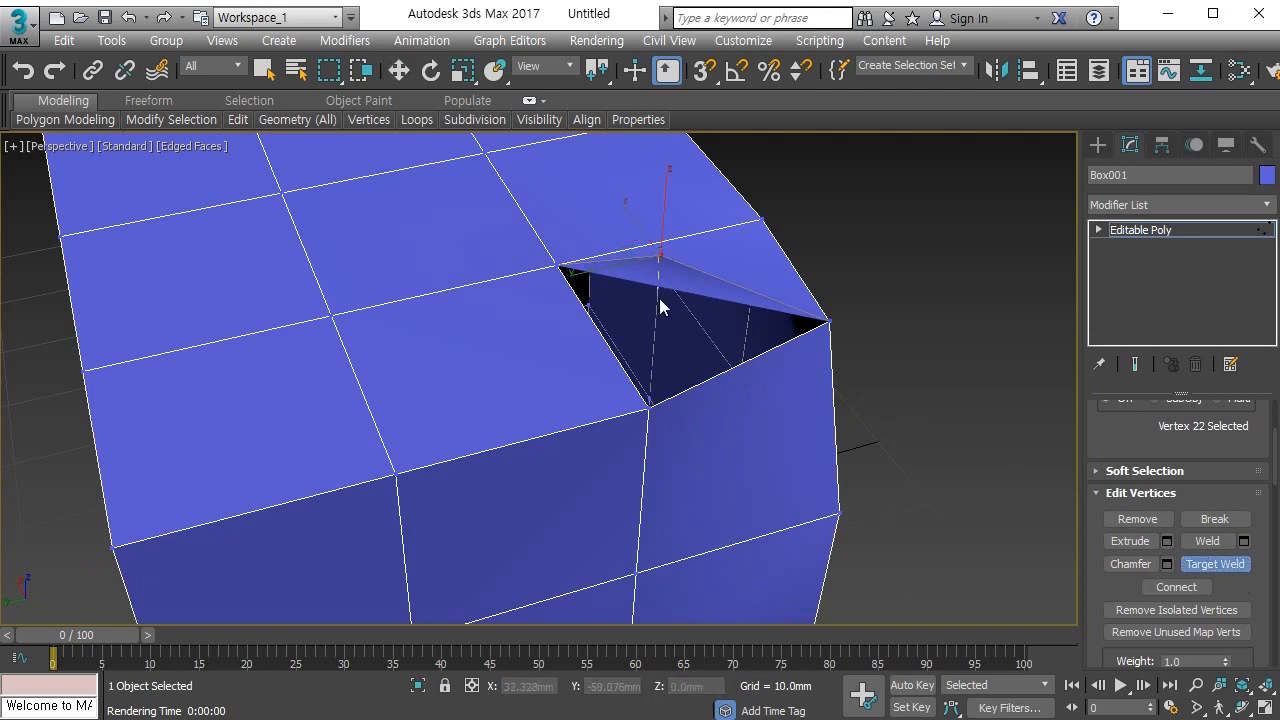
left_click(650, 408)
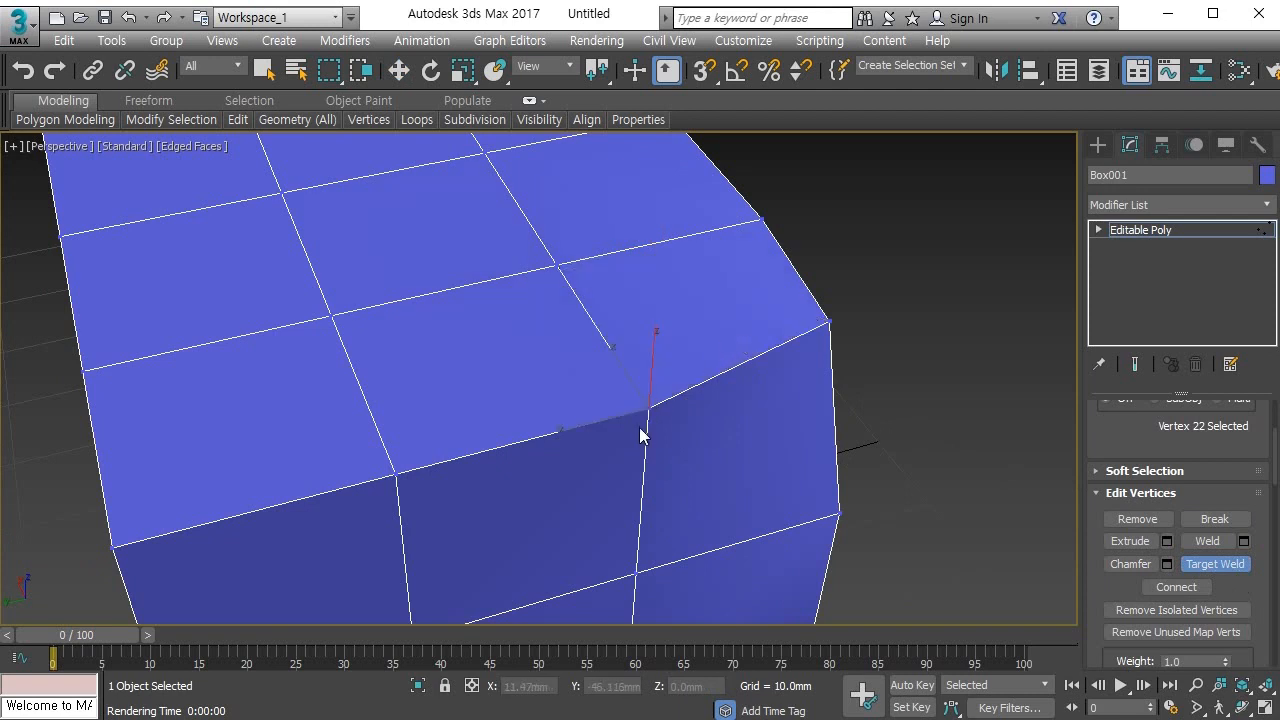
middle_click_drag(640, 434, 563, 411, "alt")
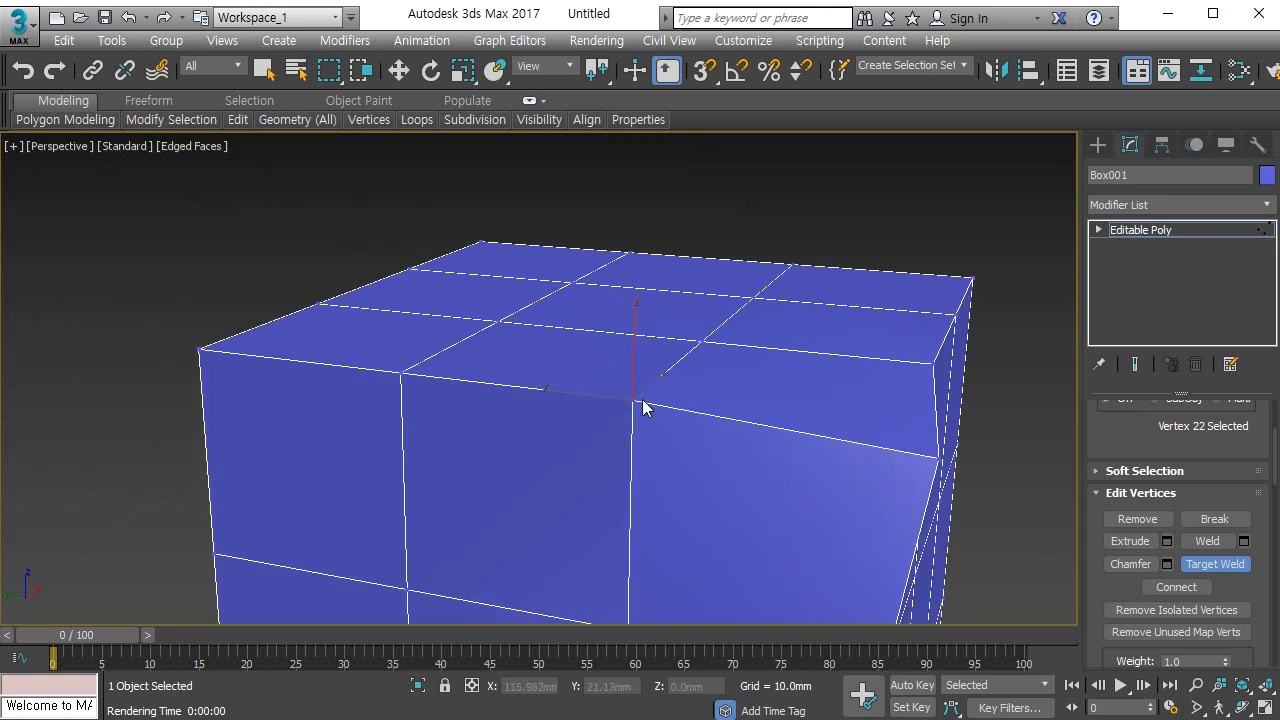
right_click(655, 365)
right_click(637, 365)
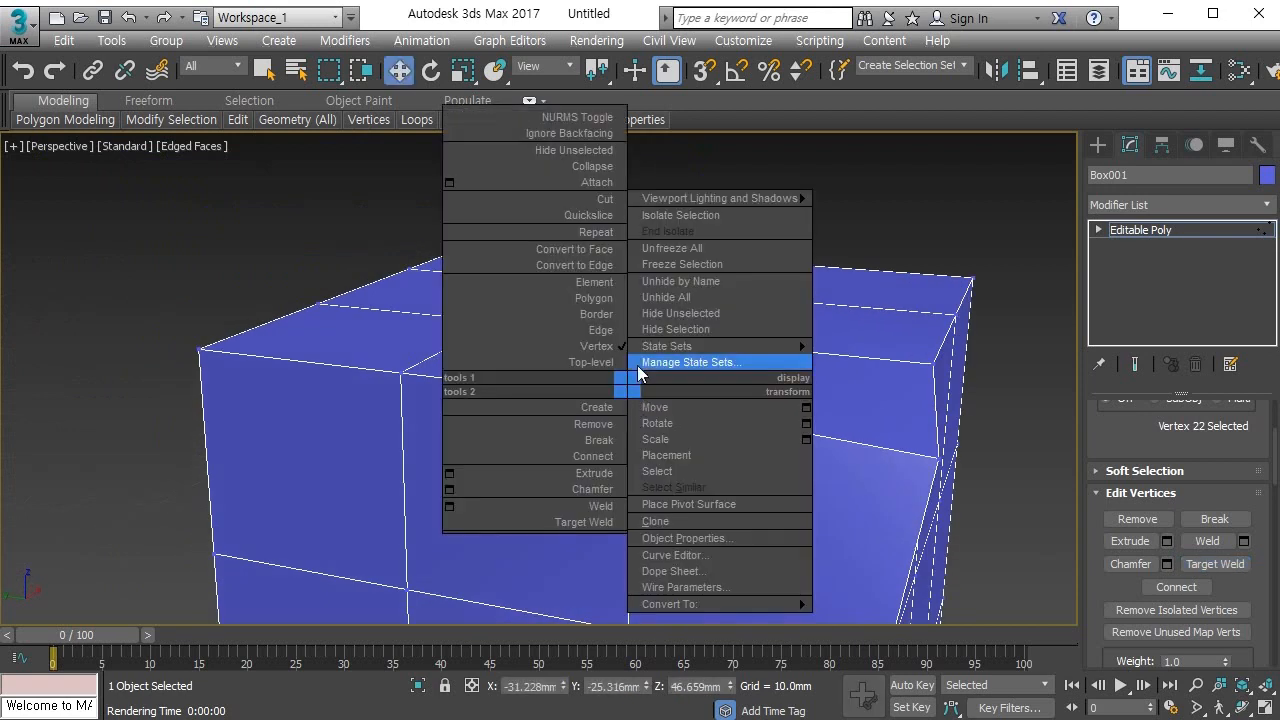
left_click(875, 487)
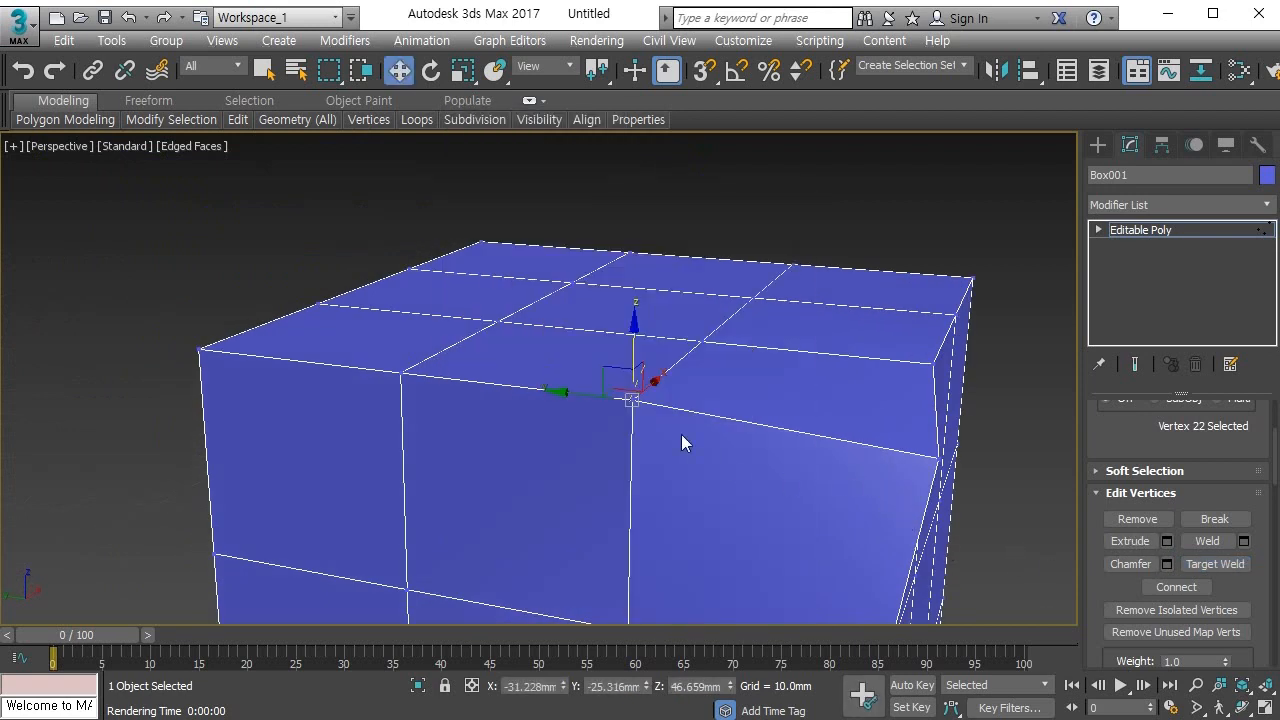
Step: Raise the target-welded vertex about 5 mm along Z and Target Weld it onto another separated vertex directly below
left_click_drag(634, 363, 614, 278)
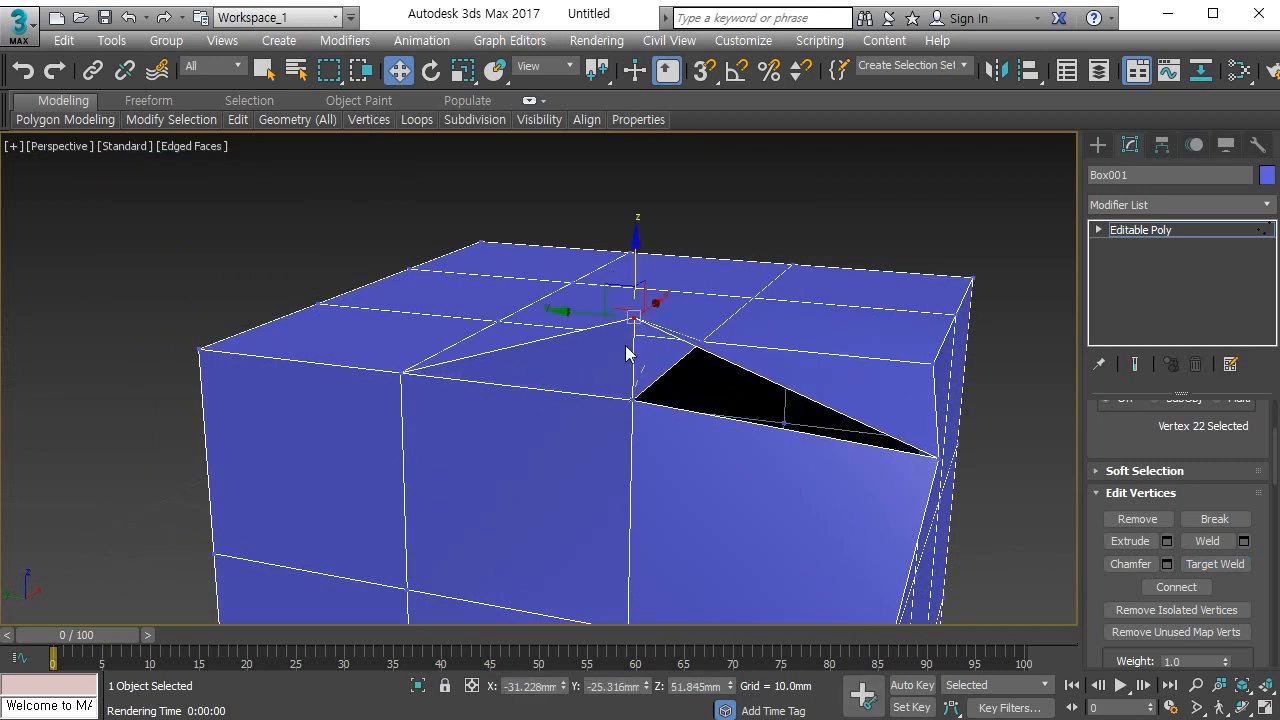
middle_click_drag(629, 349, 543, 408, "alt")
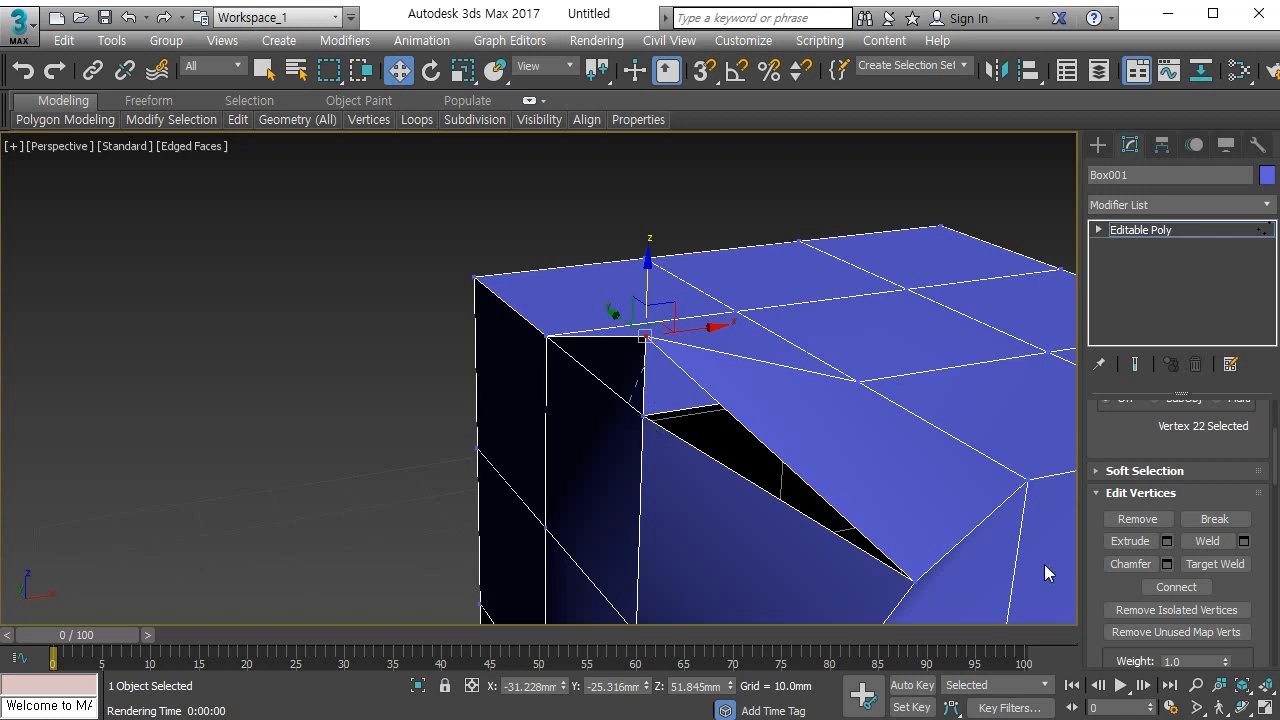
left_click(1199, 563)
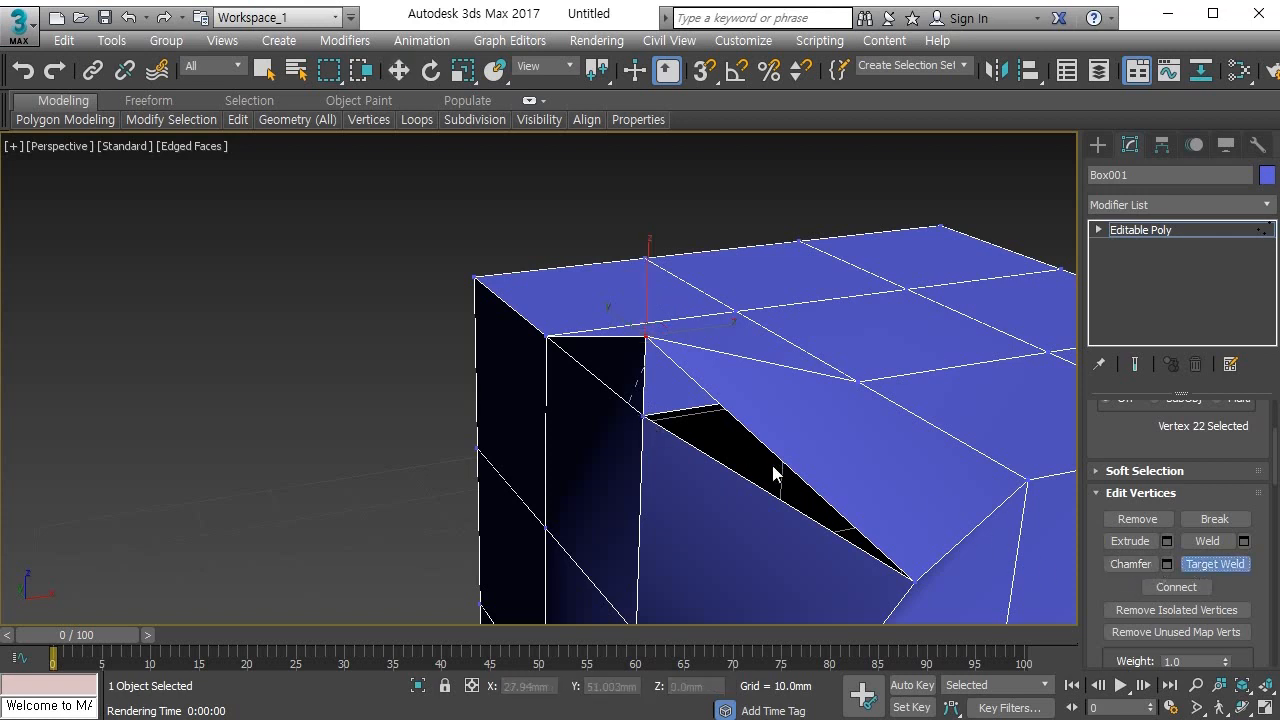
left_click(647, 341)
left_click(643, 413)
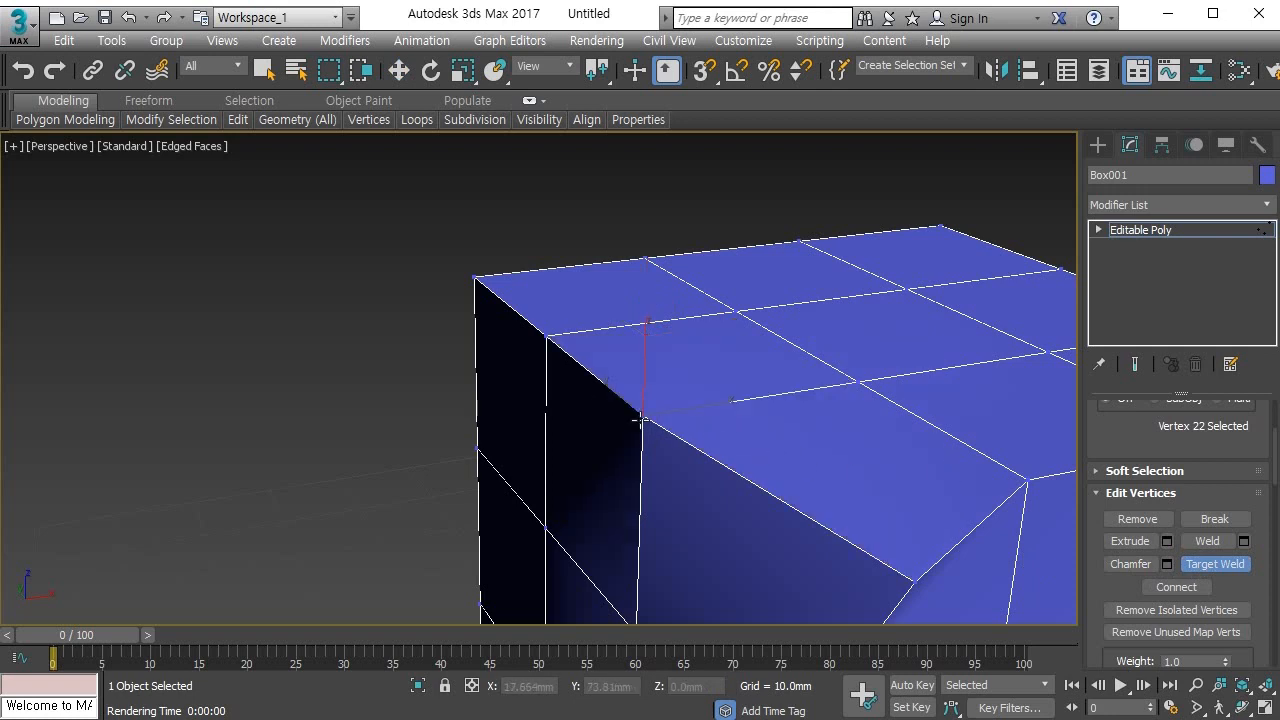
Step: Lift the vertex again by about 6.5 mm along Z and Target Weld it onto the front face's last separated vertex
key("w")
left_click_drag(649, 372, 655, 270)
middle_click_drag(544, 388, 597, 391, "alt")
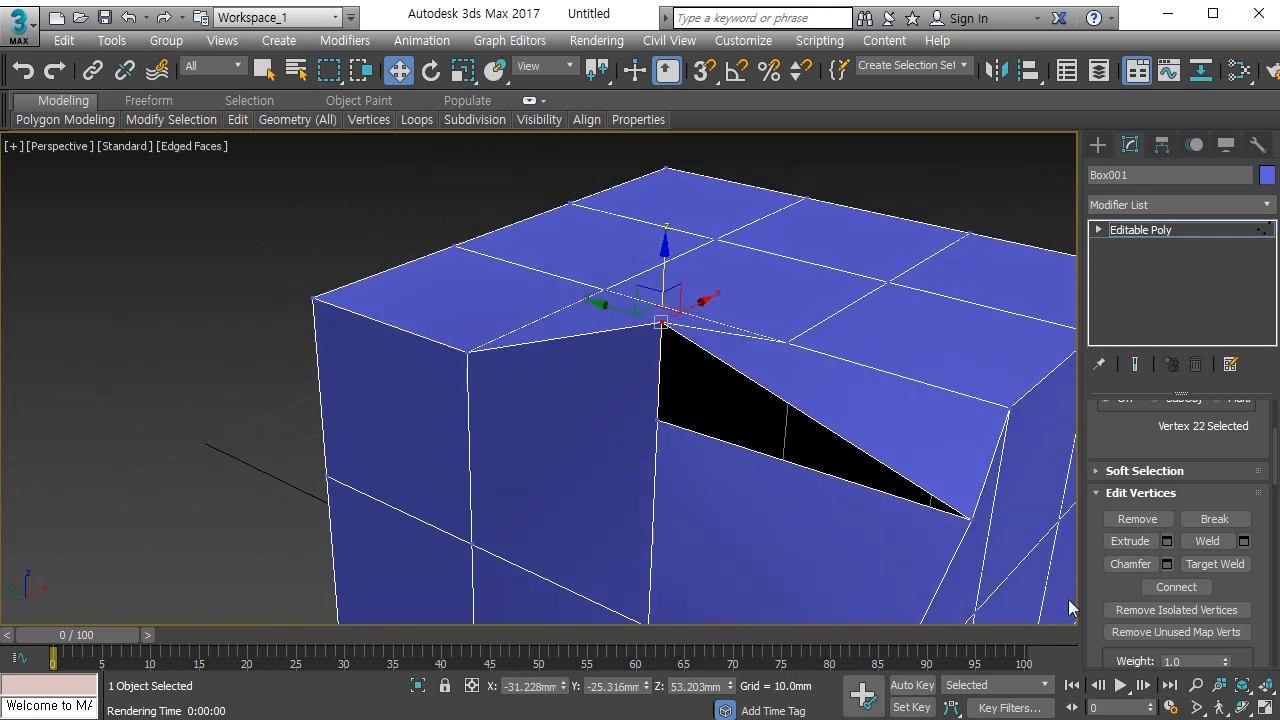
left_click(1215, 564)
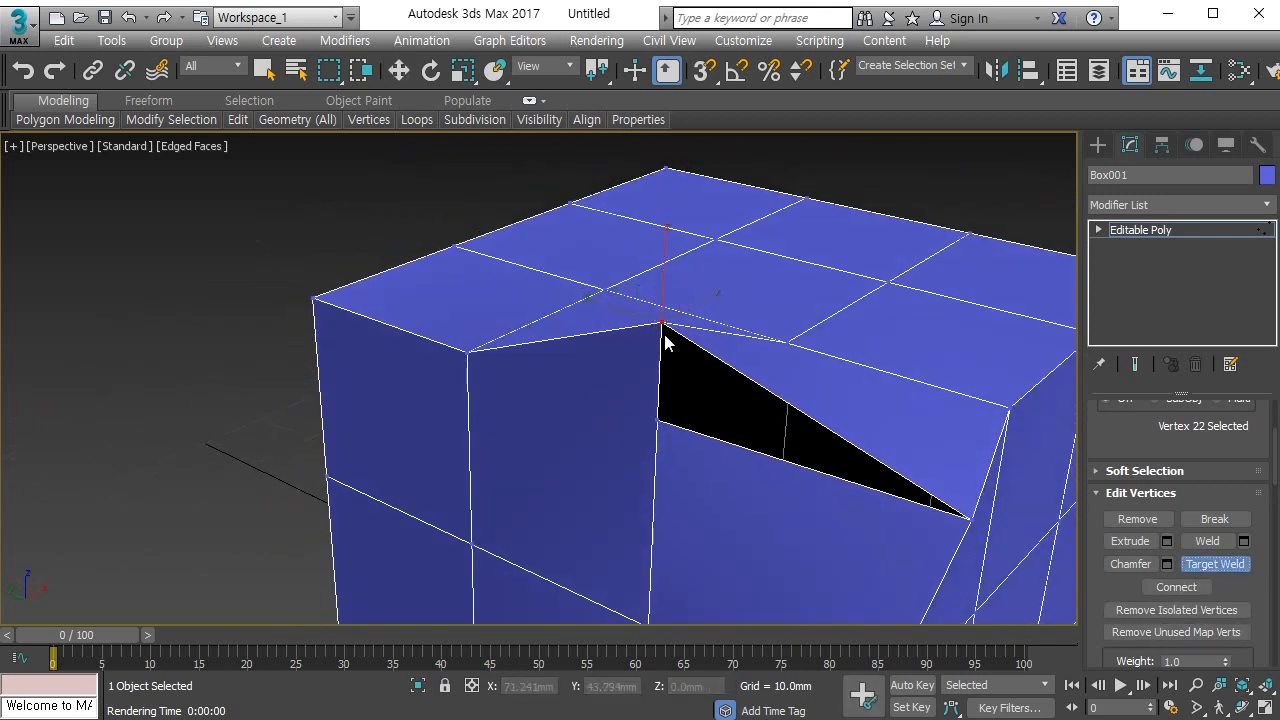
left_click(655, 422)
middle_click_drag(654, 423, 783, 429, "alt")
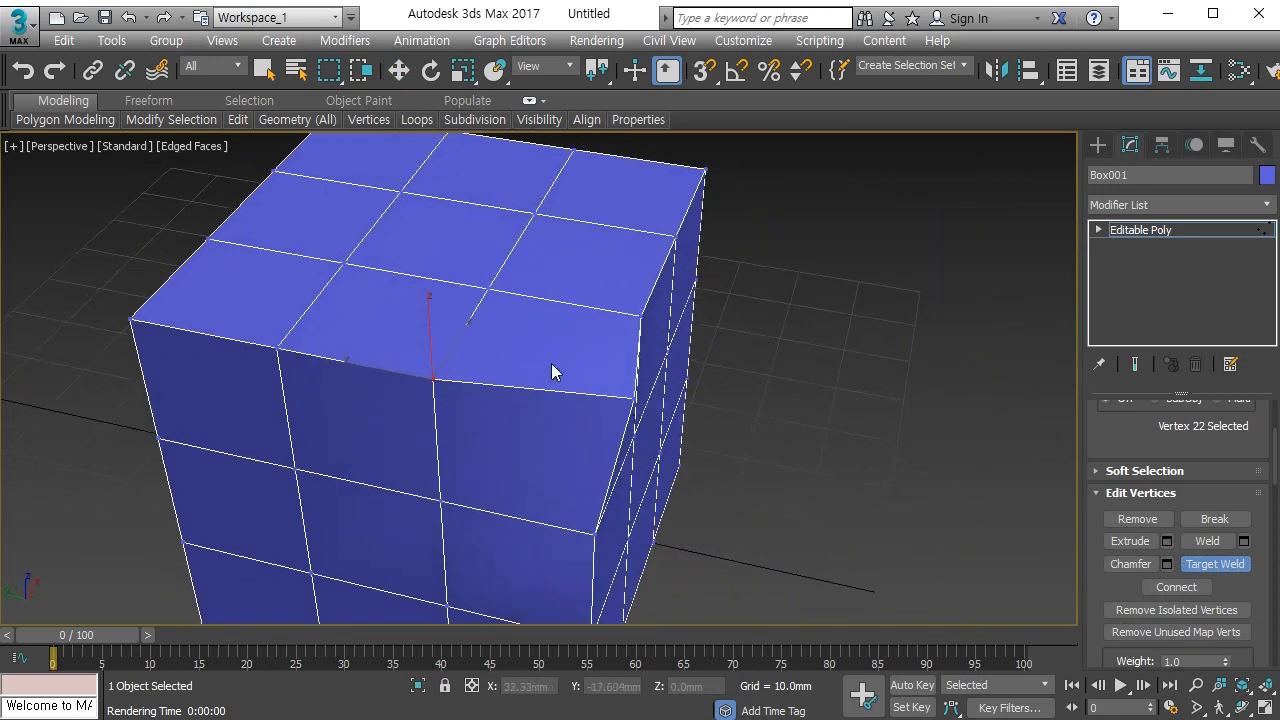
key("w")
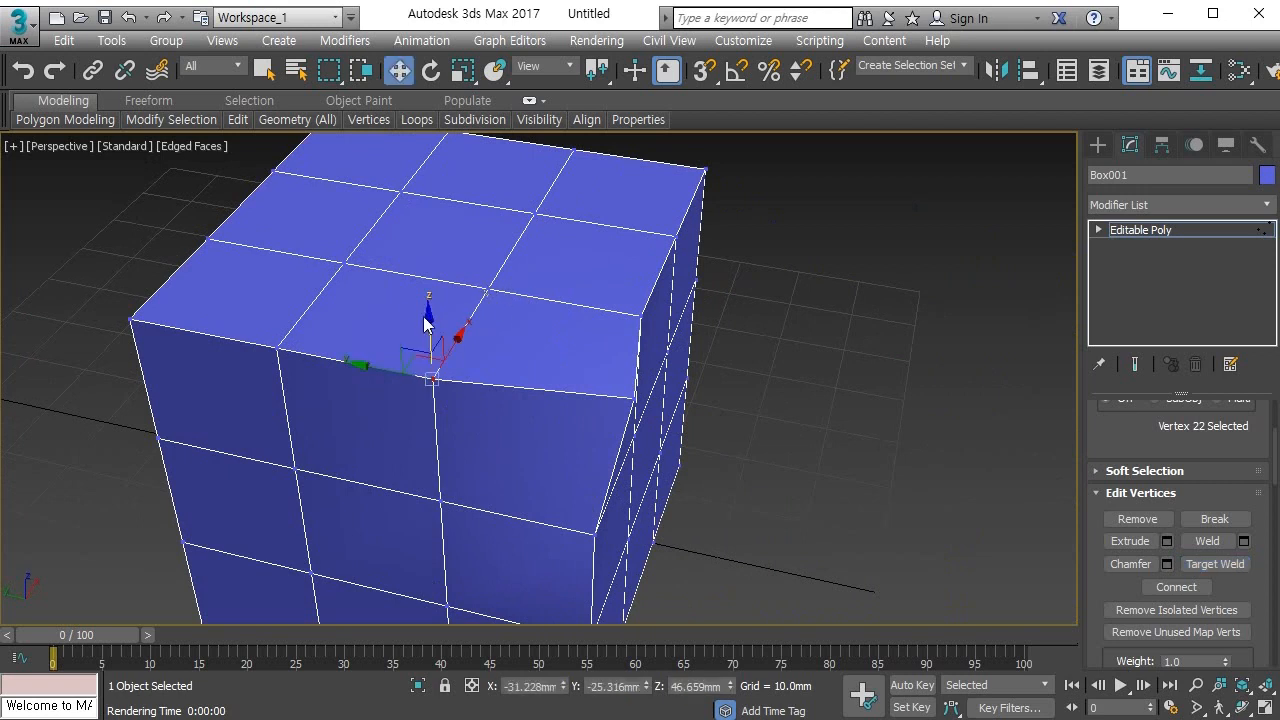
Step: Lower the fully welded top front edge vertex slightly along Z and clear the selection
mouse_move(429, 323)
left_mouse_down()
mouse_move(430, 244)
mouse_move(431, 363)
mouse_move(427, 268)
mouse_move(433, 335)
left_mouse_up()
left_click(774, 464)
middle_click_drag(737, 460, 788, 442, "alt")
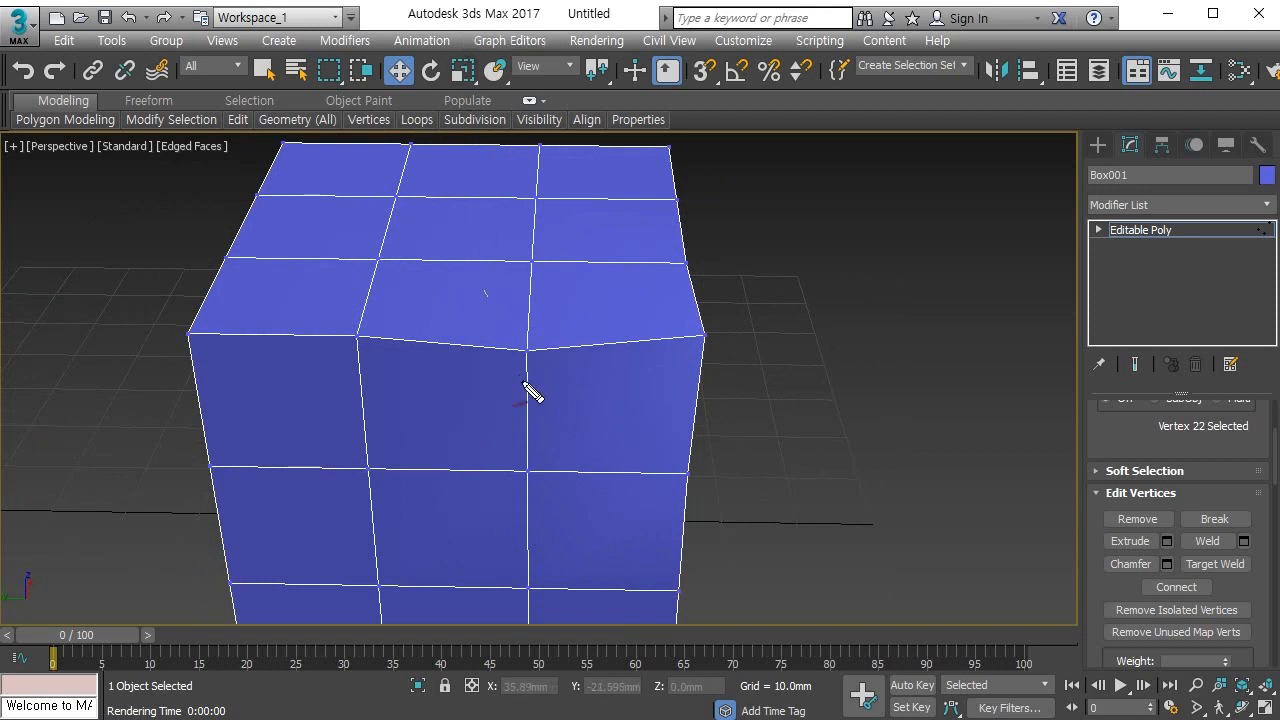
mouse_move(532, 365)
left_mouse_down()
mouse_move(508, 357)
mouse_move(533, 373)
left_mouse_up()
left_click_drag(462, 289, 467, 317)
left_click_drag(598, 302, 630, 316)
mouse_move(432, 386)
left_mouse_down()
mouse_move(468, 400)
mouse_move(440, 424)
left_mouse_up()
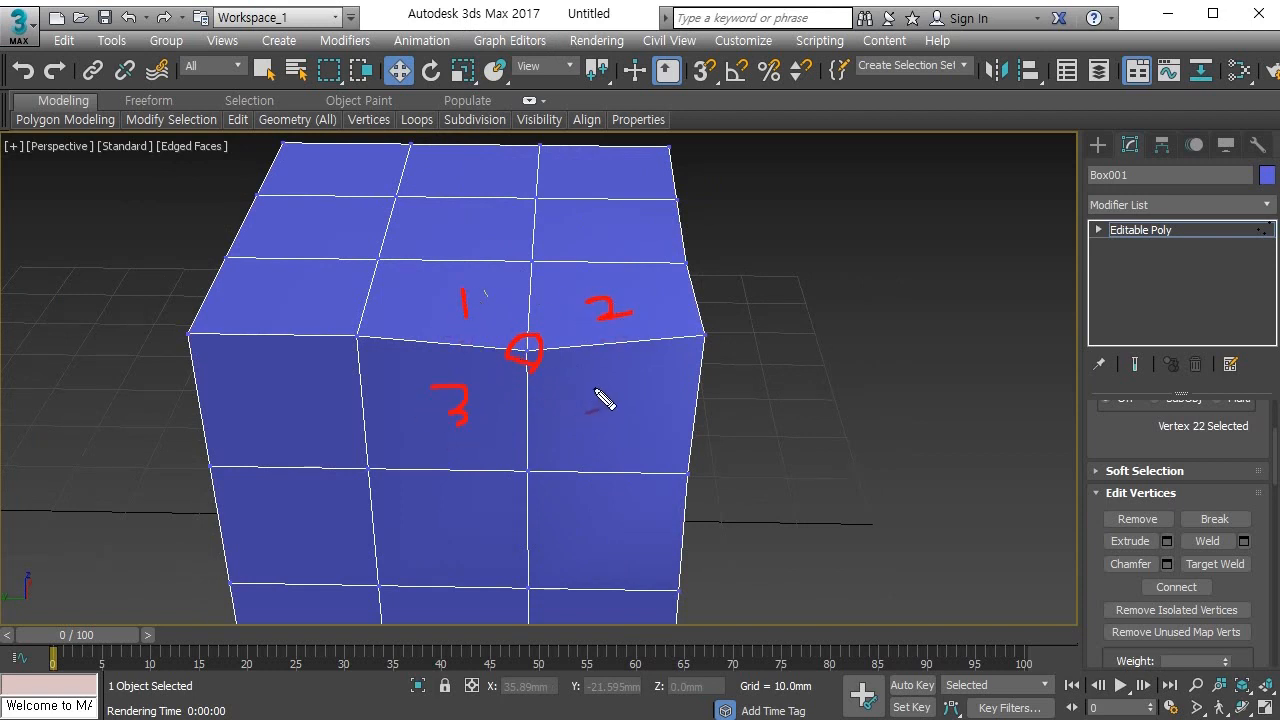
mouse_move(592, 393)
left_mouse_down()
mouse_move(614, 409)
mouse_move(600, 434)
left_mouse_up()
key("Escape")
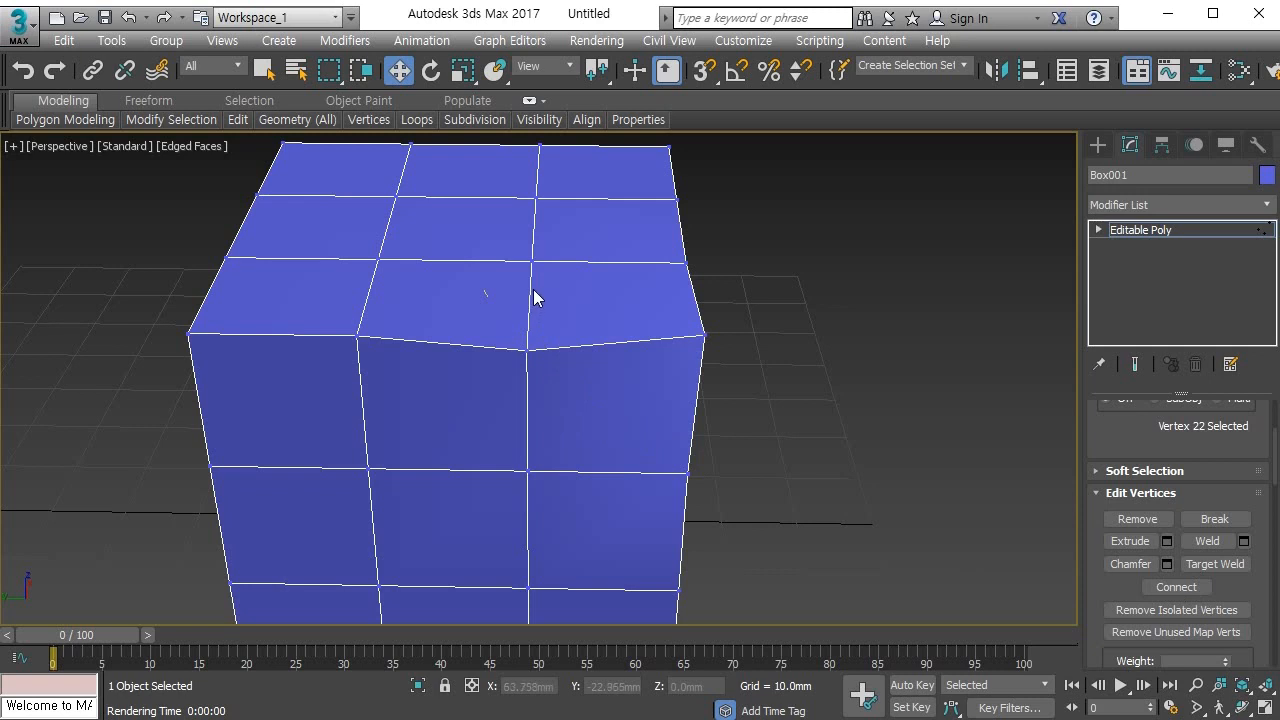
Step: Connect the box's top front corner vertex to the diagonally opposite vertex of the same top polygon
key("1")
key("1")
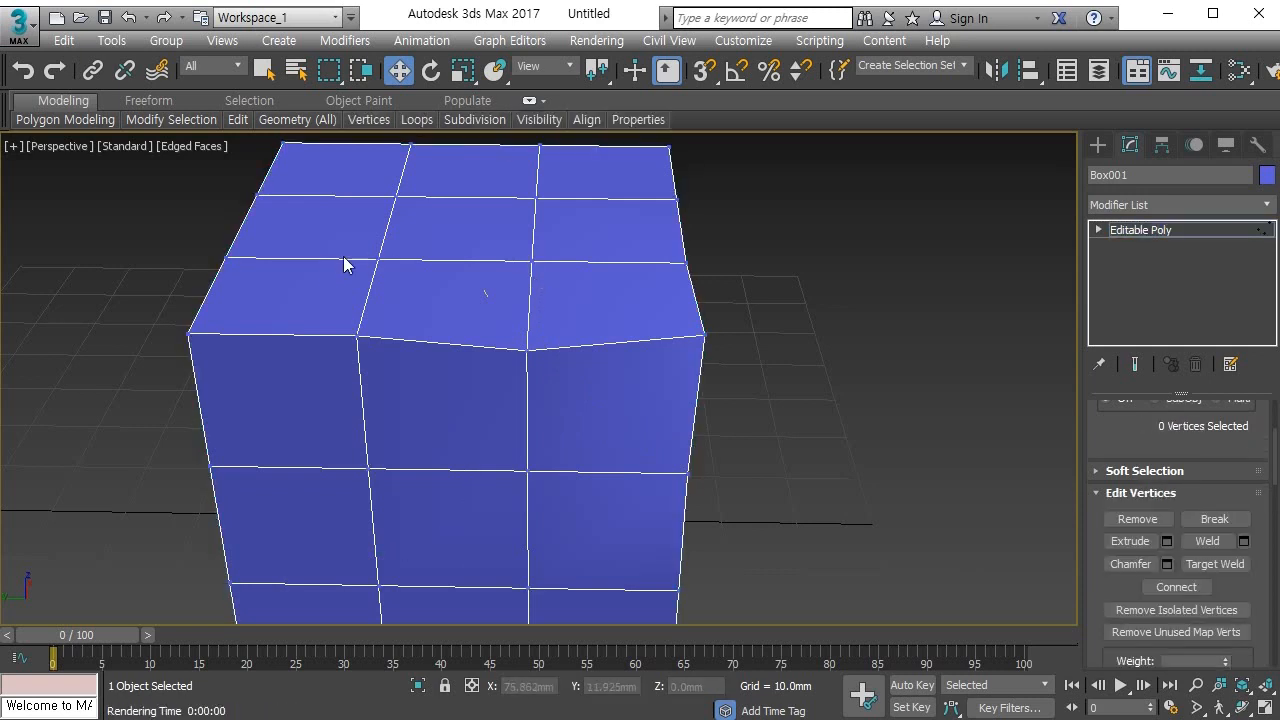
left_click(375, 258)
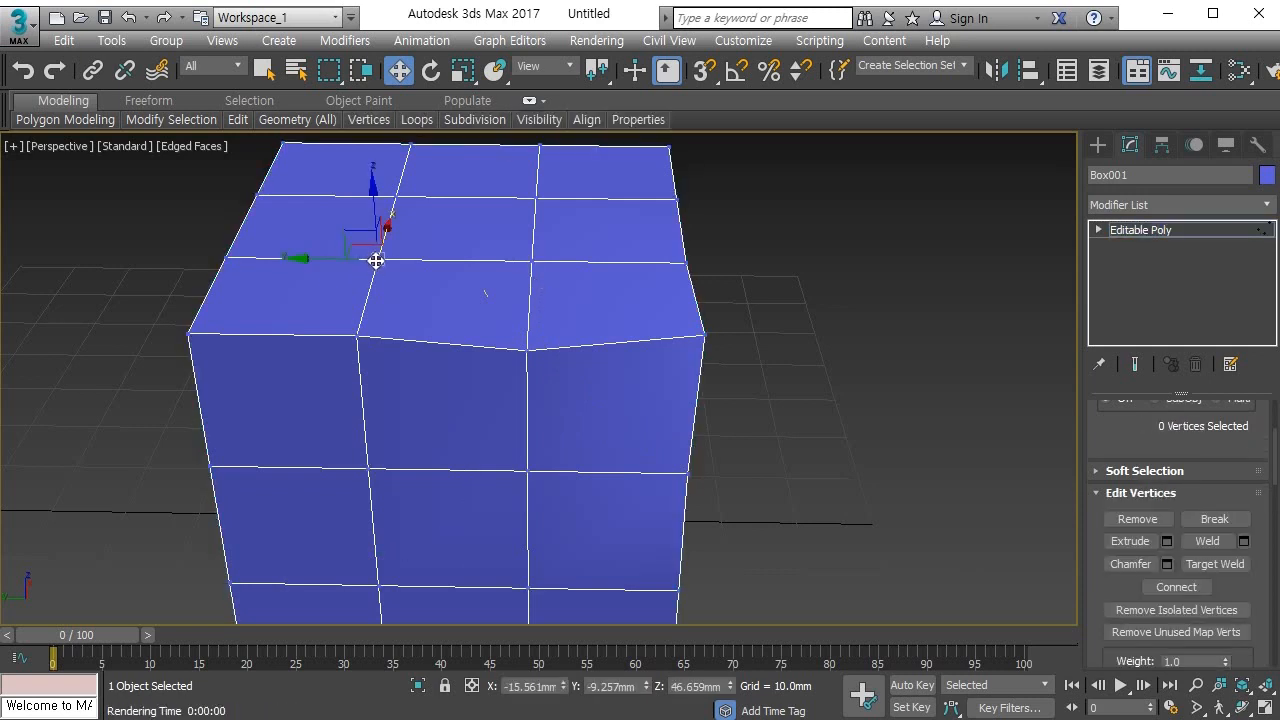
left_click(188, 337, "ctrl")
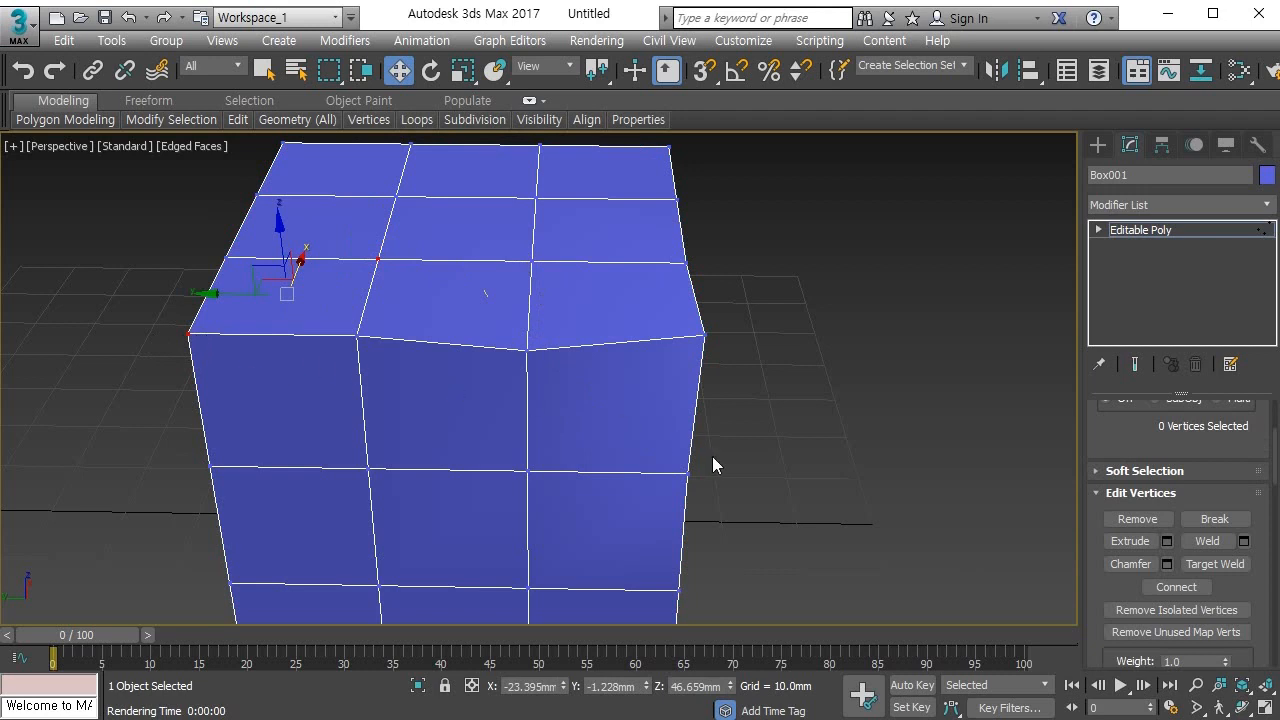
left_click(1163, 588)
middle_click_drag(391, 460, 464, 387, "alt")
scroll(457, 406, "down", 3)
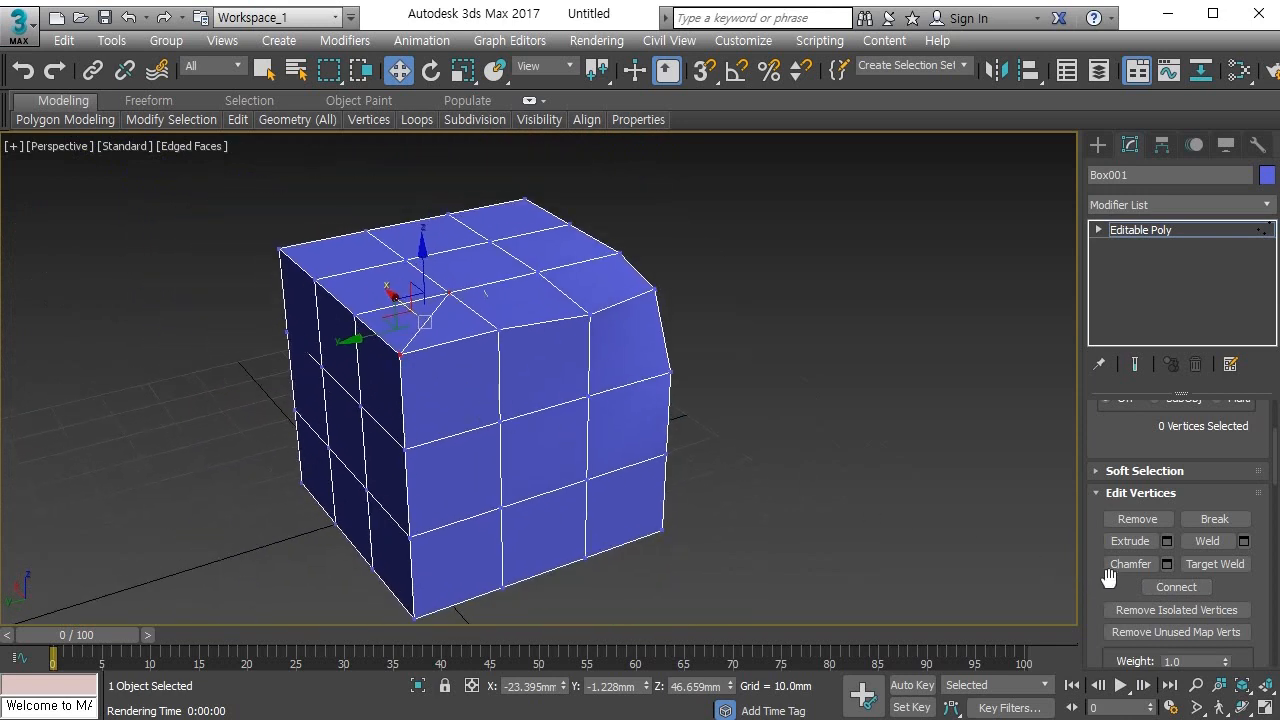
Step: Leave vertex editing and delete the whole box from the scene
left_click_drag(1108, 577, 1090, 376)
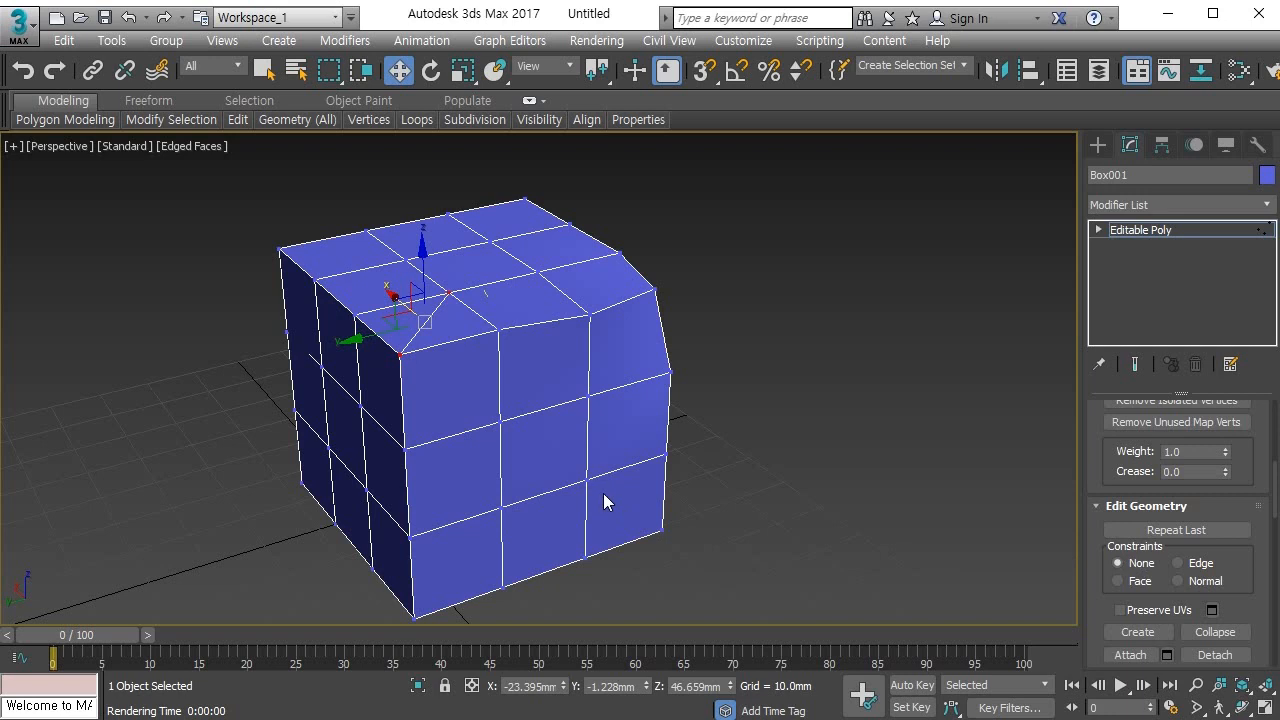
key("1")
key("Delete")
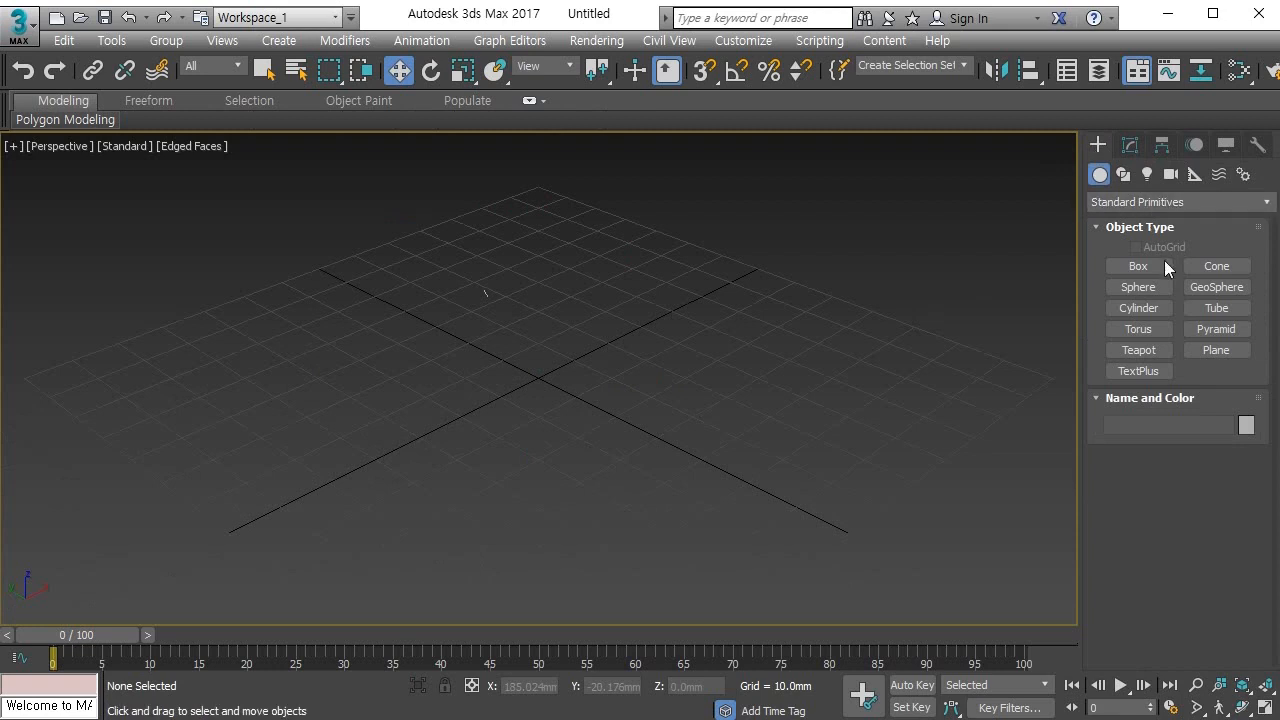
Step: Create a pyramid about 42.4 mm wide, 38 mm deep and 44.9 mm high at the grid centre with 5 height segments
left_click(1216, 329)
left_click_drag(543, 346, 523, 517)
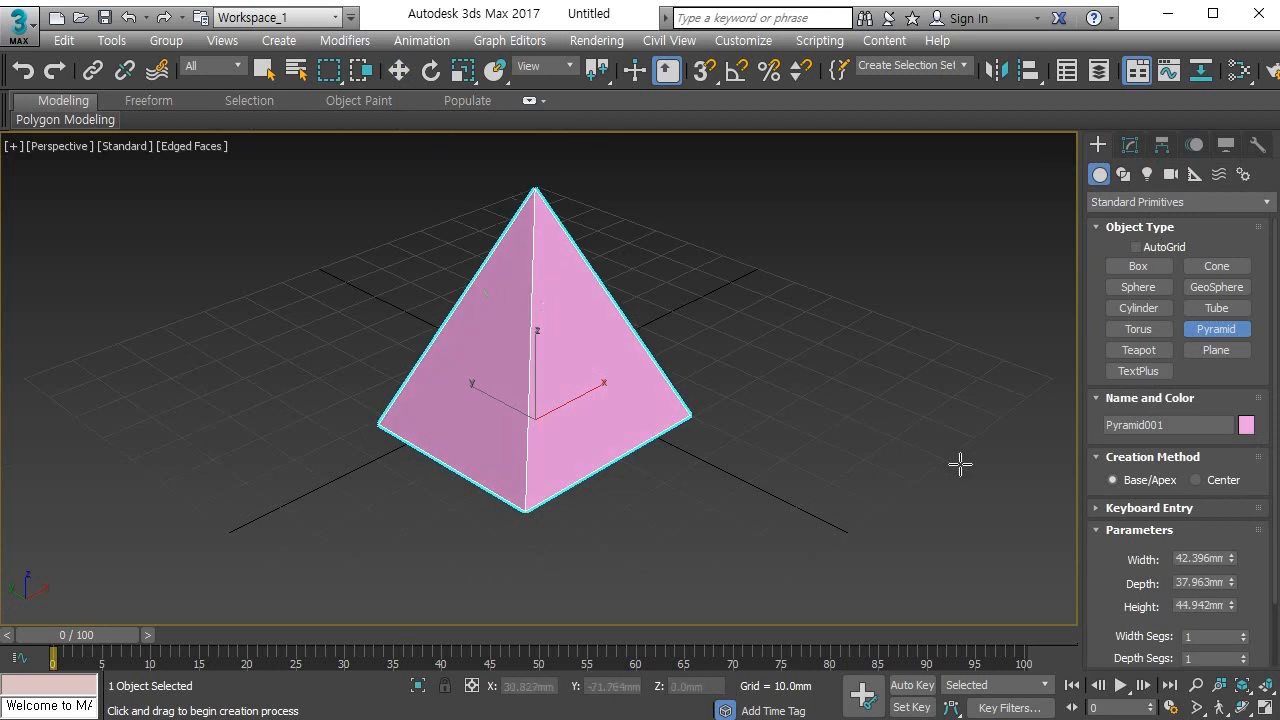
left_click_drag(1145, 640, 1136, 553)
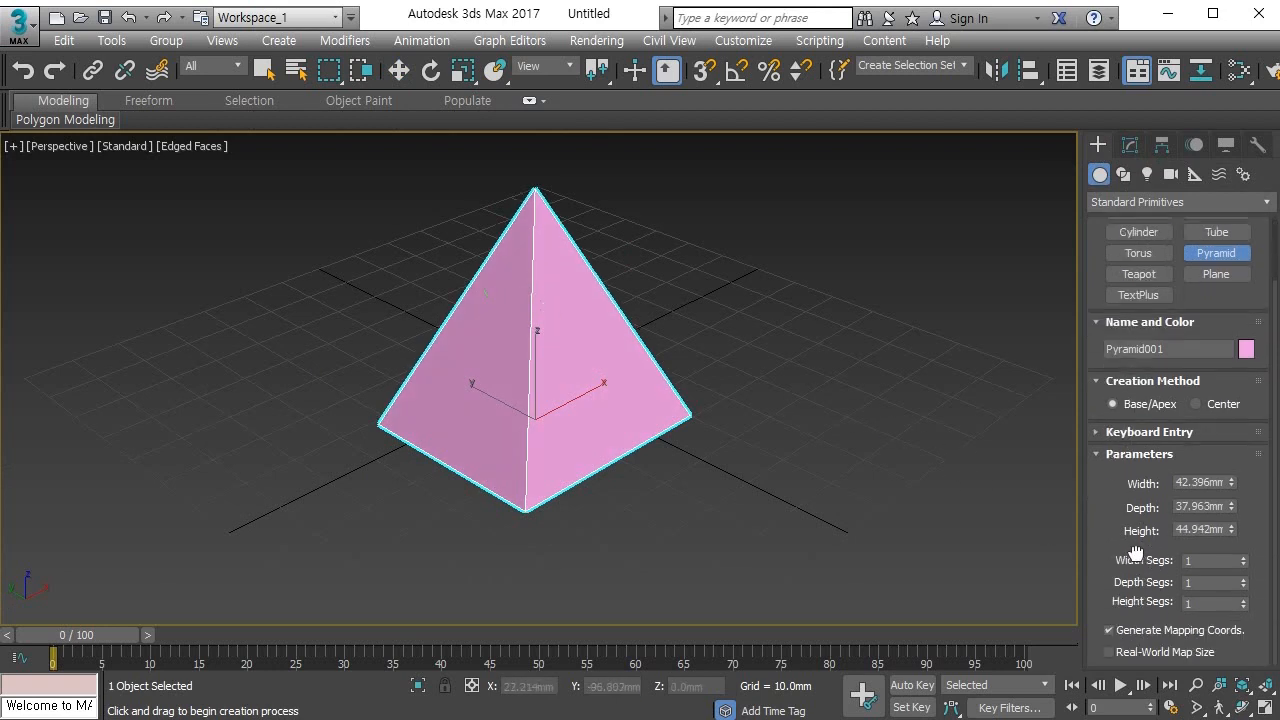
left_click(1203, 603)
key("Return")
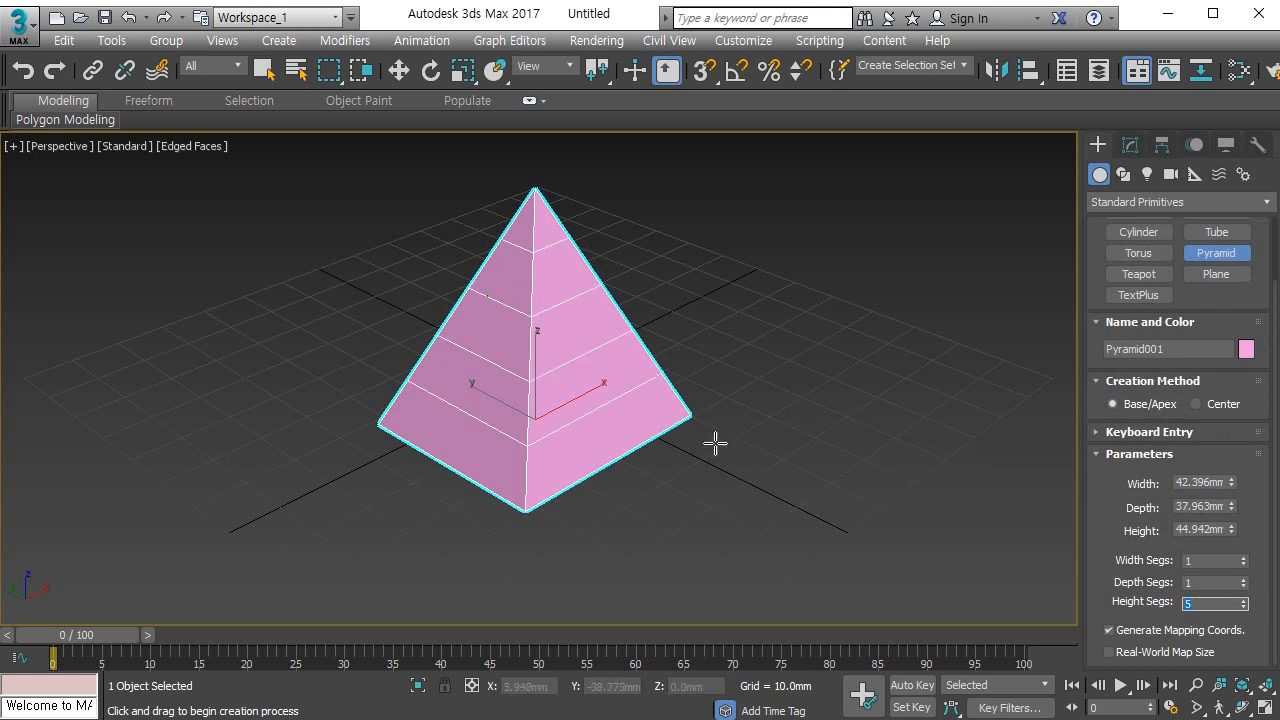
Step: End pyramid creation and convert the pyramid to an Editable Poly
right_click(545, 347)
right_click(555, 288)
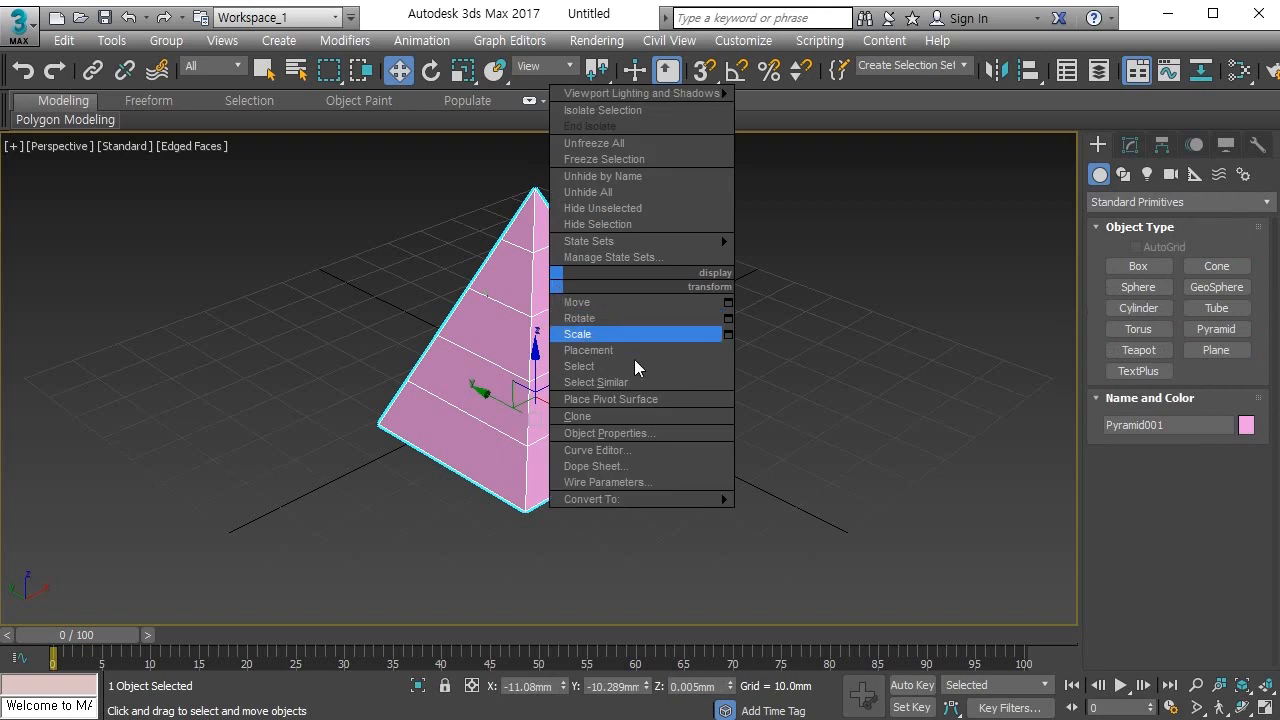
mouse_move(672, 496)
left_click(778, 514)
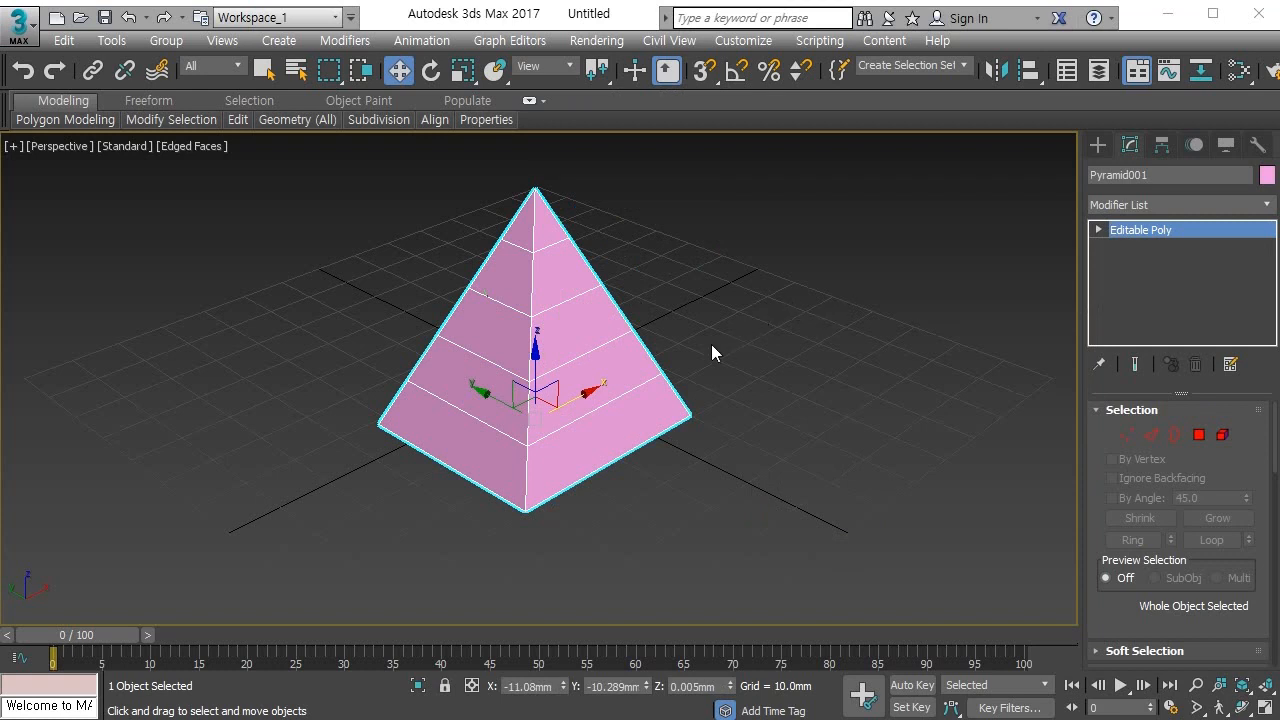
Step: Select the third vertex below the apex on the pyramid's right edge and raise it about 2.5 mm along Z
key("1")
left_click(628, 332)
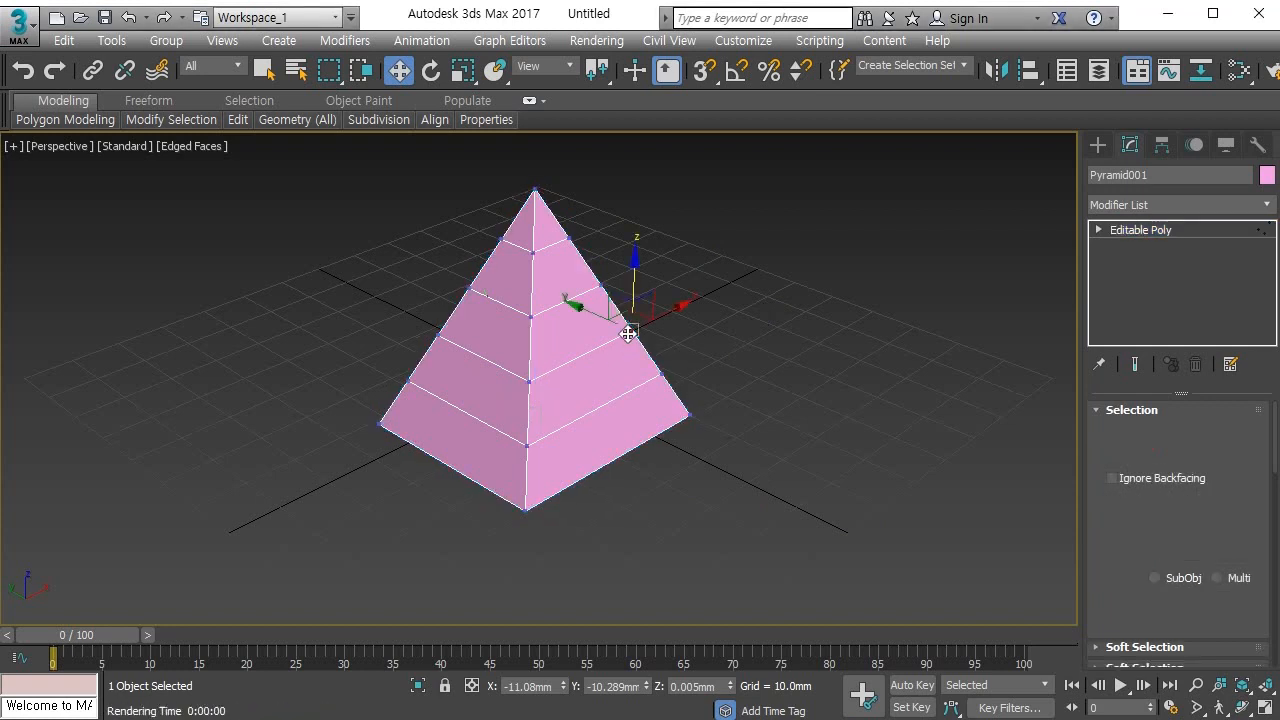
left_click_drag(634, 266, 672, 272)
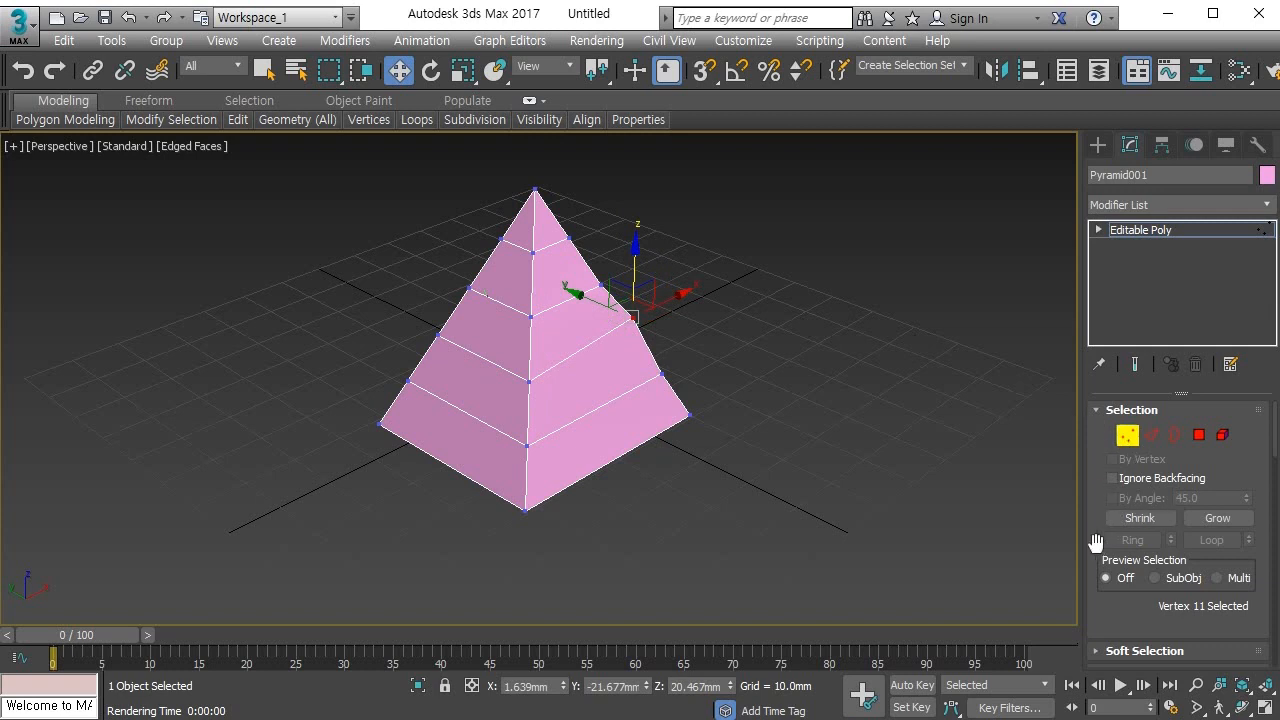
Step: Undo the unconstrained vertex move and set the Edit Geometry constraint to Edge
scroll(1100, 532, "down", 5)
left_click_drag(1100, 532, 1116, 310)
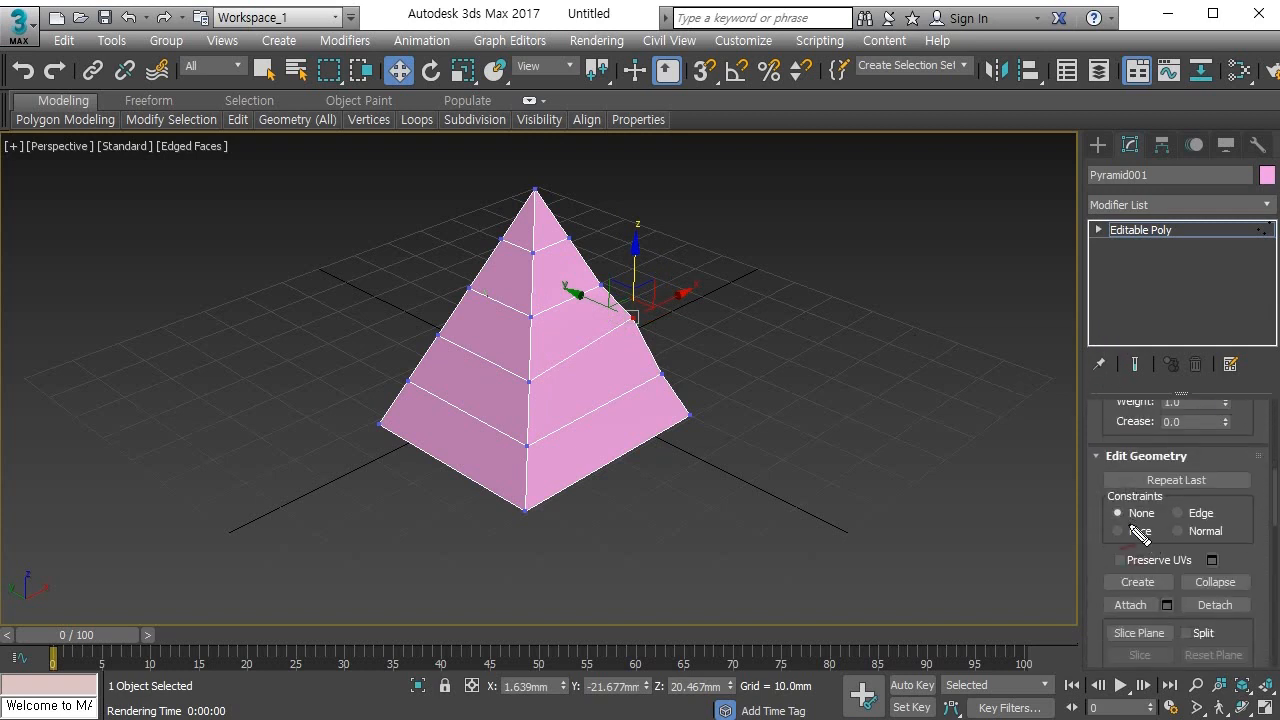
left_click_drag(1127, 520, 1144, 521)
key("Escape")
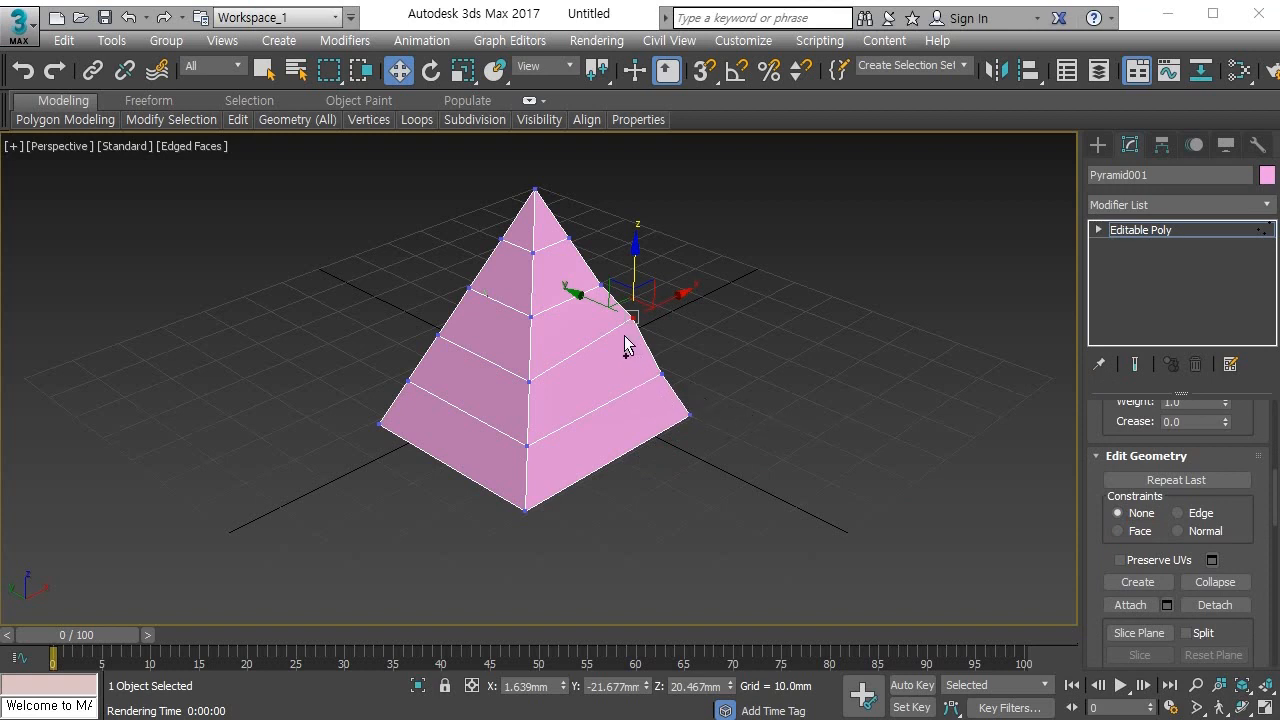
key("ctrl+z")
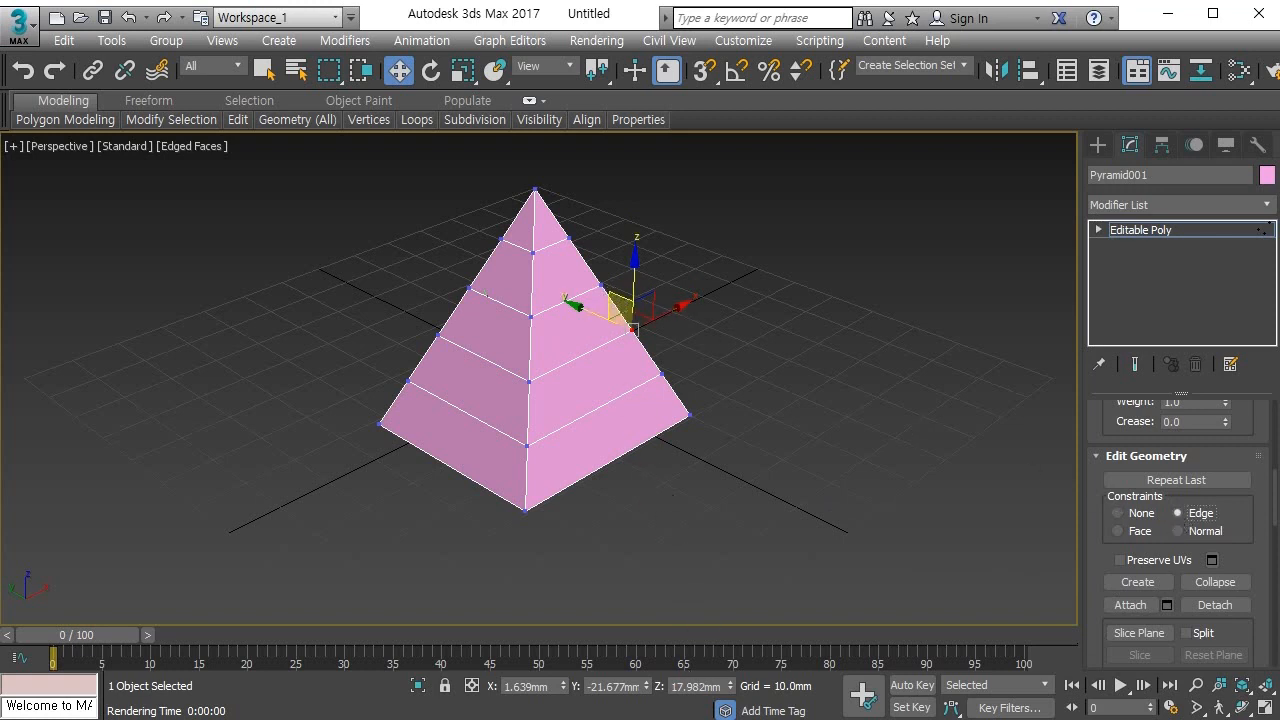
Step: Try sliding the selected vertex along the pyramid's right edge under the Edge constraint
left_click(550, 210)
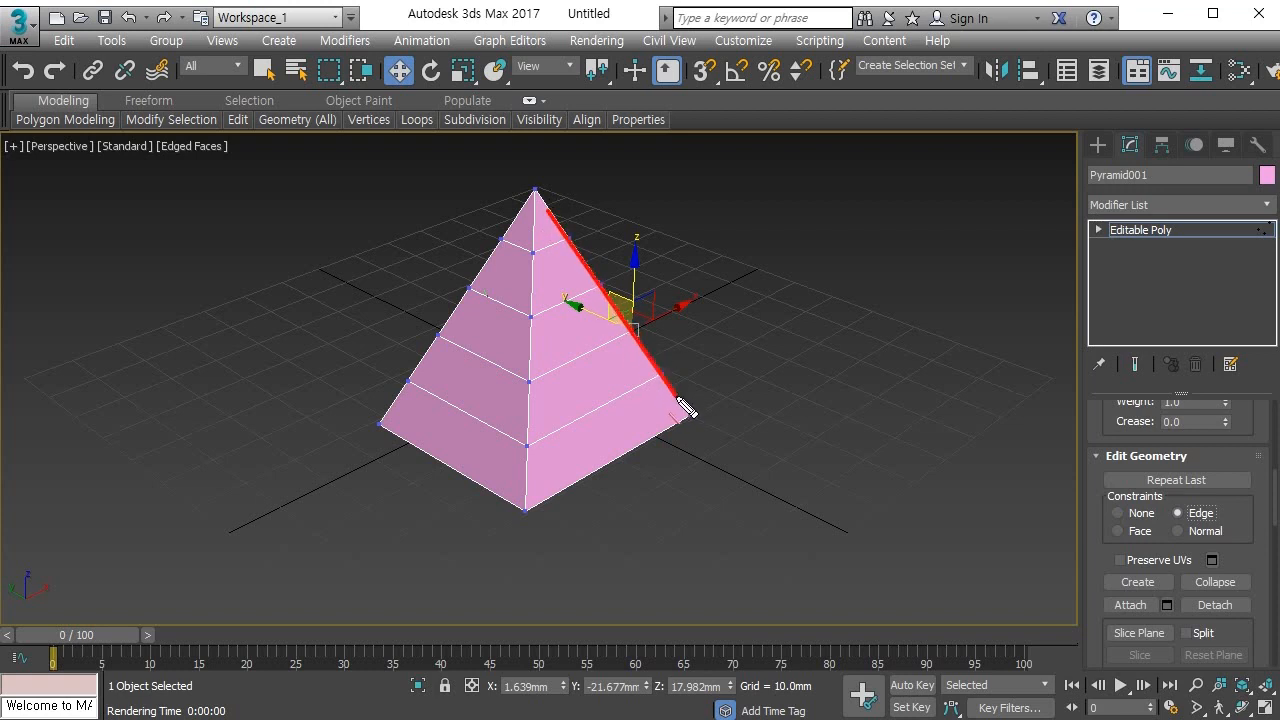
left_click(686, 410)
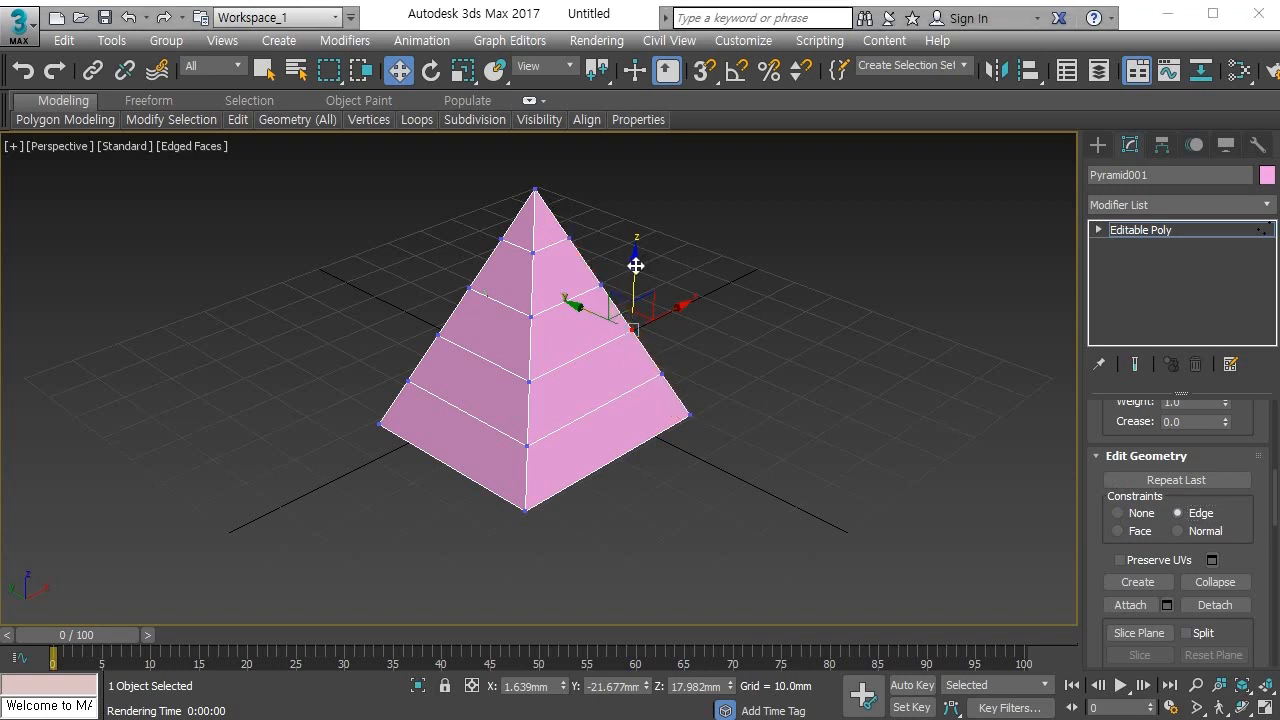
left_click_drag(636, 265, 663, 277)
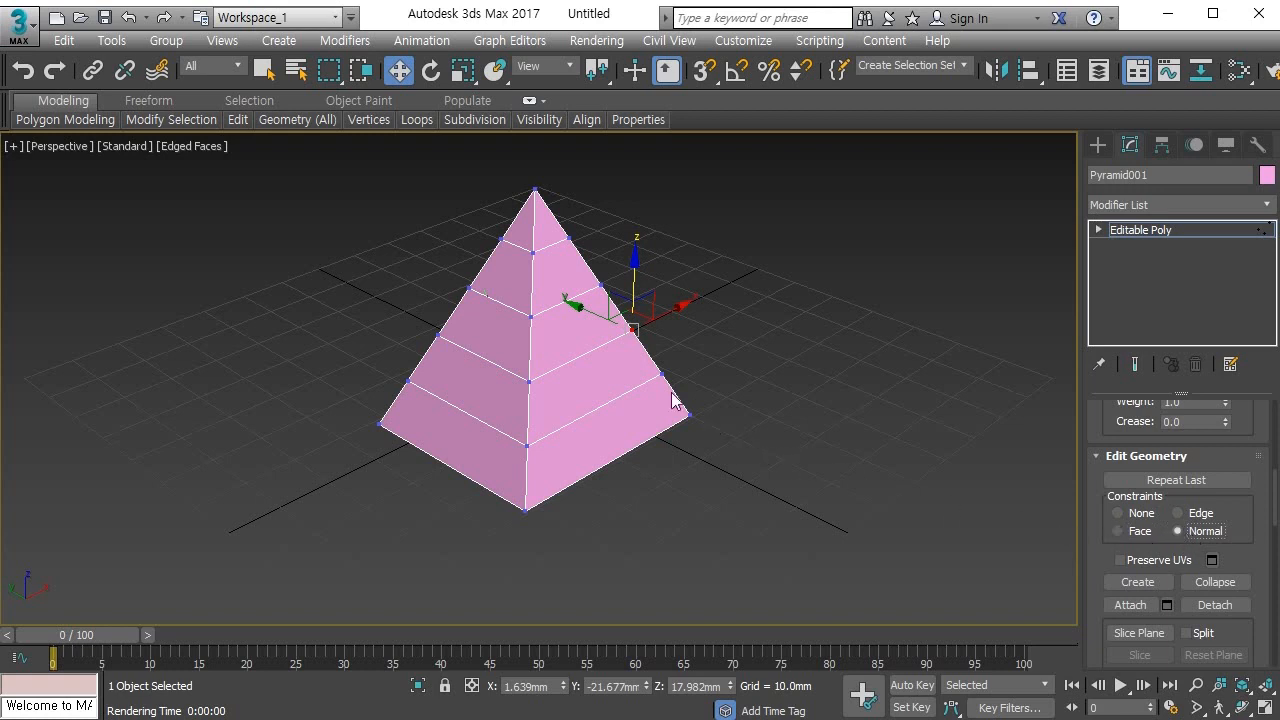
Step: Examine the selected edge vertex and the outward normal direction of the pyramid's sloped side from several angles
middle_click_drag(672, 400, 575, 332, "alt")
scroll(619, 291, "up", 5)
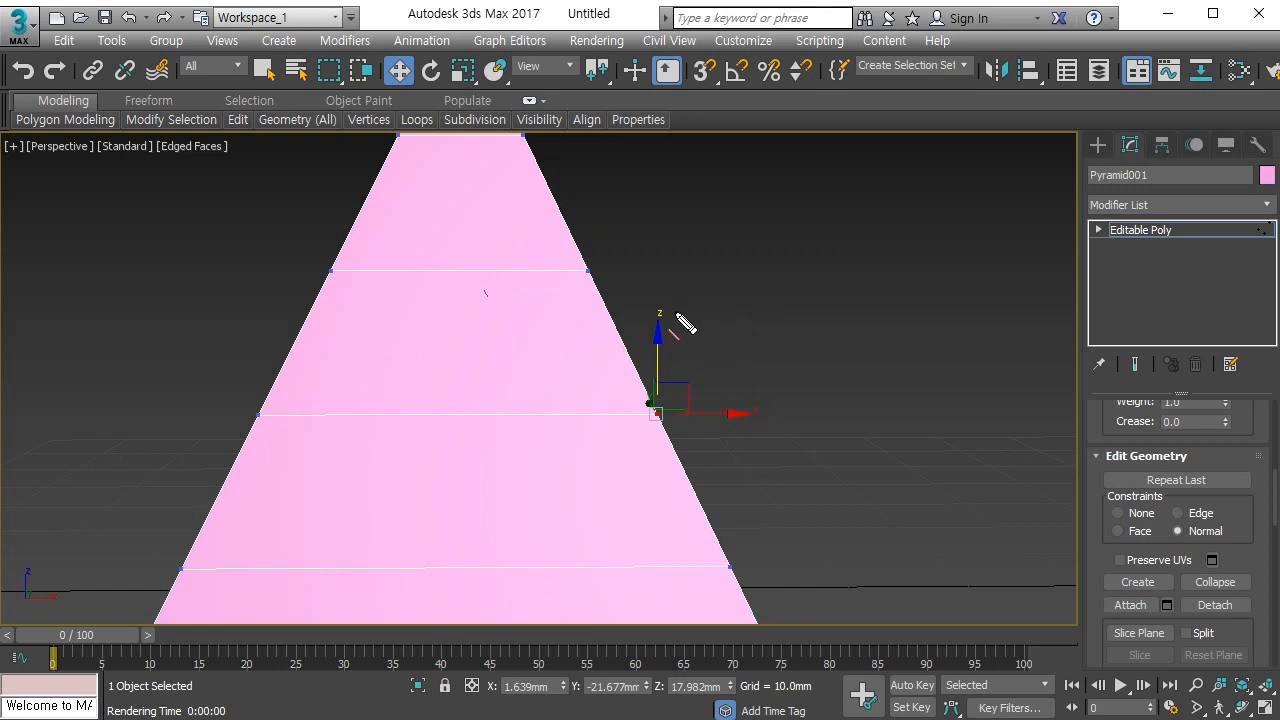
left_click_drag(708, 377, 815, 288)
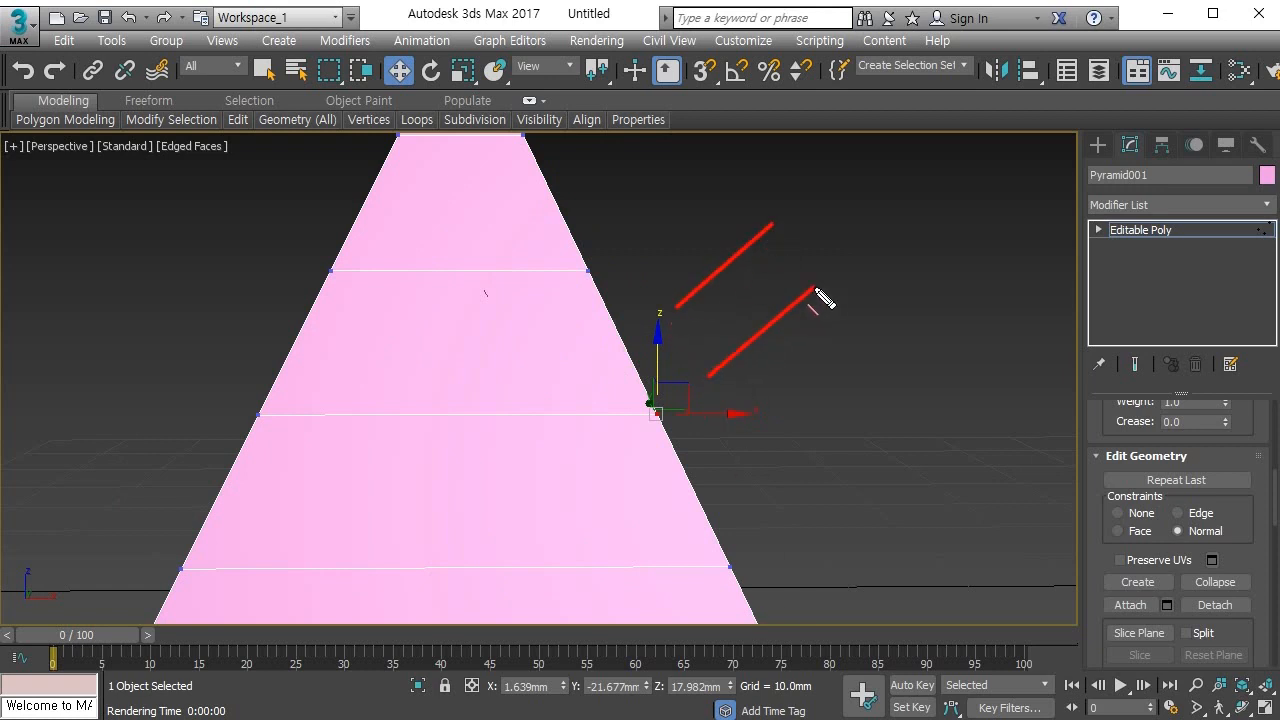
left_click_drag(724, 478, 850, 368)
left_click_drag(775, 503, 897, 402)
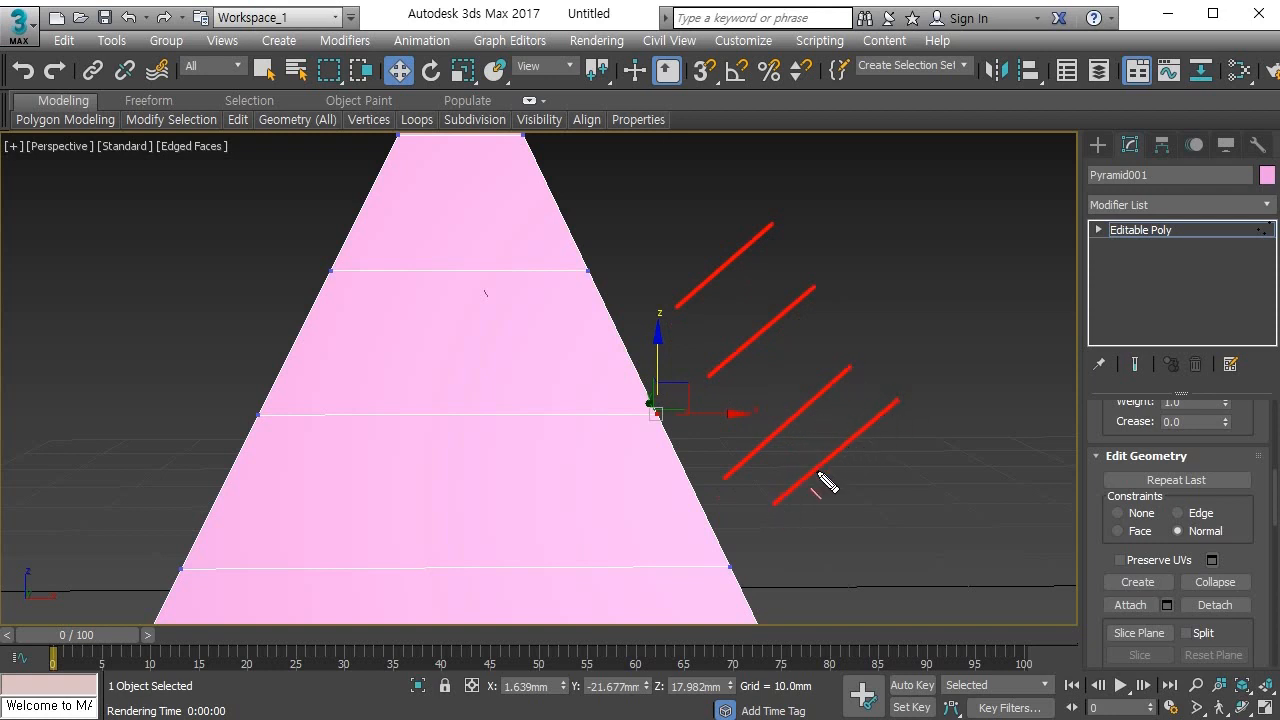
key("Escape")
mouse_move(816, 484)
middle_mouse_down("alt")
mouse_move(767, 513)
mouse_move(784, 434)
middle_mouse_up("alt")
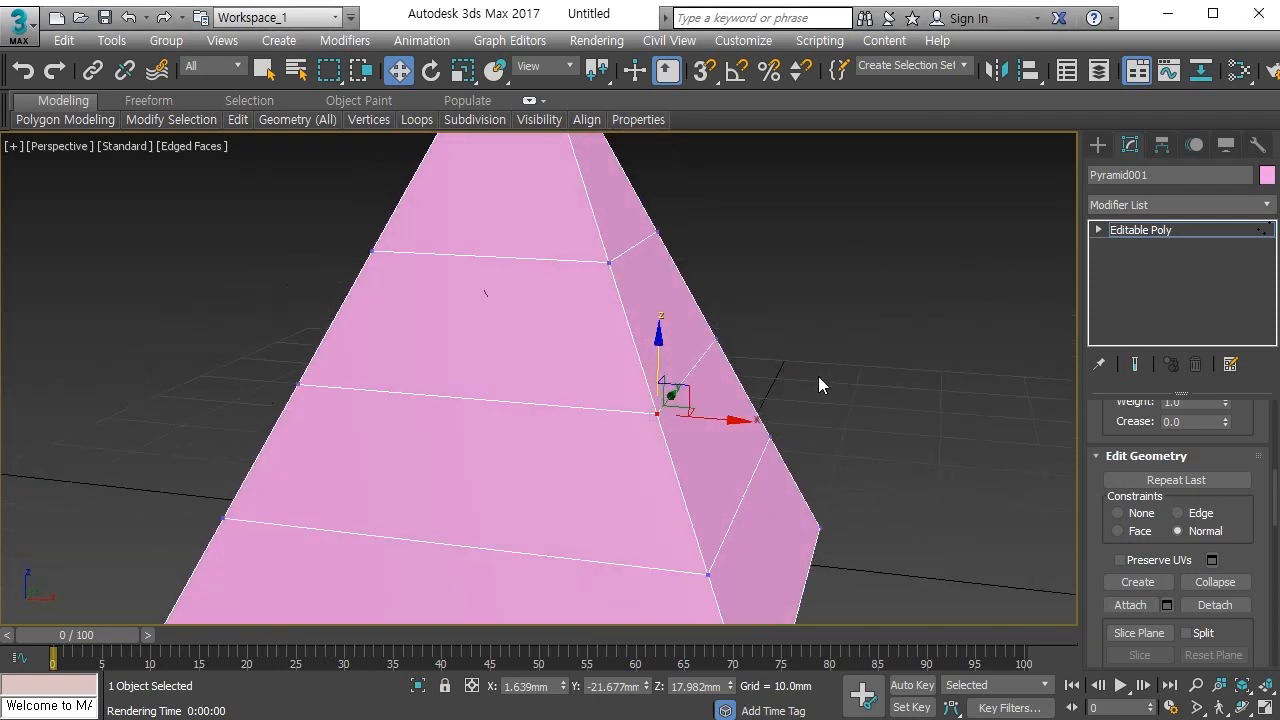
mouse_move(678, 316)
left_mouse_down()
mouse_move(766, 268)
mouse_move(798, 232)
left_mouse_up()
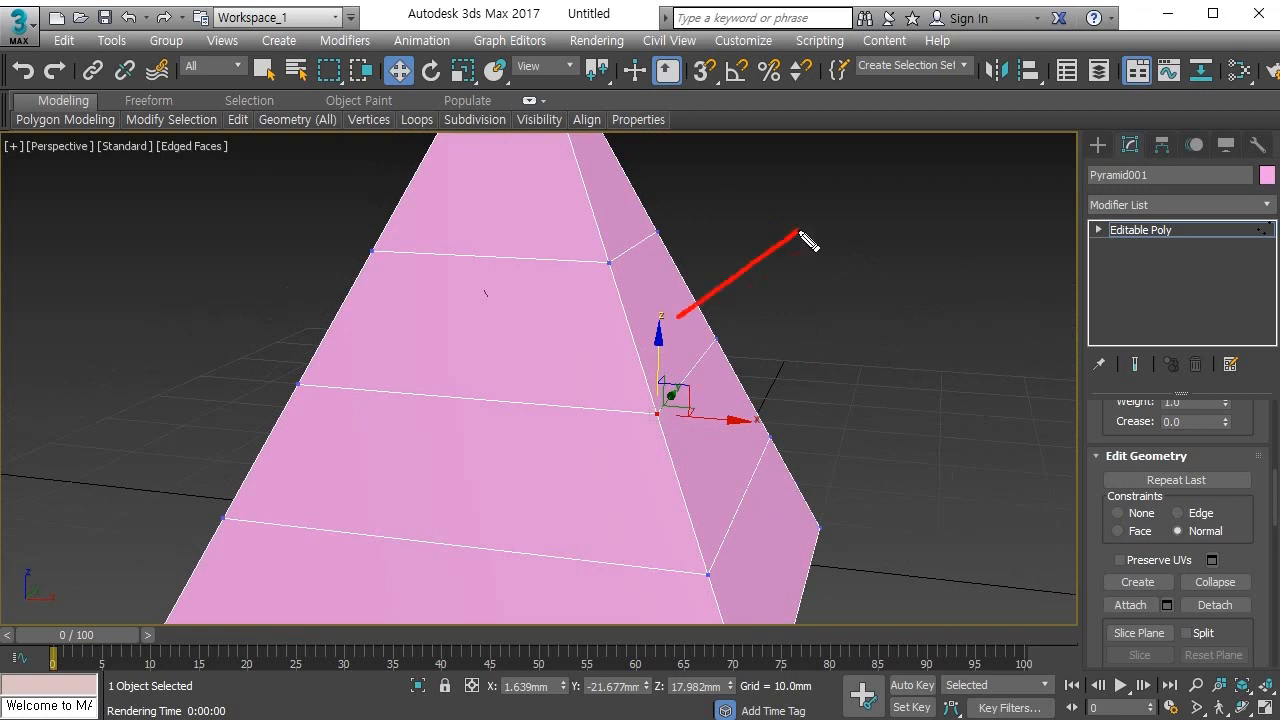
left_click_drag(722, 392, 842, 297)
mouse_move(738, 466)
left_mouse_down()
mouse_move(820, 417)
mouse_move(878, 356)
left_mouse_up()
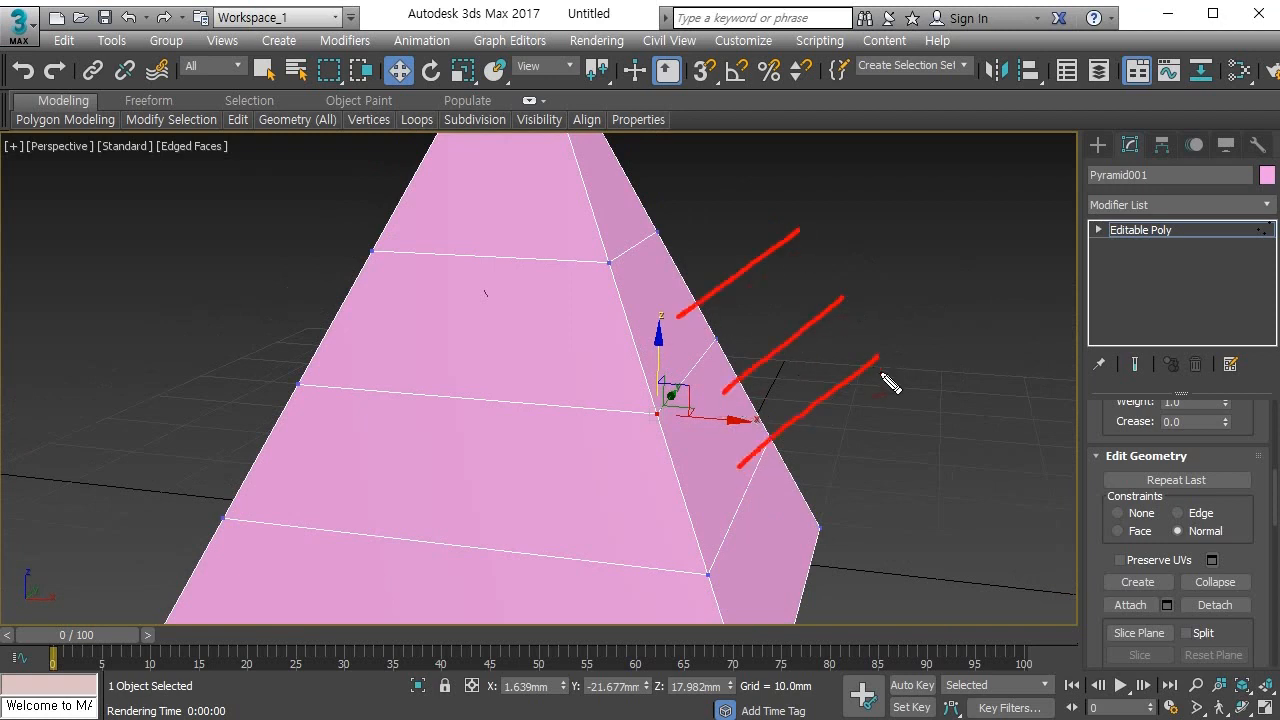
key("Escape")
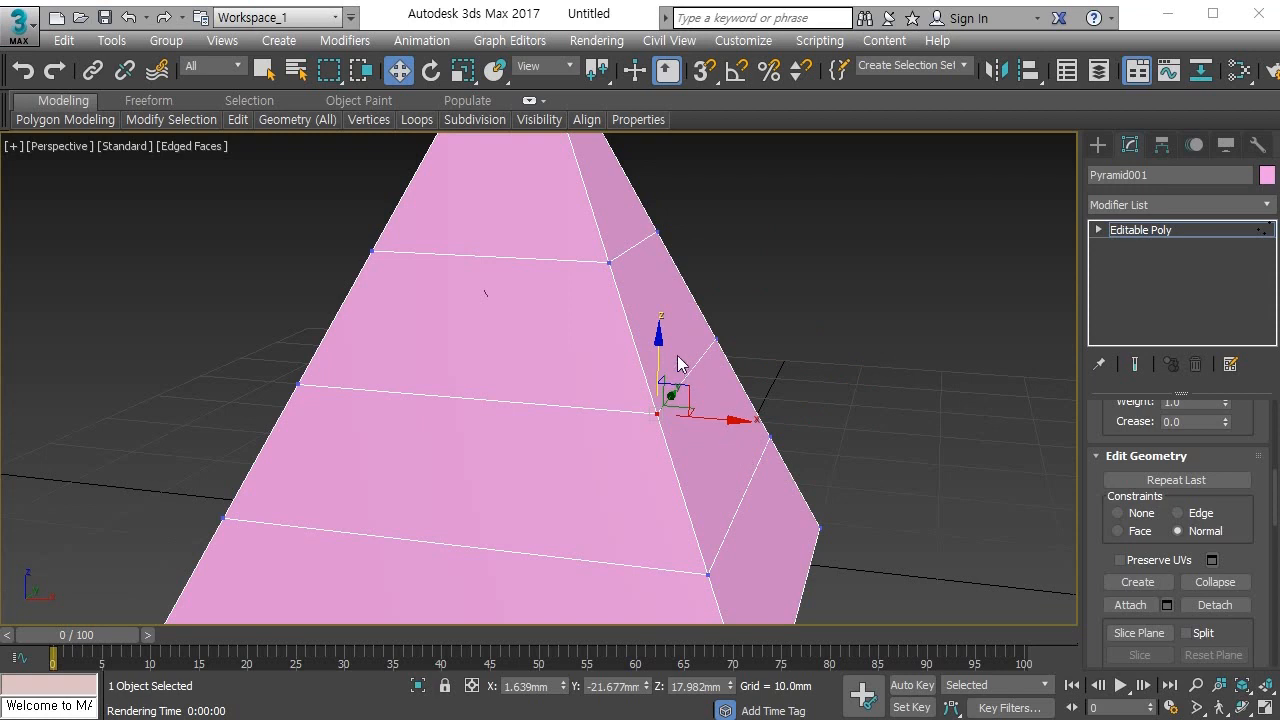
Step: Try moving the selected vertex under the Normal constraint, undo the move, and set the constraint to Face
middle_click_drag(678, 363, 757, 366, "alt")
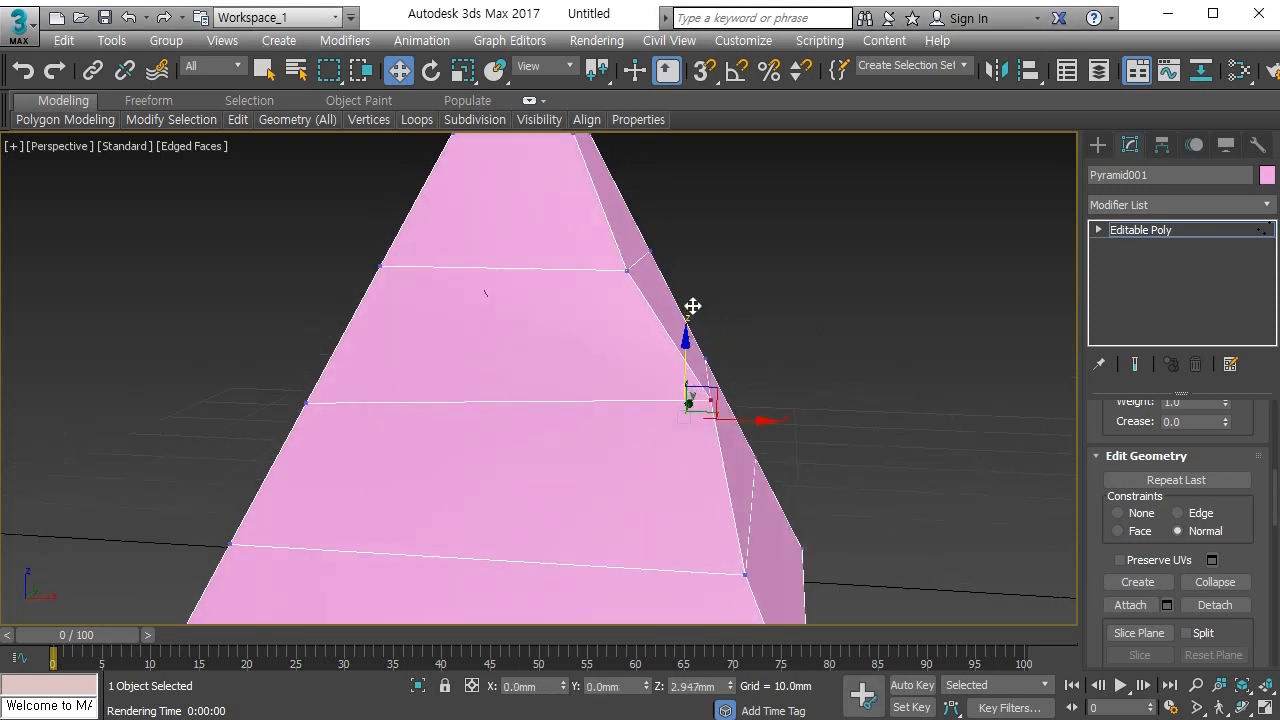
left_click_drag(692, 306, 781, 265)
key("ctrl+z")
key("ctrl+z")
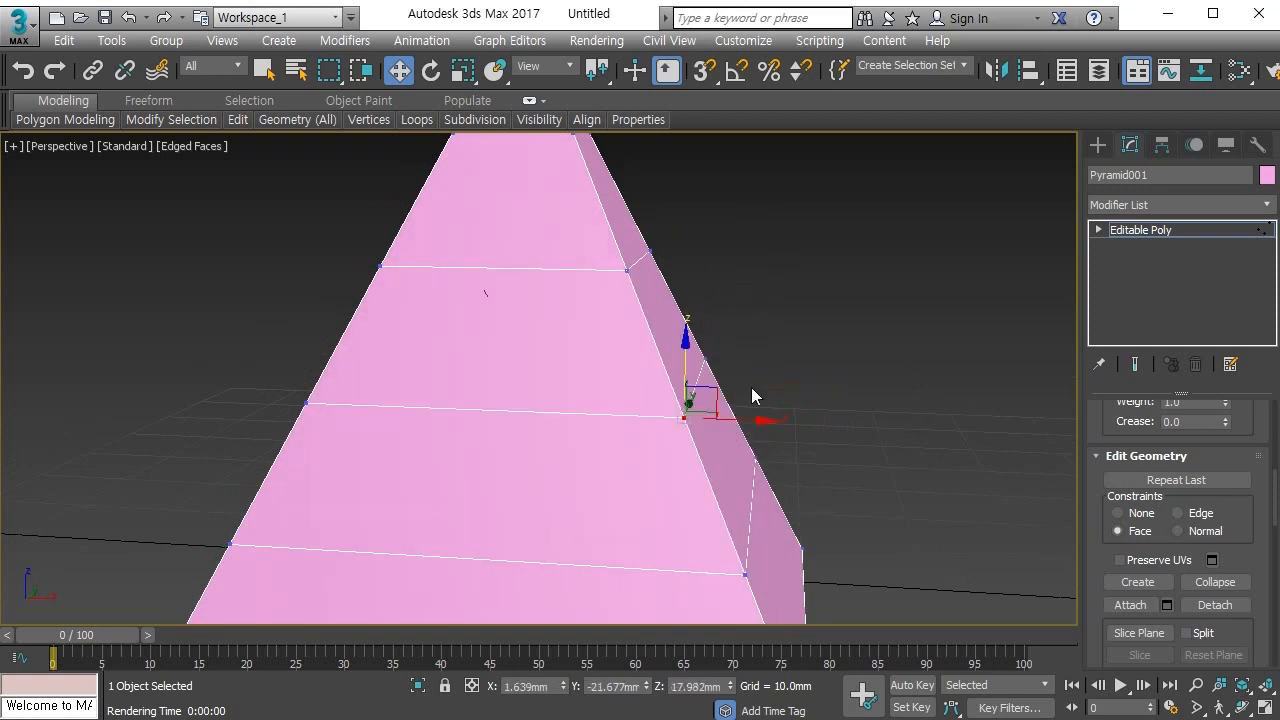
Step: Leave vertex editing, delete the pyramid and restore the earlier perspective view
scroll(751, 396, "down", 5)
scroll(700, 436, "up", 4)
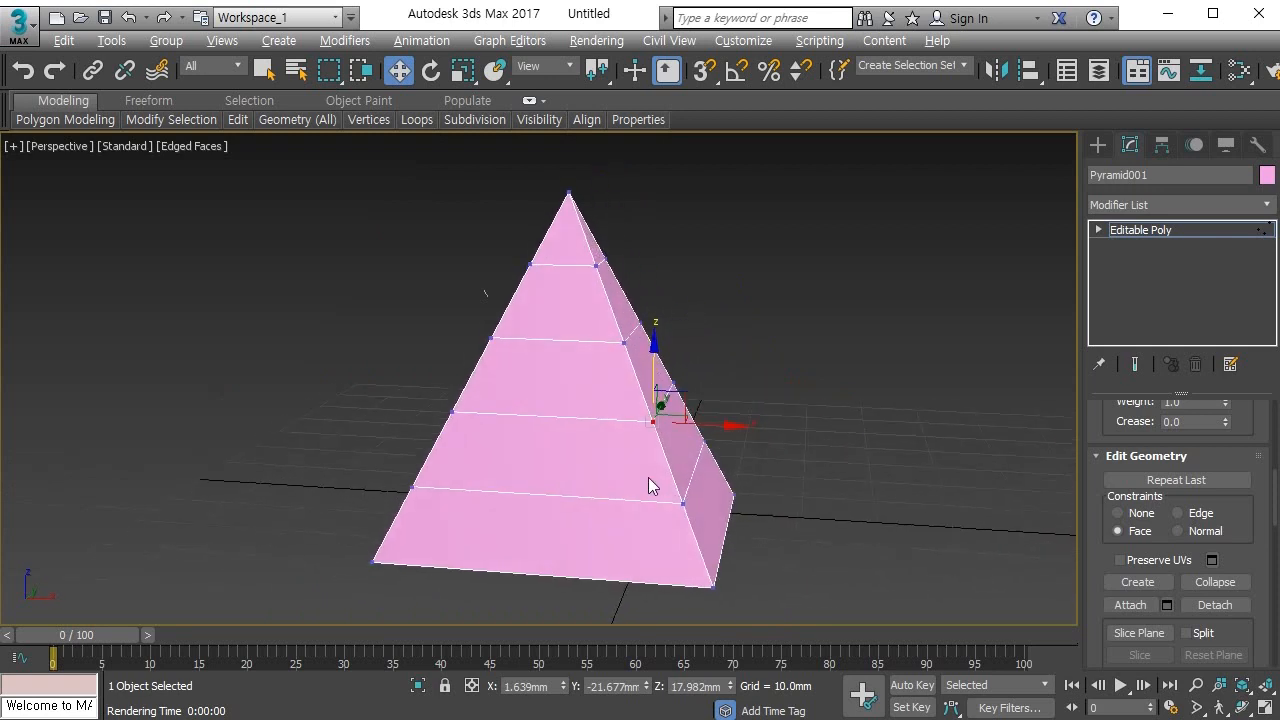
mouse_move(648, 484)
middle_mouse_down("alt")
mouse_move(680, 500)
mouse_move(680, 477)
mouse_move(665, 490)
middle_mouse_up("alt")
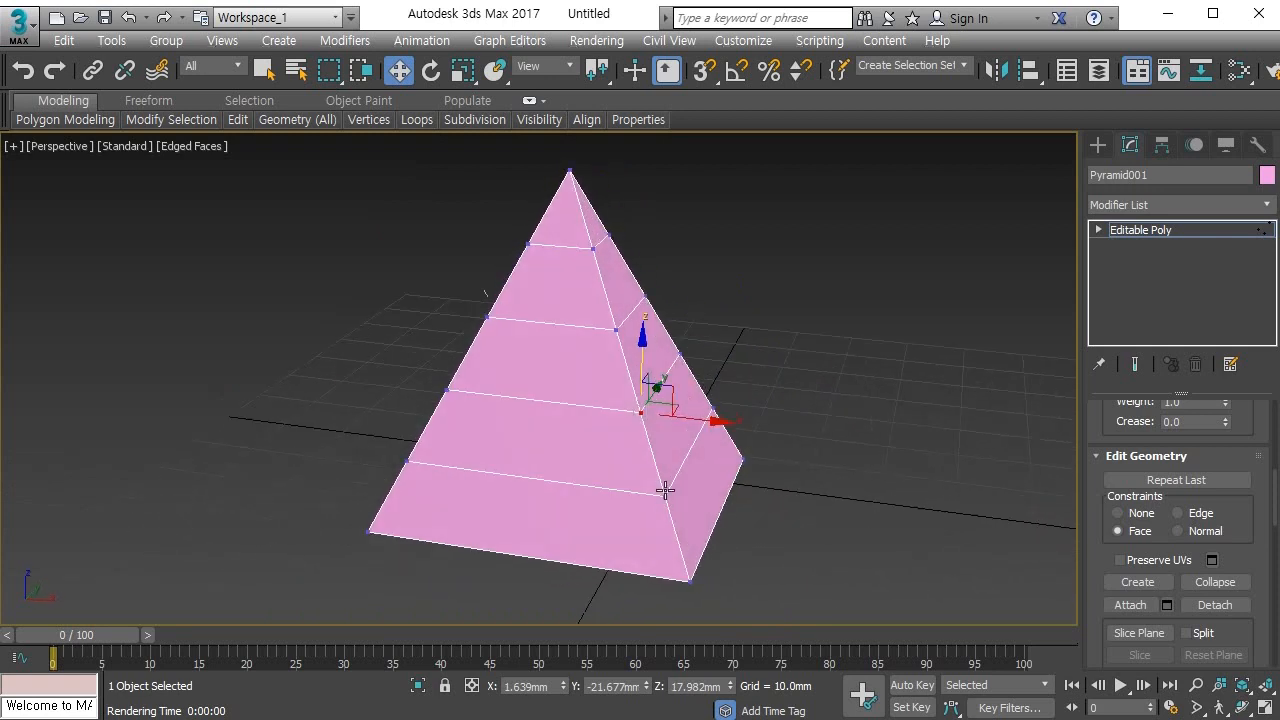
key("1")
key("Delete")
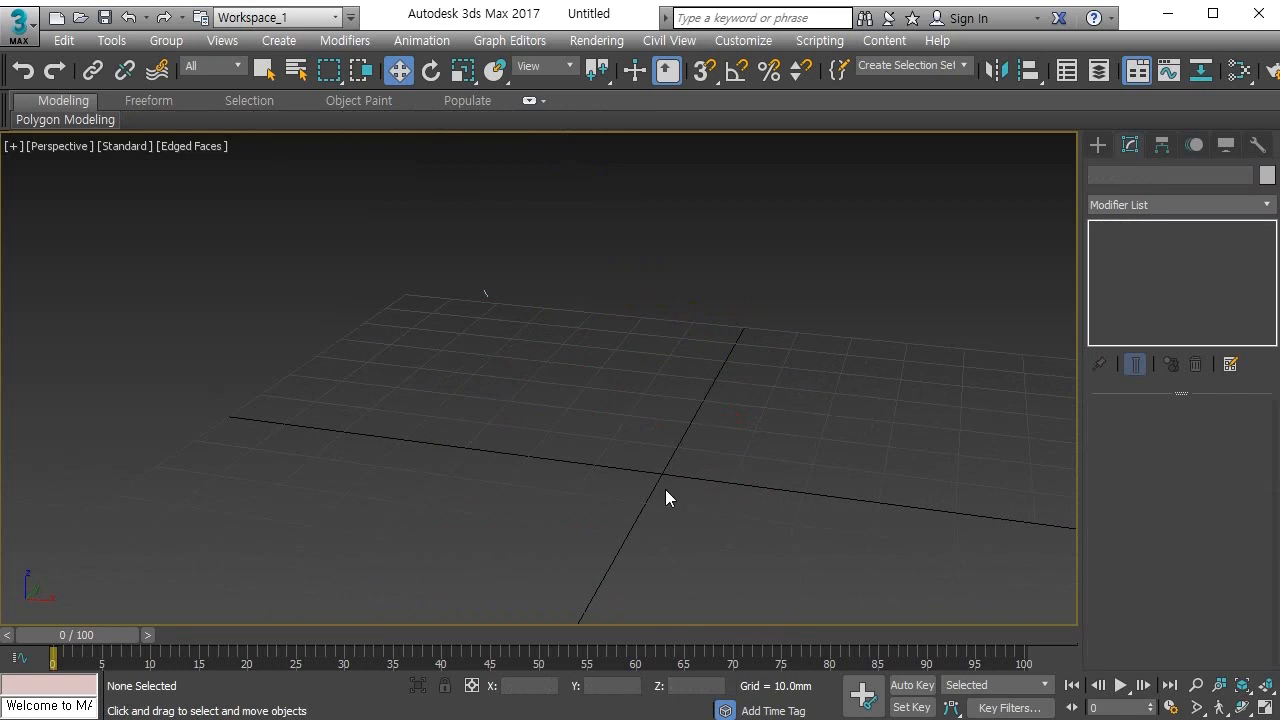
key("shift+z")
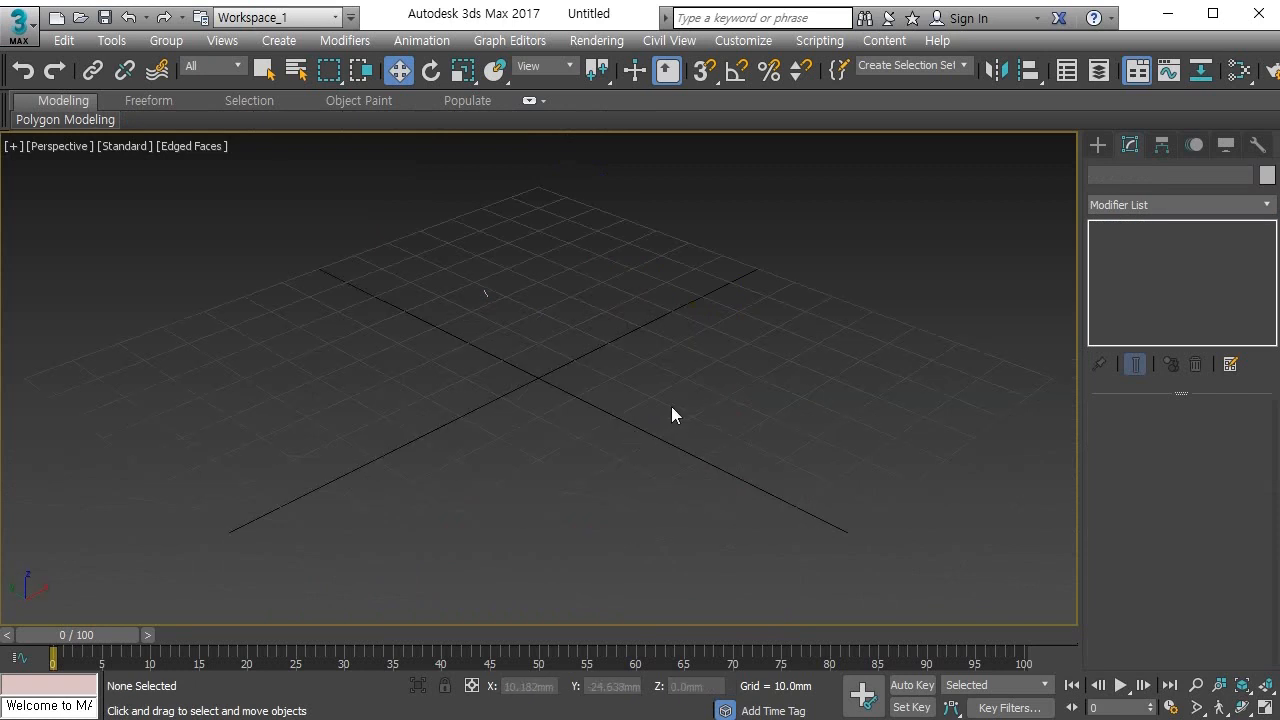
Step: Create a box about 49.5 mm long, 49.6 mm wide and 44.4 mm high with 3 length, width and height segments
left_click(1098, 145)
left_click(1137, 266)
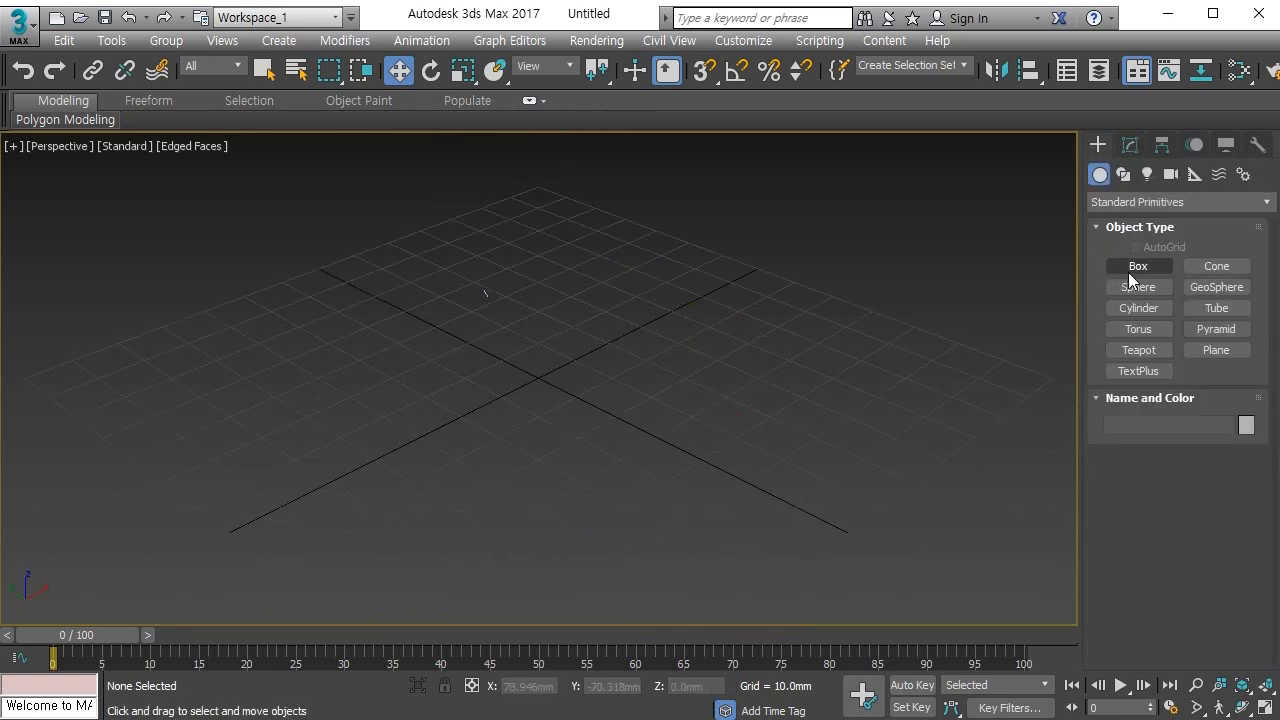
left_click_drag(558, 338, 562, 543)
left_click(567, 326)
middle_click_drag(569, 379, 565, 417)
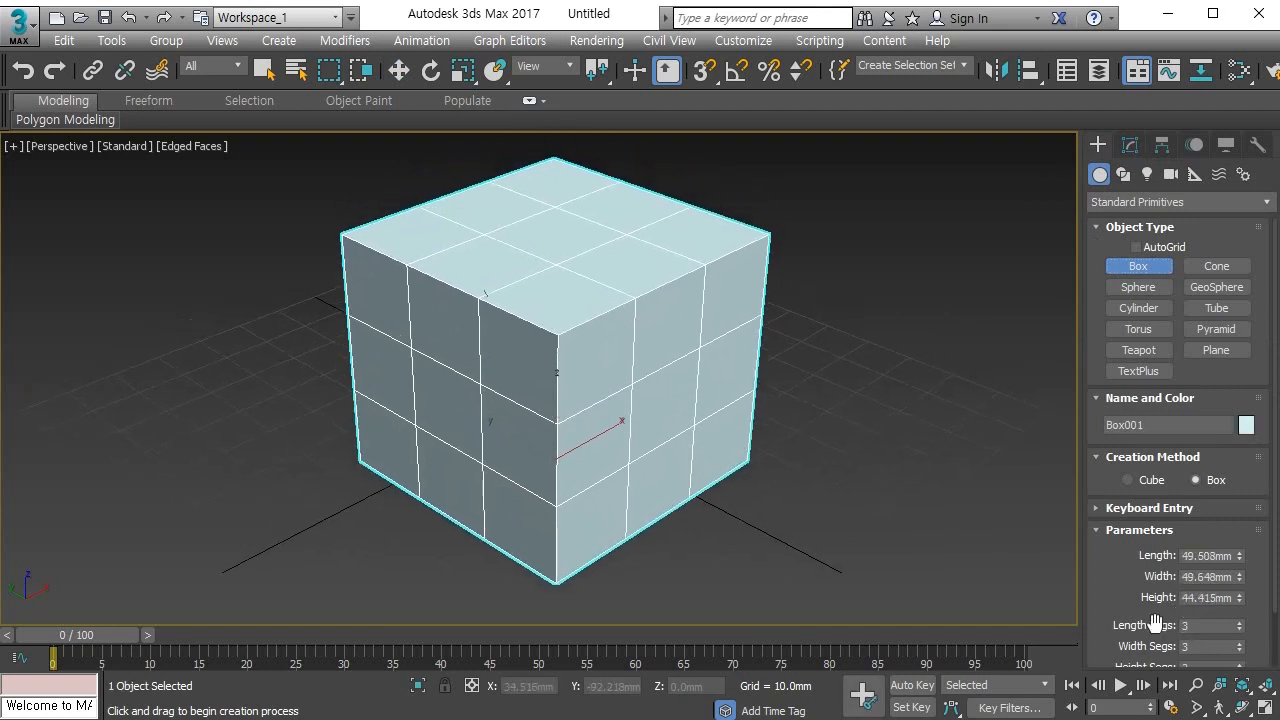
left_click_drag(1120, 623, 1135, 580)
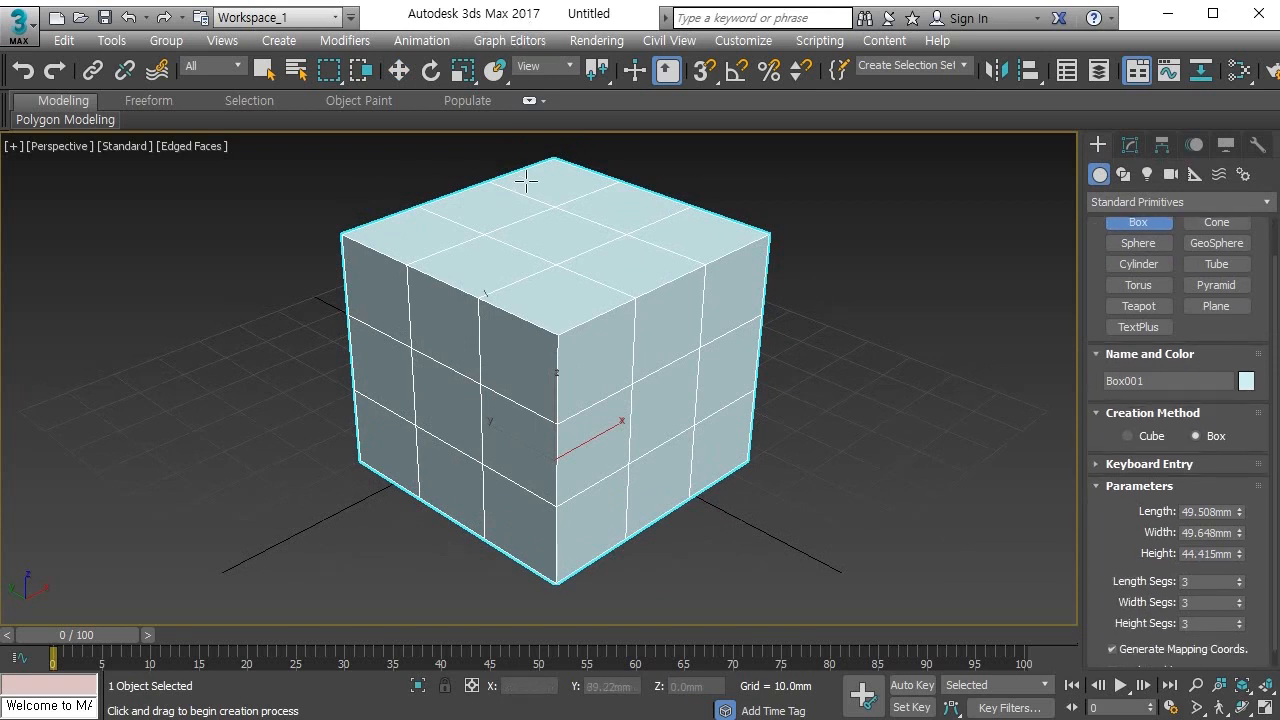
Step: Convert the box to an Editable Poly and enter vertex editing
key("w")
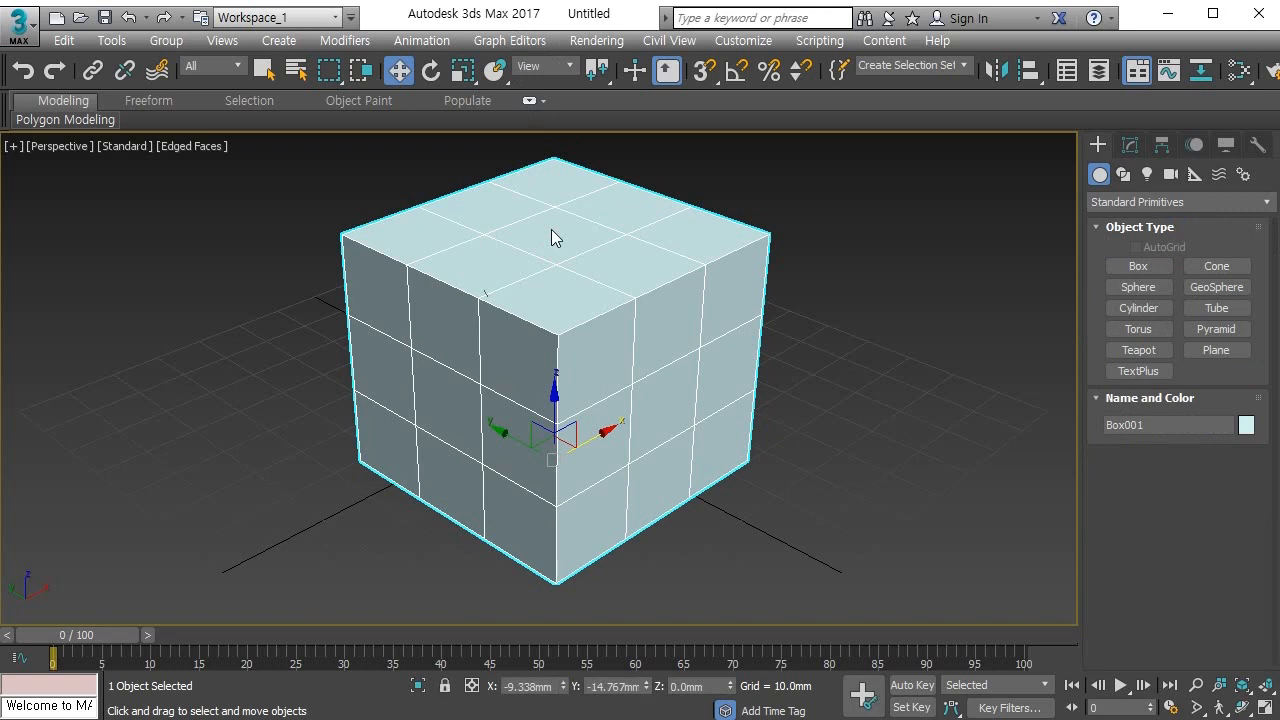
right_click(551, 229)
mouse_move(663, 442)
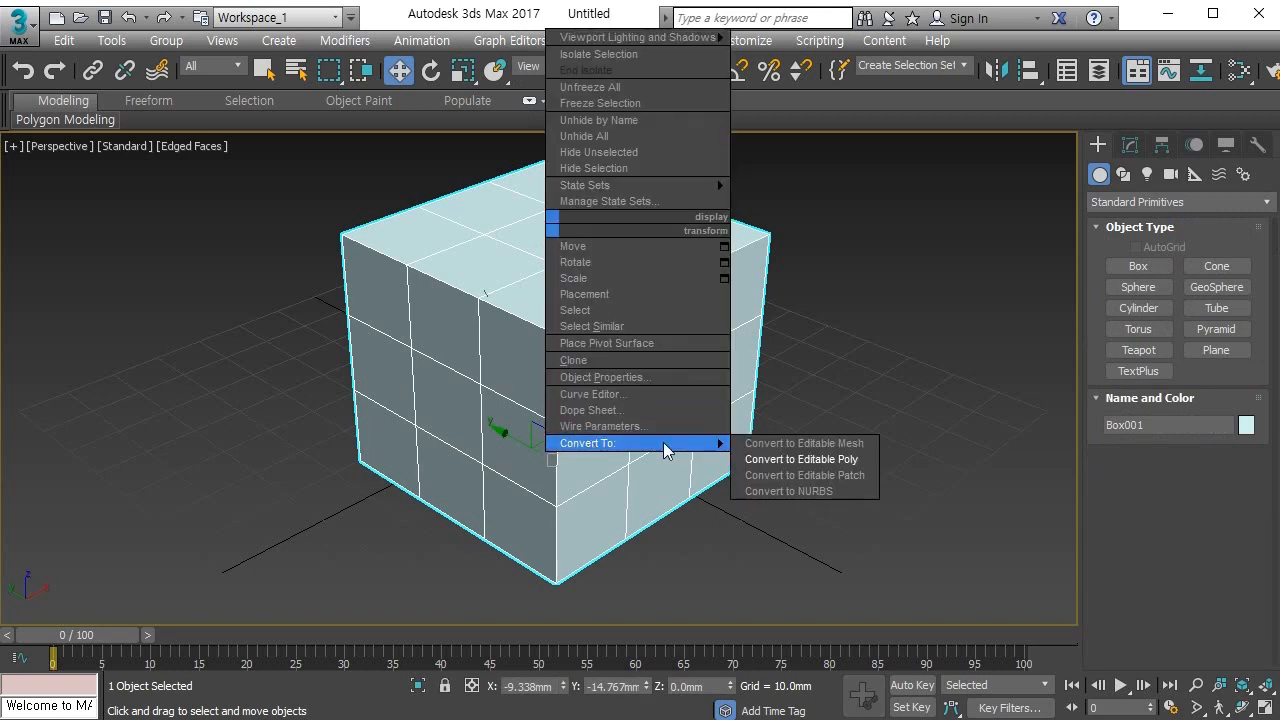
left_click(768, 460)
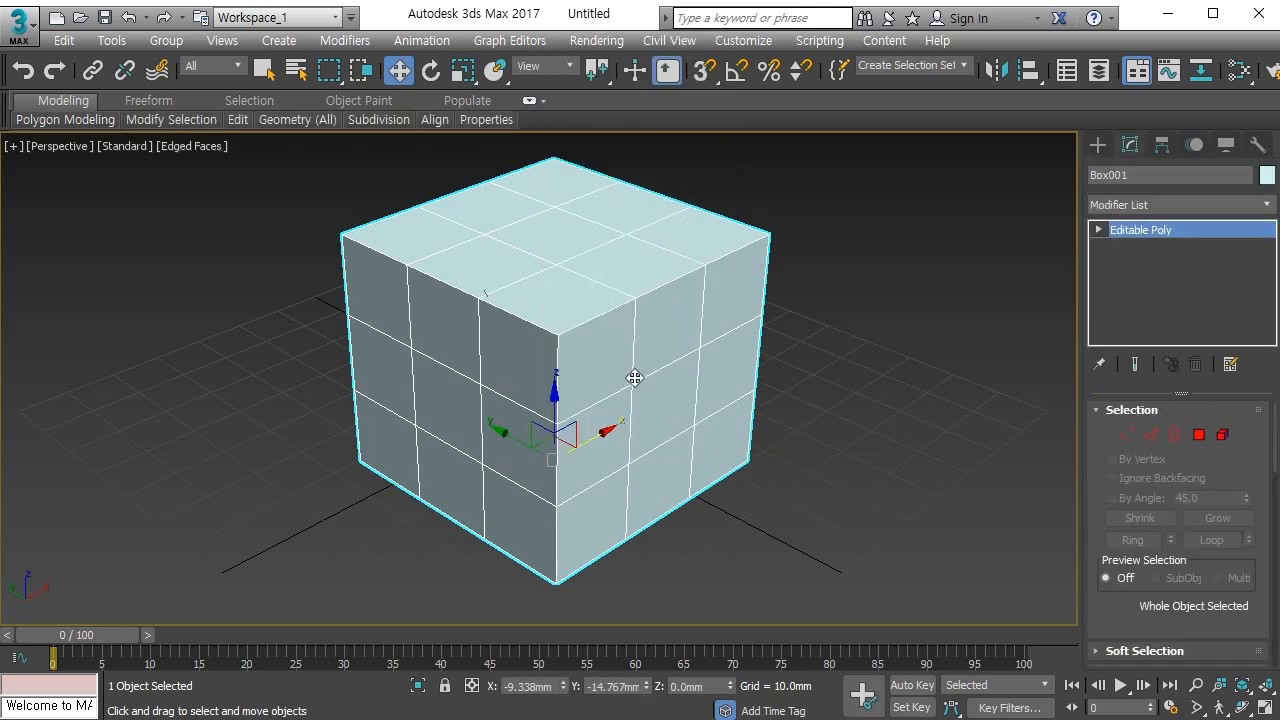
key("1")
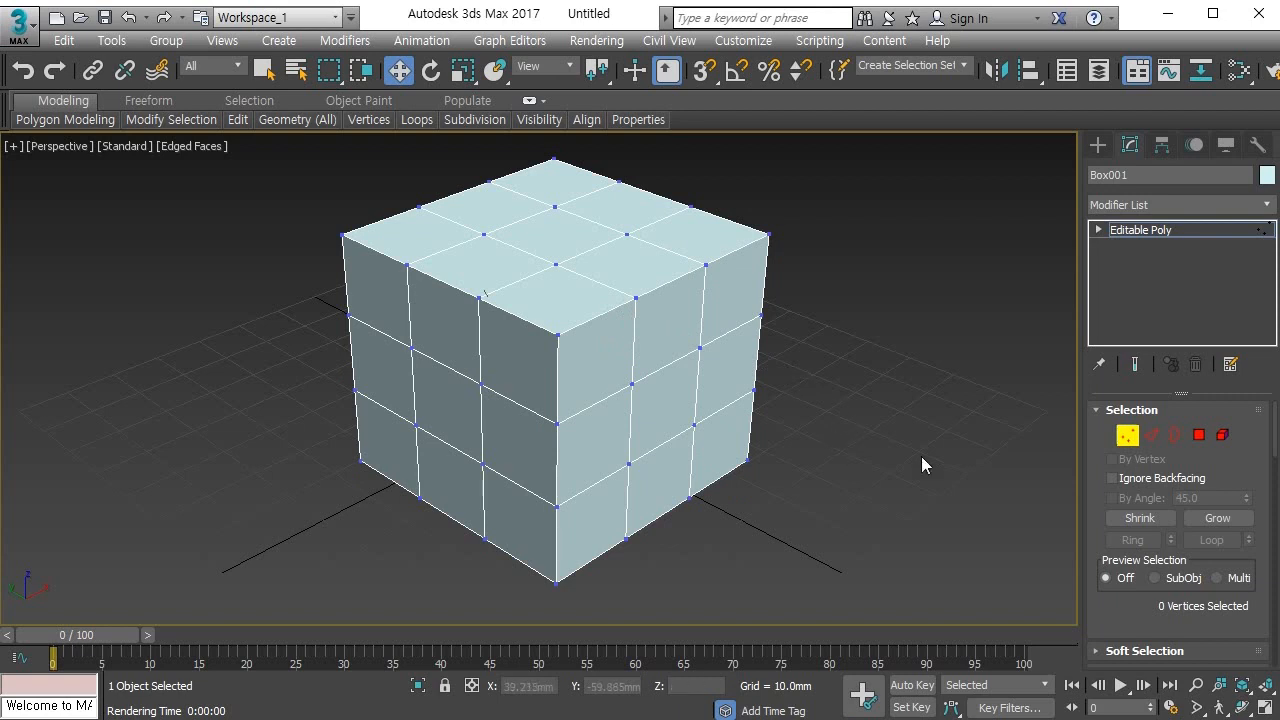
Step: Collapse the four inner vertices of the box's top face into a single vertex
scroll(1095, 590, "down", 5)
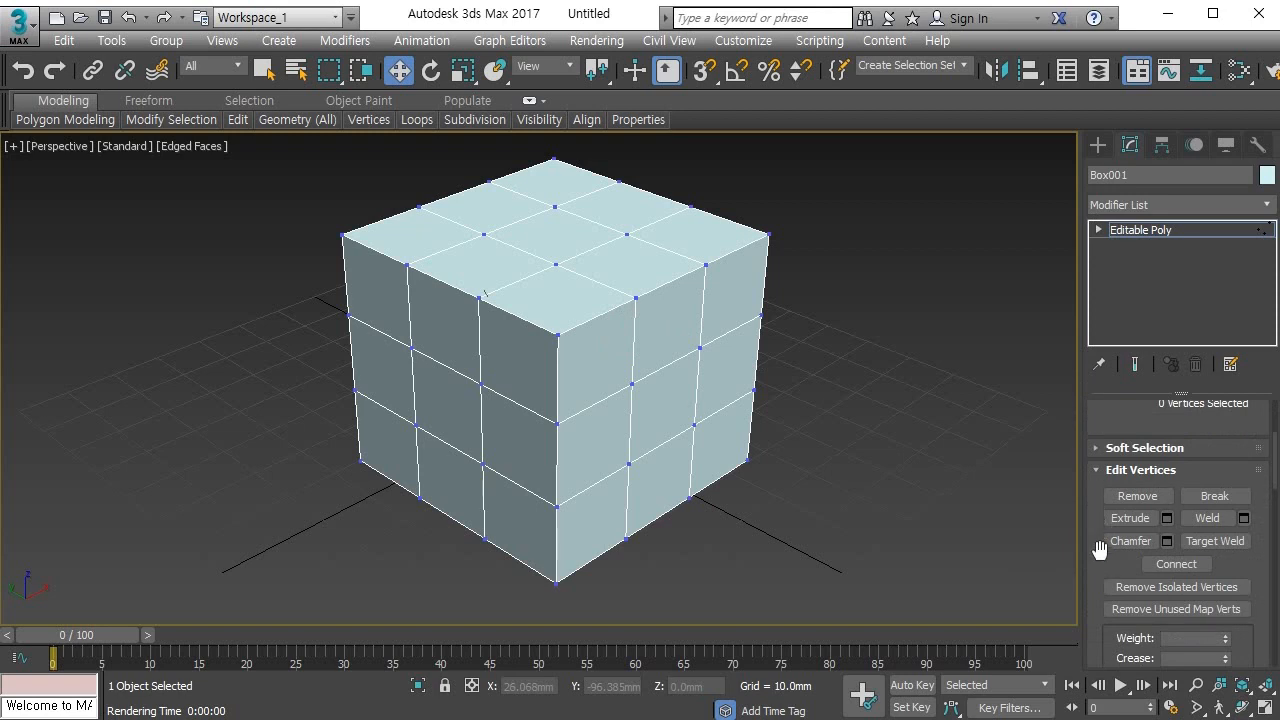
left_click_drag(1100, 565, 1113, 237)
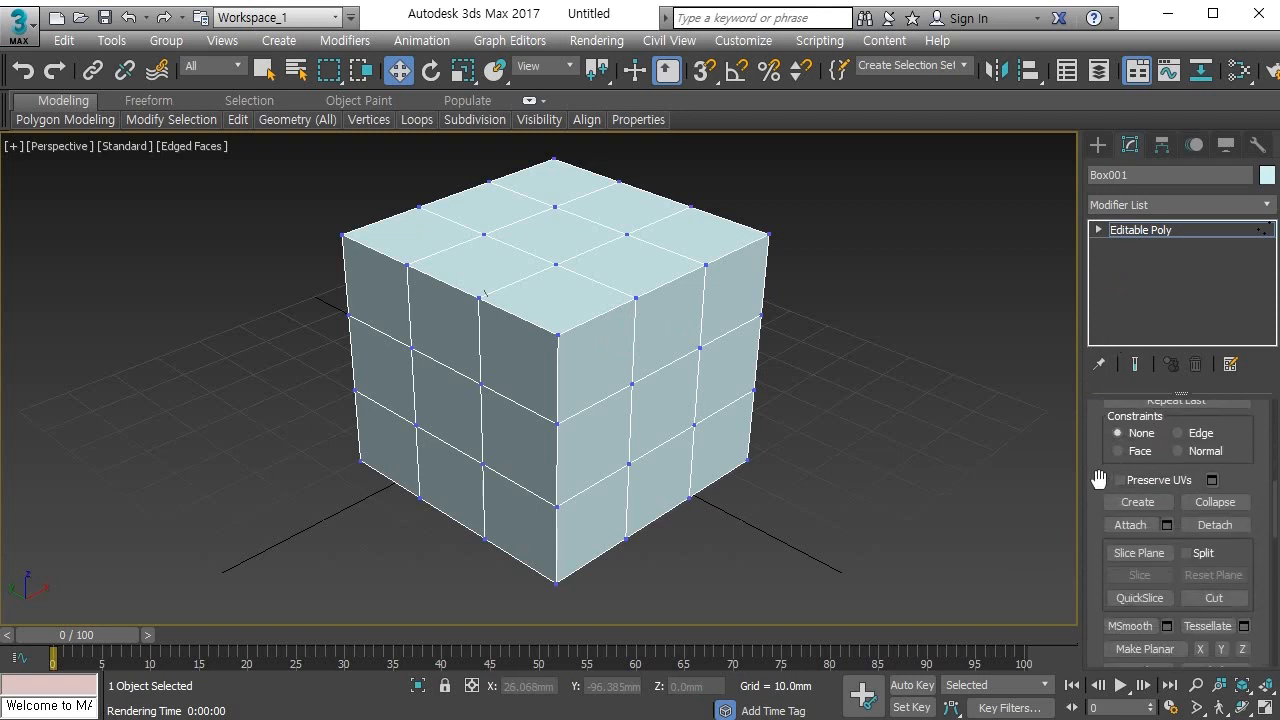
left_click_drag(1096, 461, 1096, 456)
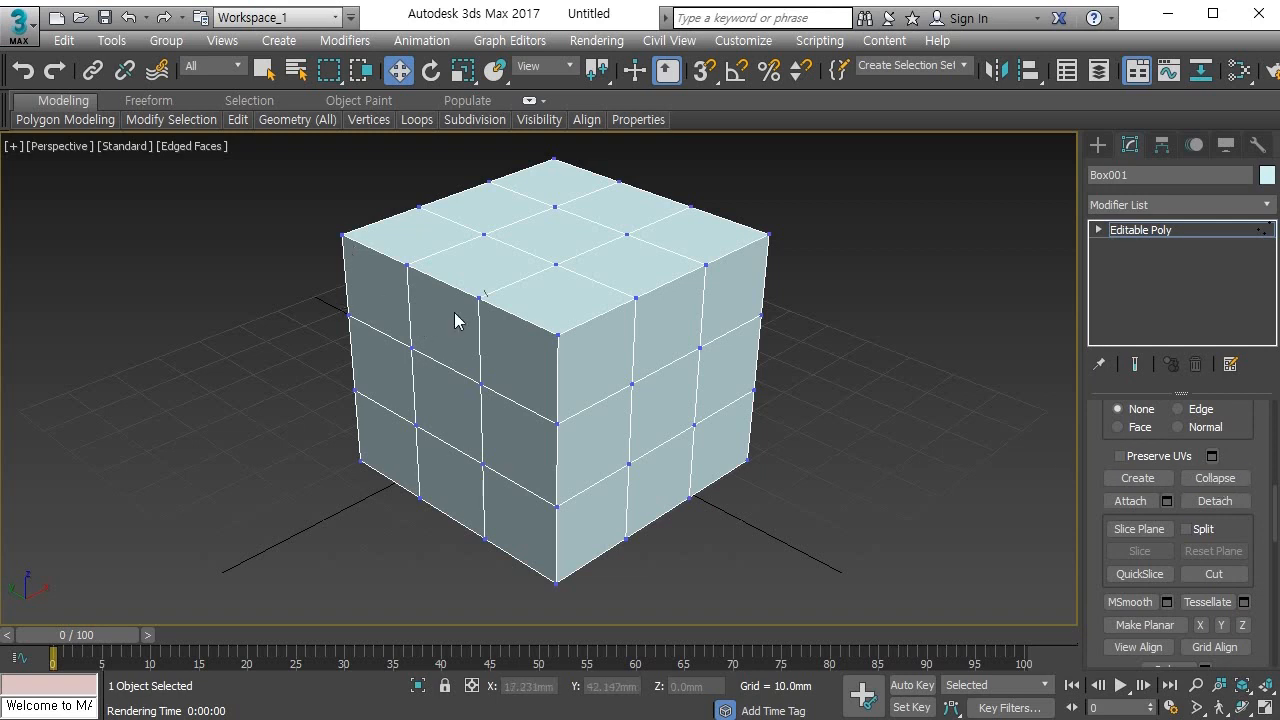
left_click(553, 266)
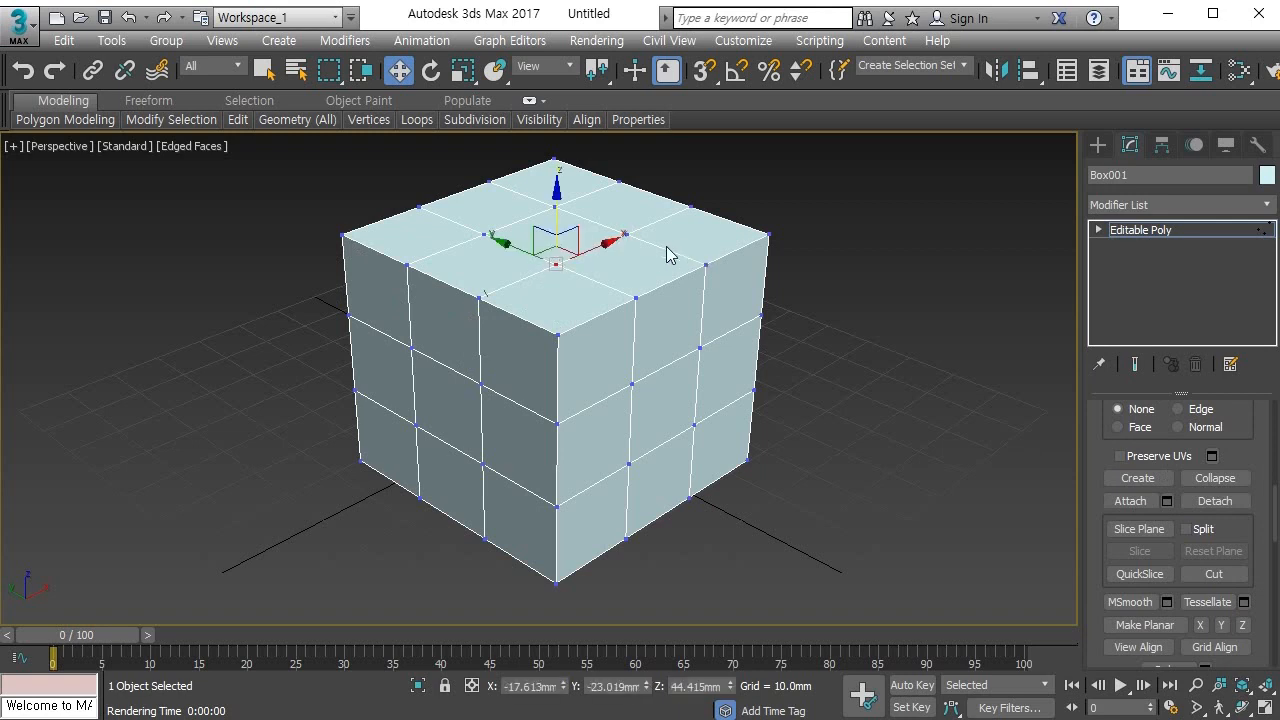
middle_click_drag(630, 280, 611, 326, "alt")
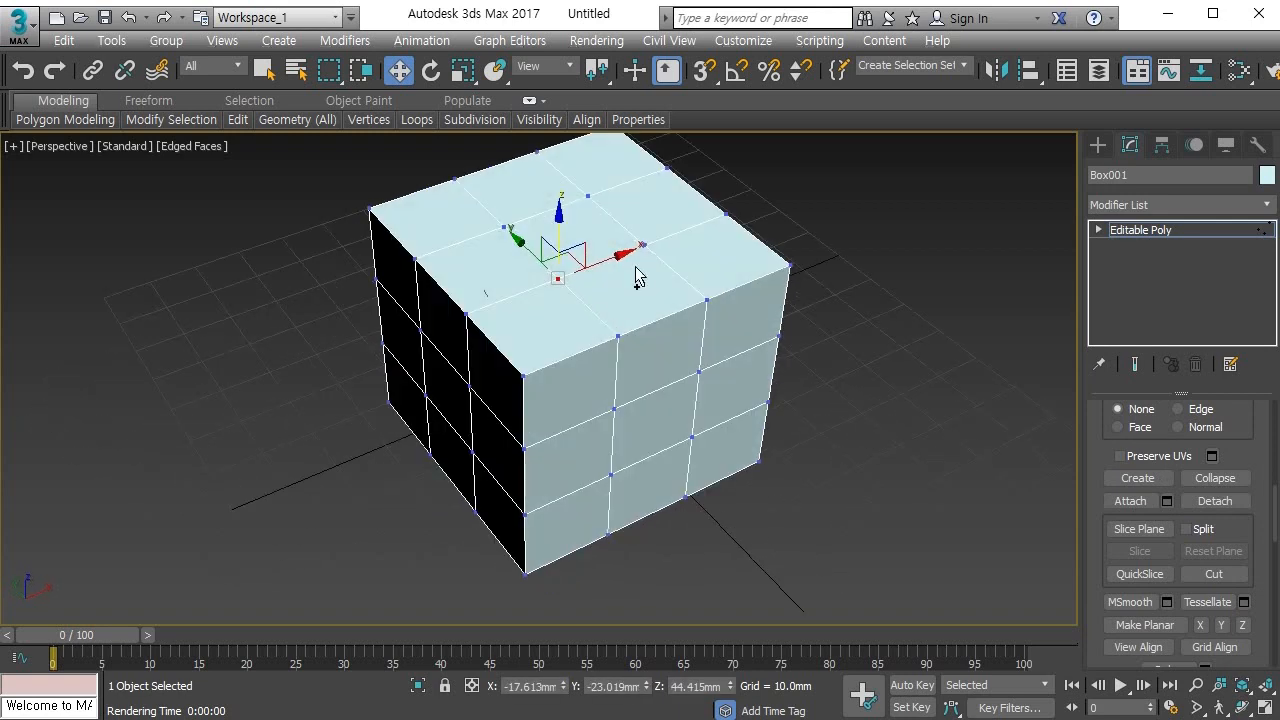
left_click(588, 196, "ctrl")
left_click(504, 227, "ctrl")
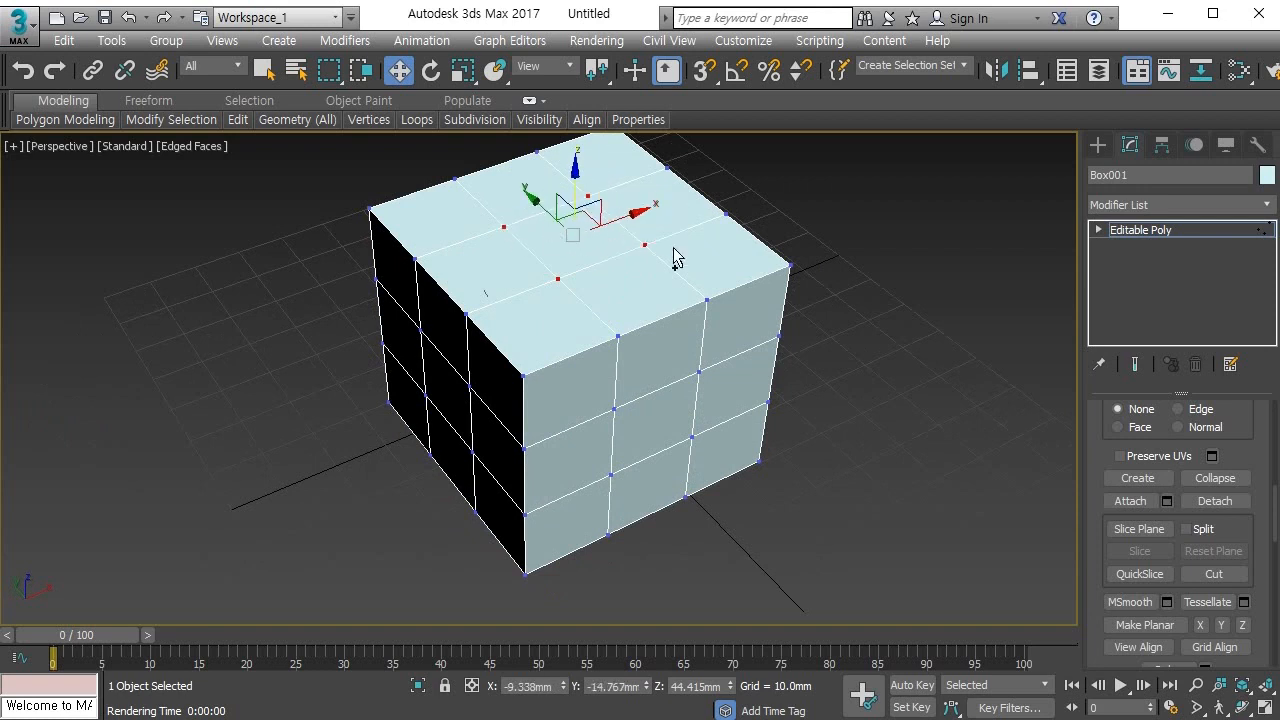
left_click(1206, 477)
middle_click_drag(658, 324, 701, 294, "alt")
mouse_move(690, 362)
middle_mouse_down("alt")
mouse_move(680, 366)
mouse_move(689, 360)
middle_mouse_up("alt")
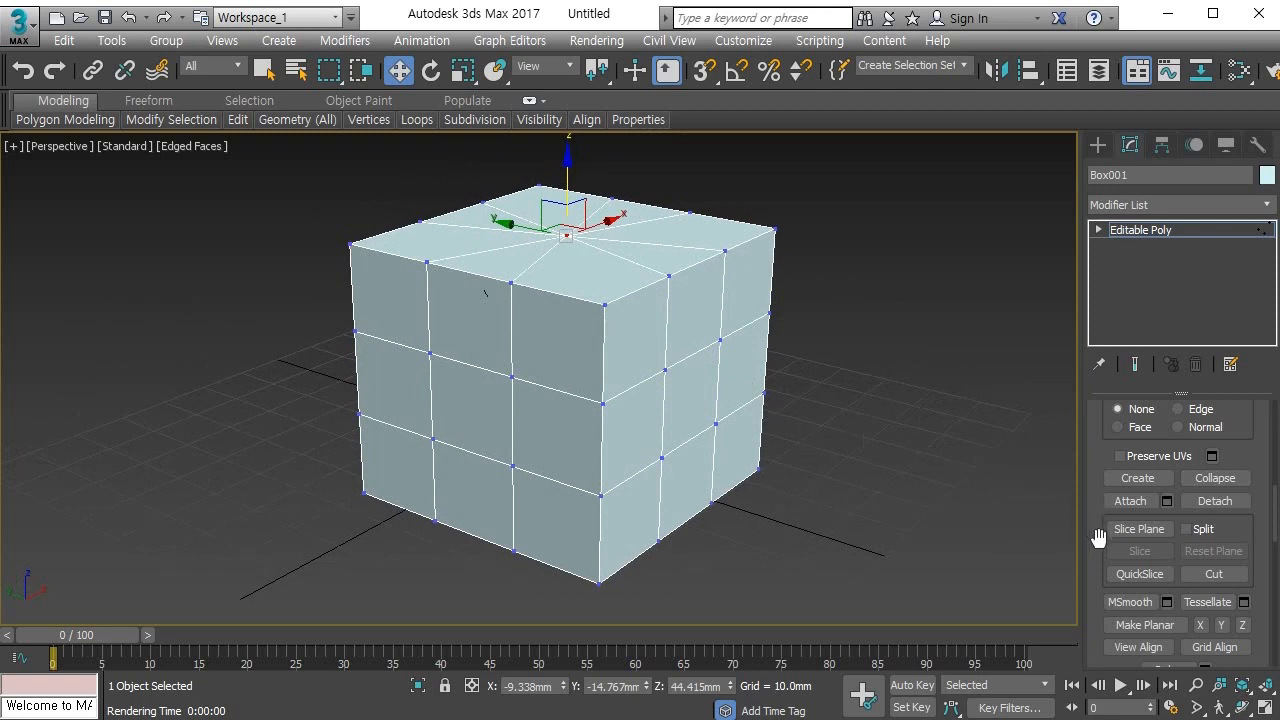
Step: Activate Slice Plane and raise the plane above the top of the box
left_click(1136, 530)
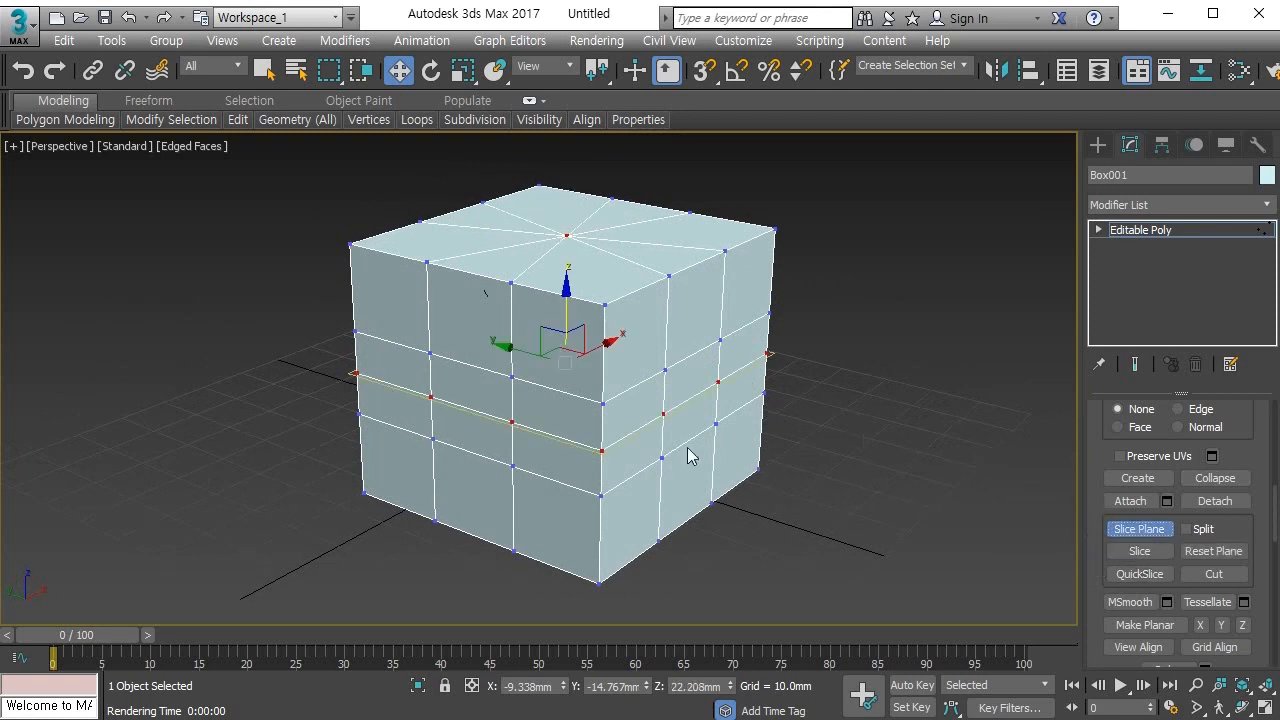
middle_click_drag(571, 366, 548, 405, "alt")
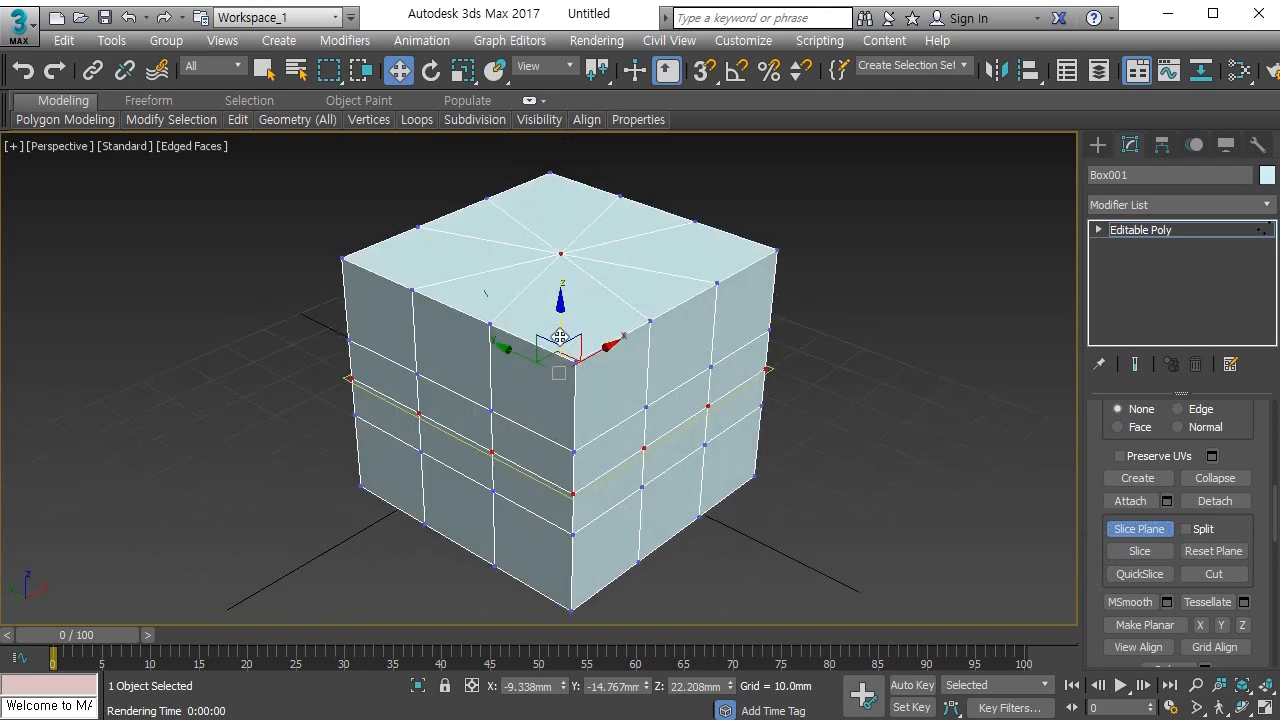
left_click_drag(559, 332, 568, 149)
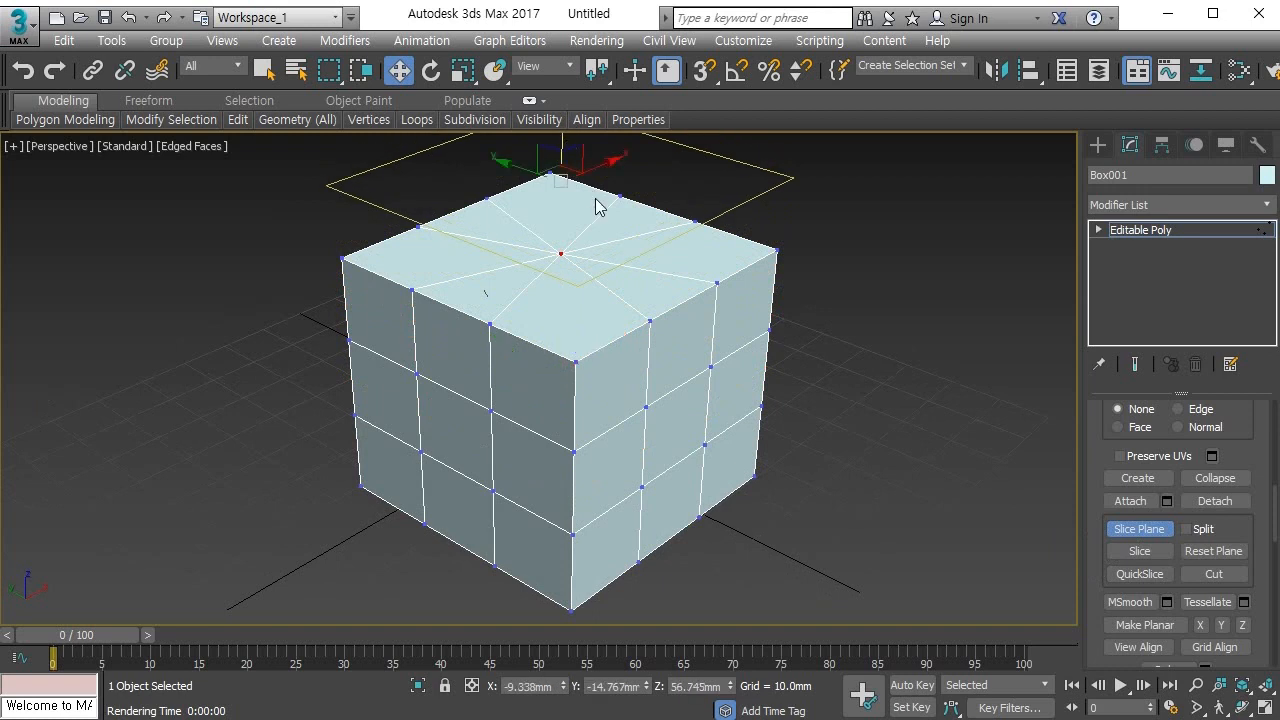
scroll(592, 290, "down", 4)
middle_click_drag(589, 323, 611, 308, "alt")
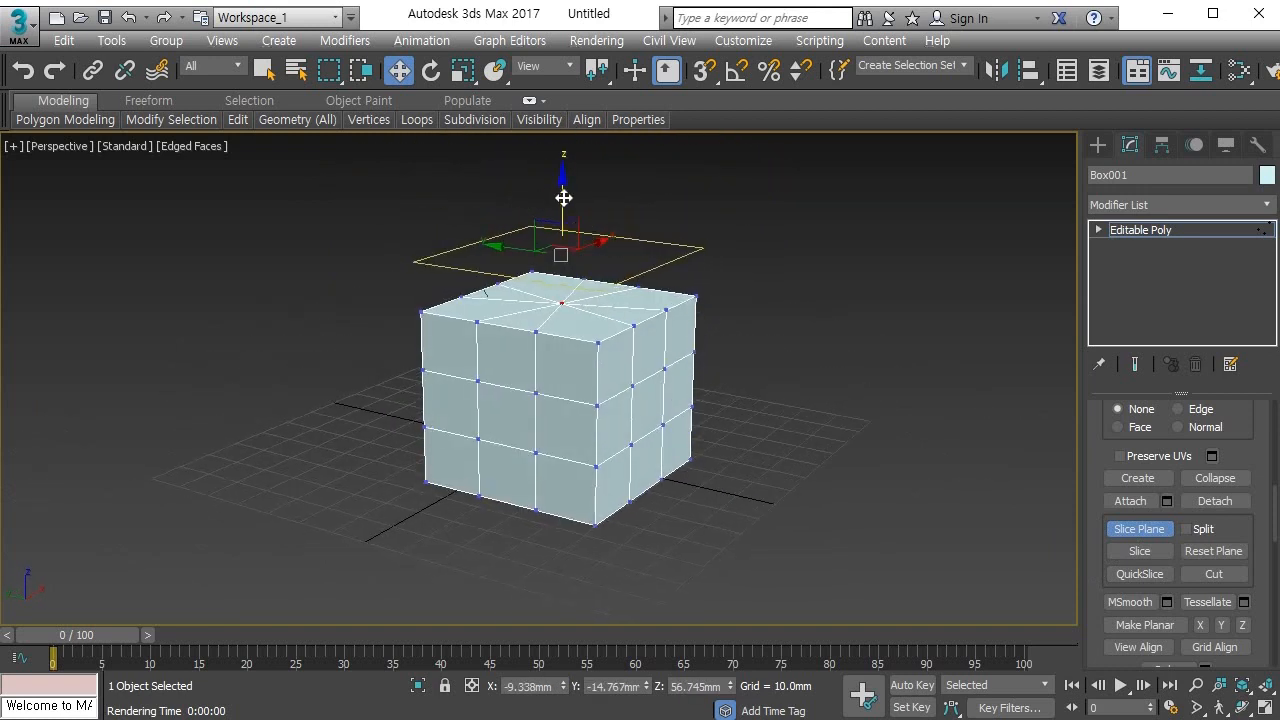
mouse_move(564, 198)
left_mouse_down()
mouse_move(561, 152)
mouse_move(546, 429)
mouse_move(546, 189)
left_mouse_up()
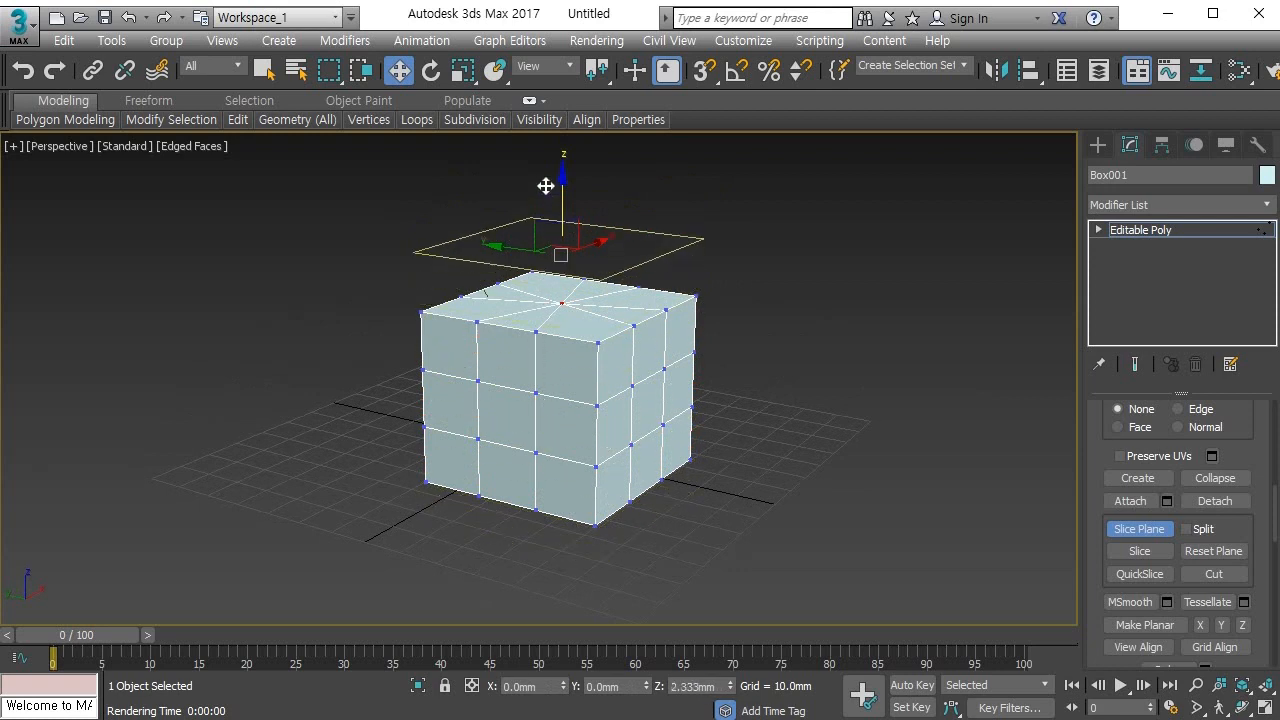
Step: Tilt the slice plane steeply and lower it to about 29.1 mm so it cuts diagonally through the box
key("e")
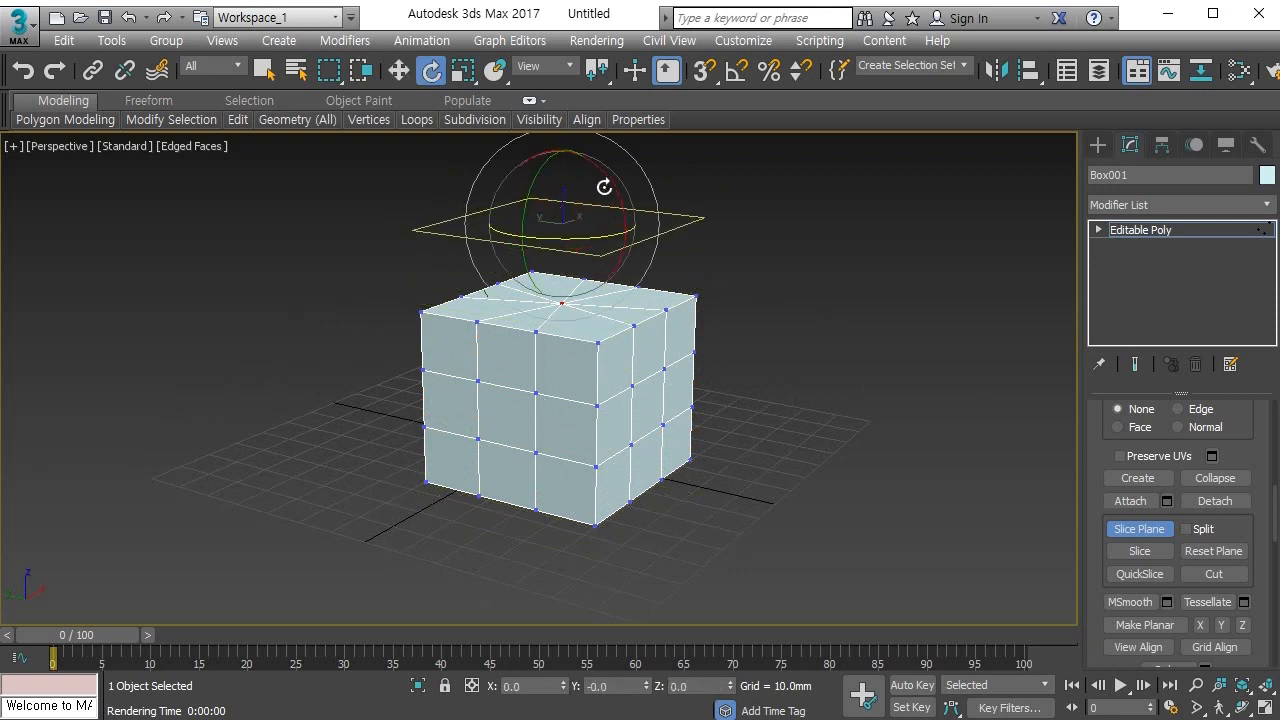
left_click_drag(607, 187, 604, 254)
key("w")
left_click_drag(563, 180, 570, 300)
key("r")
key("w")
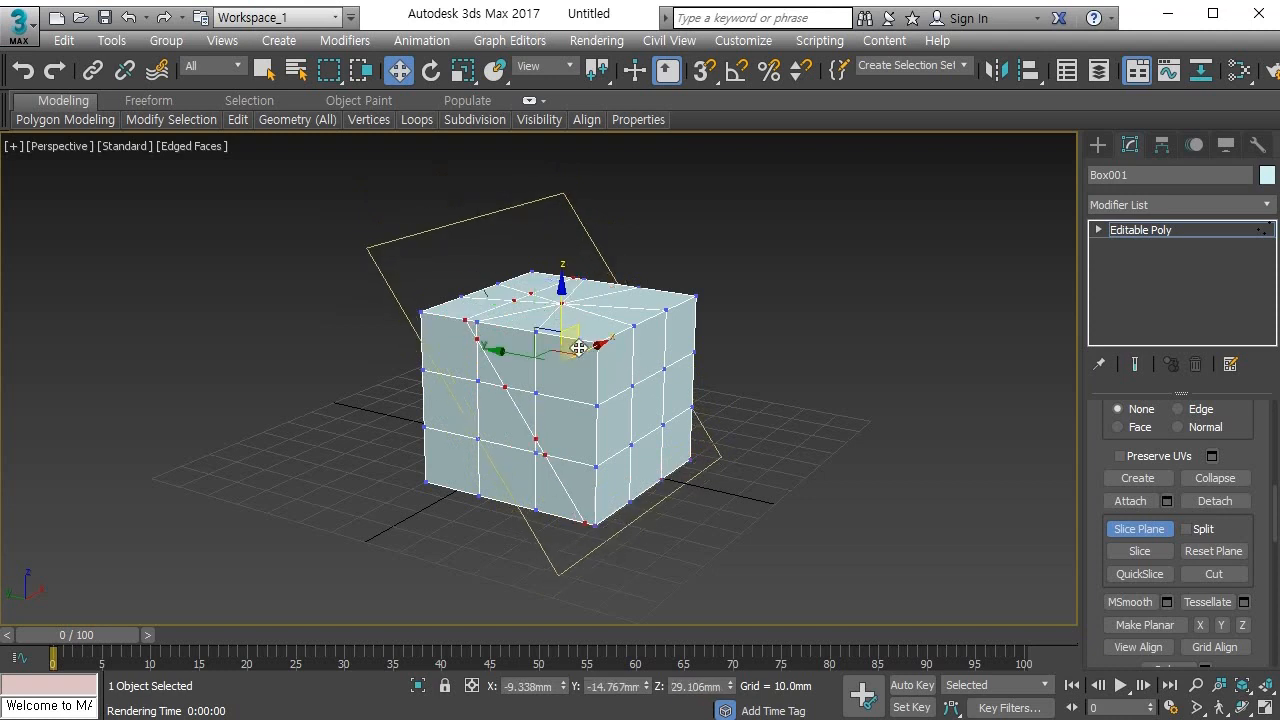
Step: Rotate the slice plane back to a slight tilt and place it at a height of about 23 mm
key("e")
left_click_drag(586, 390, 562, 311)
key("w")
middle_click_drag(434, 366, 750, 445, "alt")
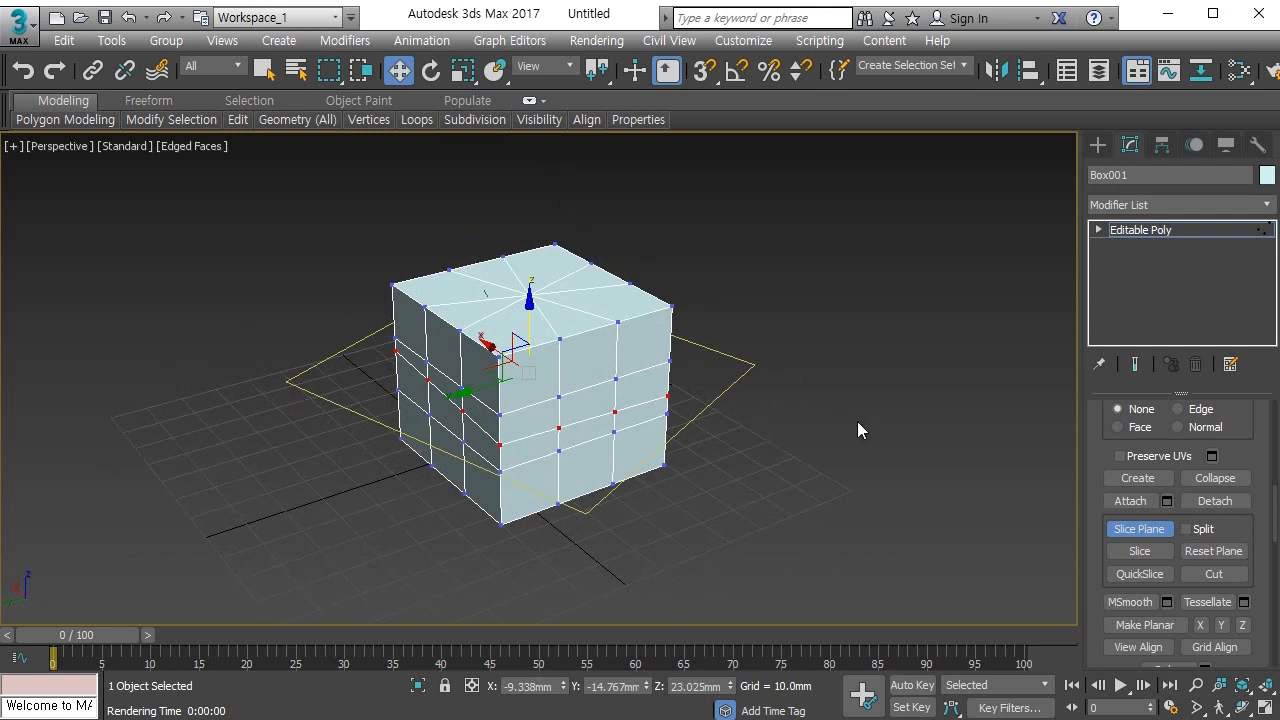
Step: Try slicing the box at about 23 mm, raise the plane clear of the cut, and undo the slice
left_click(1122, 548)
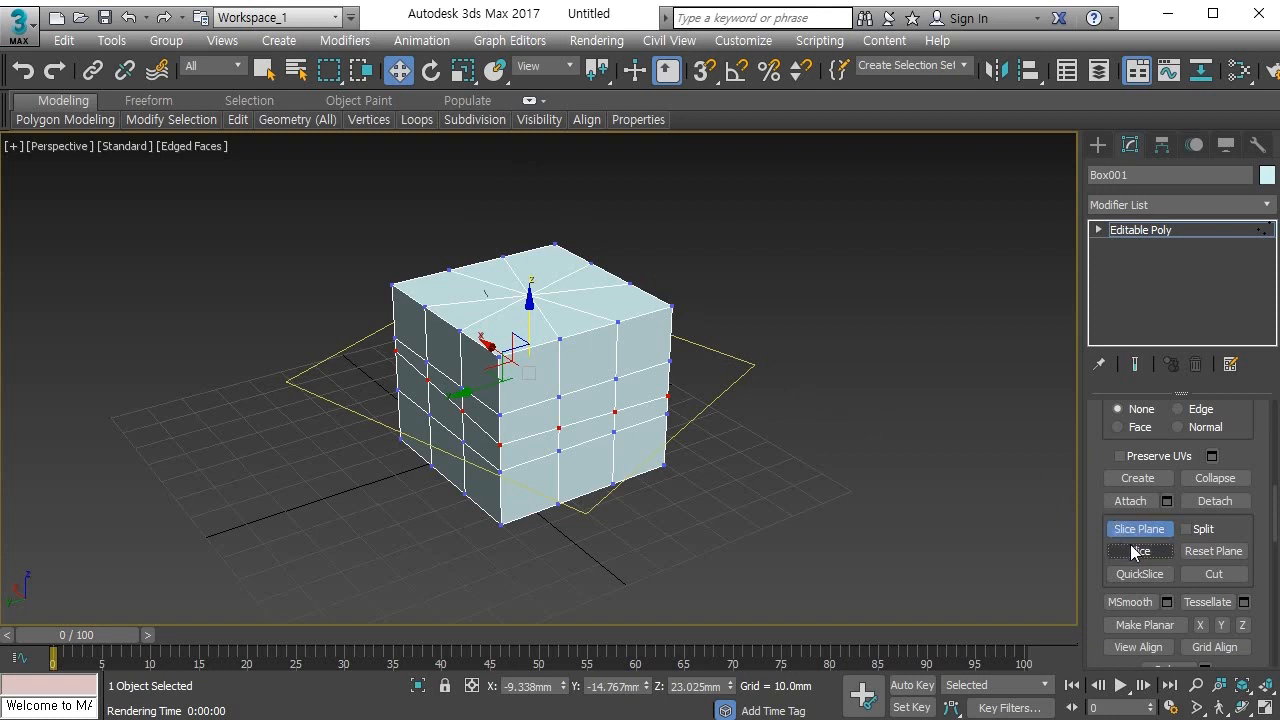
left_click_drag(530, 305, 534, 160)
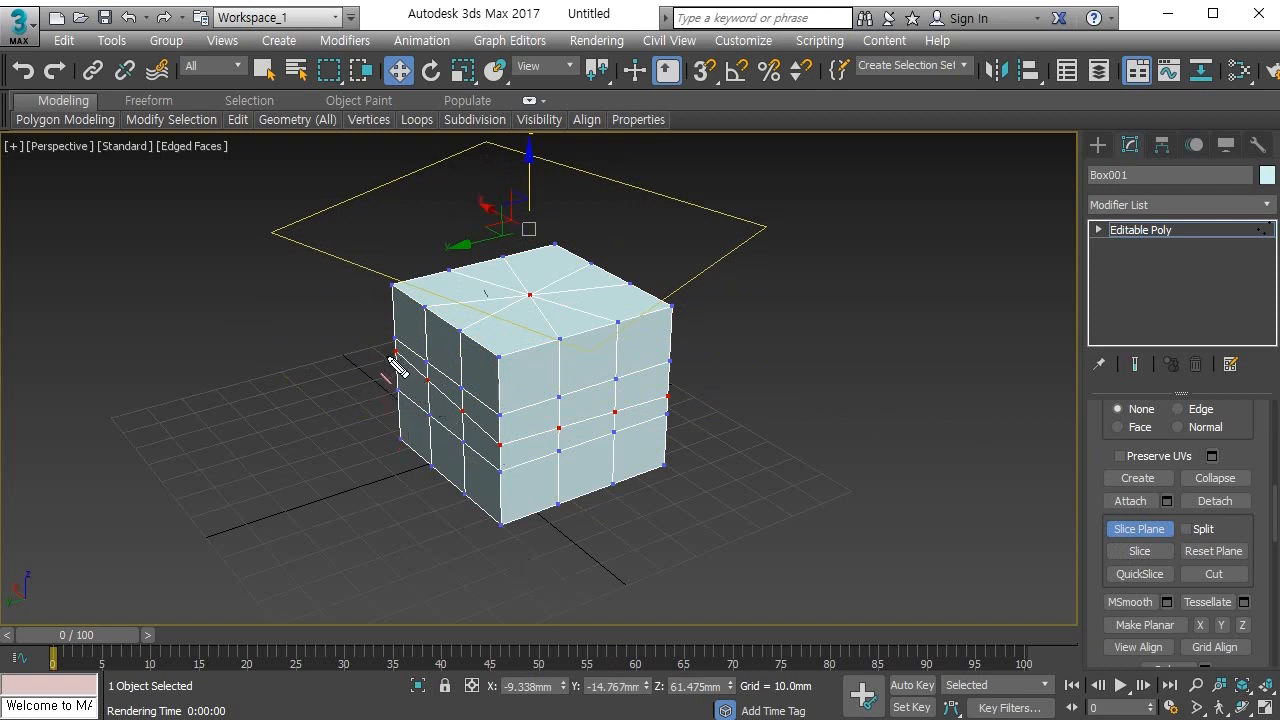
mouse_move(390, 358)
left_mouse_down()
mouse_move(497, 447)
mouse_move(680, 405)
left_mouse_up()
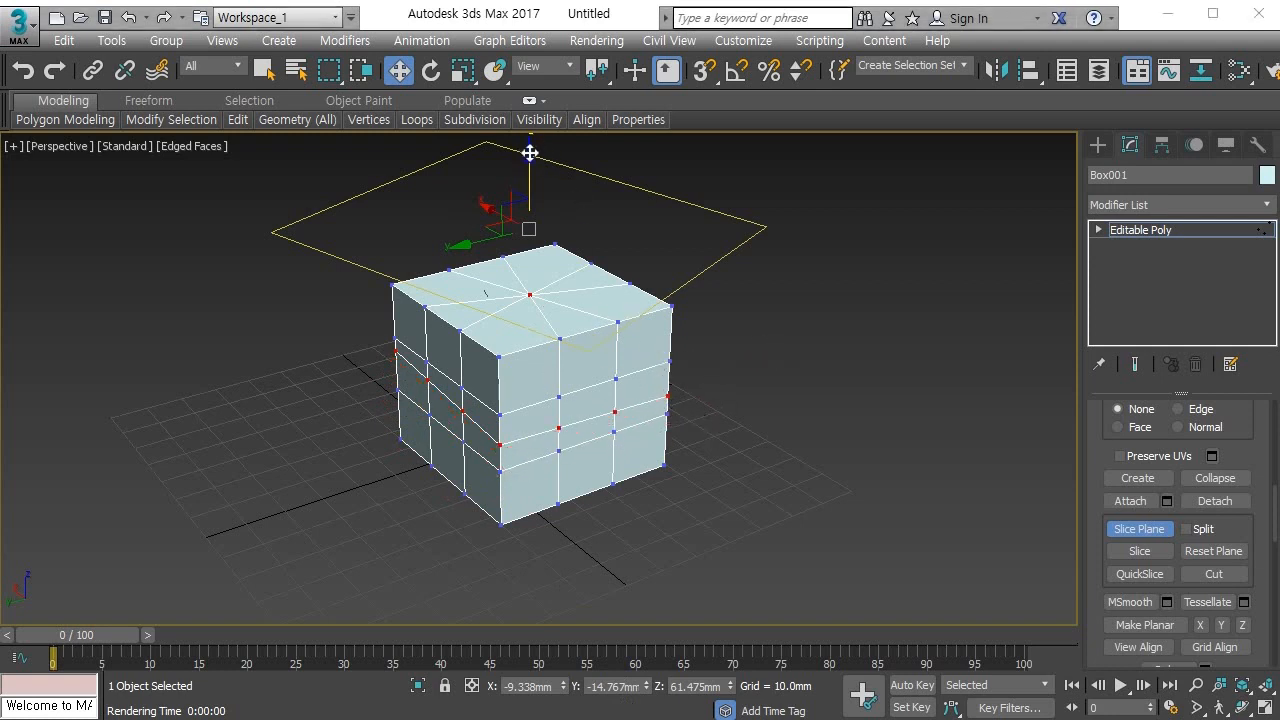
left_click_drag(531, 155, 538, 197)
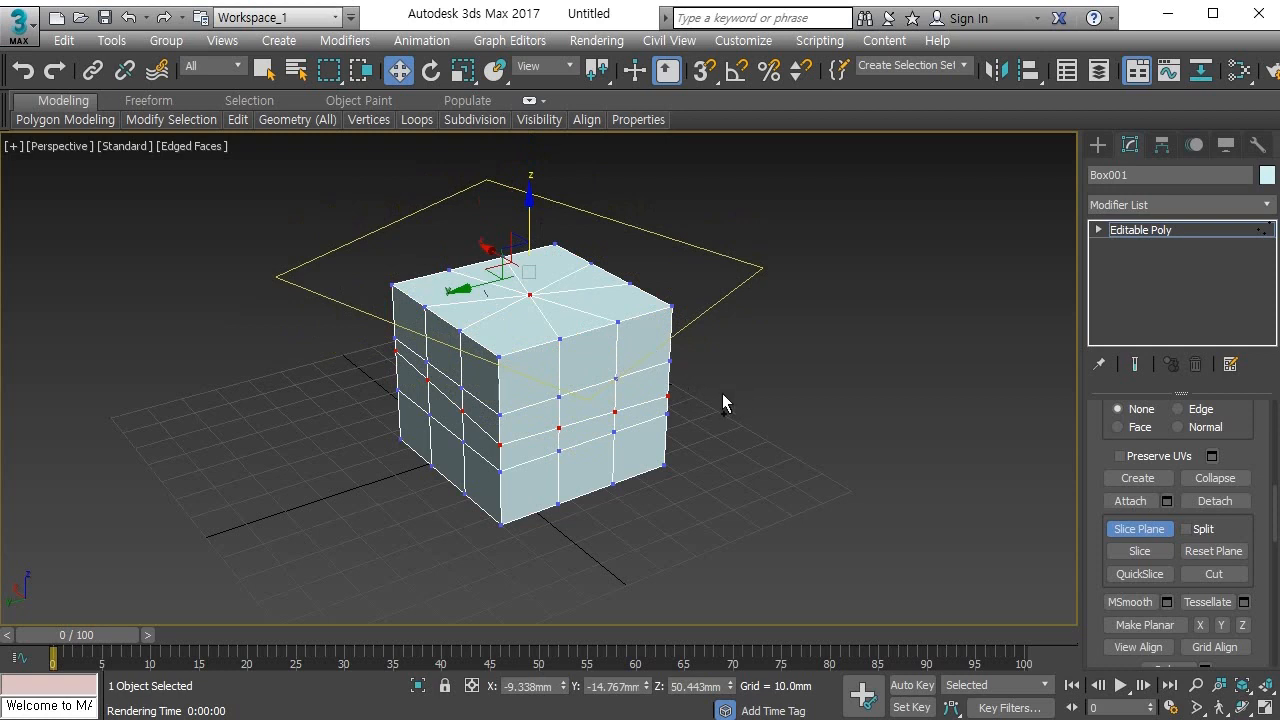
left_click_drag(722, 393, 737, 381)
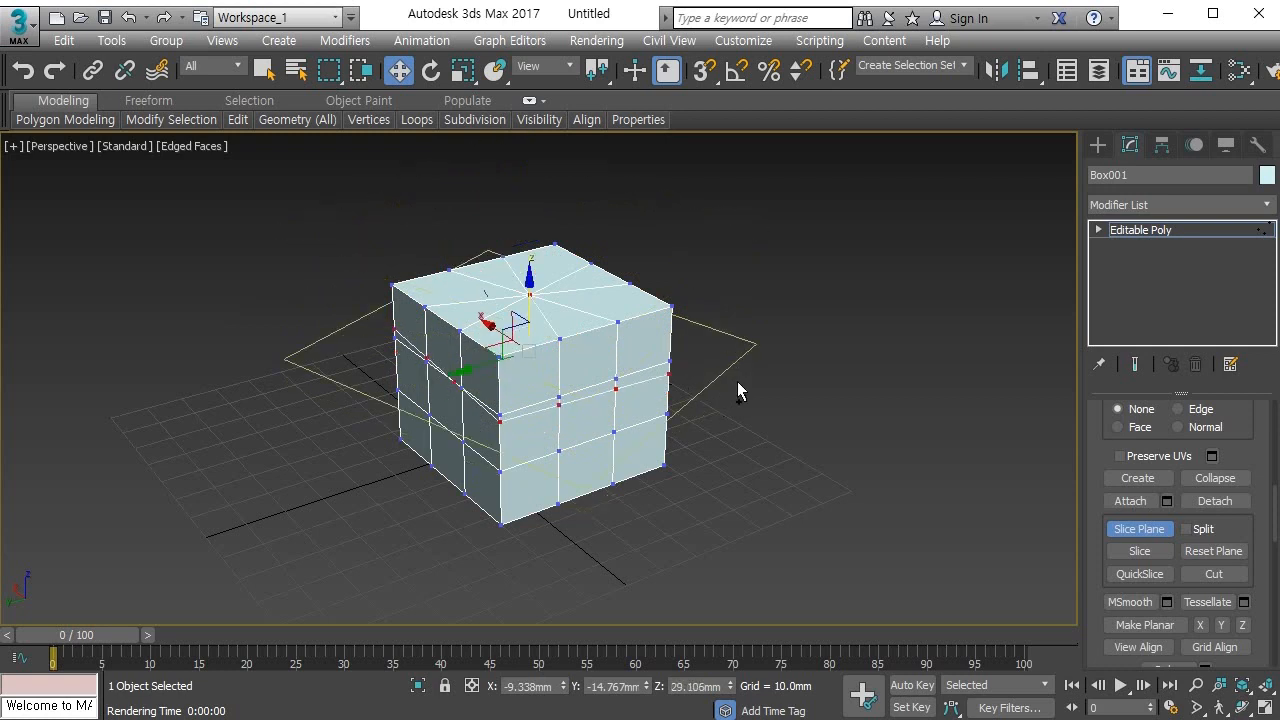
Step: Lower the slice plane to about 24 mm, slice the box with Split enabled, and leave Slice Plane mode
mouse_move(536, 310)
left_mouse_down()
mouse_move(563, 270)
mouse_move(563, 352)
mouse_move(560, 272)
mouse_move(561, 310)
left_mouse_up()
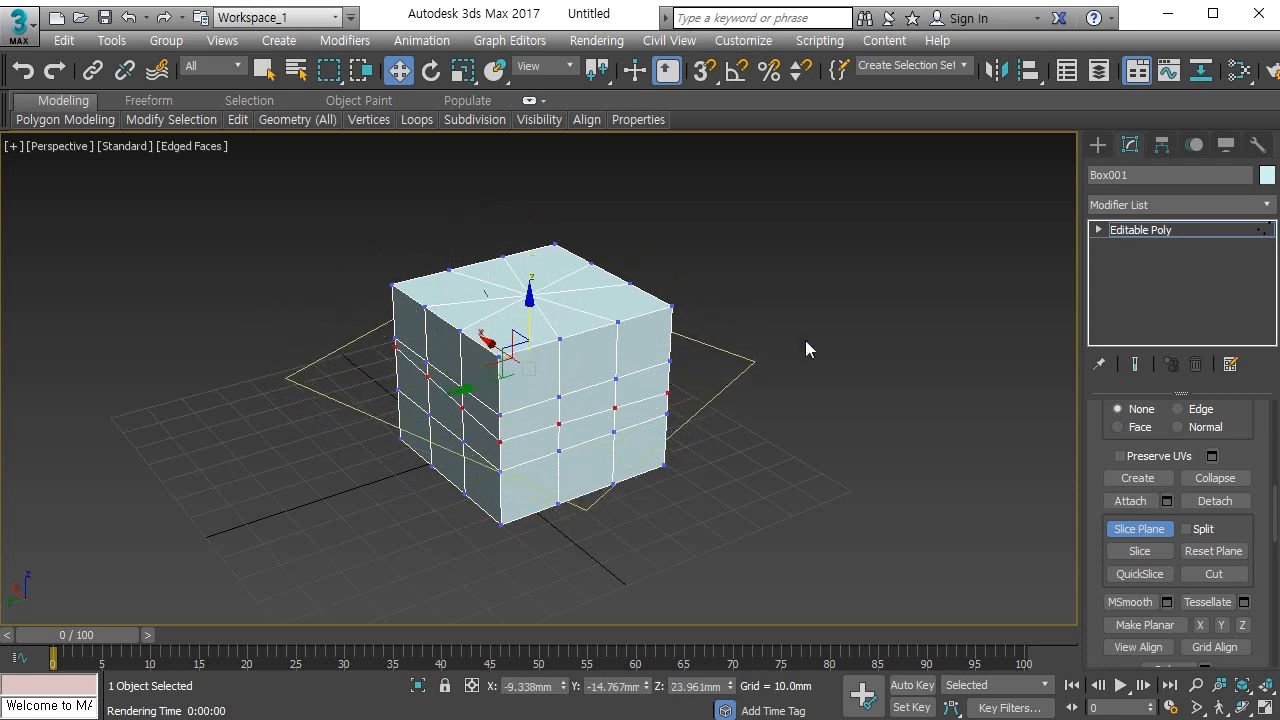
left_click(1166, 547)
left_click(1159, 549)
scroll(466, 370, "up", 3)
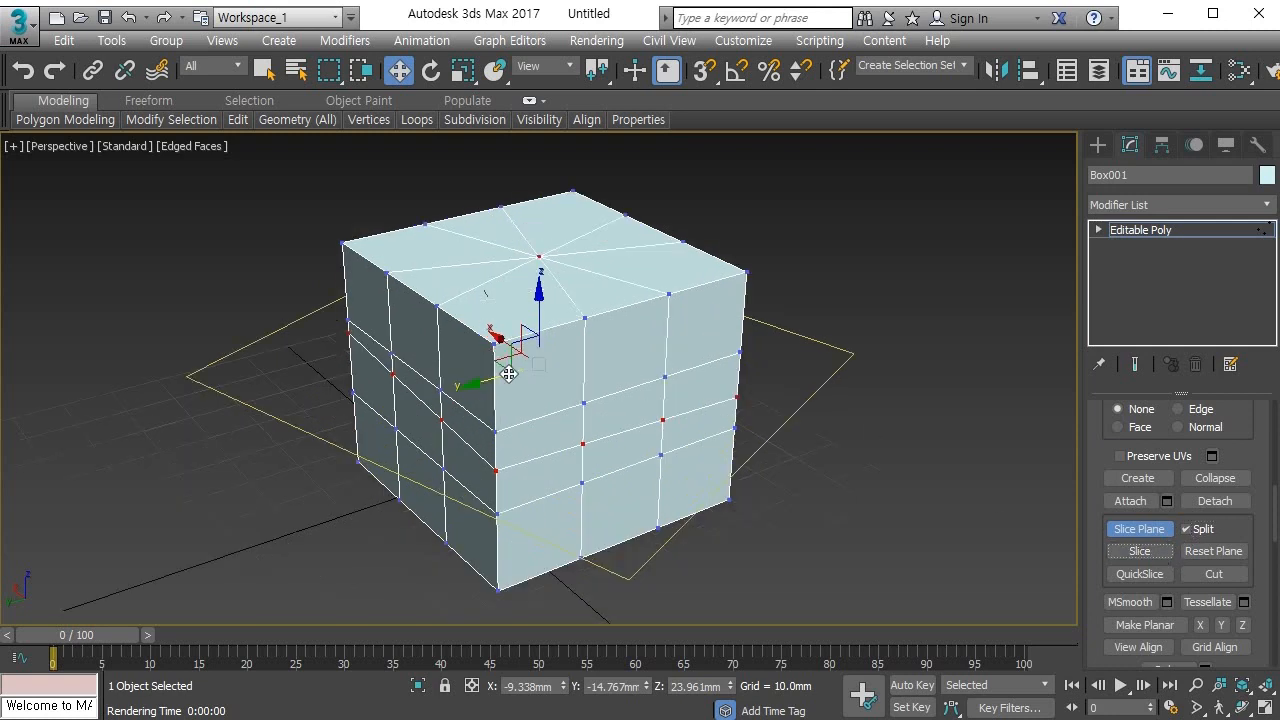
left_click(1150, 530)
middle_click_drag(666, 528, 657, 483, "alt")
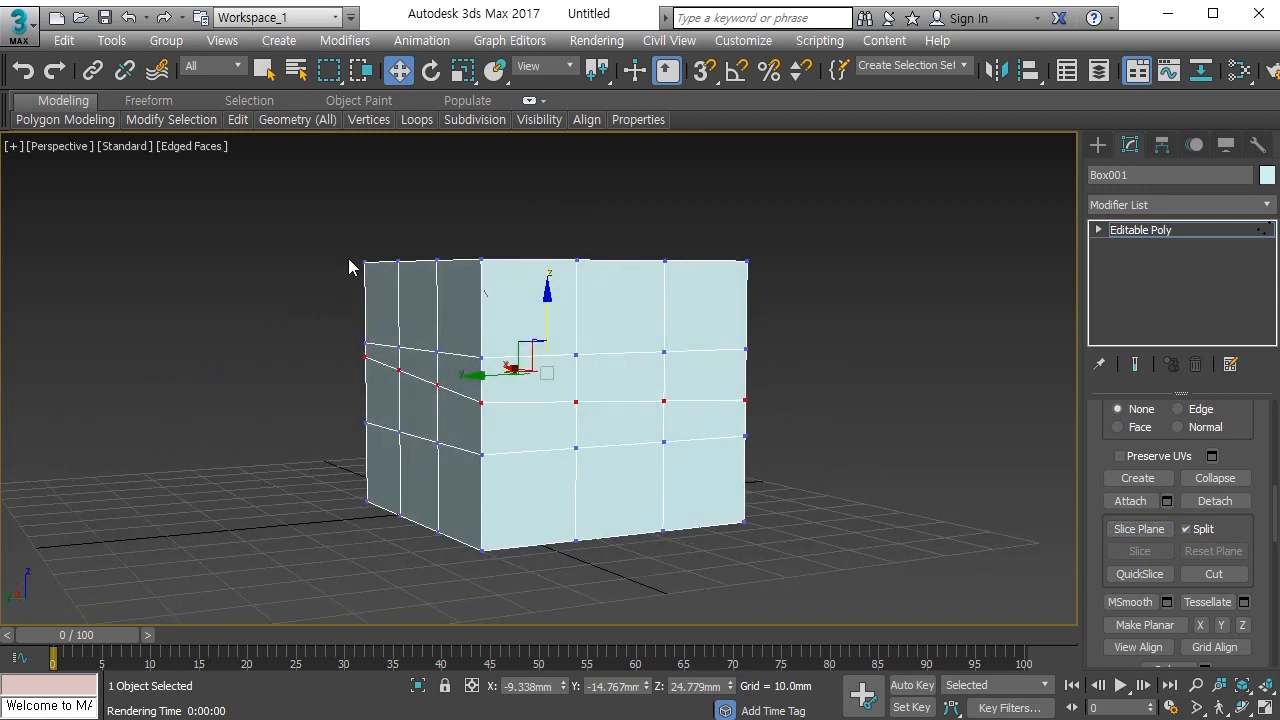
Step: In polygon editing, select the box's upper band and the strips just above the cut on two adjacent sides
key("4")
left_click_drag(322, 254, 886, 322)
left_click(380, 360, "ctrl")
left_click(418, 372, "ctrl")
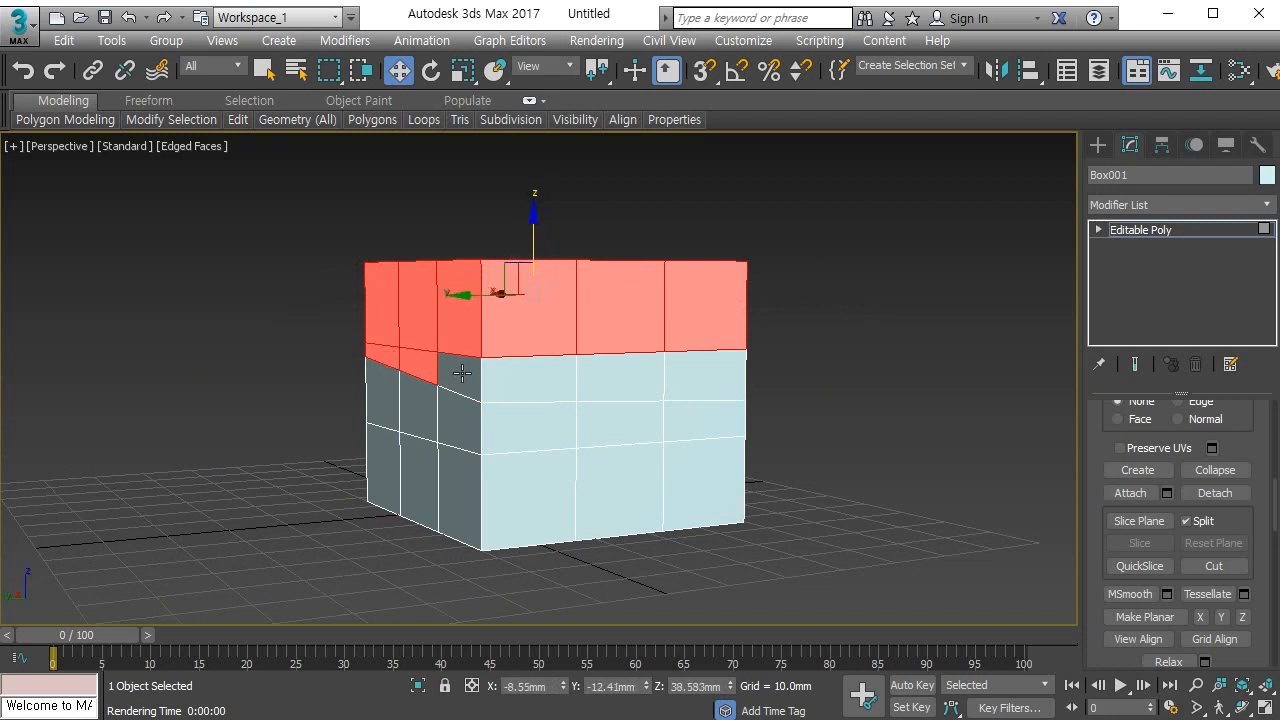
left_click(460, 380, "ctrl")
left_click(540, 383, "ctrl")
left_click(635, 381, "ctrl")
left_click(703, 380, "ctrl")
Step: Add the polygon strips just above the cut on the two remaining sides to the selection
middle_click_drag(703, 380, 384, 407, "alt")
left_click(384, 407, "ctrl")
left_click(468, 410, "ctrl")
left_click(585, 405, "ctrl")
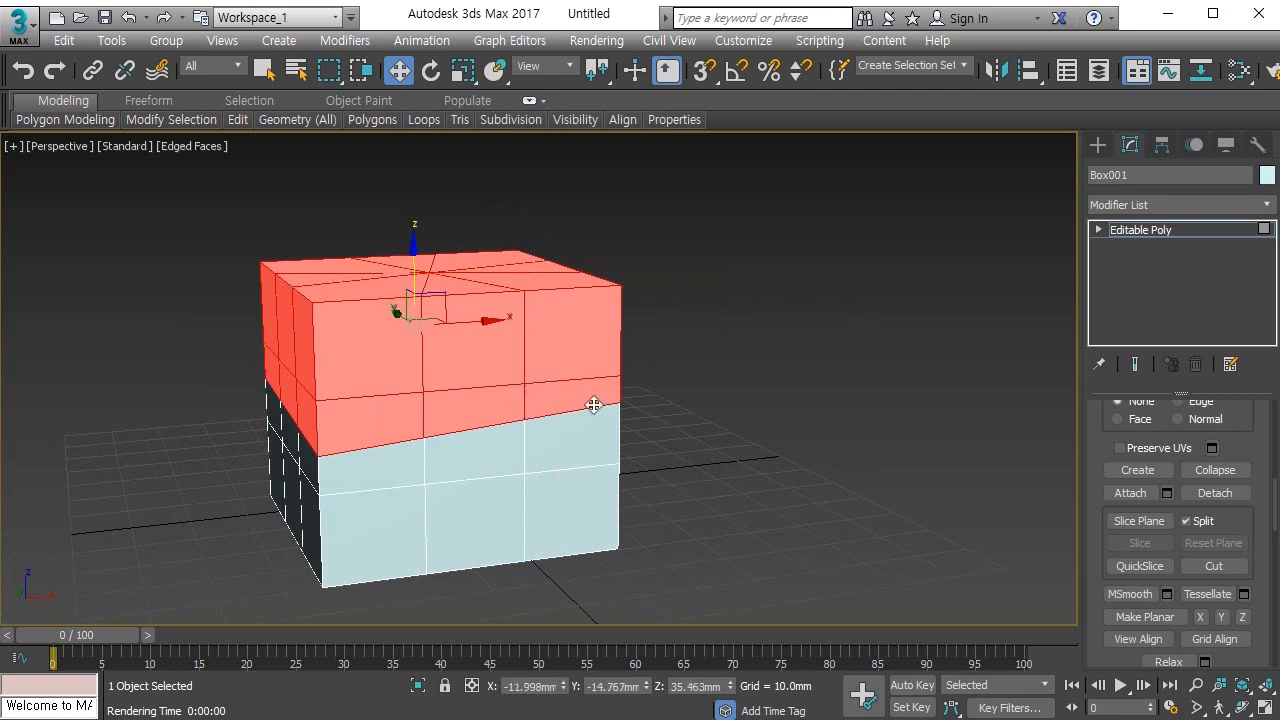
middle_click_drag(591, 408, 396, 405, "alt")
left_click(360, 420, "ctrl")
left_click(440, 414, "ctrl")
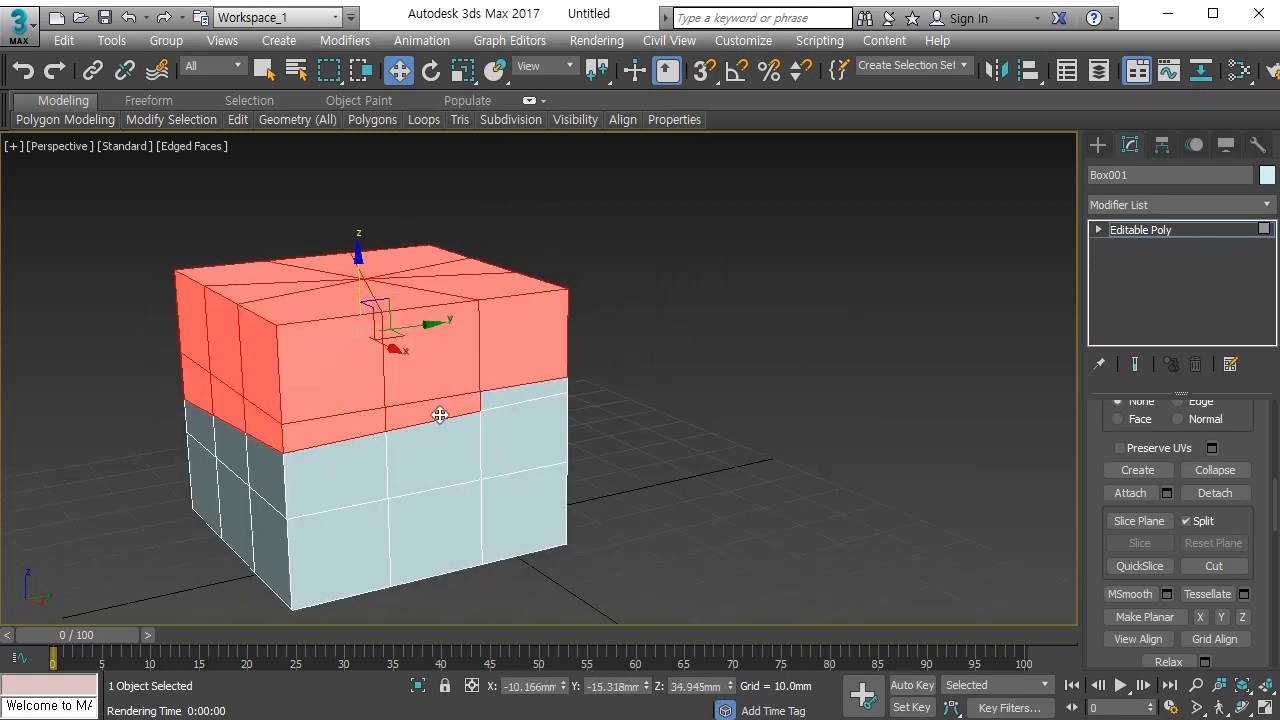
left_click(515, 400, "ctrl")
Step: Move the selected upper part up along Z to about 45.9 mm, separating it from the lower part
middle_click_drag(569, 374, 610, 372, "alt")
left_click_drag(535, 284, 530, 210)
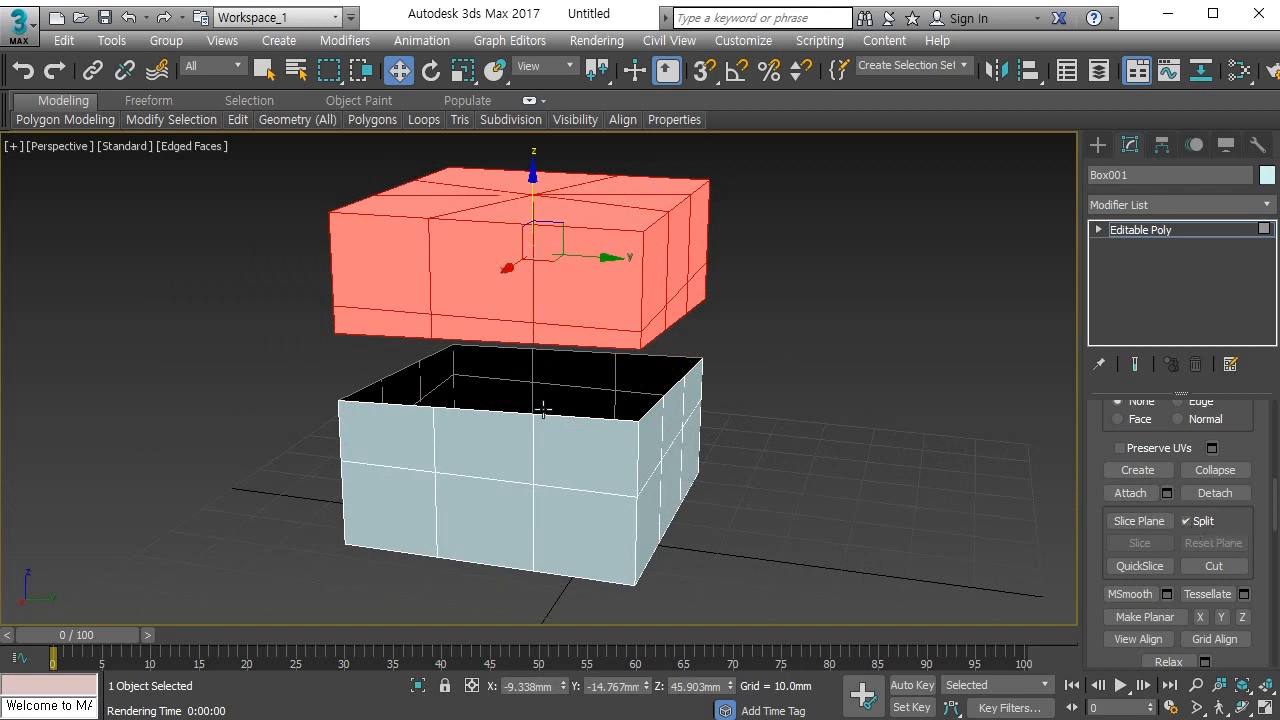
middle_click_drag(542, 408, 691, 419, "alt")
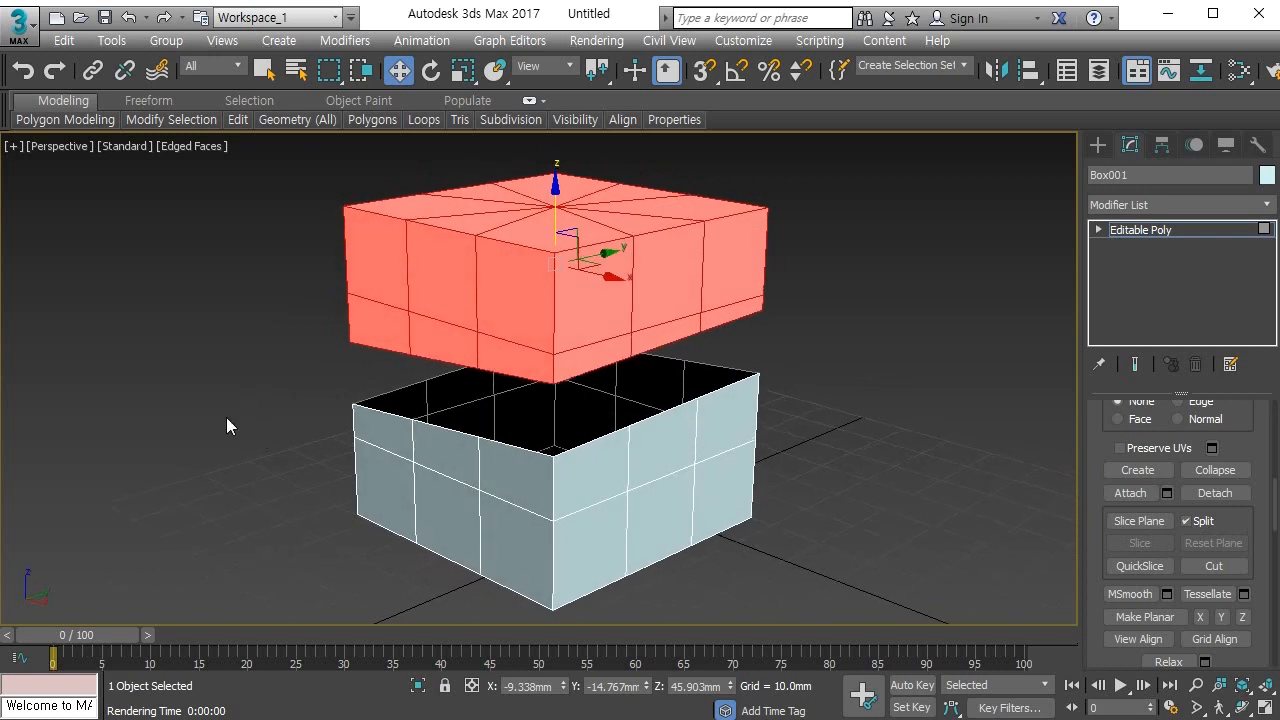
Step: Clear the polygon selection, reset the slice plane, raise it to about 60.6 mm above the box, and leave Slice Plane mode
left_click(331, 434)
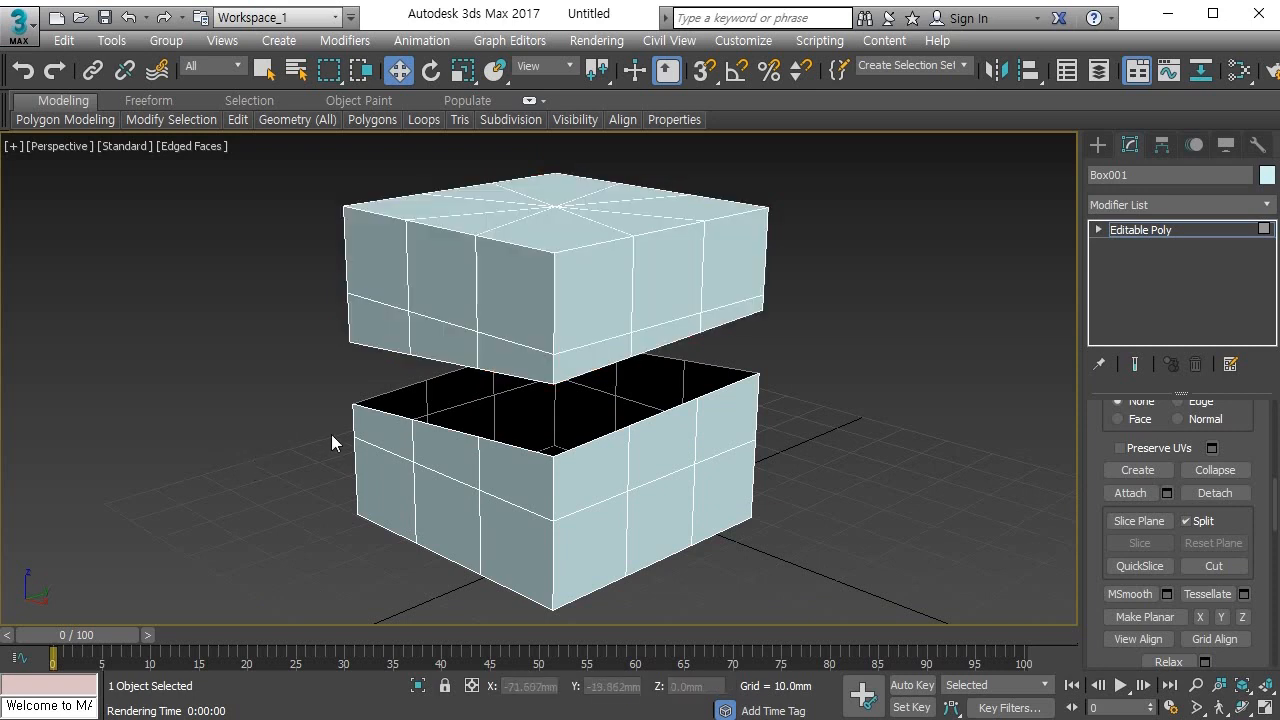
scroll(331, 434, "down", 3)
left_click(1135, 521)
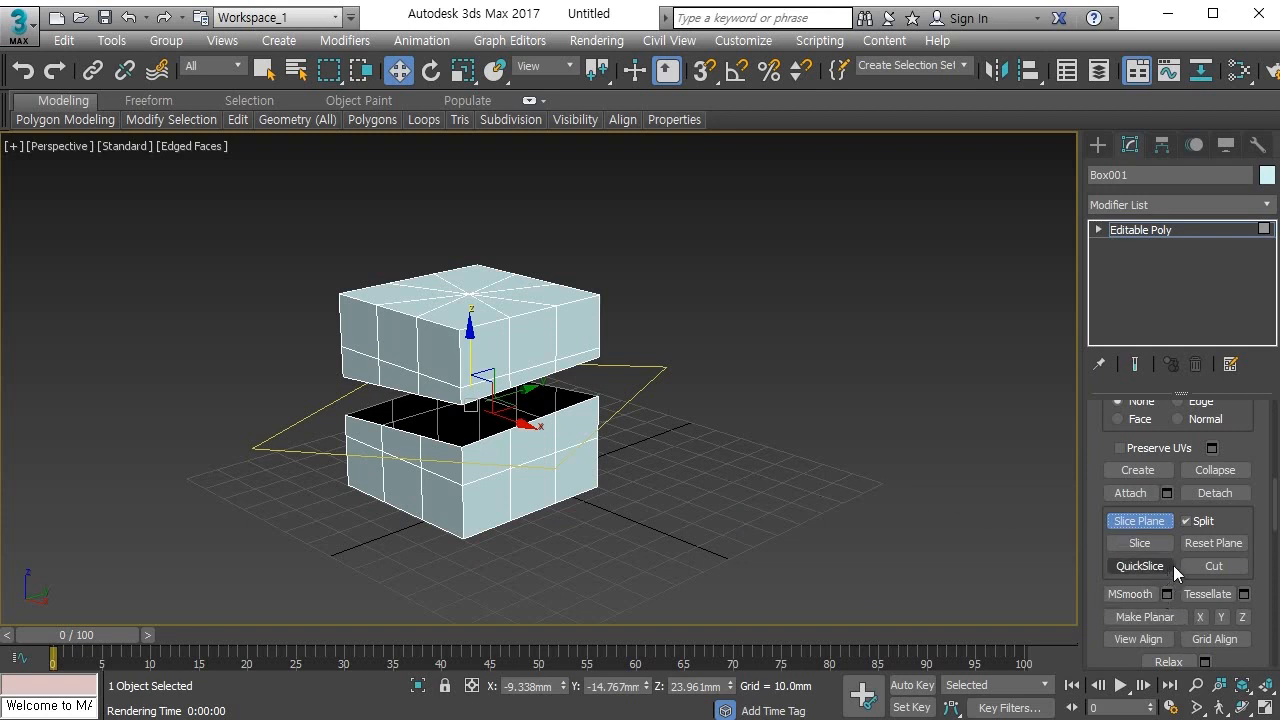
left_click(1209, 545)
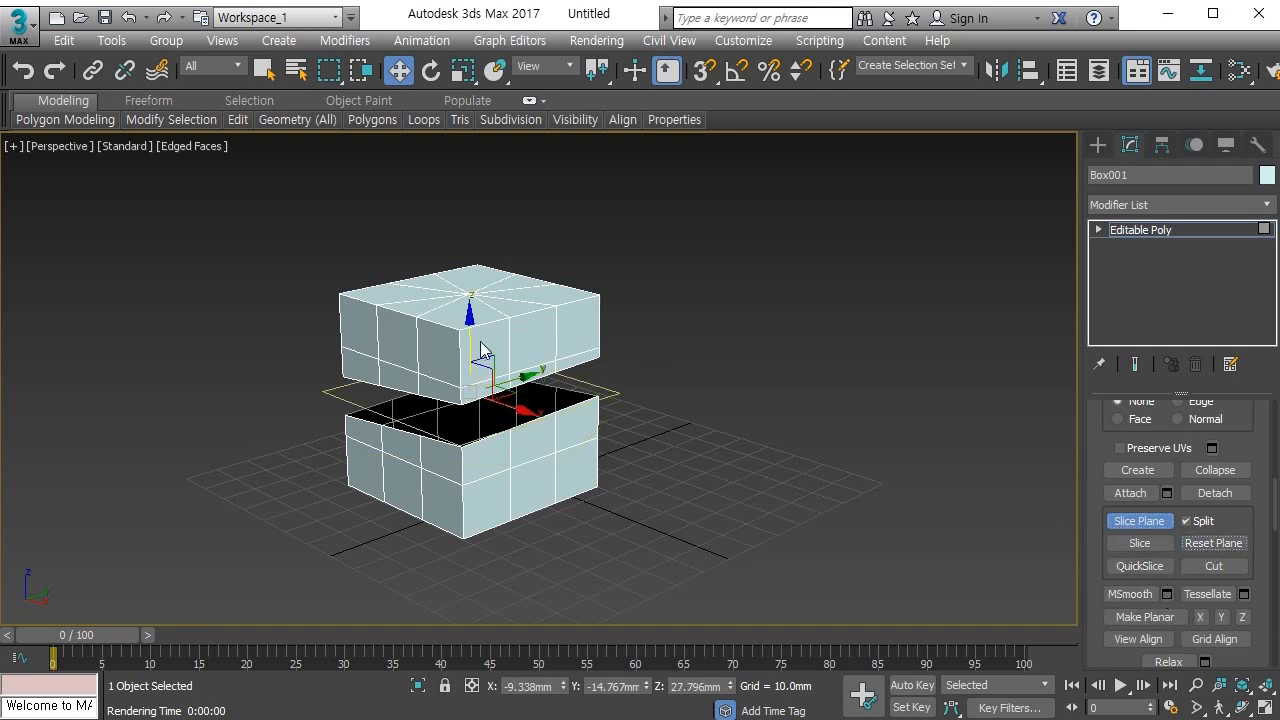
left_click_drag(470, 338, 457, 223)
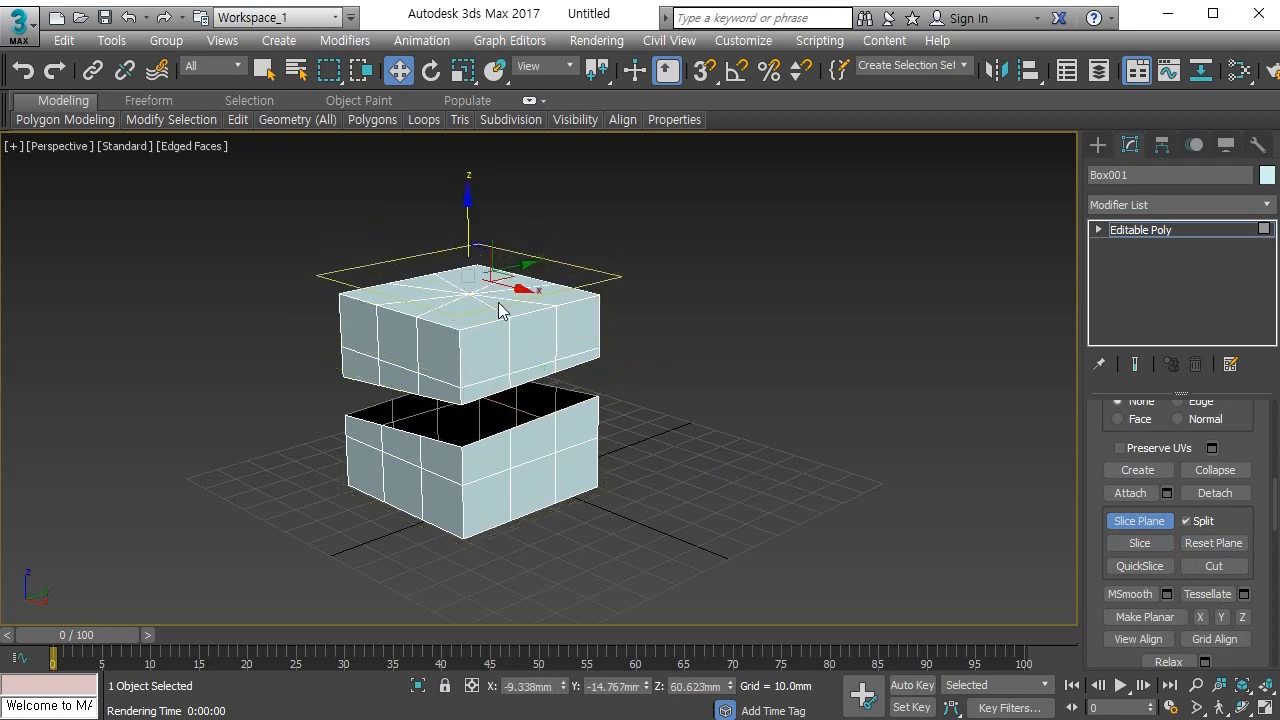
mouse_move(503, 306)
middle_mouse_down("alt")
mouse_move(563, 405)
mouse_move(523, 364)
mouse_move(511, 322)
middle_mouse_up("alt")
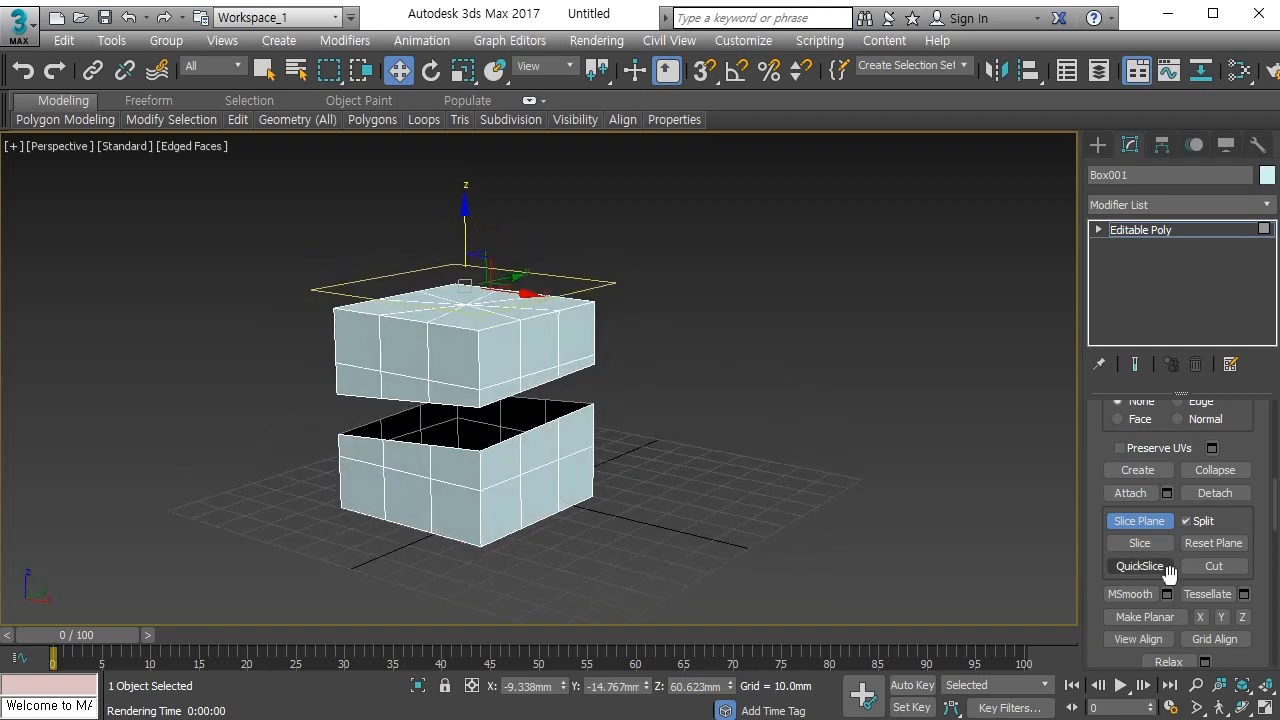
left_click(1138, 521)
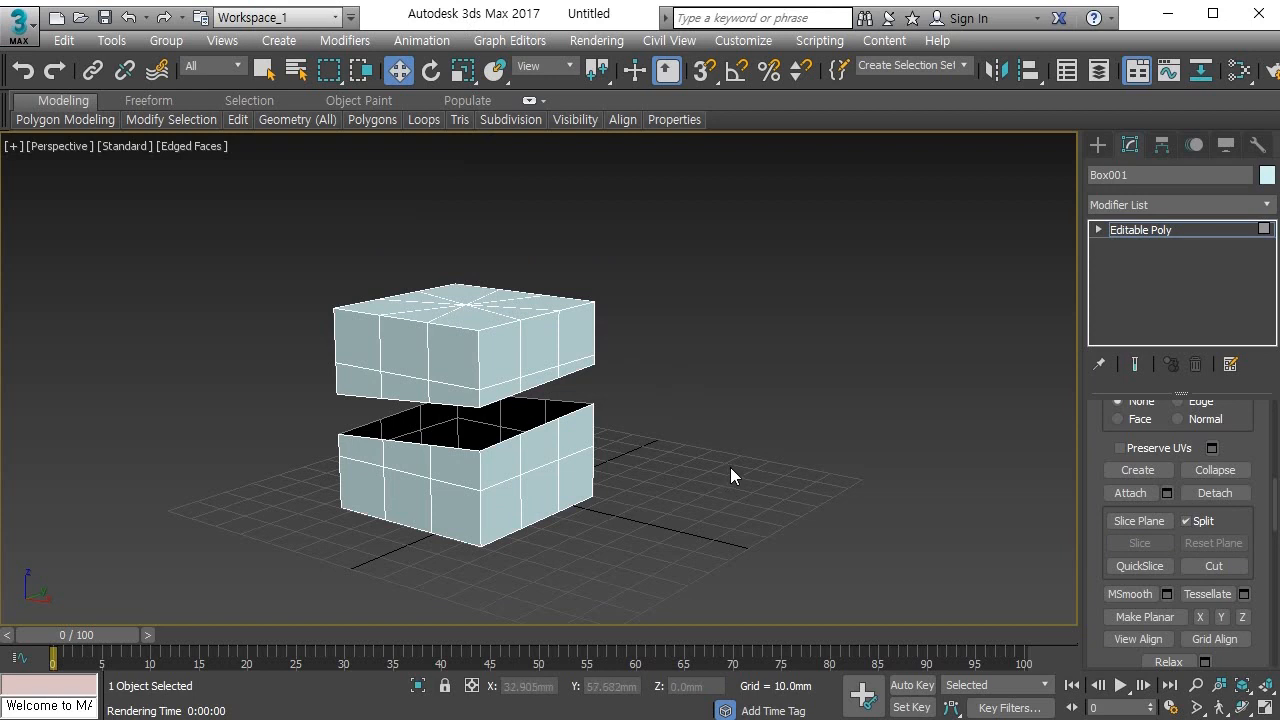
Step: In vertex editing, use QuickSlice to cut diagonal lines across the upper and lower parts of the box
left_click(1152, 566)
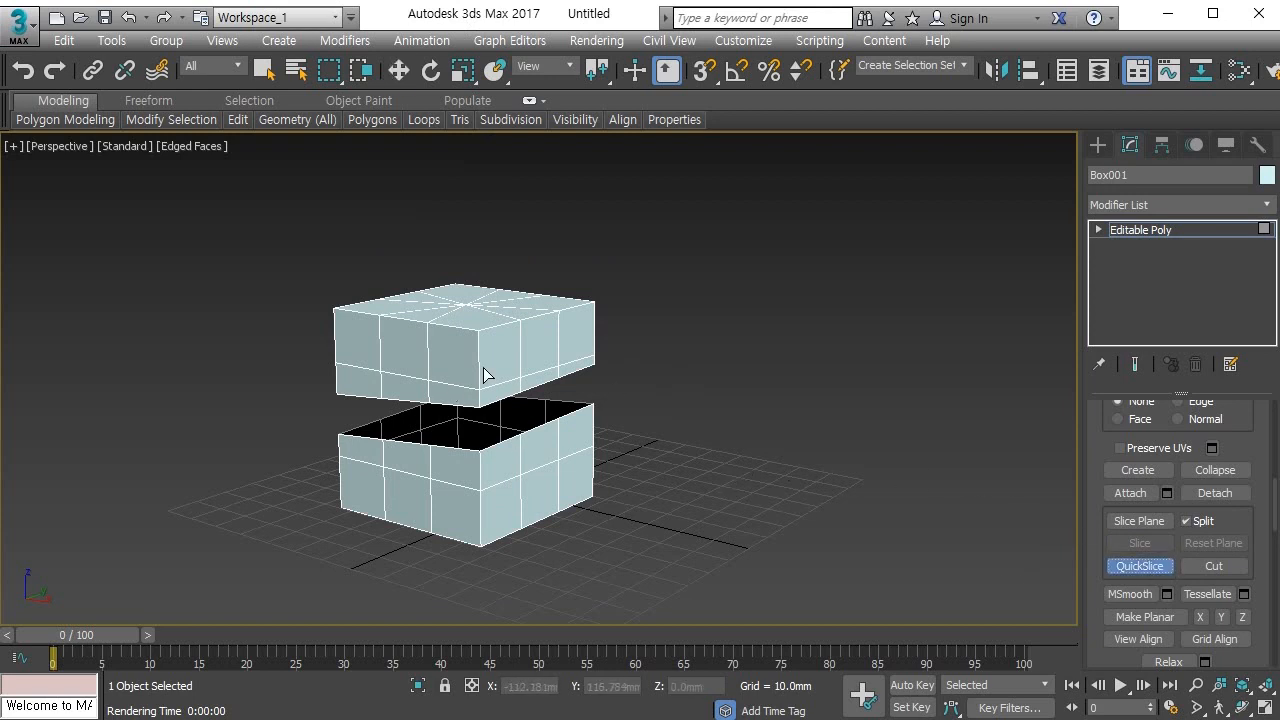
key("1")
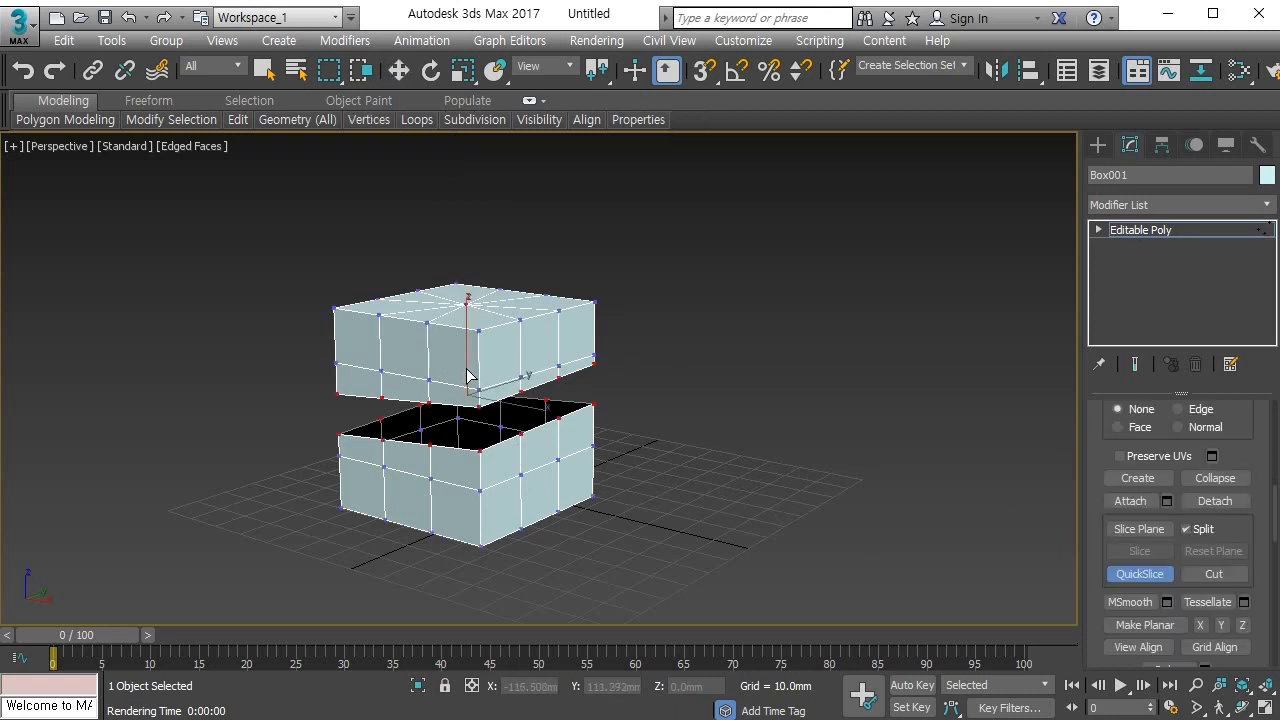
left_click(474, 356)
left_click(427, 390)
left_click(519, 484)
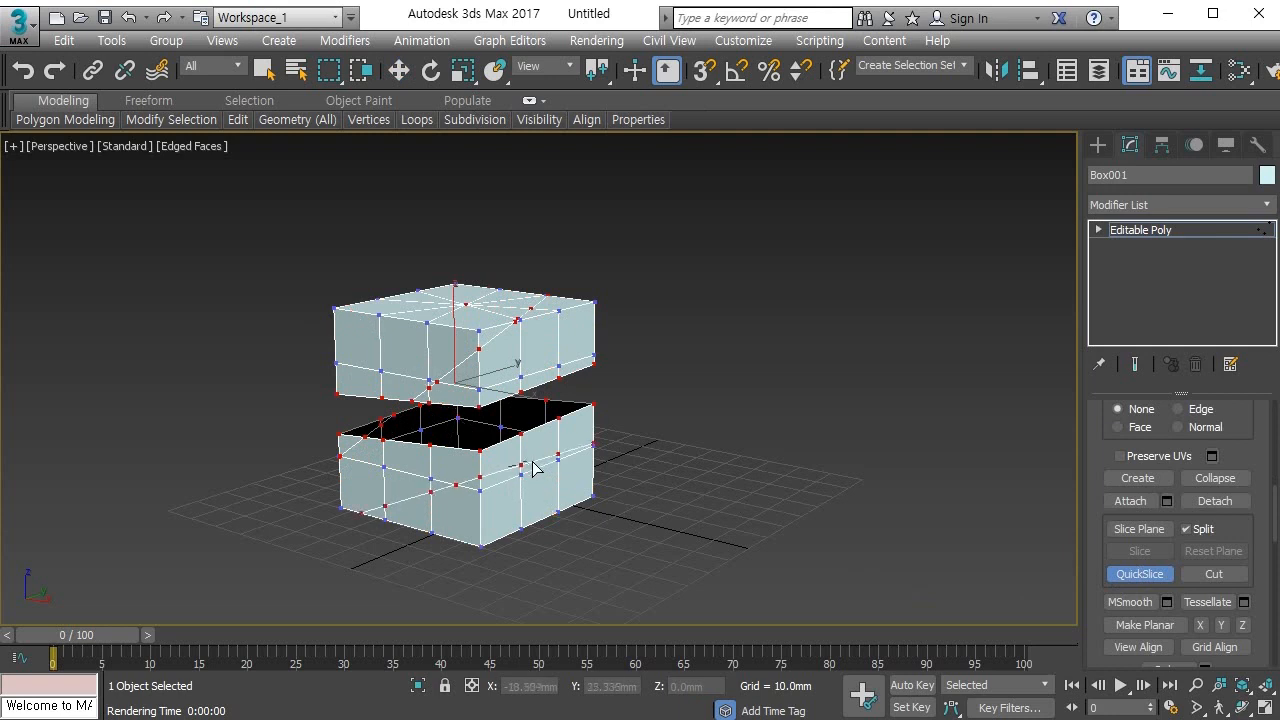
left_click(522, 466)
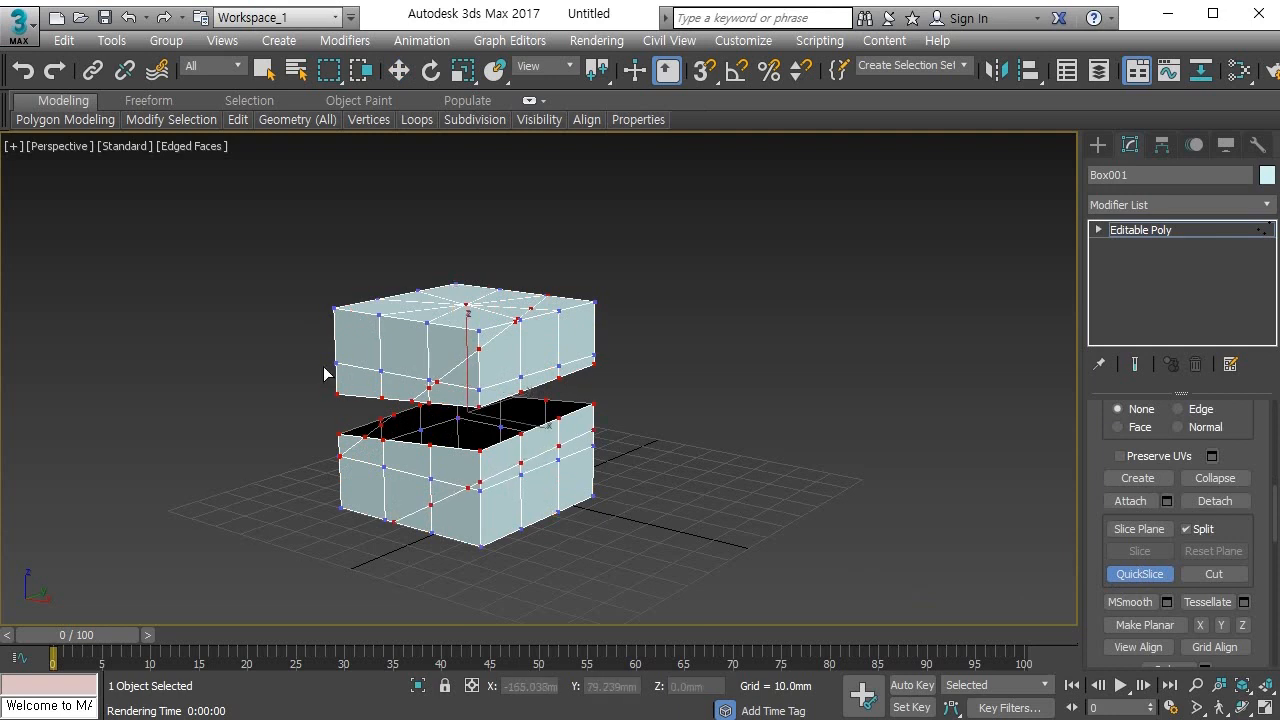
Step: Make further QuickSlice cuts through both box parts from other viewing angles, and turn QuickSlice off
middle_click_drag(324, 374, 419, 343, "alt")
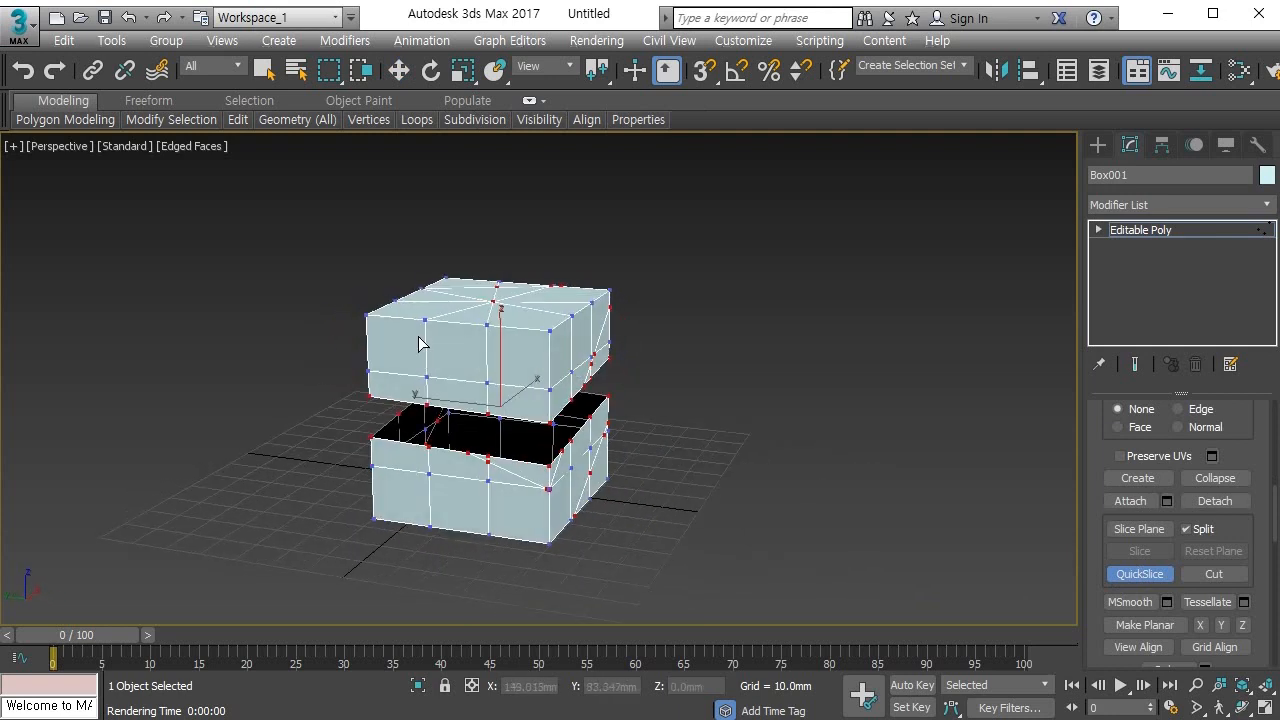
left_click(453, 365)
middle_click_drag(457, 366, 645, 271, "alt")
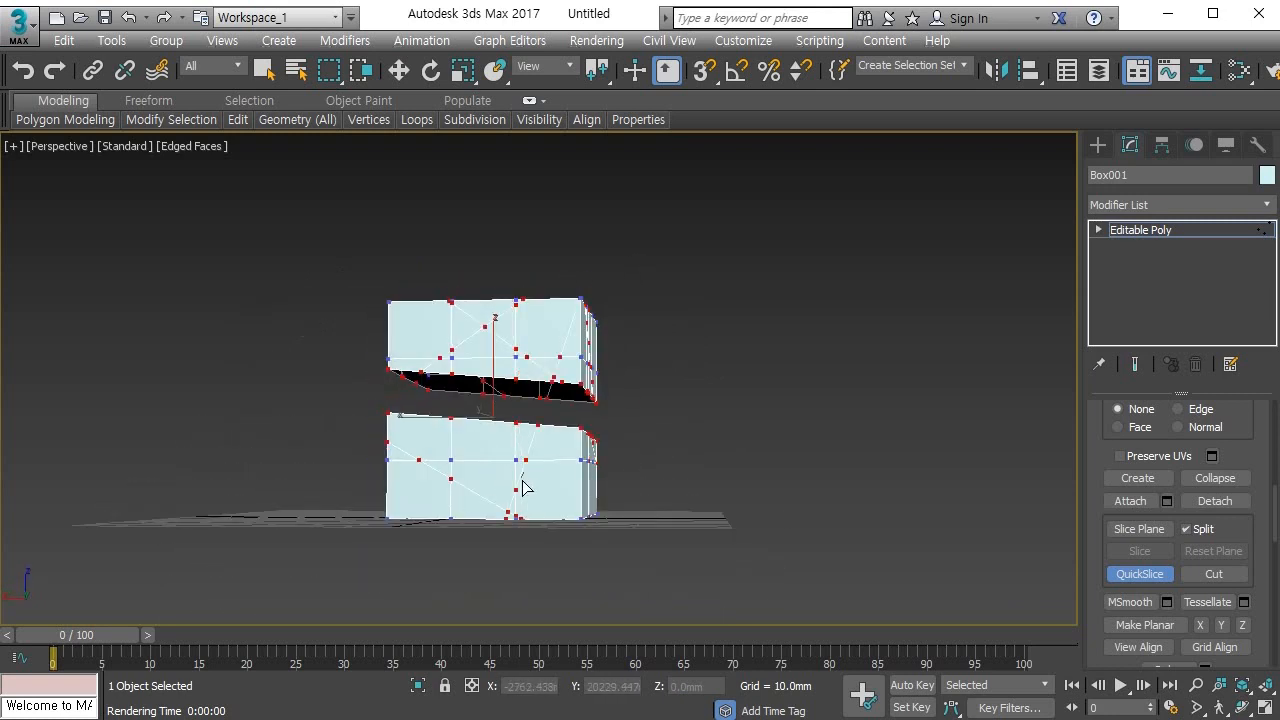
middle_click_drag(526, 488, 408, 467, "alt")
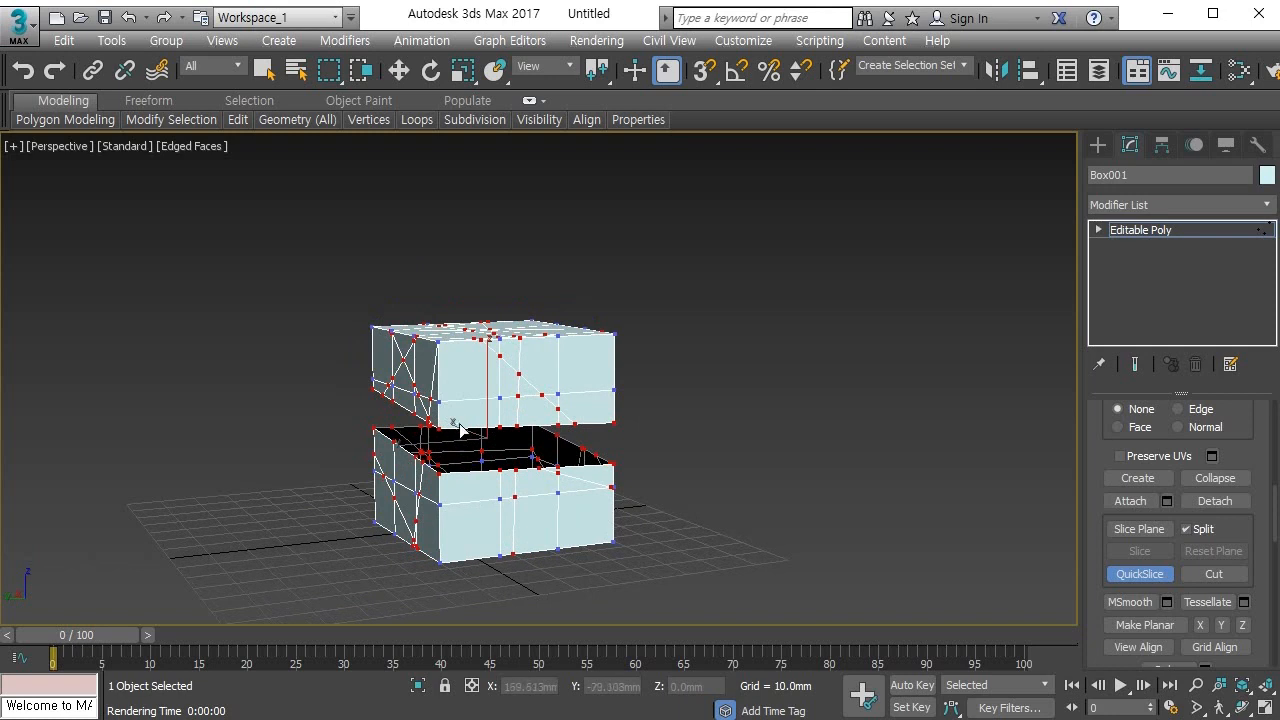
middle_click_drag(460, 428, 572, 413, "alt")
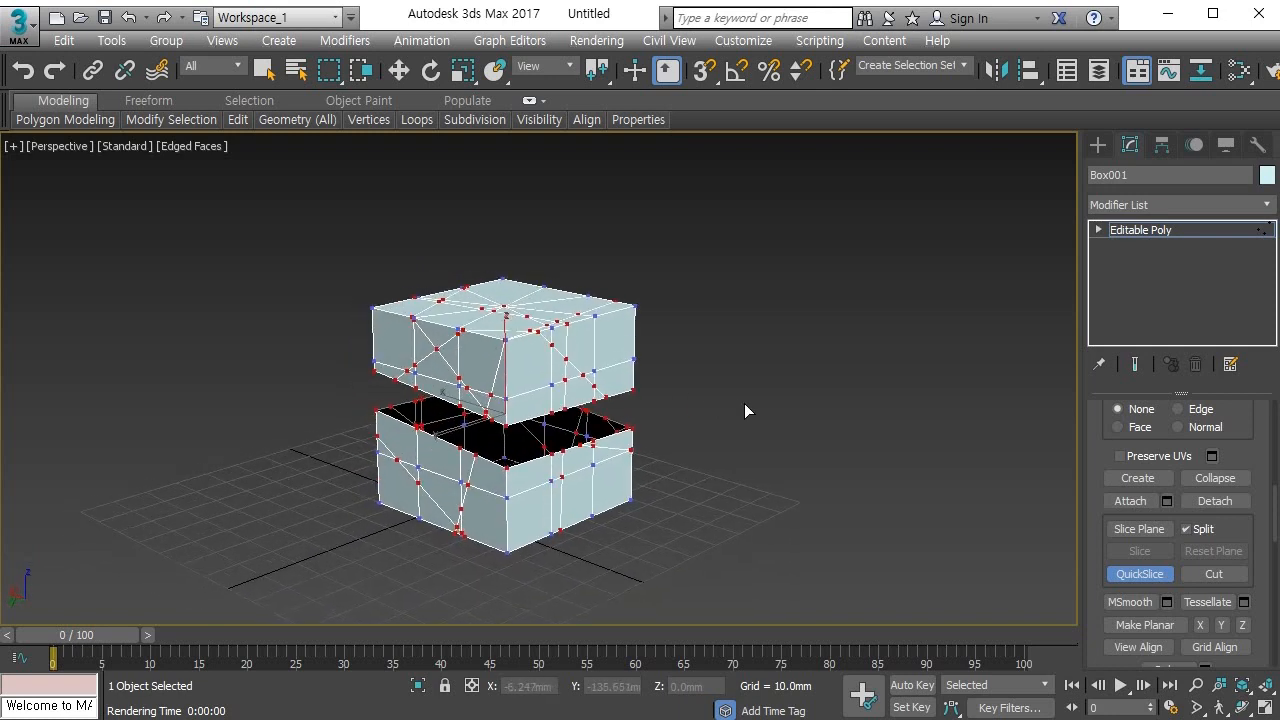
left_click(1153, 582)
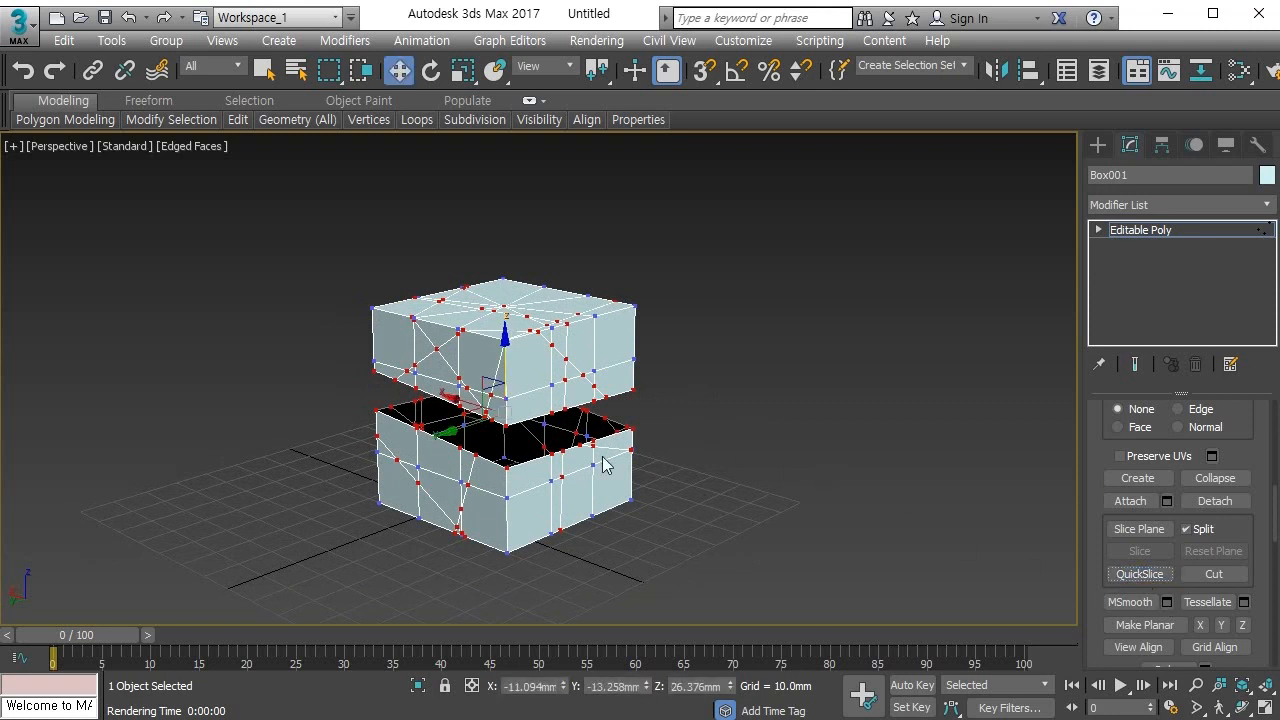
Step: Leave vertex editing and delete the sliced box
key("1")
key("Delete")
key("z")
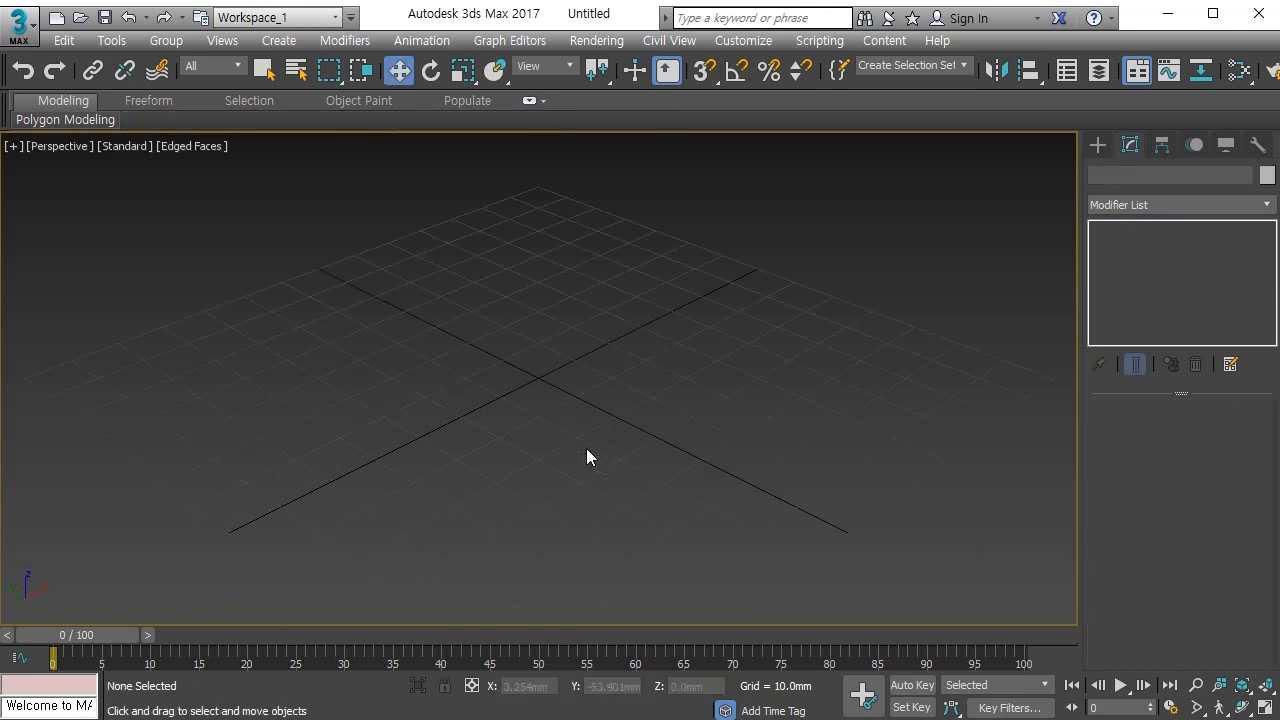
Step: Create a box about 43.3 mm long, 47.9 mm wide and 40.7 mm high at the centre of the grid
left_click(1098, 145)
left_click(1138, 266)
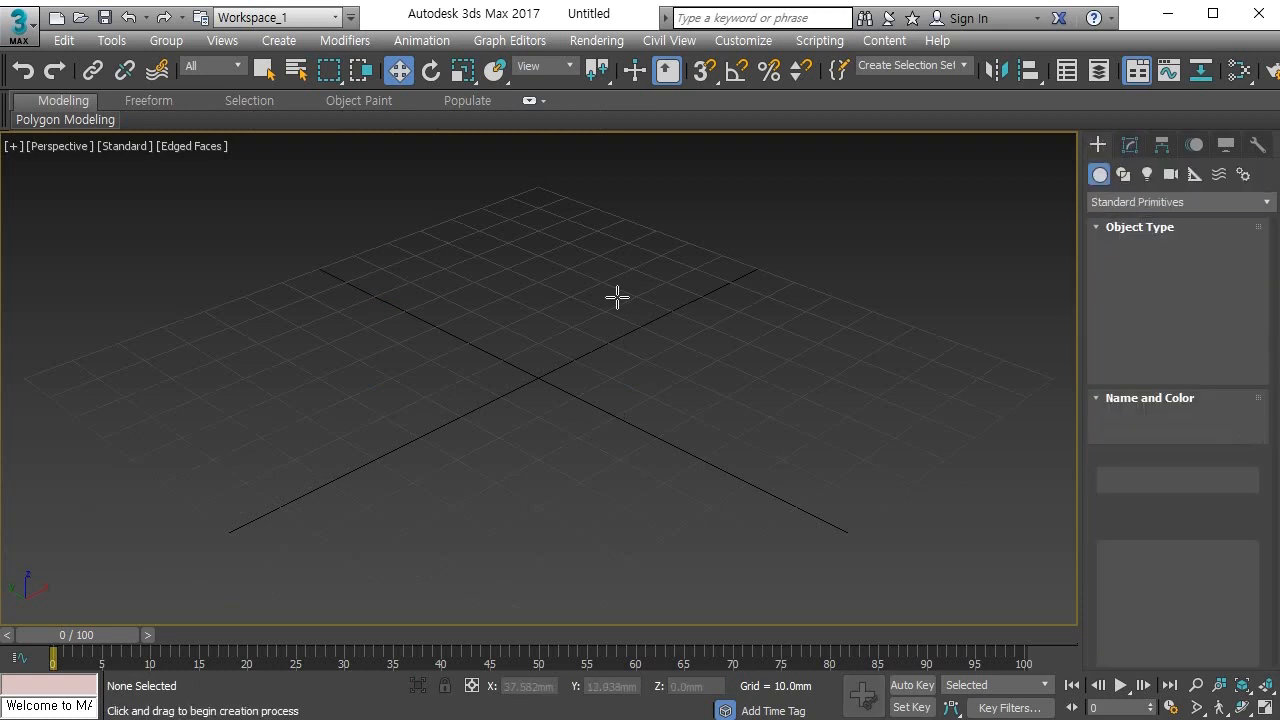
left_click_drag(565, 342, 551, 529)
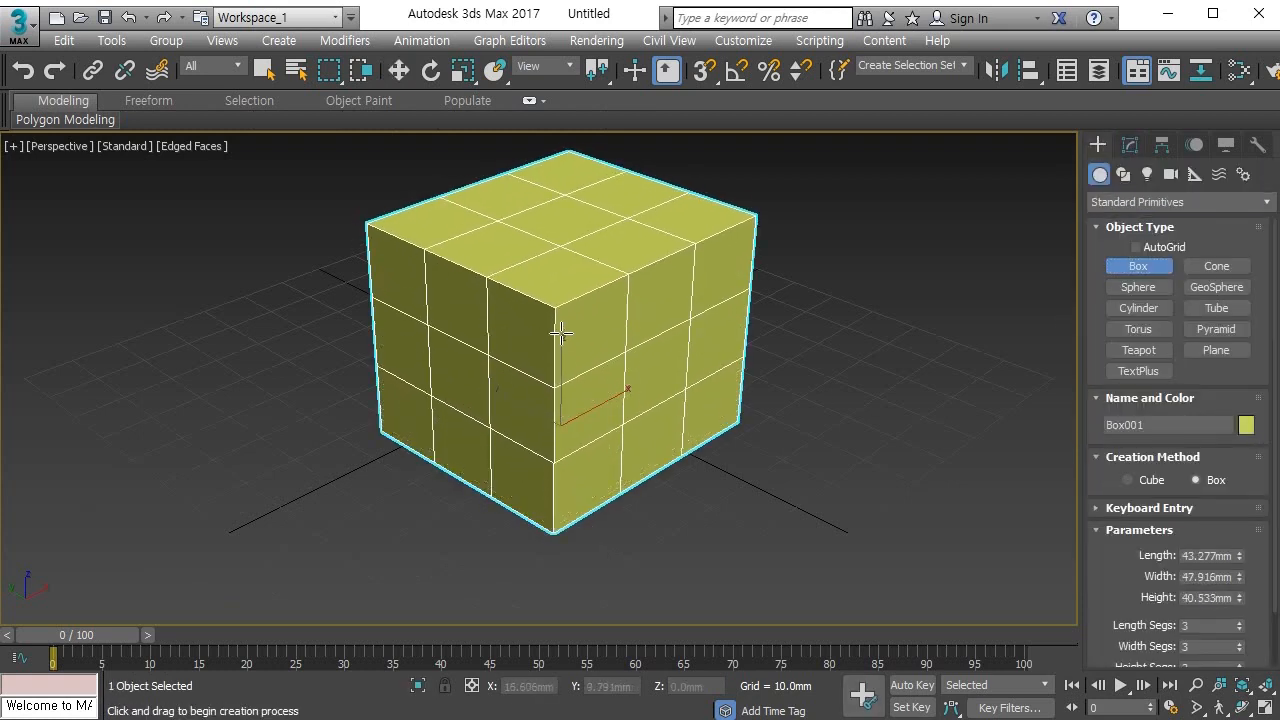
left_click(555, 369)
middle_click_drag(555, 369, 543, 385)
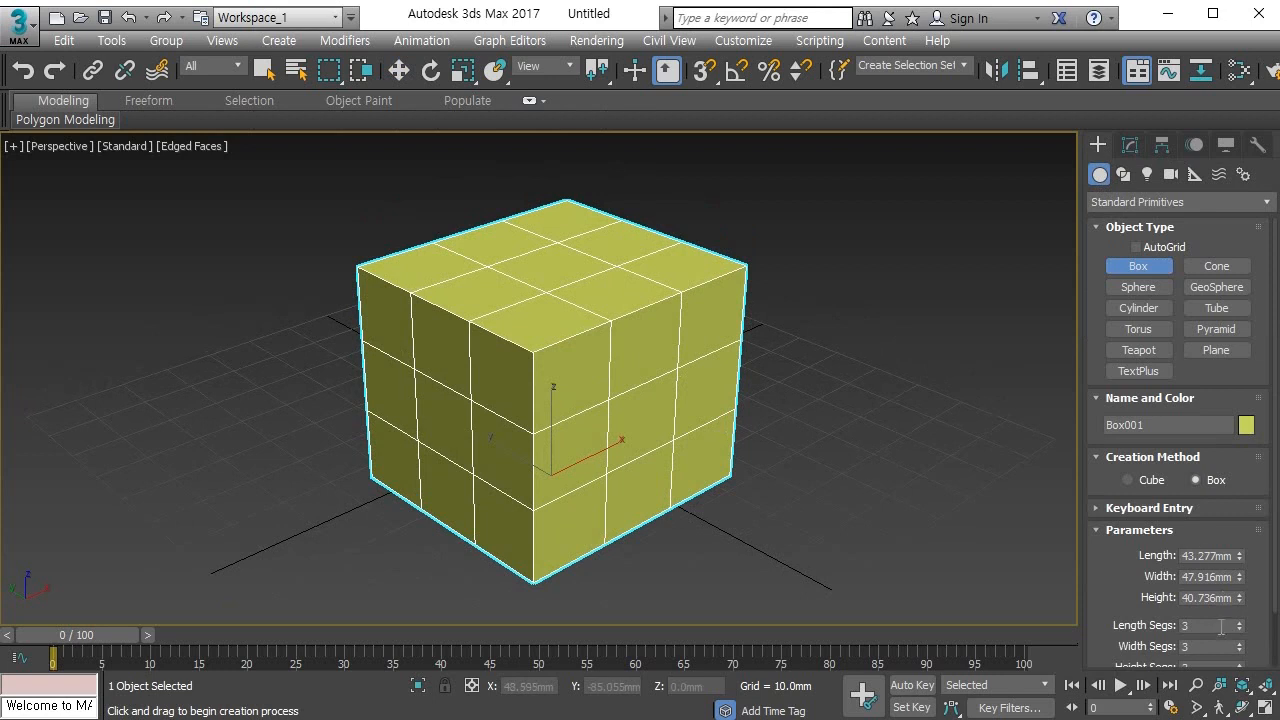
Step: Set the new box's length, width and height segments to 2
type("2")
key("Tab")
type("2")
key("Tab")
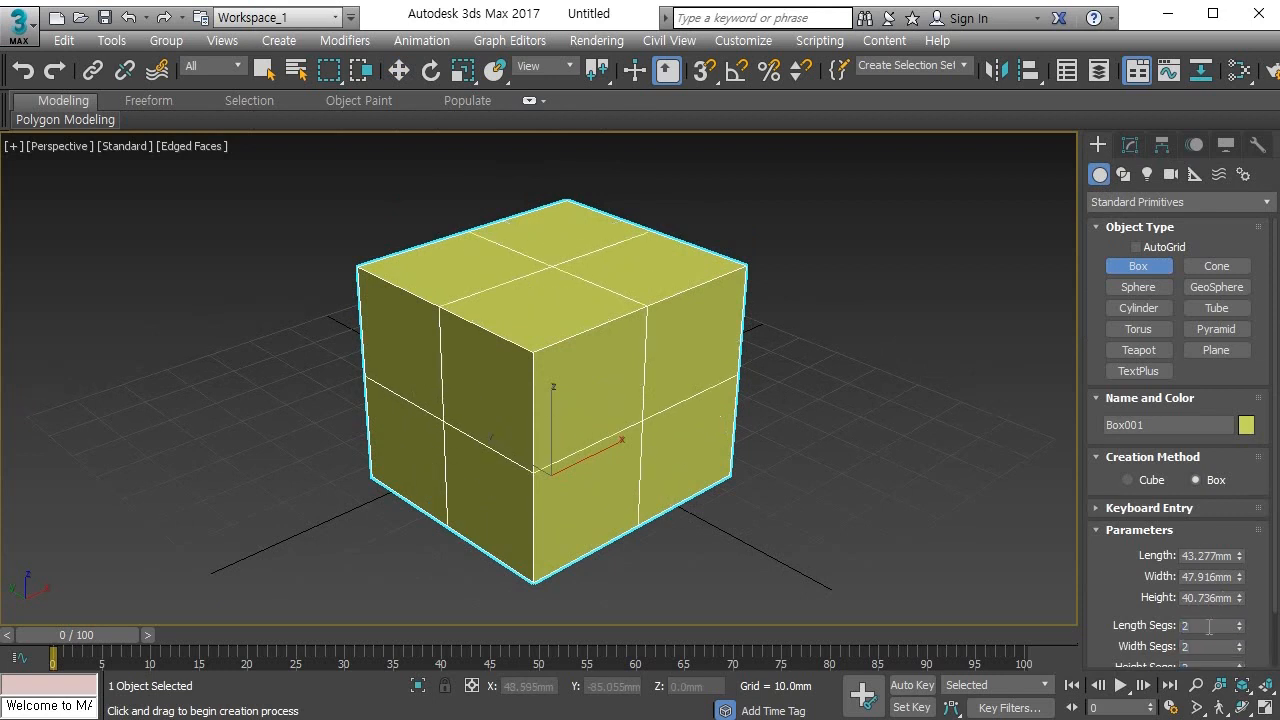
Step: Finish box creation and convert the box to an Editable Poly
right_click(561, 241)
right_click(561, 241)
mouse_move(600, 455)
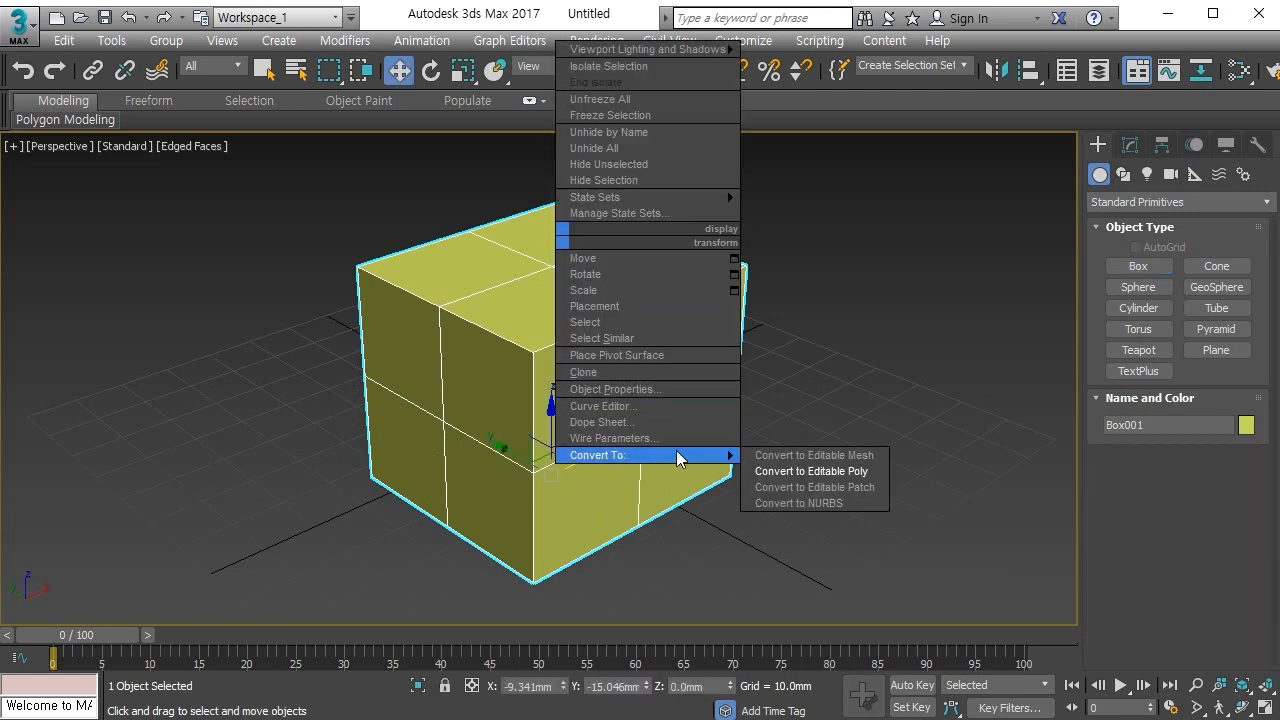
left_click(764, 471)
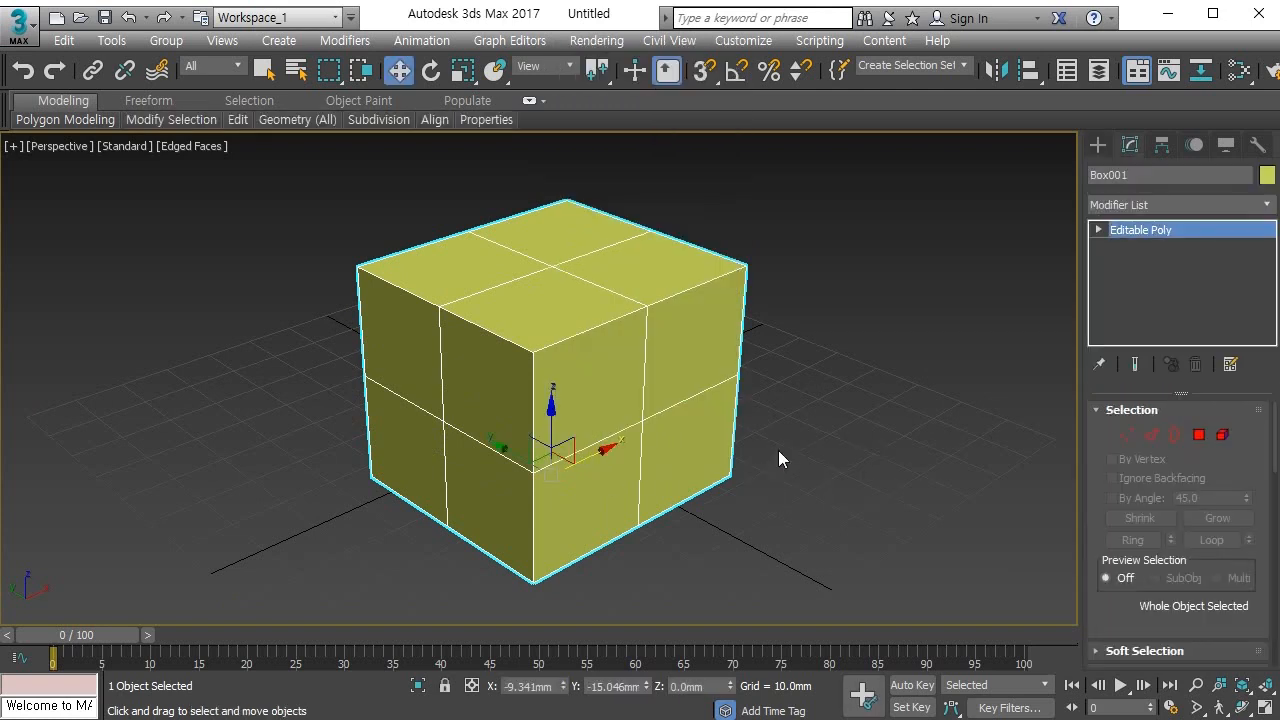
middle_click_drag(778, 458, 725, 450)
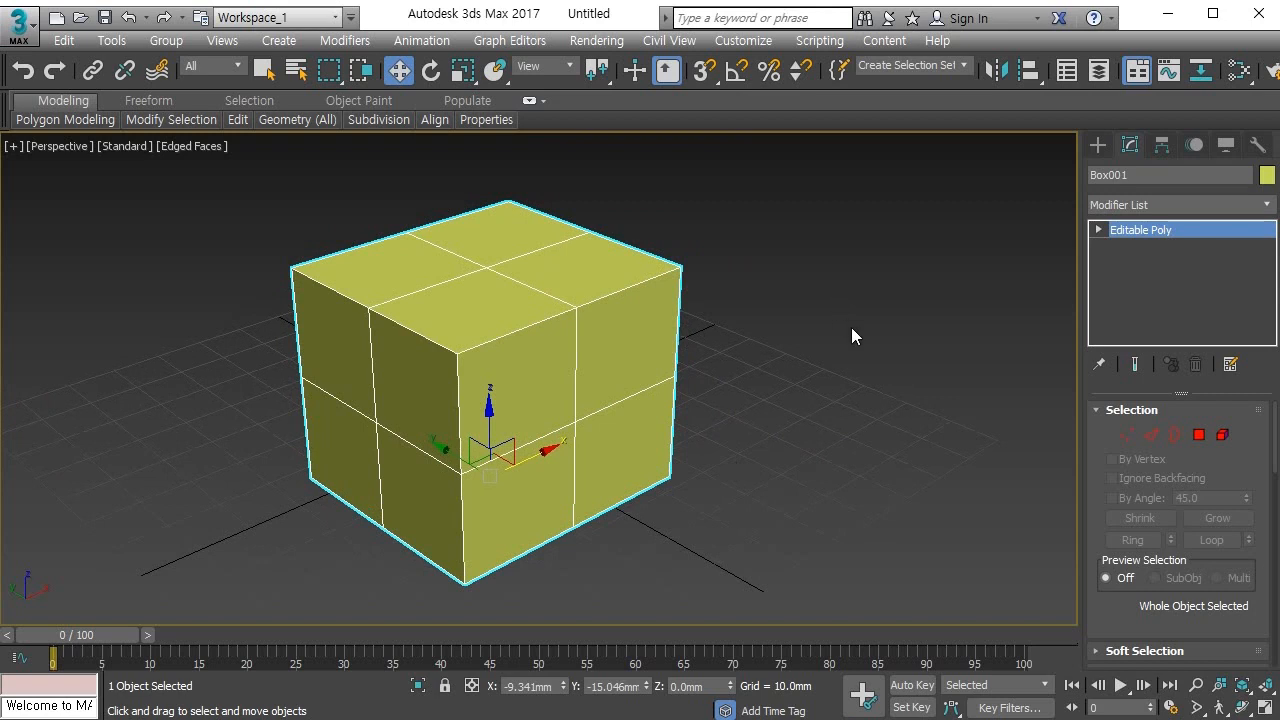
Step: In vertex editing, use Cut on the top face from the front corner vertex through two interior points to the adjacent edge's middle vertex
key("1")
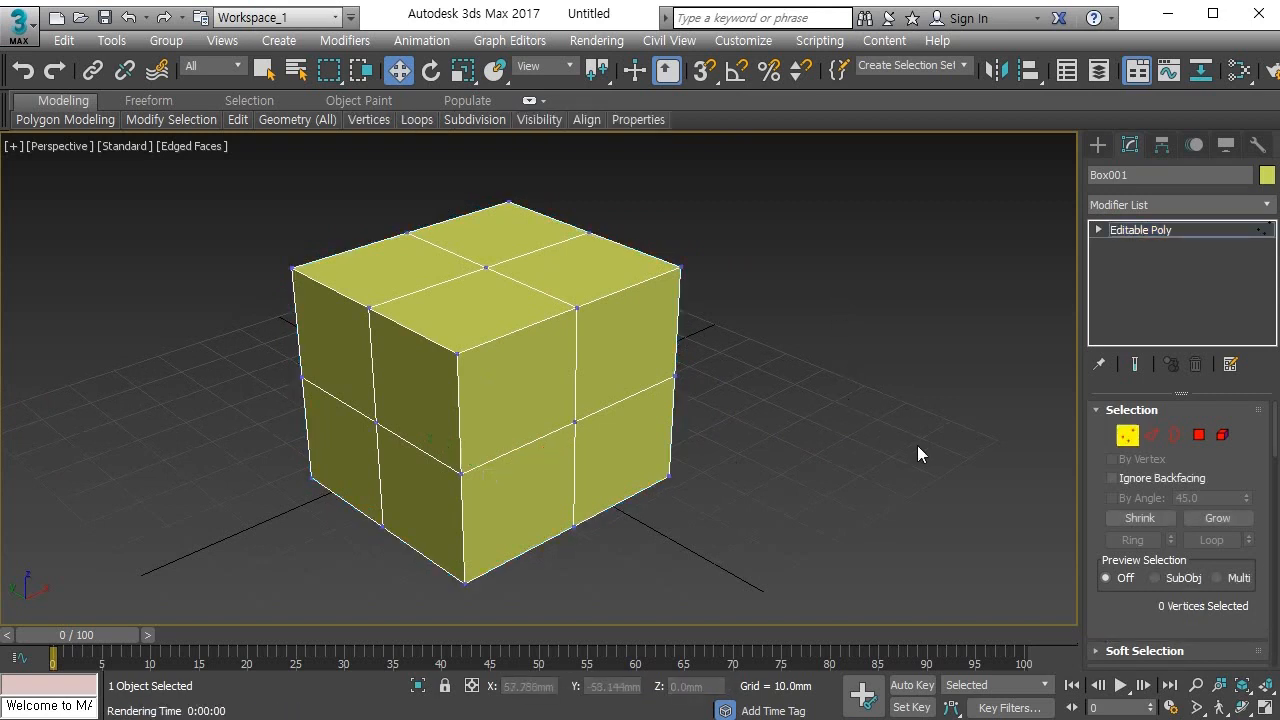
scroll(1098, 600, "down", 5)
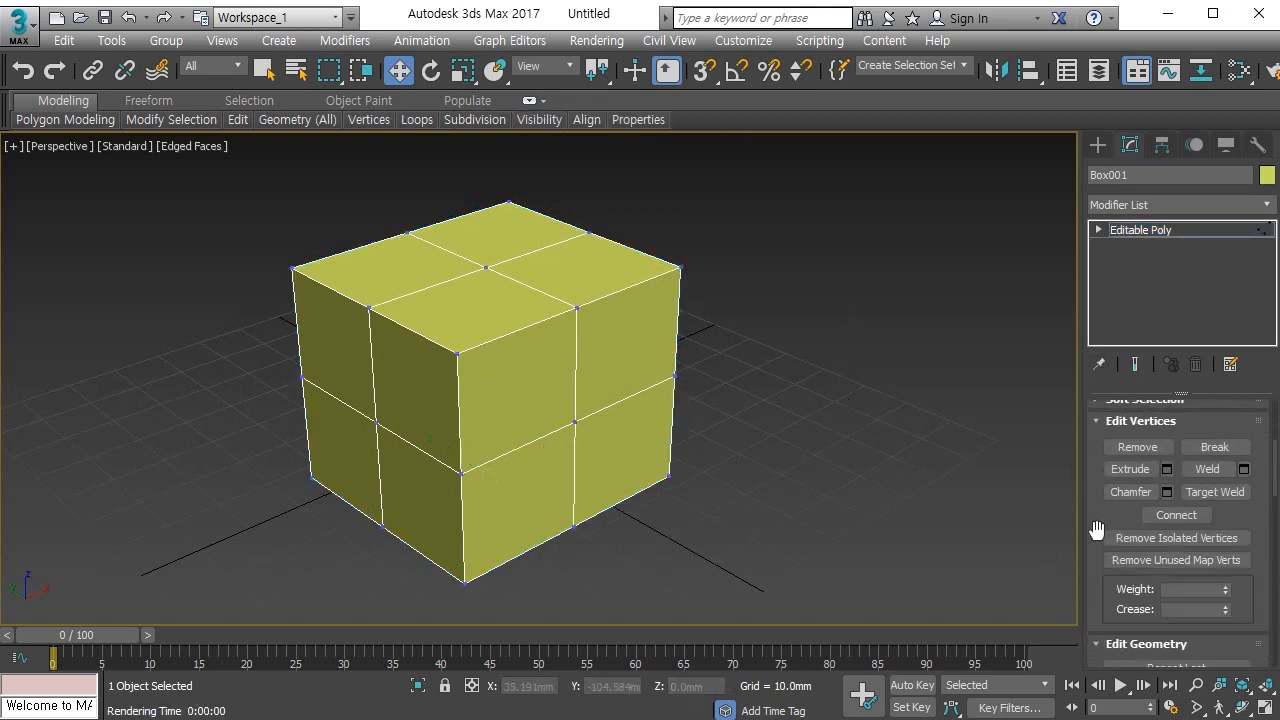
left_click_drag(1100, 528, 1105, 177)
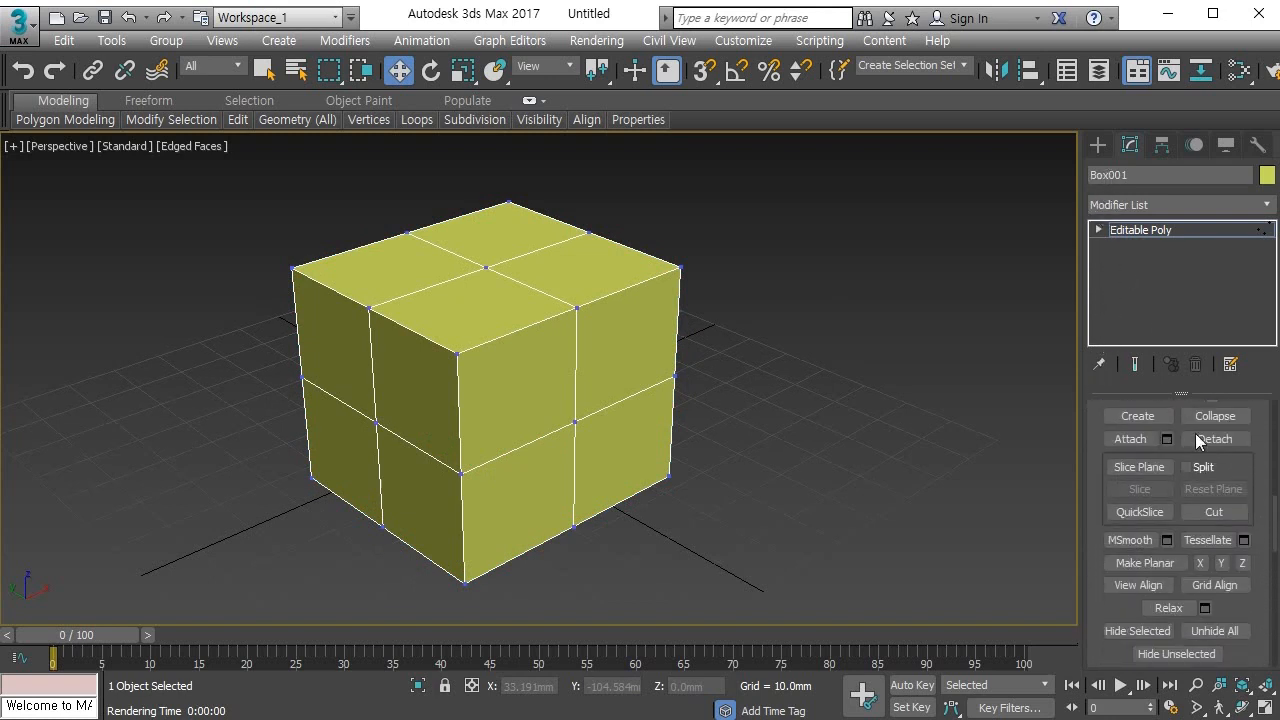
left_click(1219, 517)
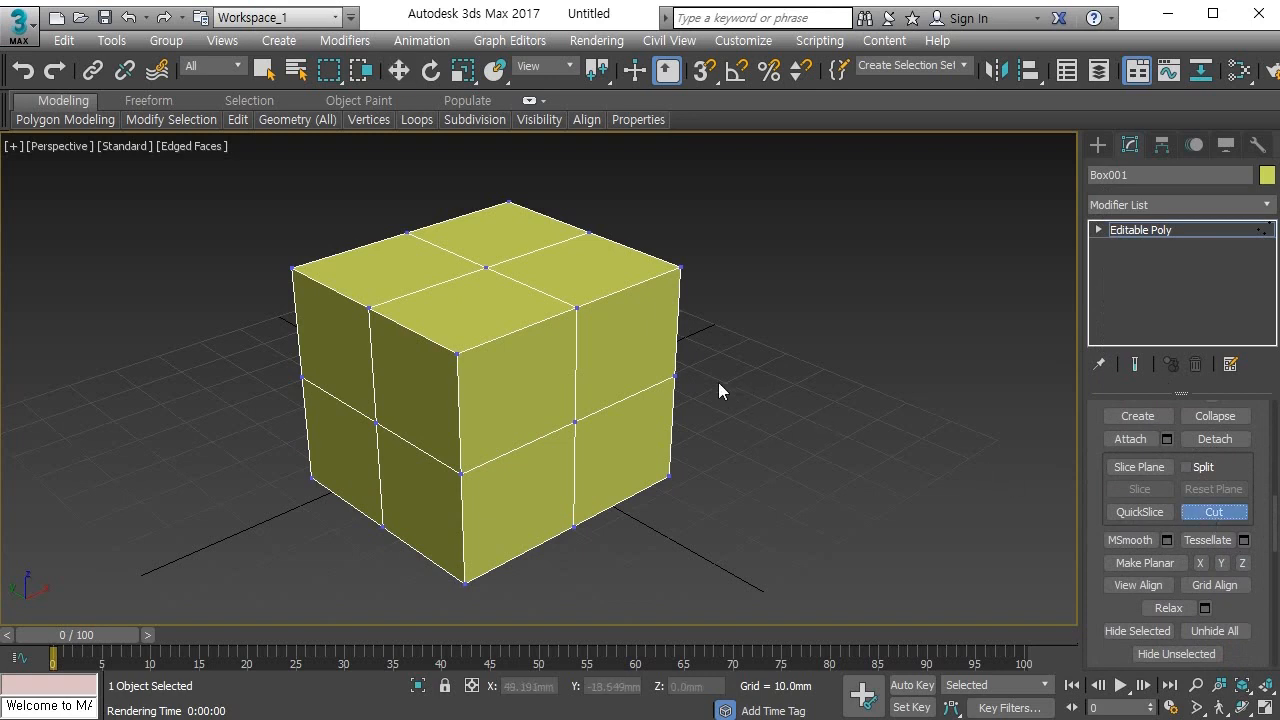
left_click(457, 350)
left_click(496, 295)
left_click(435, 311)
left_click(479, 300)
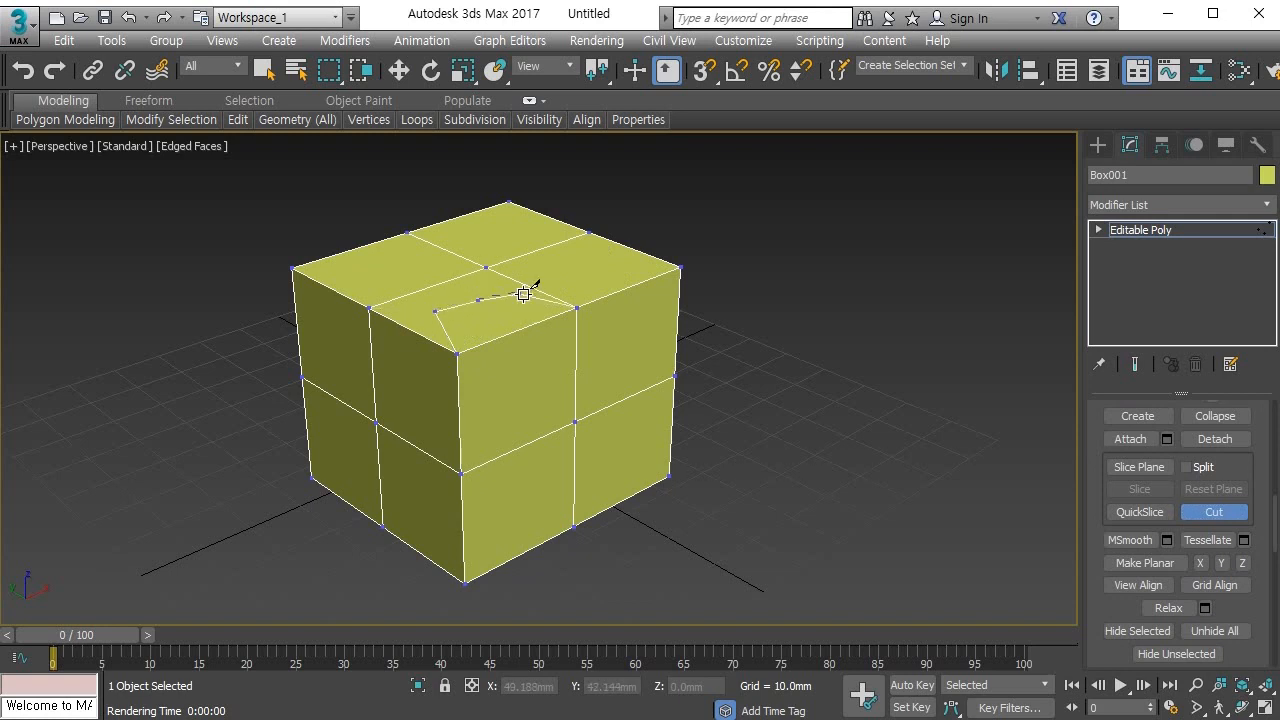
left_click(576, 307)
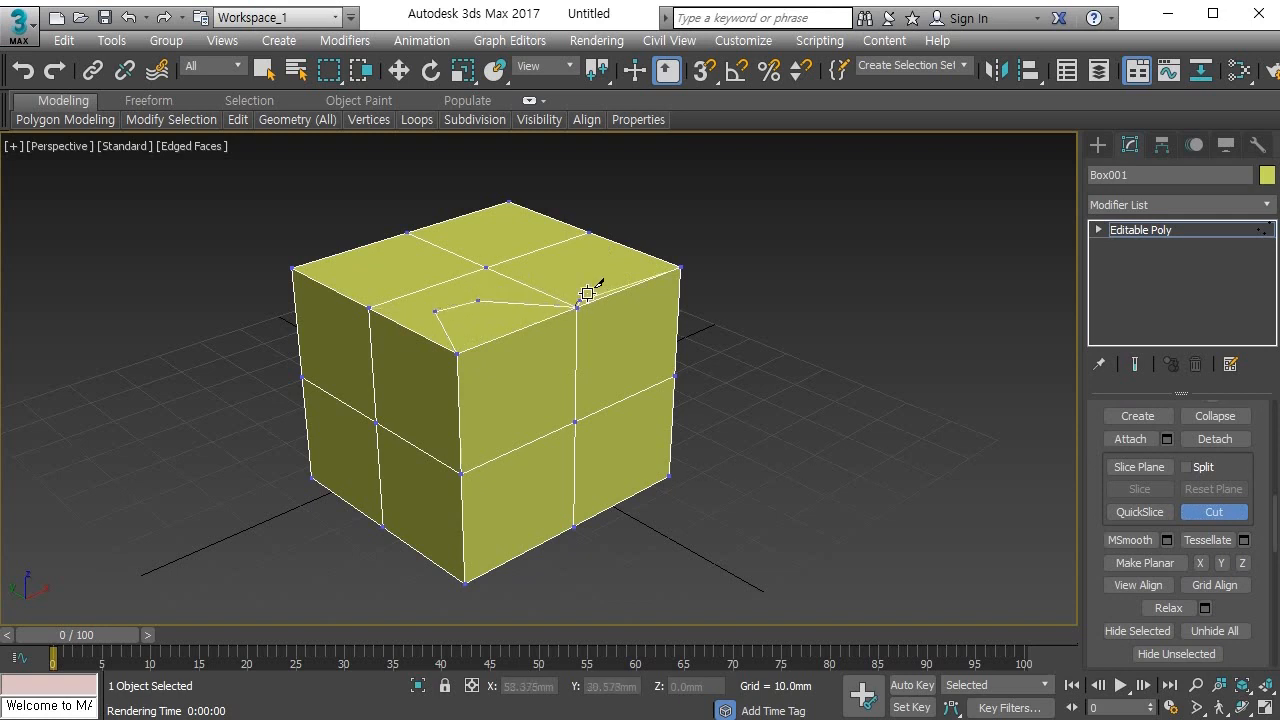
right_click(505, 280)
Step: Cut from the second interior vertex through two new points back to the first interior vertex, forming a closed four-sided shape on the top face
middle_click_drag(505, 276, 504, 391)
scroll(474, 417, "up", 3)
scroll(476, 415, "up", 4)
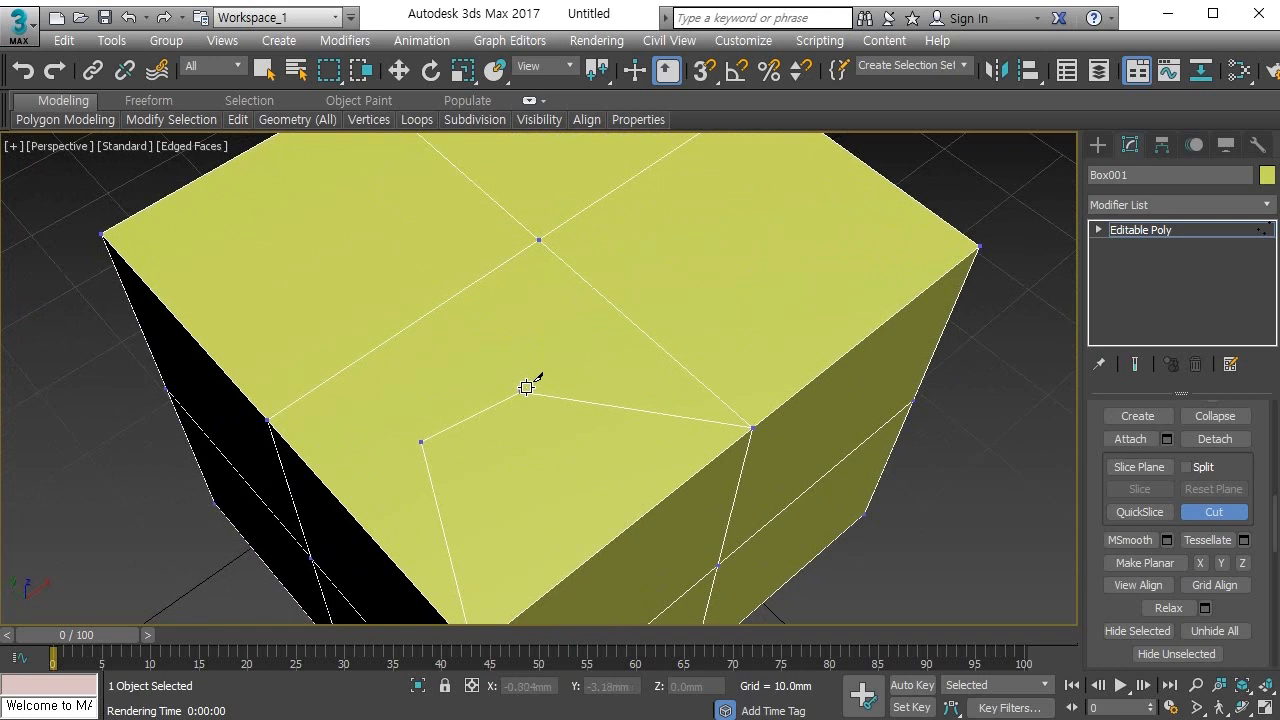
left_click(526, 387)
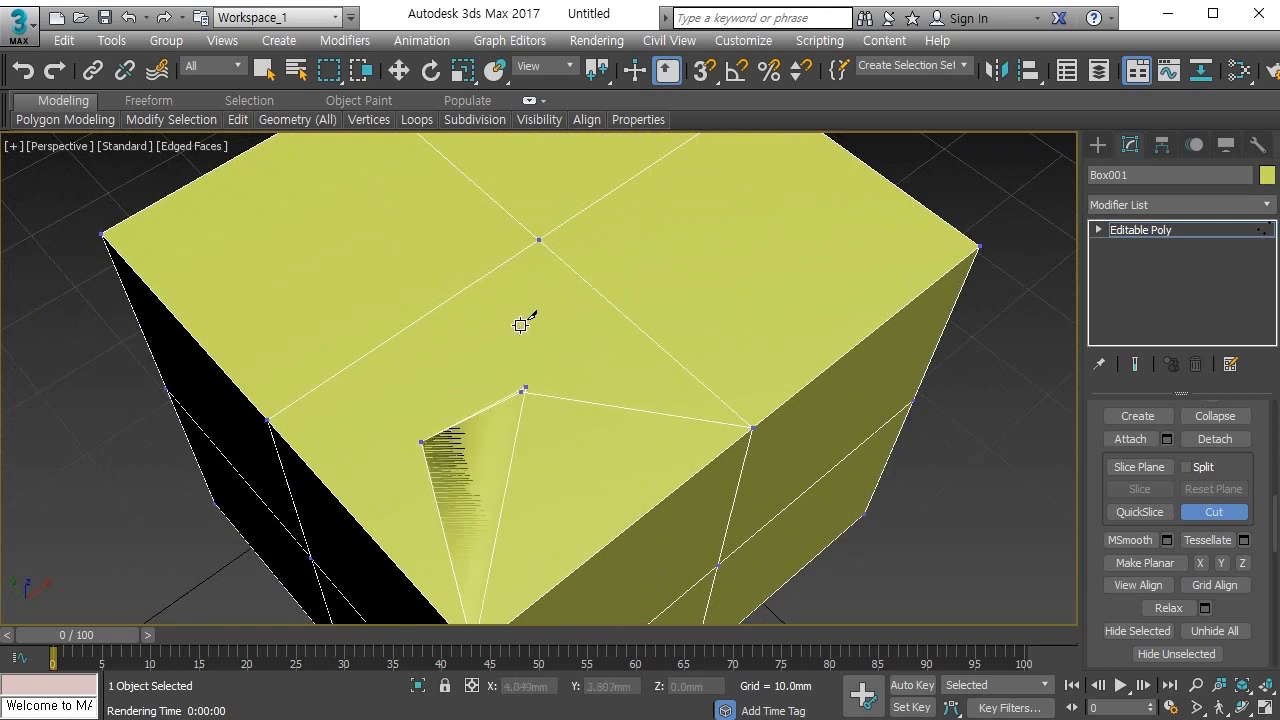
left_click(522, 390)
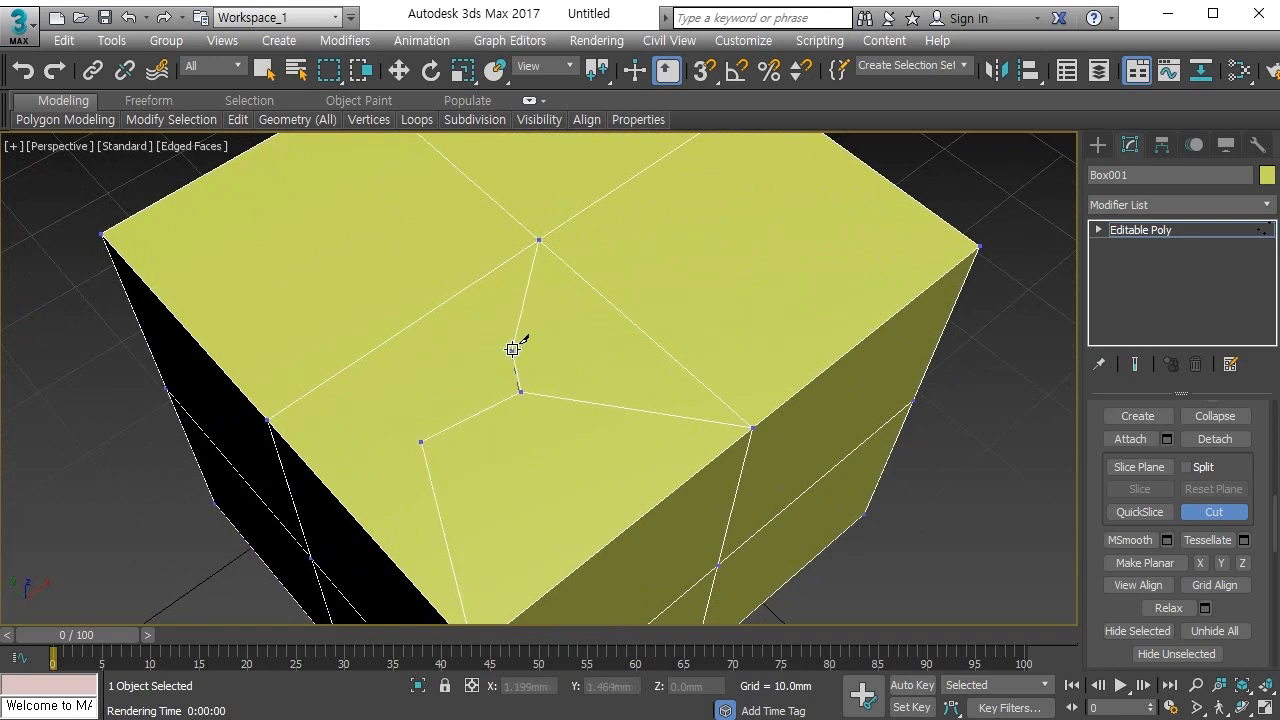
left_click(512, 334)
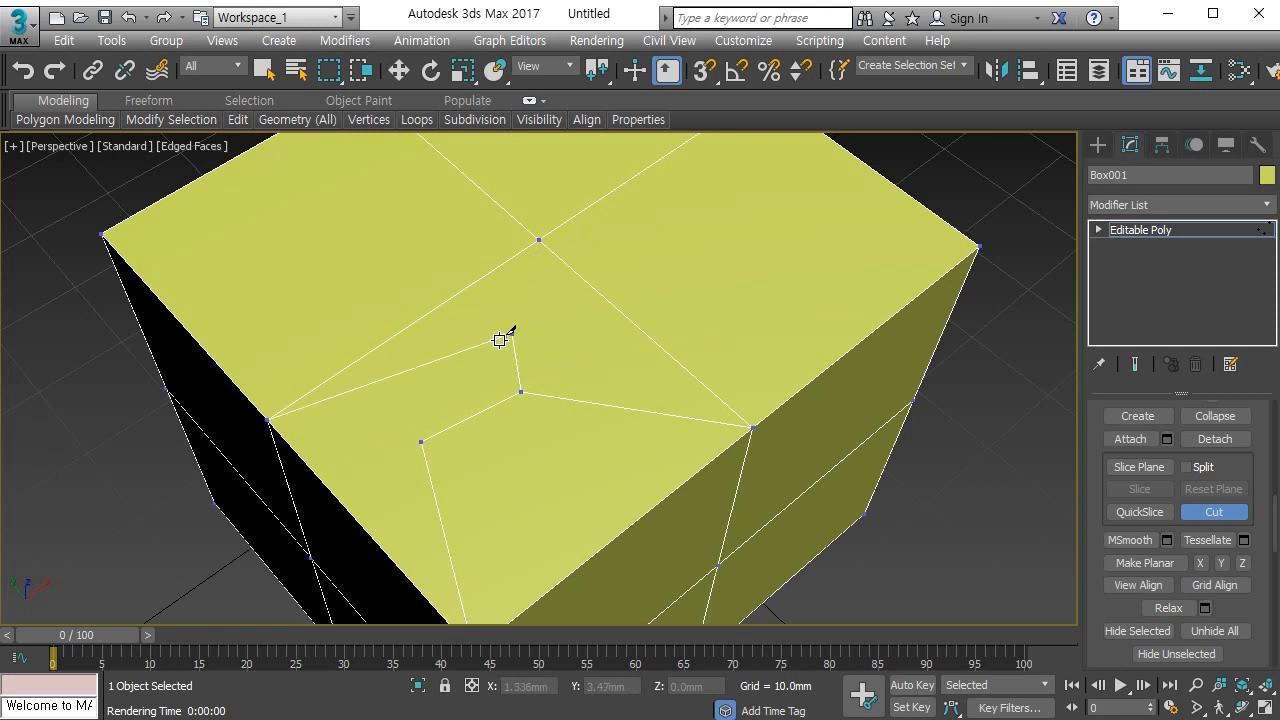
left_click(391, 387)
left_click(421, 441)
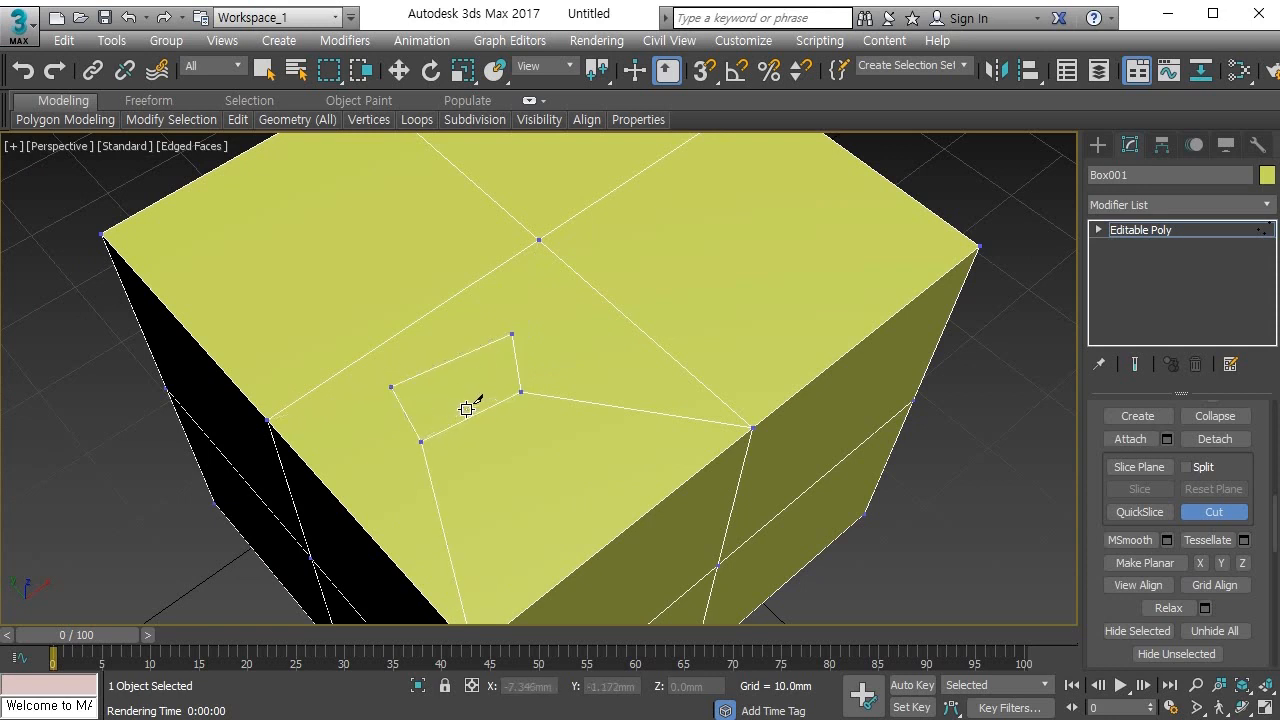
middle_click_drag(457, 397, 474, 371)
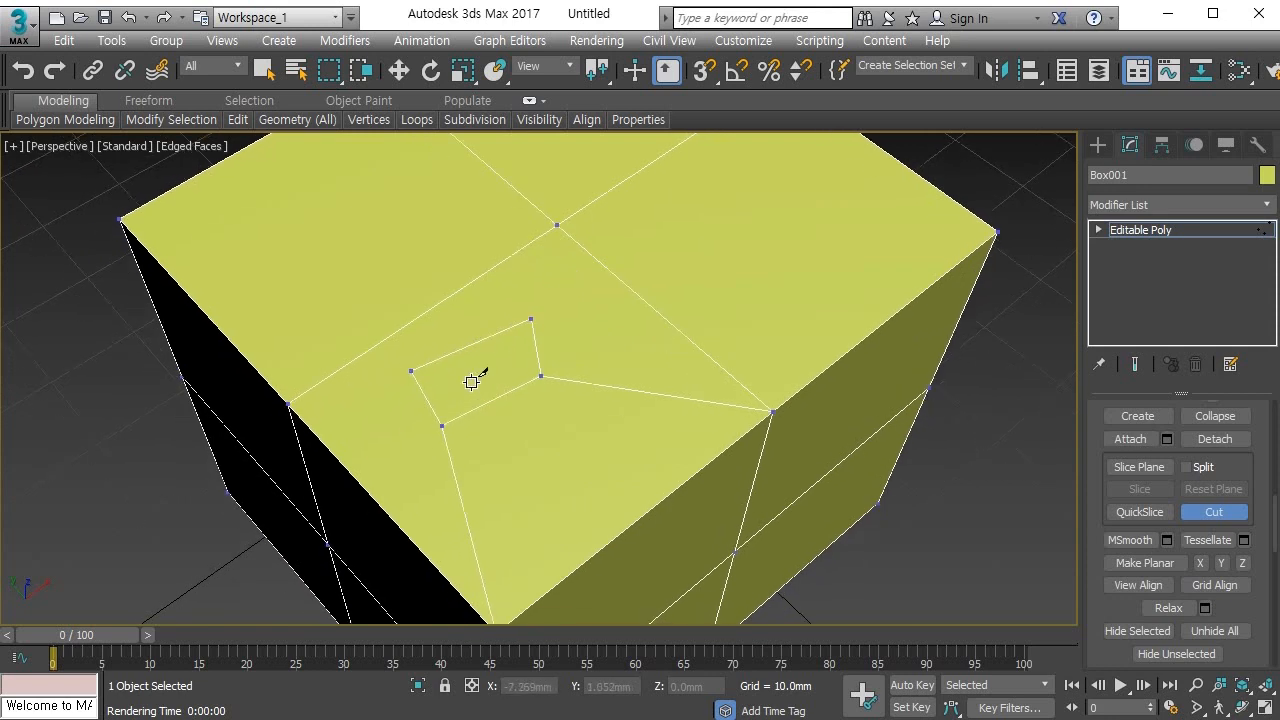
Step: Cut from the inner shape's two unconnected corners to the top face's centre vertex and to the adjacent edge's middle vertex
left_click(531, 317)
left_click(557, 224)
left_click(409, 371)
left_click(289, 402)
scroll(529, 457, "down", 3)
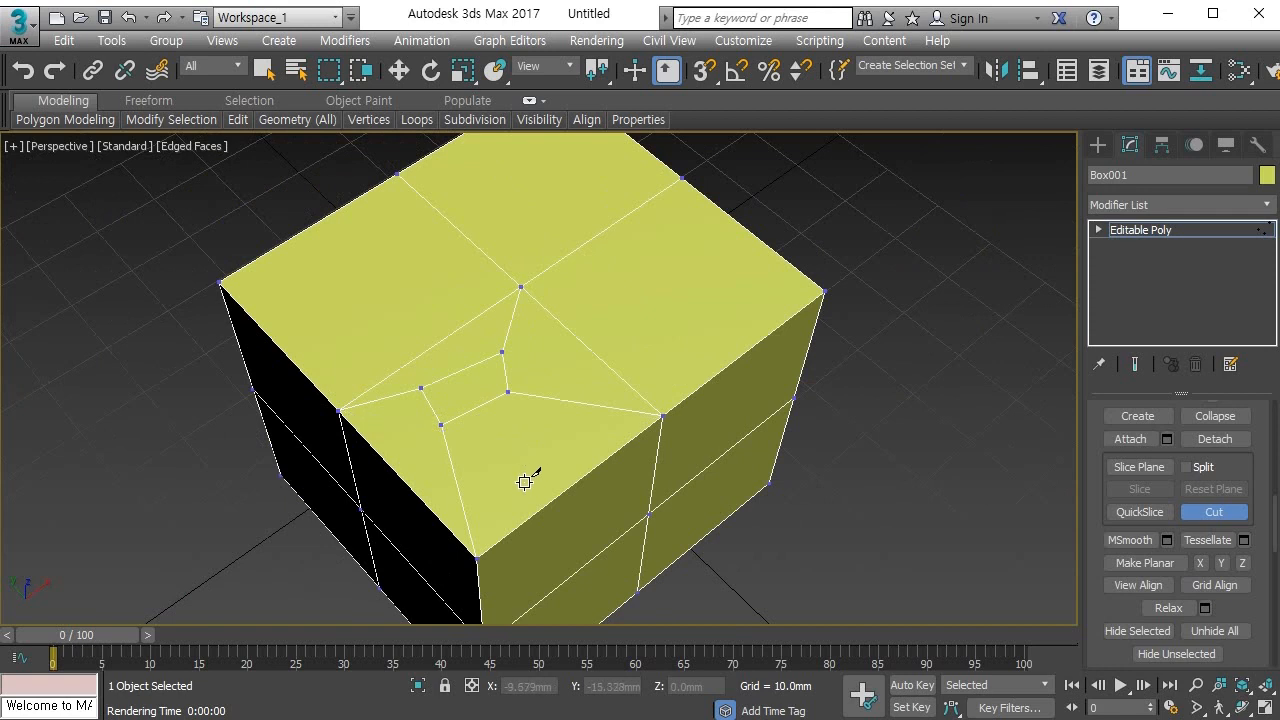
scroll(507, 444, "down", 2)
middle_click_drag(507, 444, 543, 443, "alt")
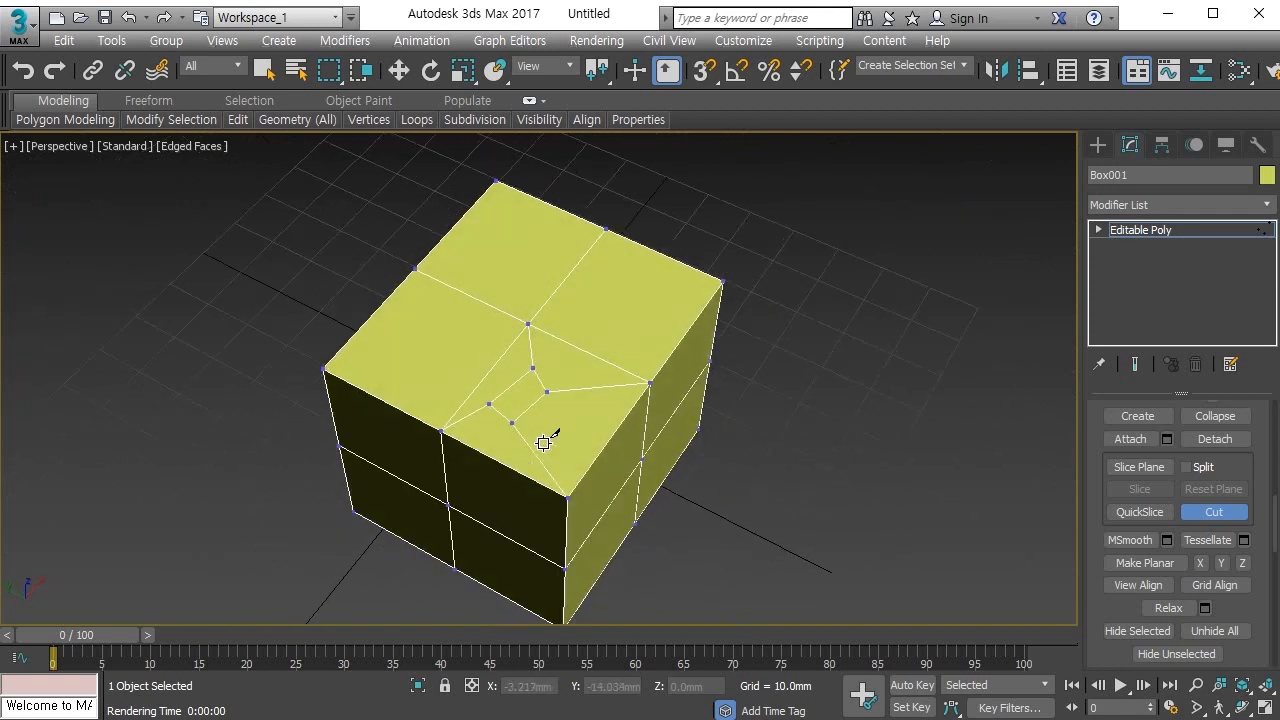
Step: Move the vertices of the inner four-sided shape within the top face to make it larger and more regular
scroll(543, 443, "up", 3)
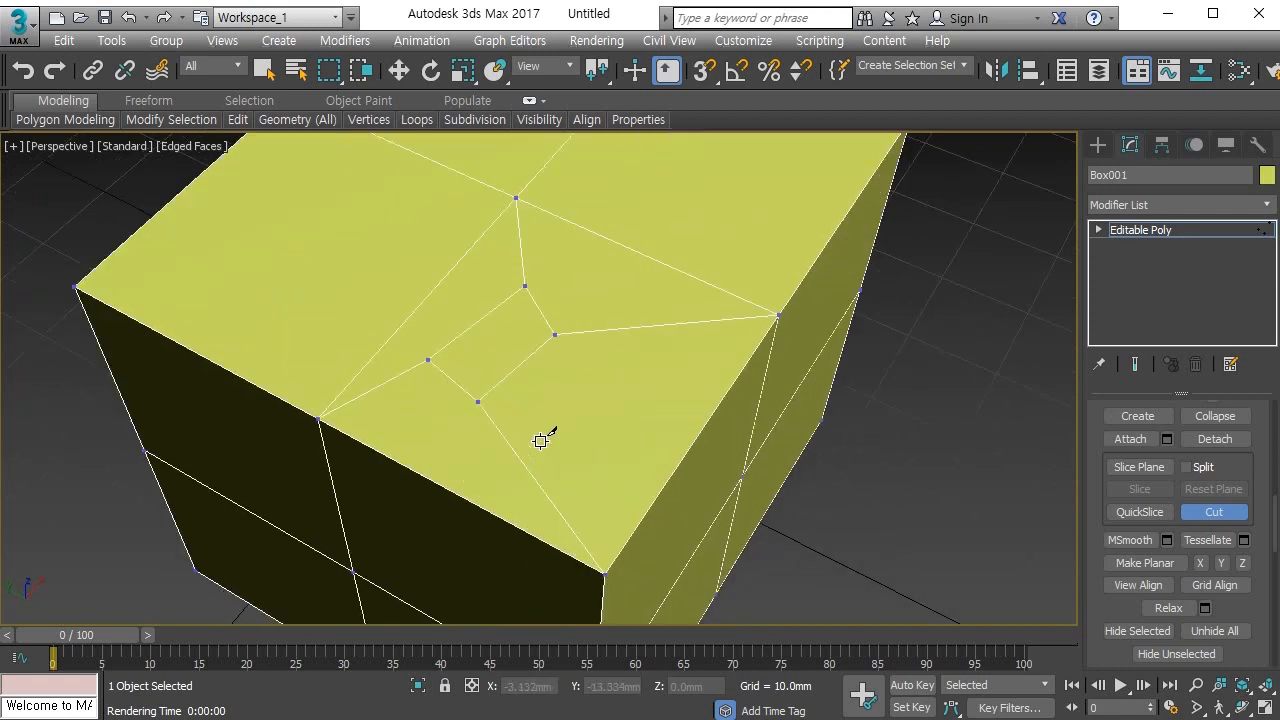
key("w")
left_click(478, 401)
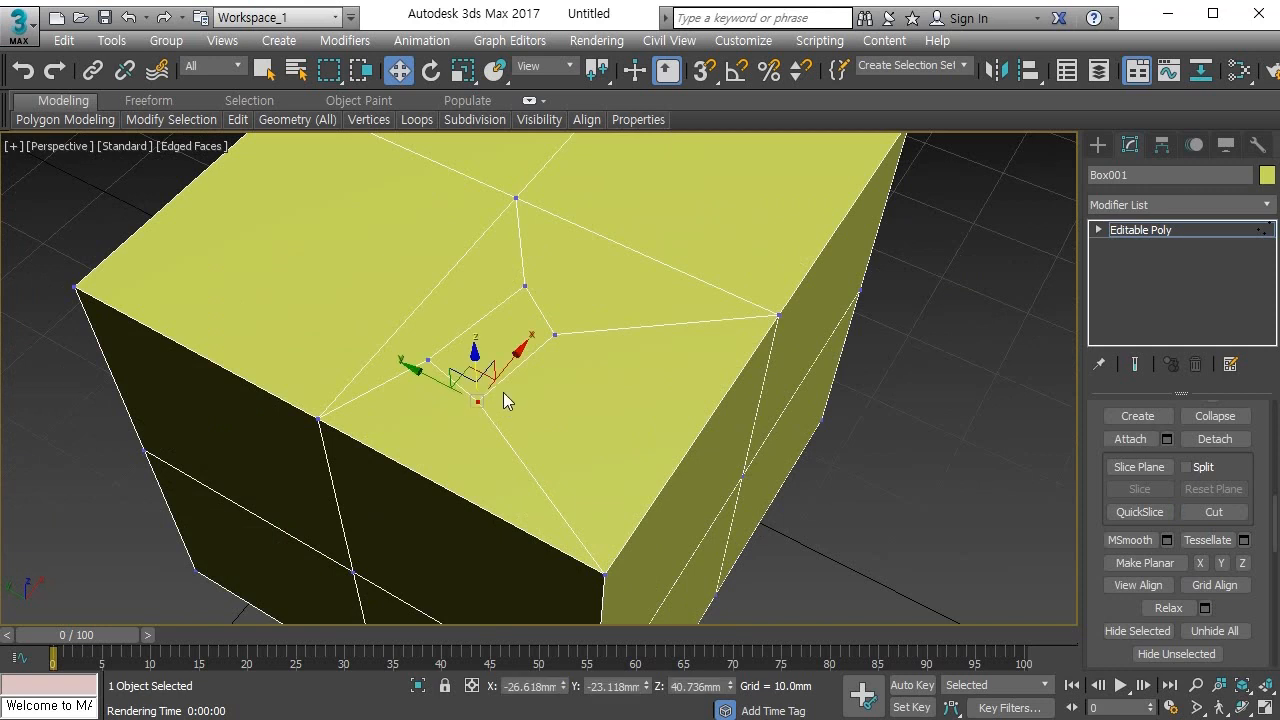
left_click_drag(425, 377, 619, 304)
left_click_drag(517, 279, 492, 291)
left_click(430, 362)
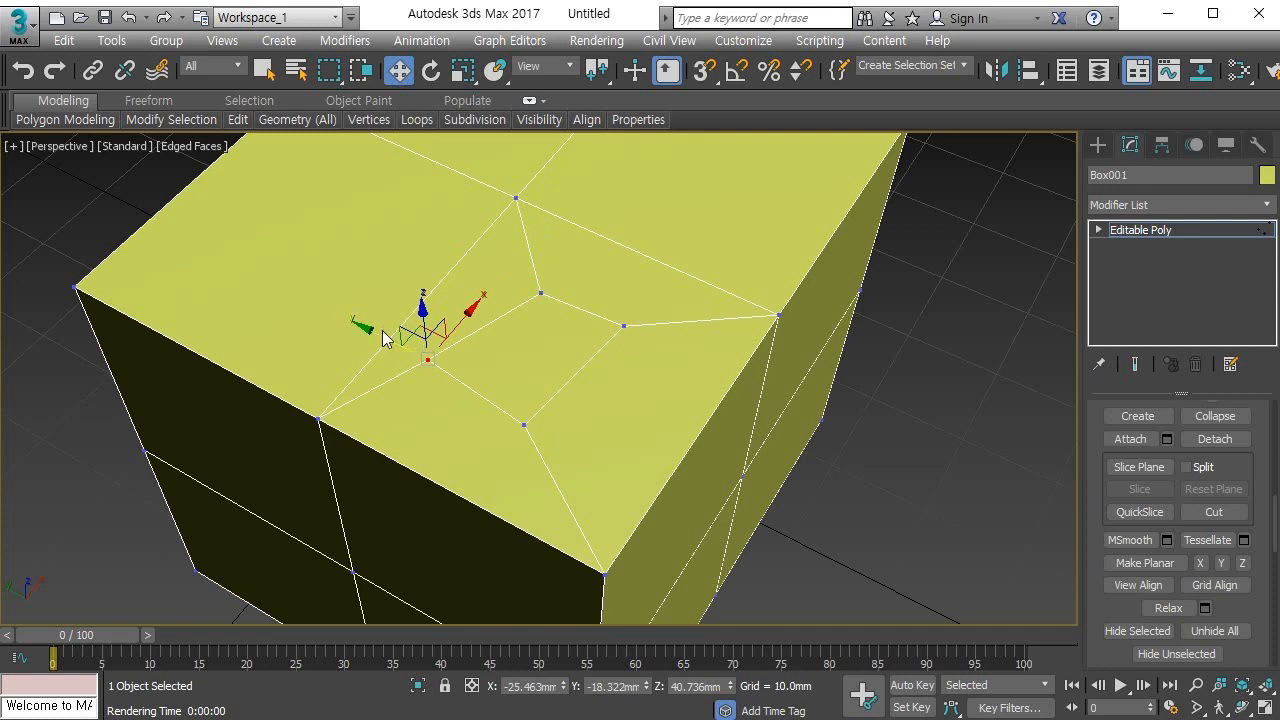
left_click_drag(374, 330, 402, 353)
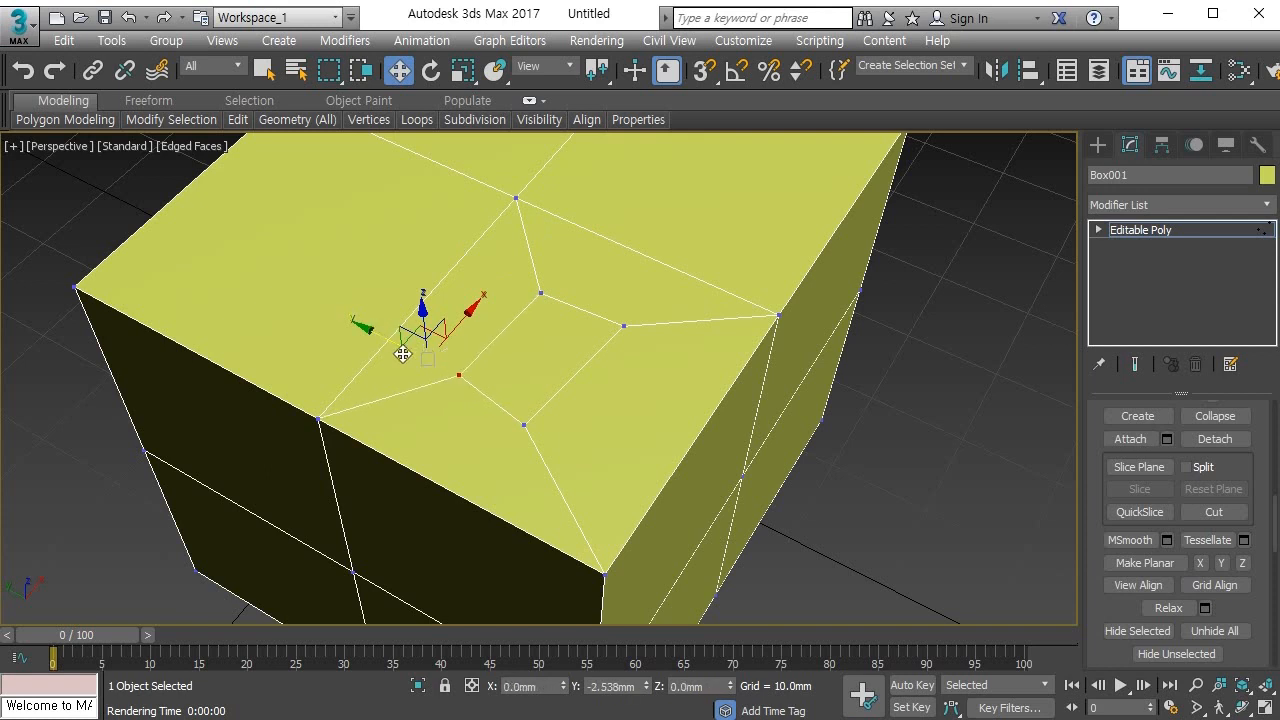
left_click(548, 411)
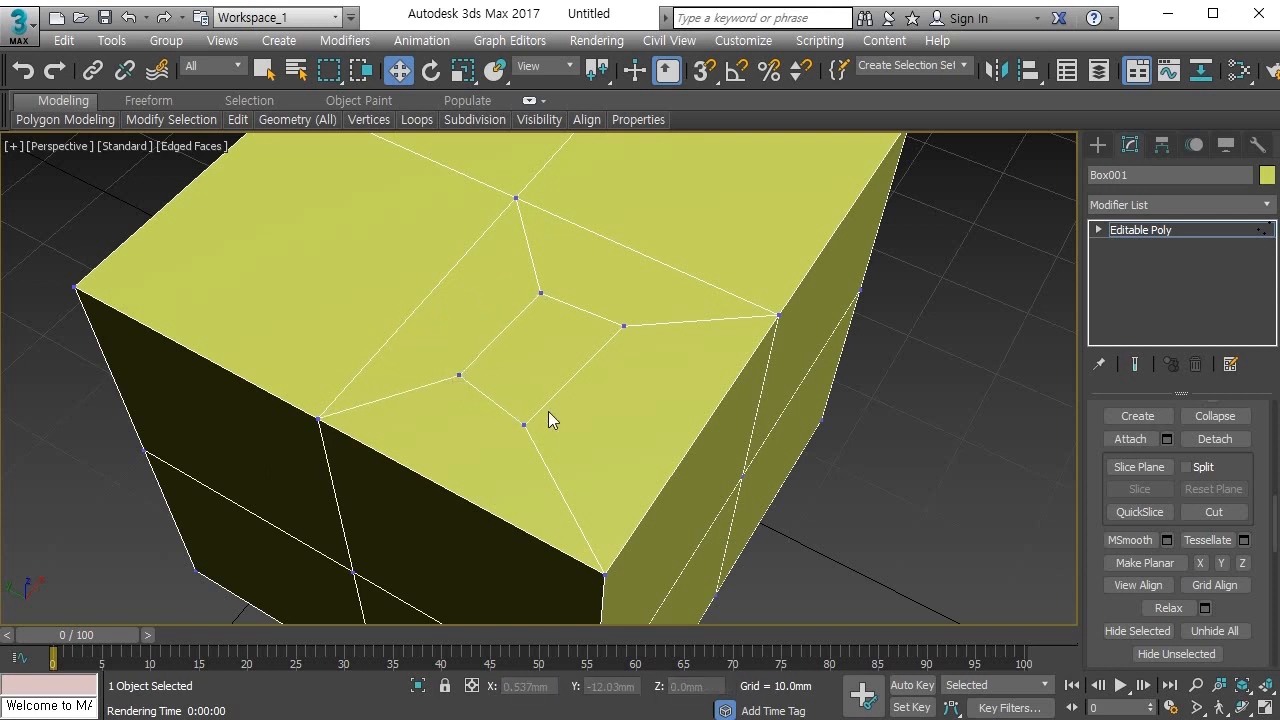
Step: In polygon editing, select the inner four-sided polygon on the top face and raise it slightly along Z
key("4")
left_click(523, 358)
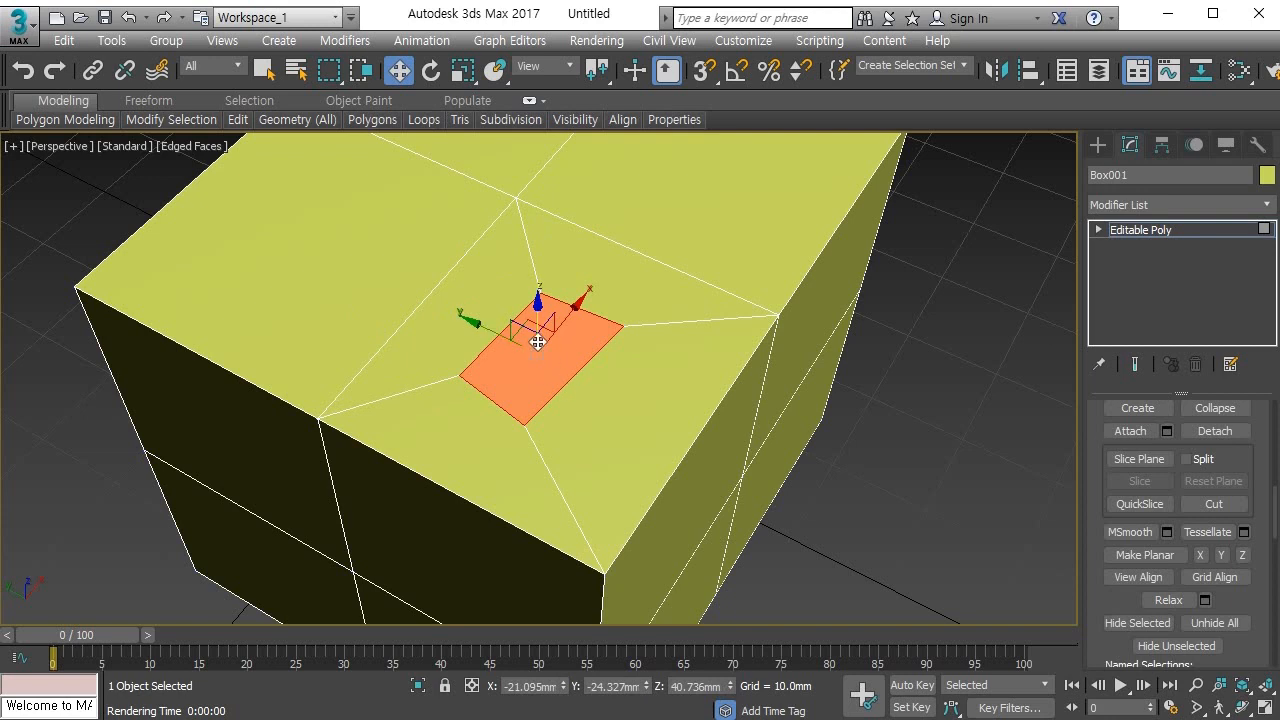
middle_click_drag(534, 334, 594, 263, "alt")
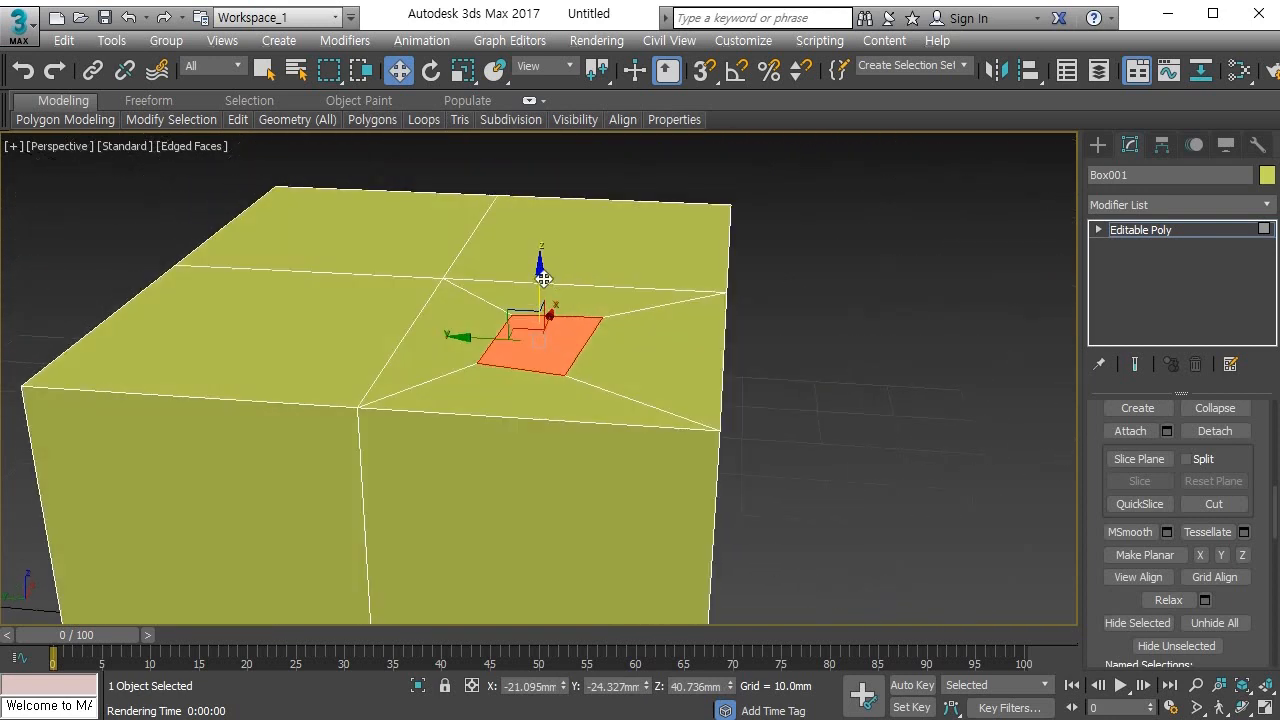
mouse_move(543, 272)
left_mouse_down()
mouse_move(534, 249)
mouse_move(529, 286)
mouse_move(540, 242)
mouse_move(537, 283)
mouse_move(537, 268)
left_mouse_up()
middle_click_drag(537, 268, 480, 361, "alt")
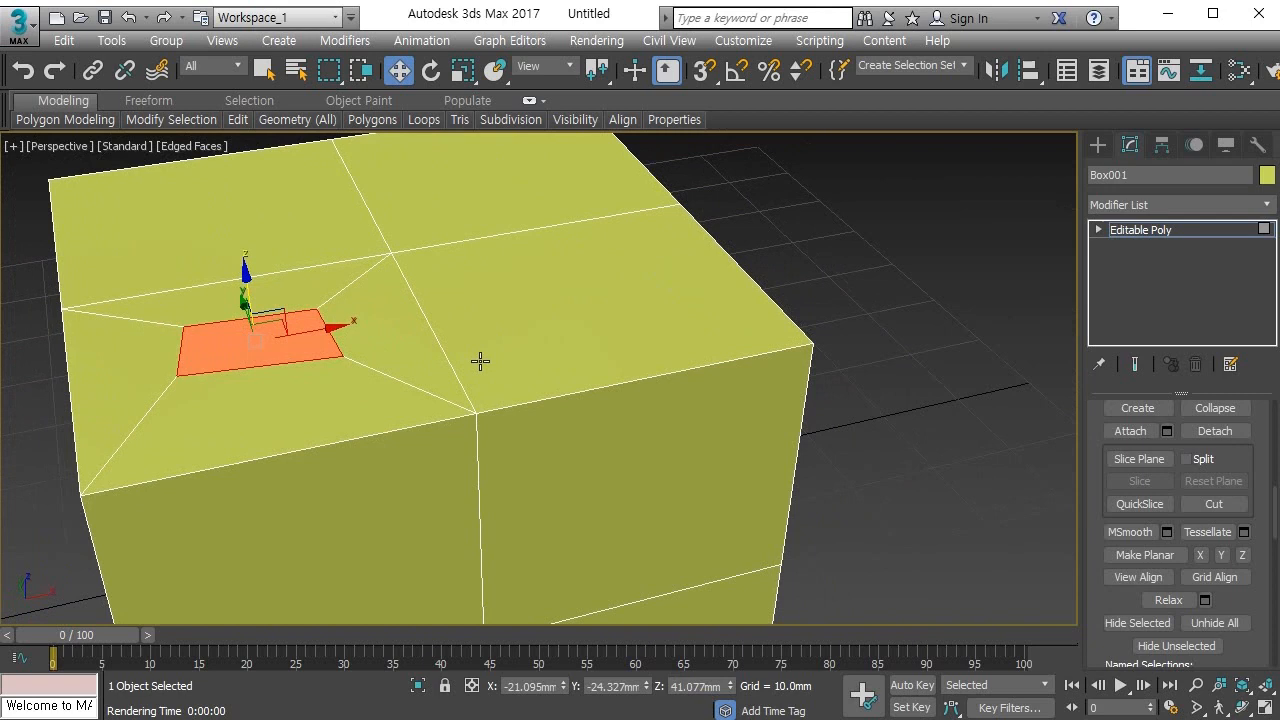
Step: Select the uncut top polygon beside the cut area for comparison and clear the selection
left_click(565, 403)
left_click(577, 297)
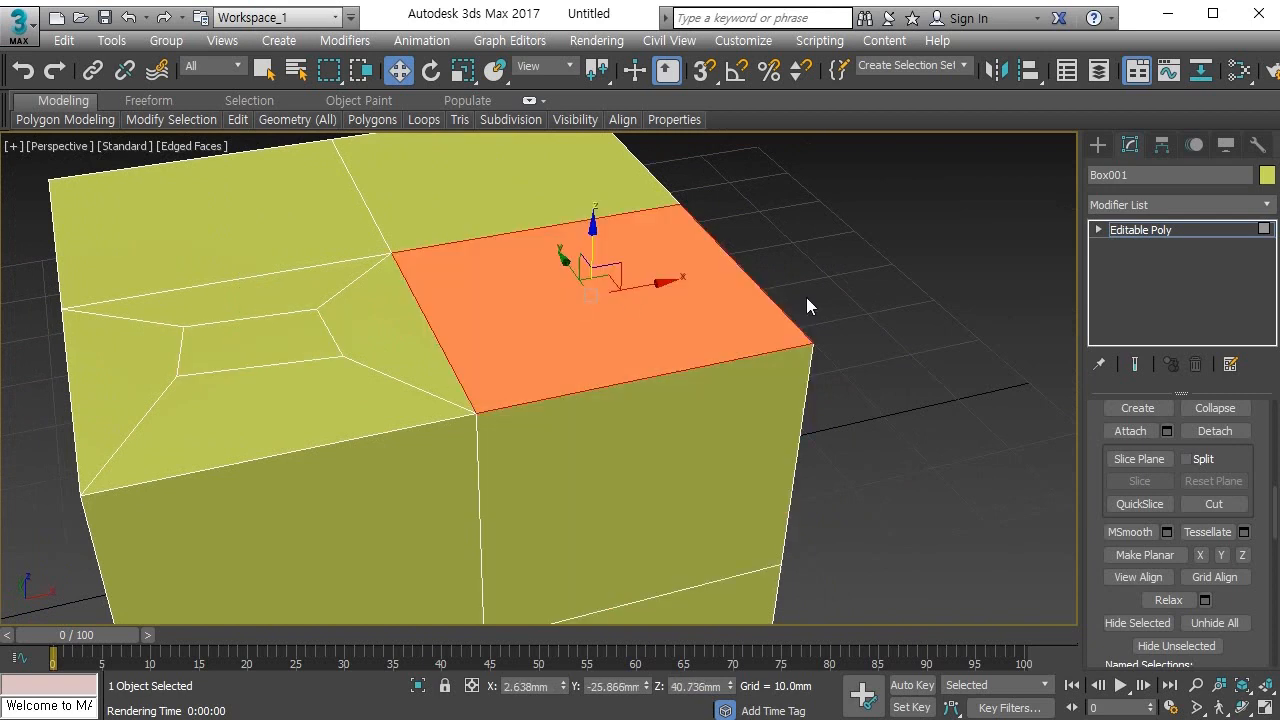
left_click(890, 294)
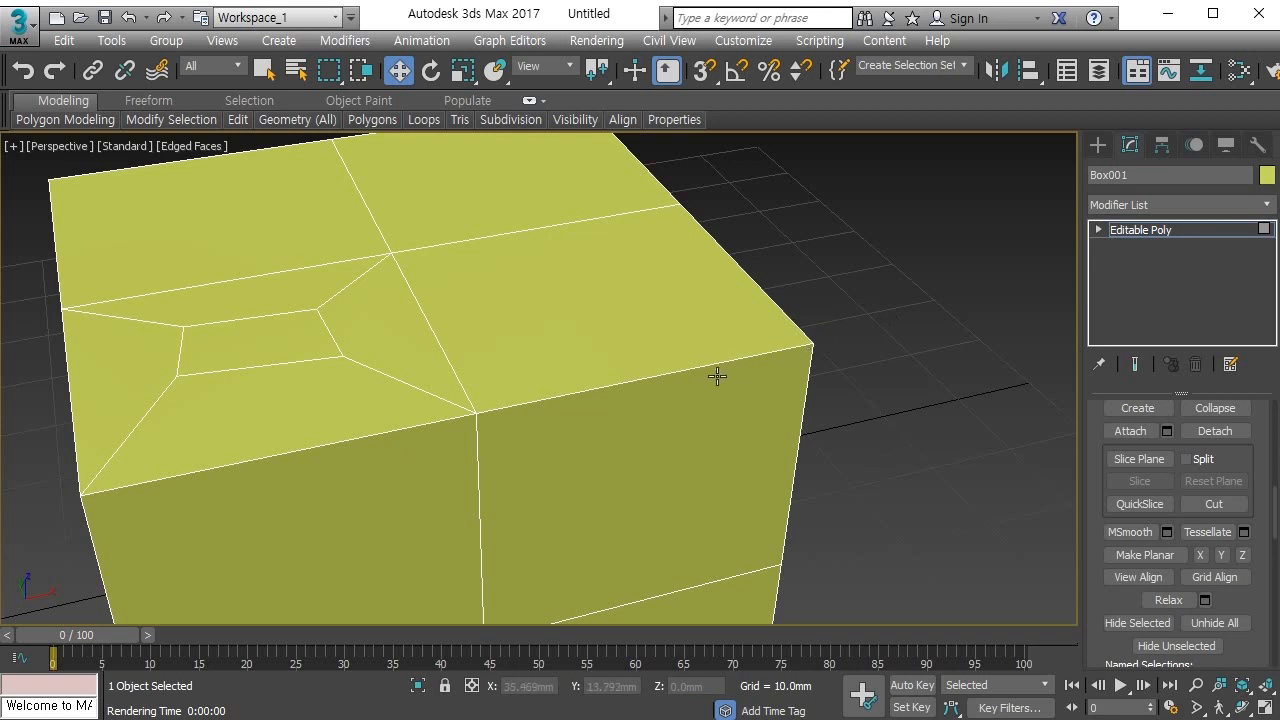
Step: Delete all of the box's polygons, leave polygon editing and delete the emptied object
key("ctrl+a")
key("Delete")
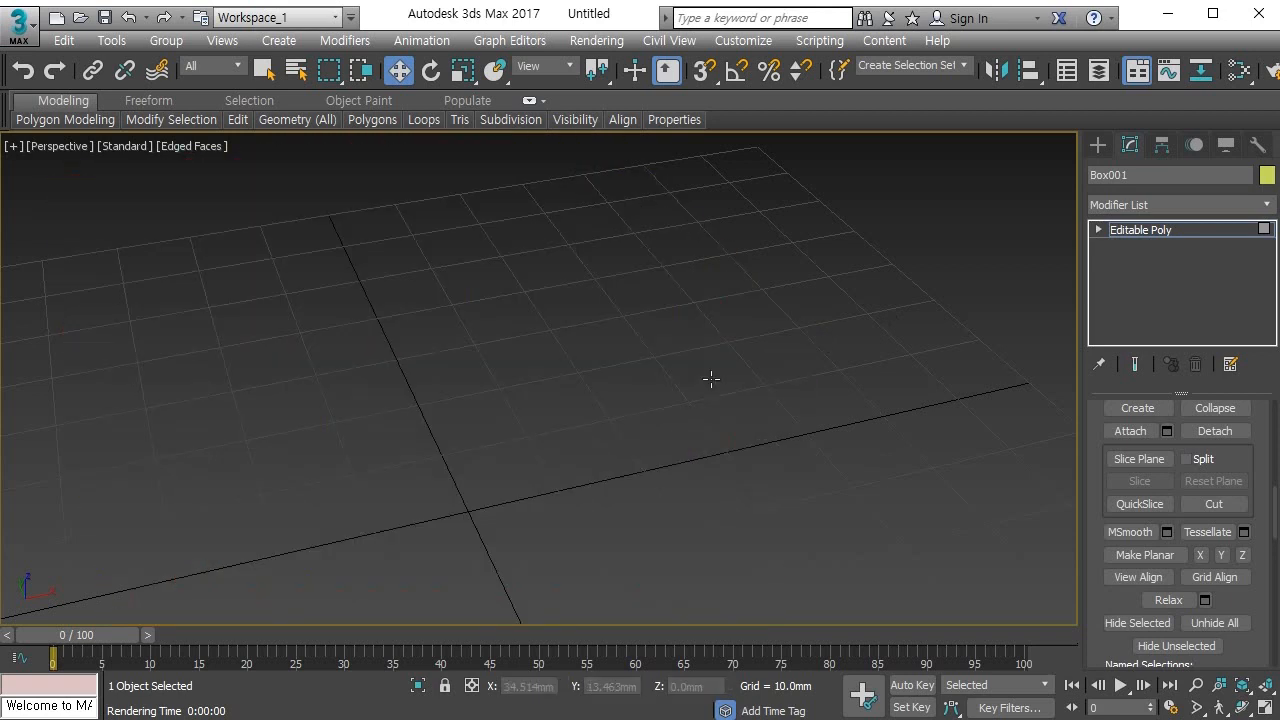
key("4")
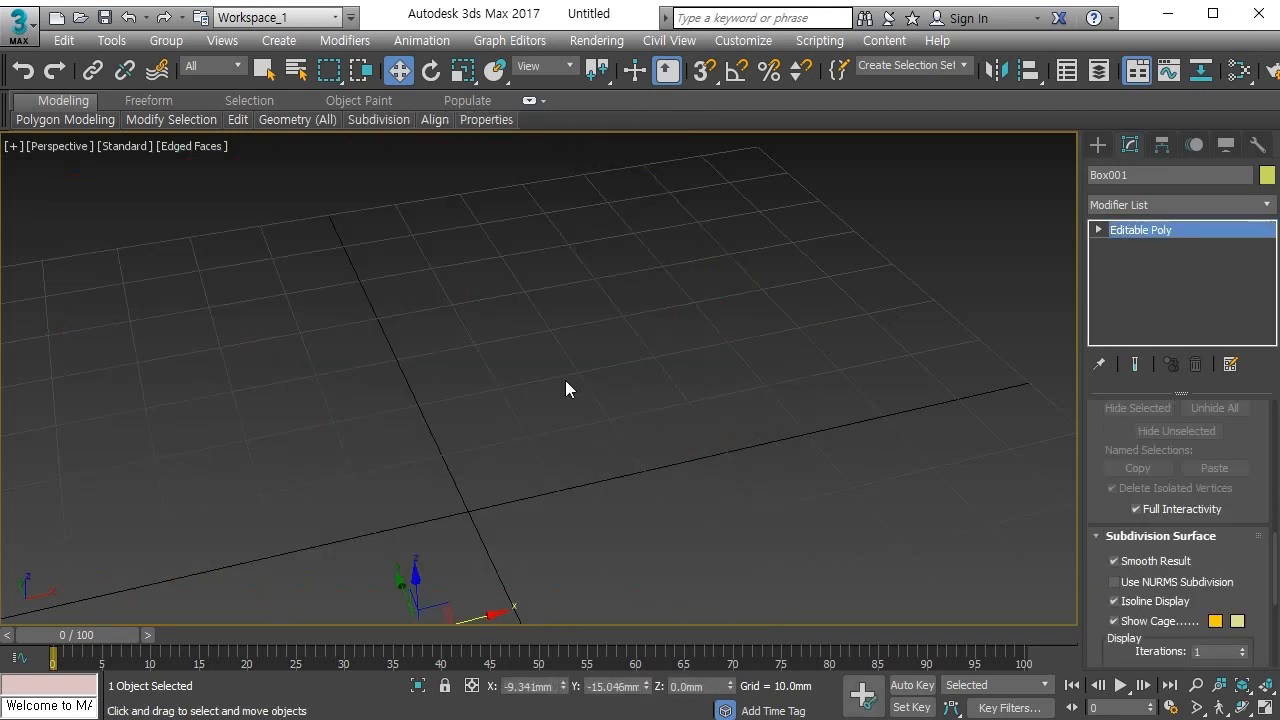
key("z")
key("Delete")
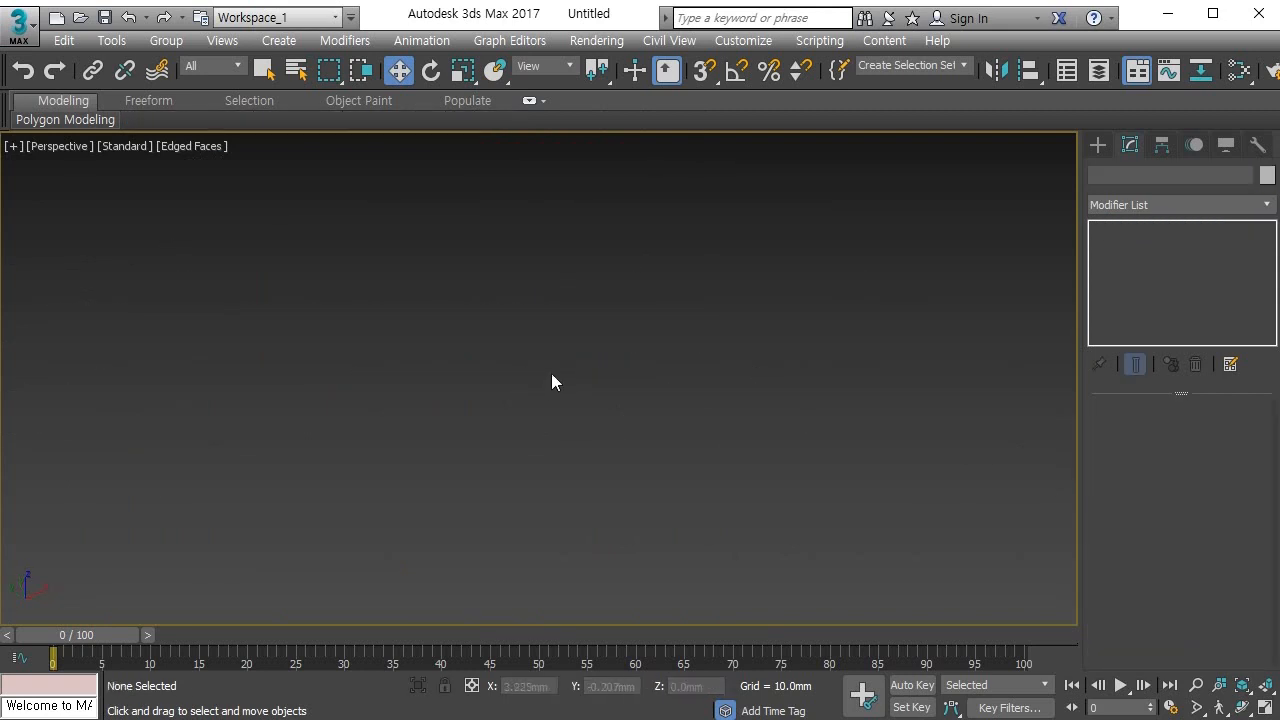
Step: Create a box about 35 mm long, 41 mm wide and 38 mm high
left_click(1097, 144)
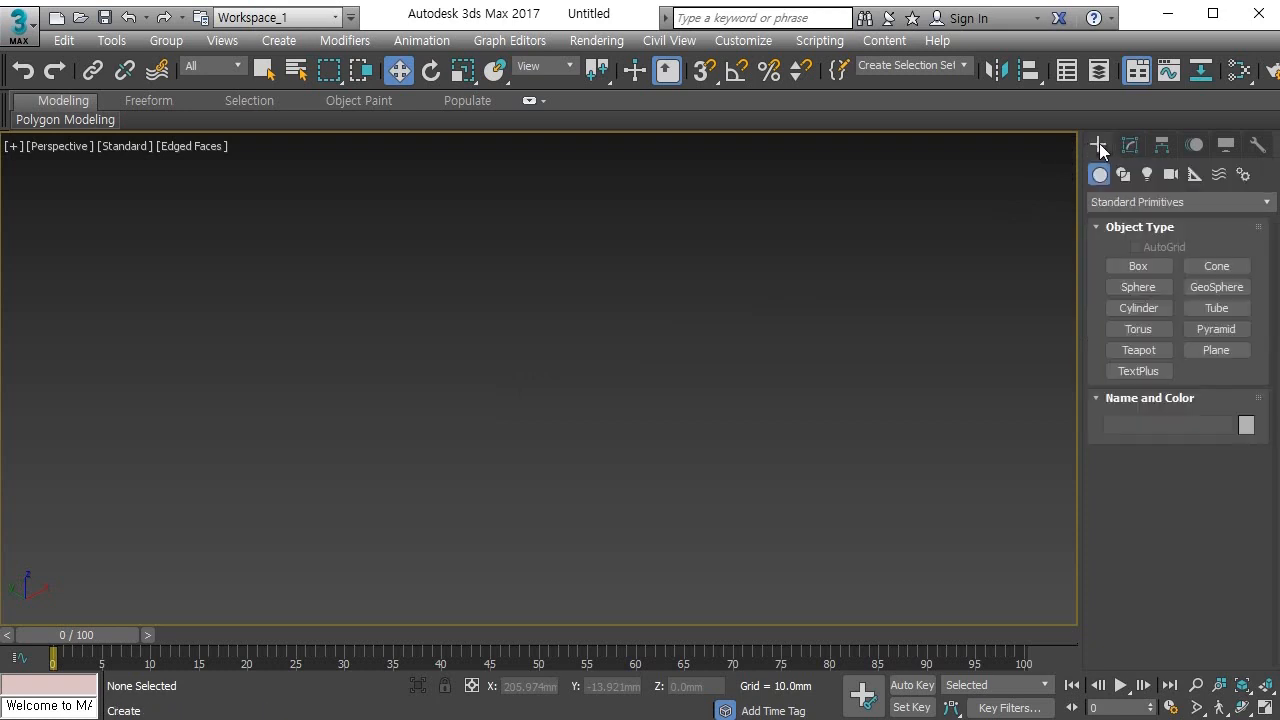
left_click(1136, 266)
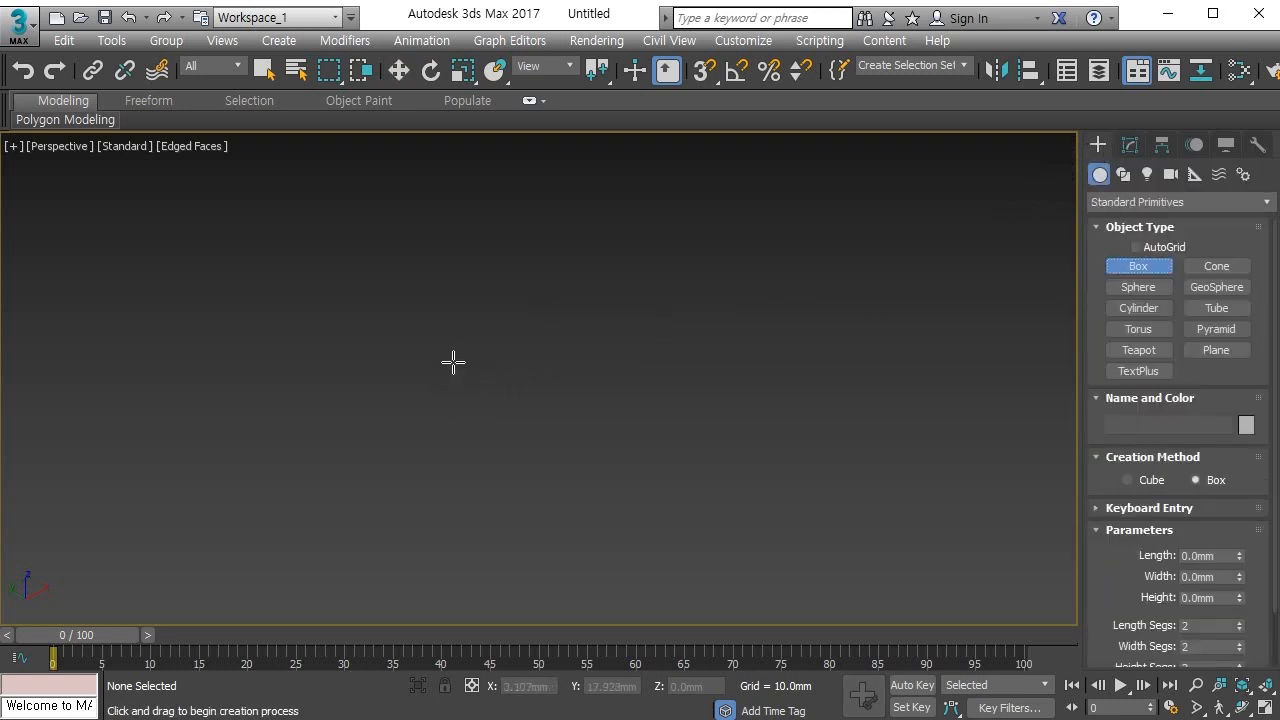
left_click_drag(545, 382, 538, 530)
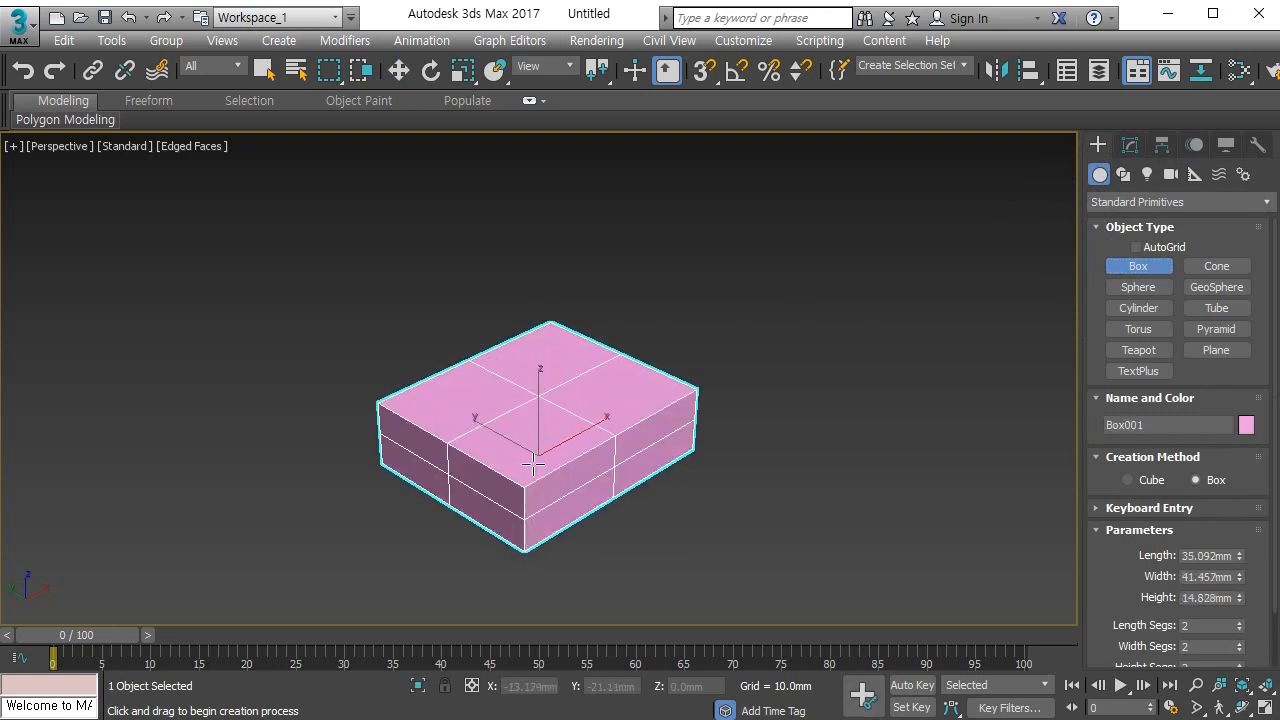
left_click(537, 394)
Step: Set the new box's length, width and height segments to 1
double_click(1208, 625)
type("1")
key("Tab")
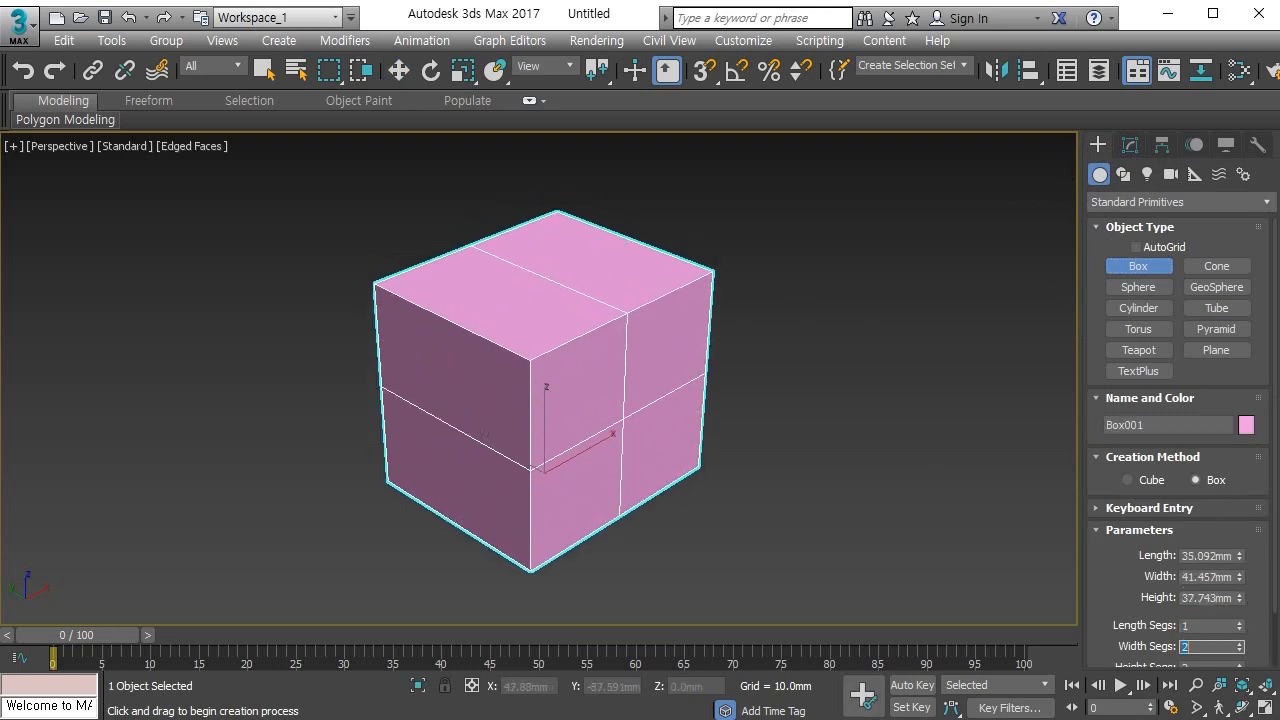
type("1")
key("Tab")
type("1")
key("Tab")
left_click_drag(1094, 600, 1093, 536)
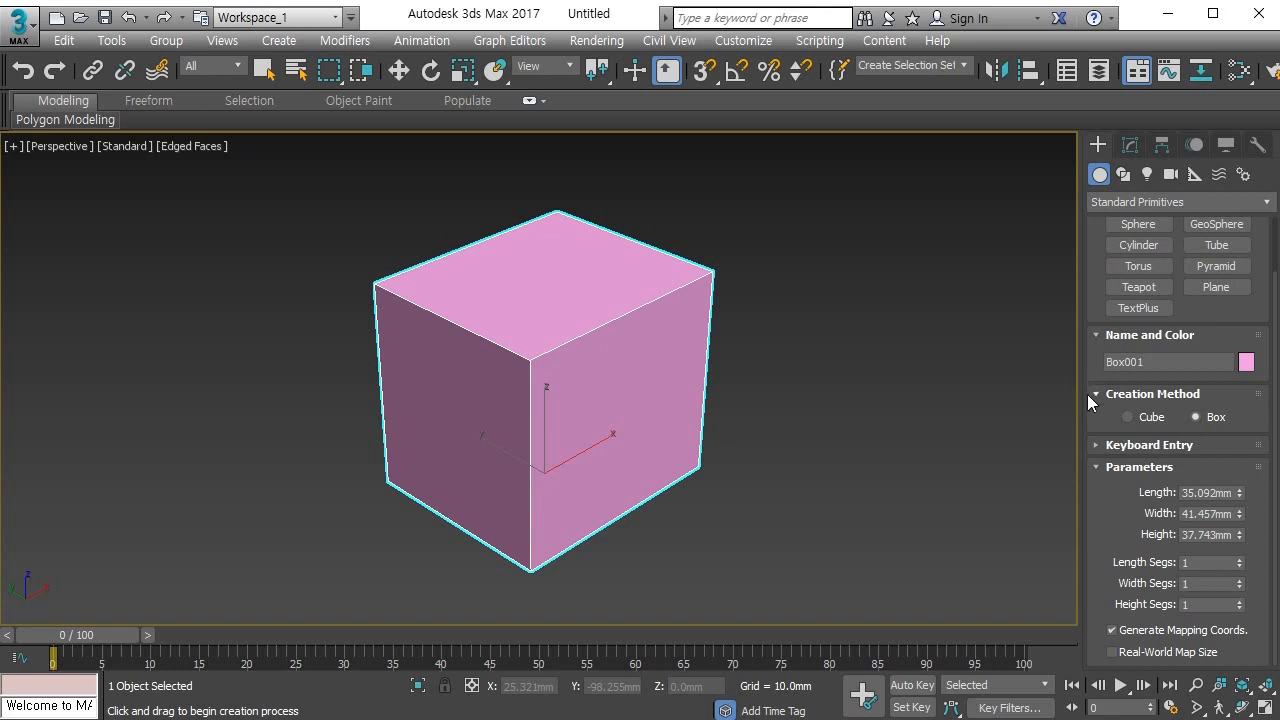
Step: Finish box creation and convert the box to an Editable Poly
key("w")
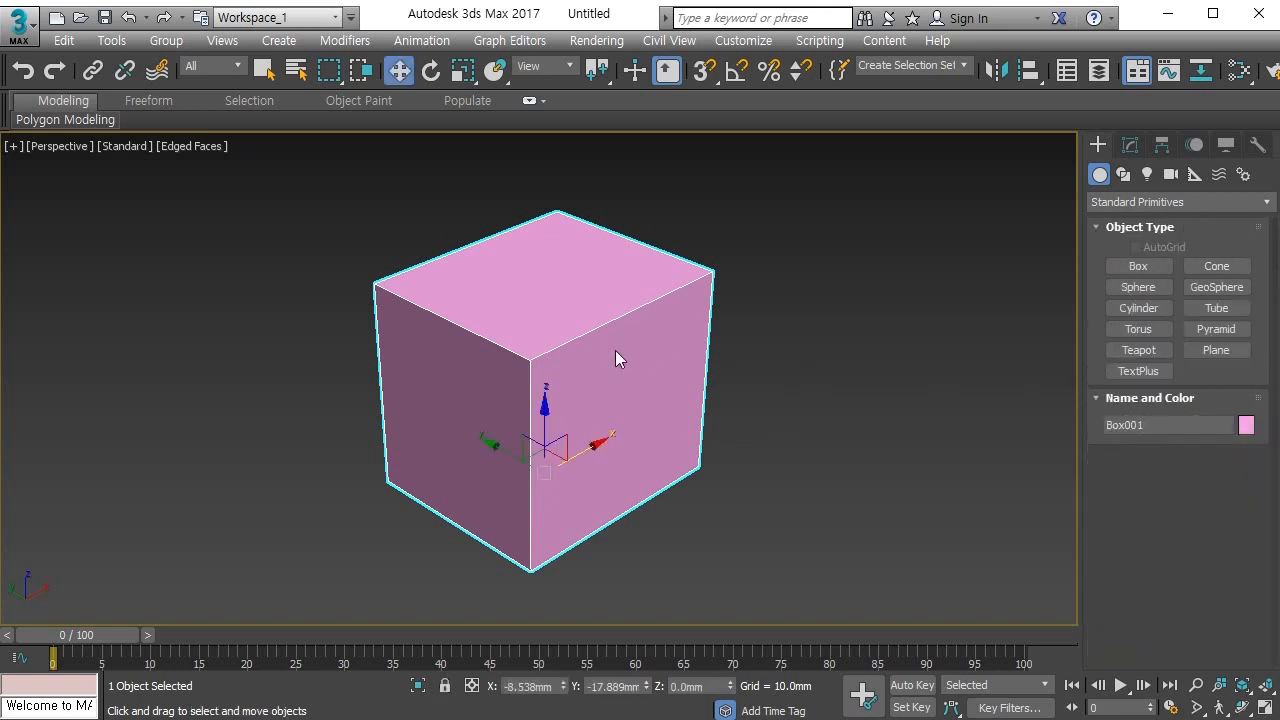
right_click(558, 268)
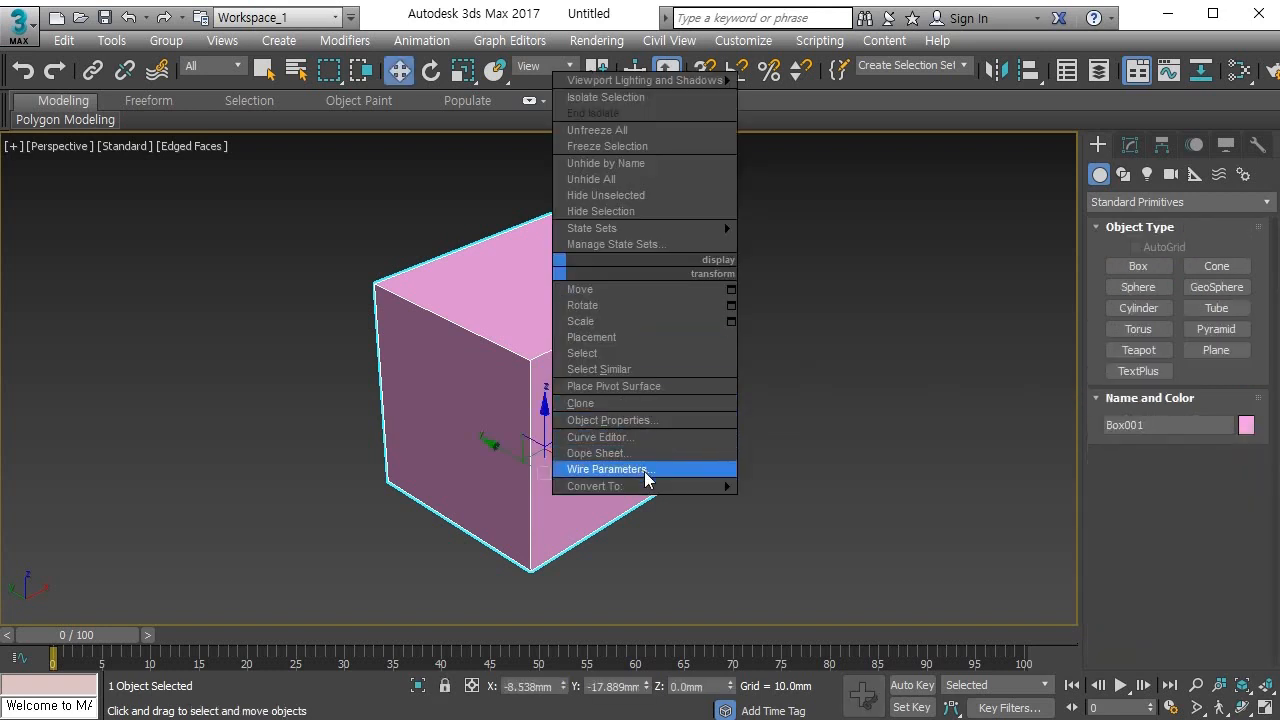
mouse_move(748, 486)
left_click(806, 505)
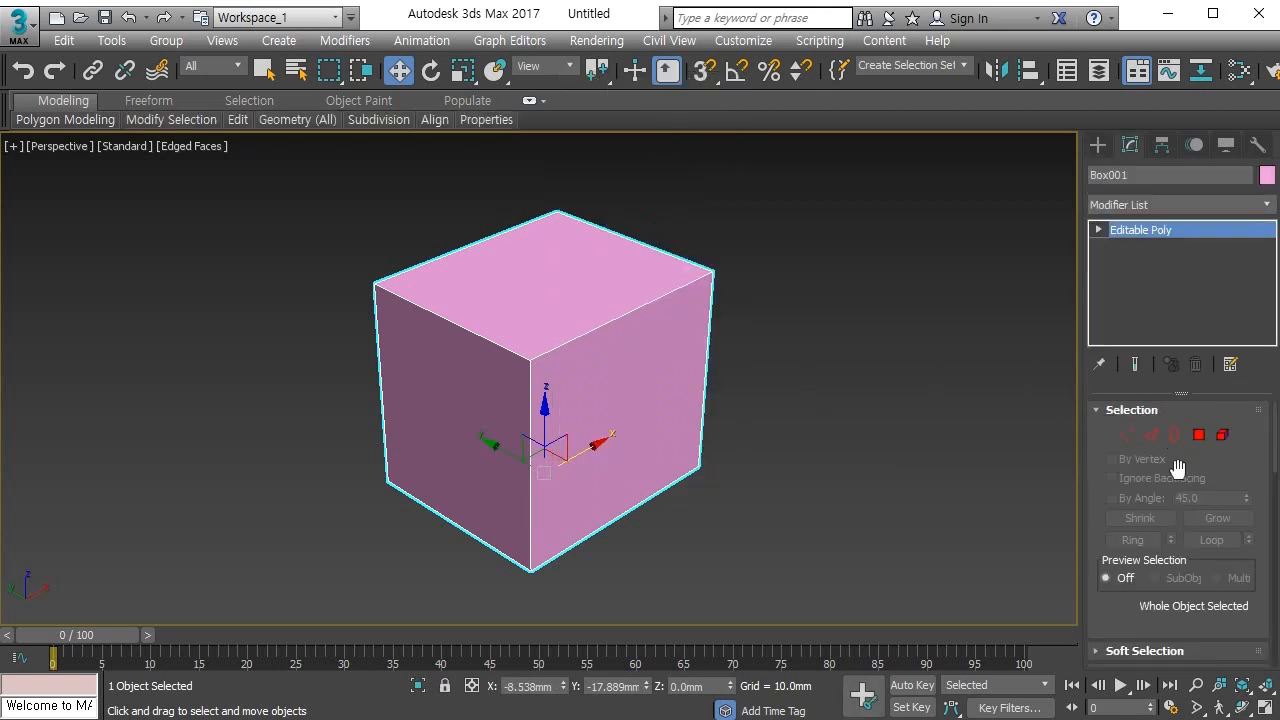
Step: Look through the Editable Poly settings in vertex editing, down to the MSmooth, Tessellate, Make Planar and Relax tools
left_click_drag(1106, 614, 1126, 251)
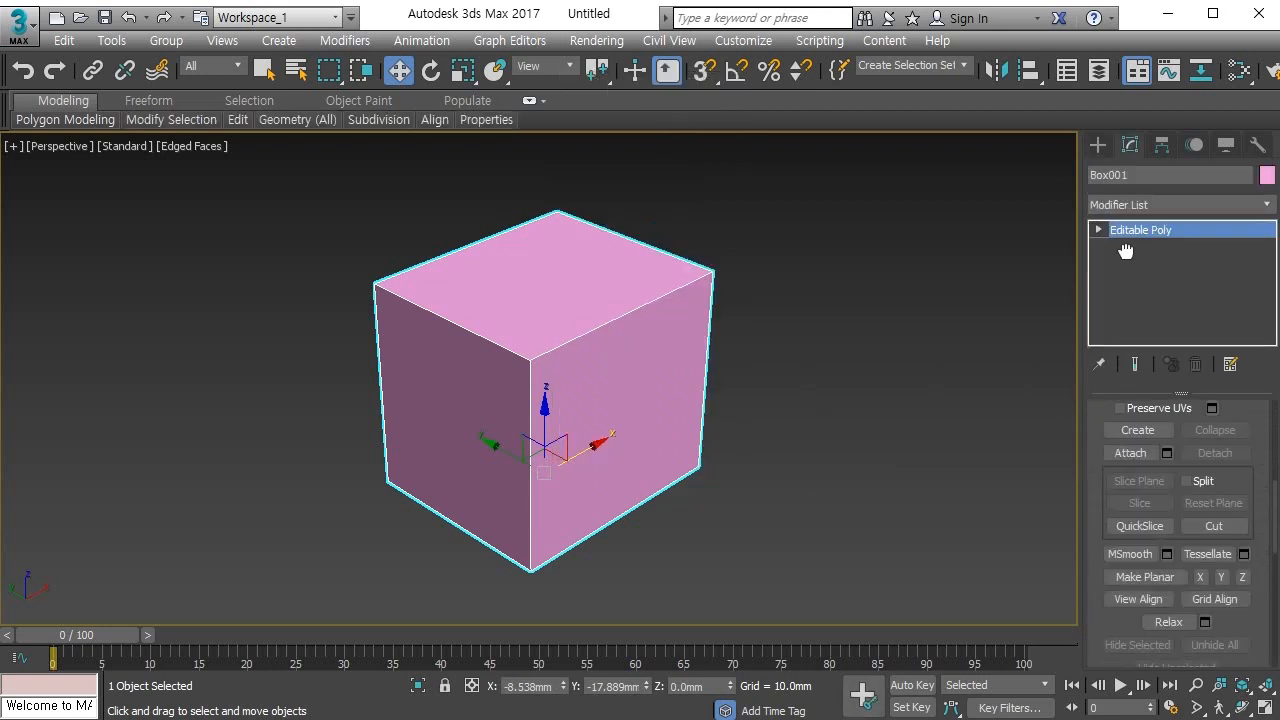
left_click_drag(1108, 628, 1085, 719)
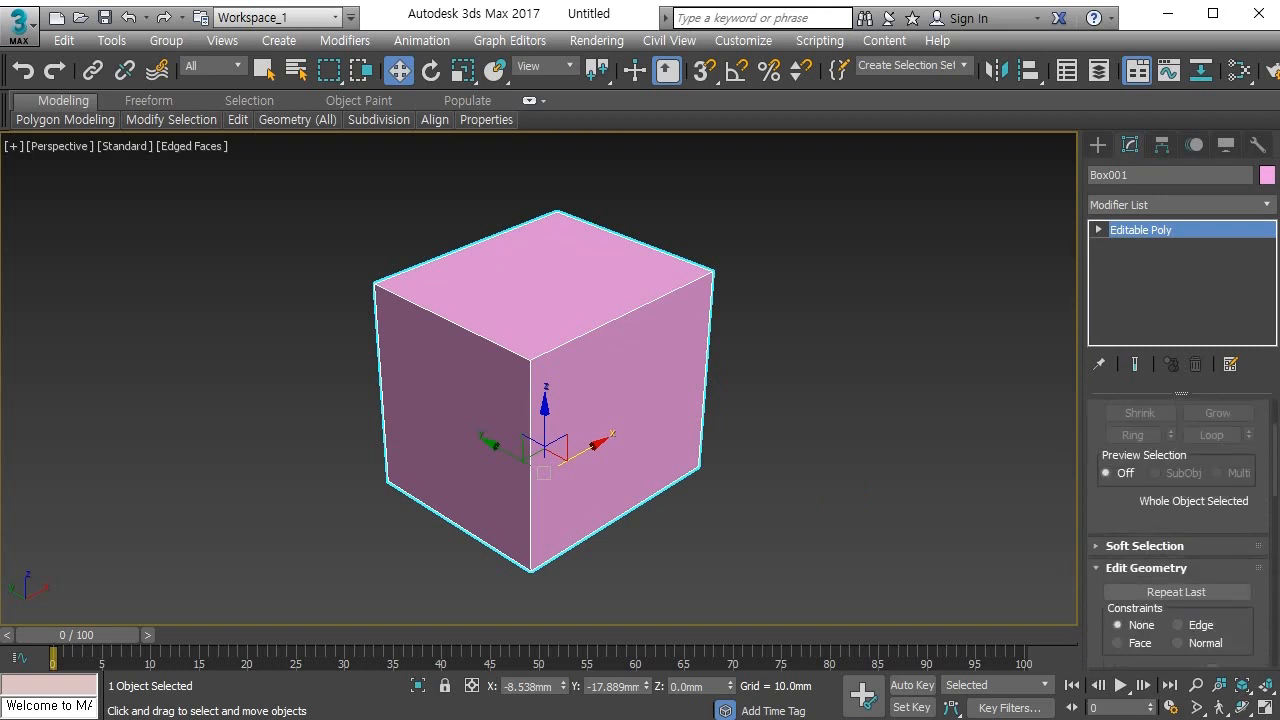
key("1")
left_click(1114, 548)
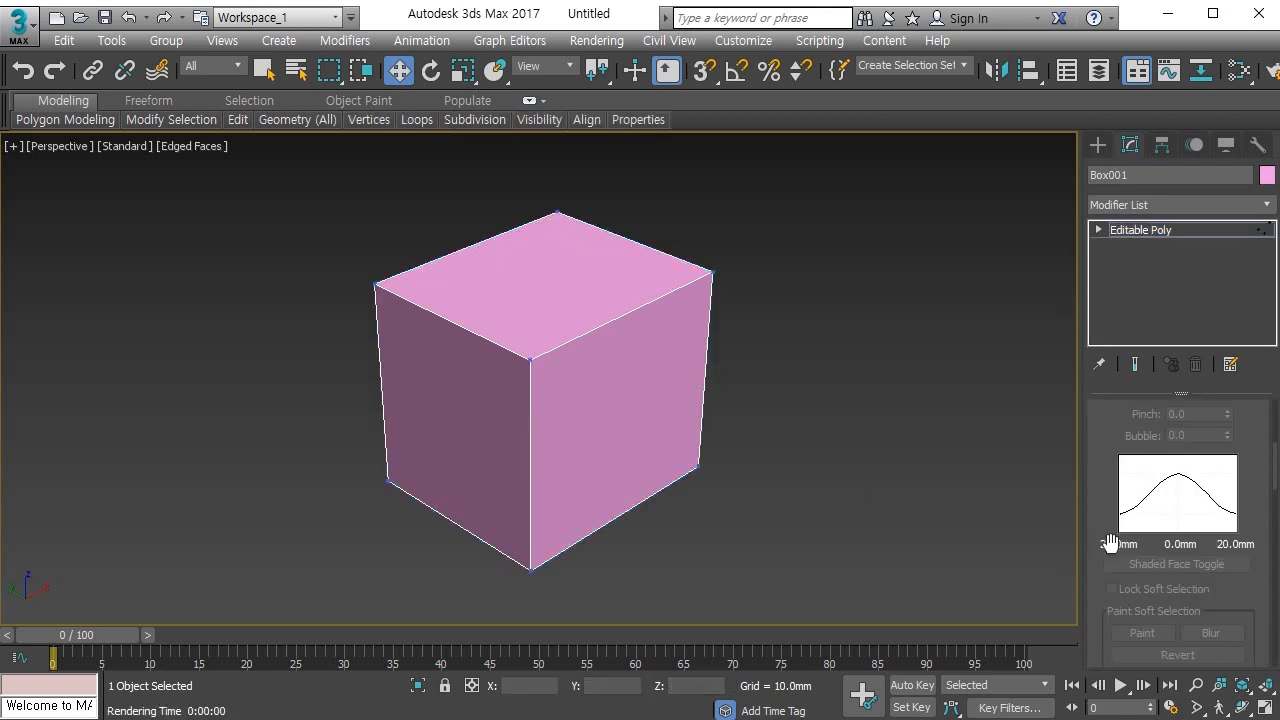
left_click_drag(1108, 574, 1113, 235)
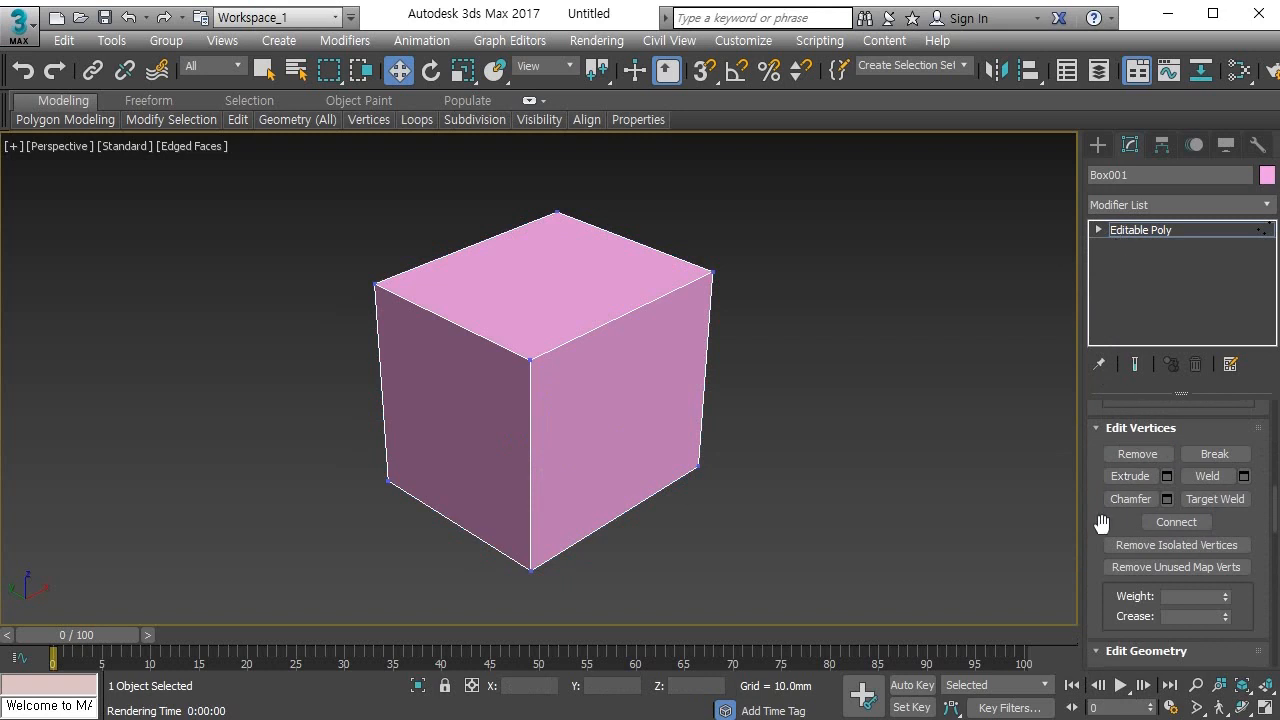
left_click_drag(1101, 524, 1121, 150)
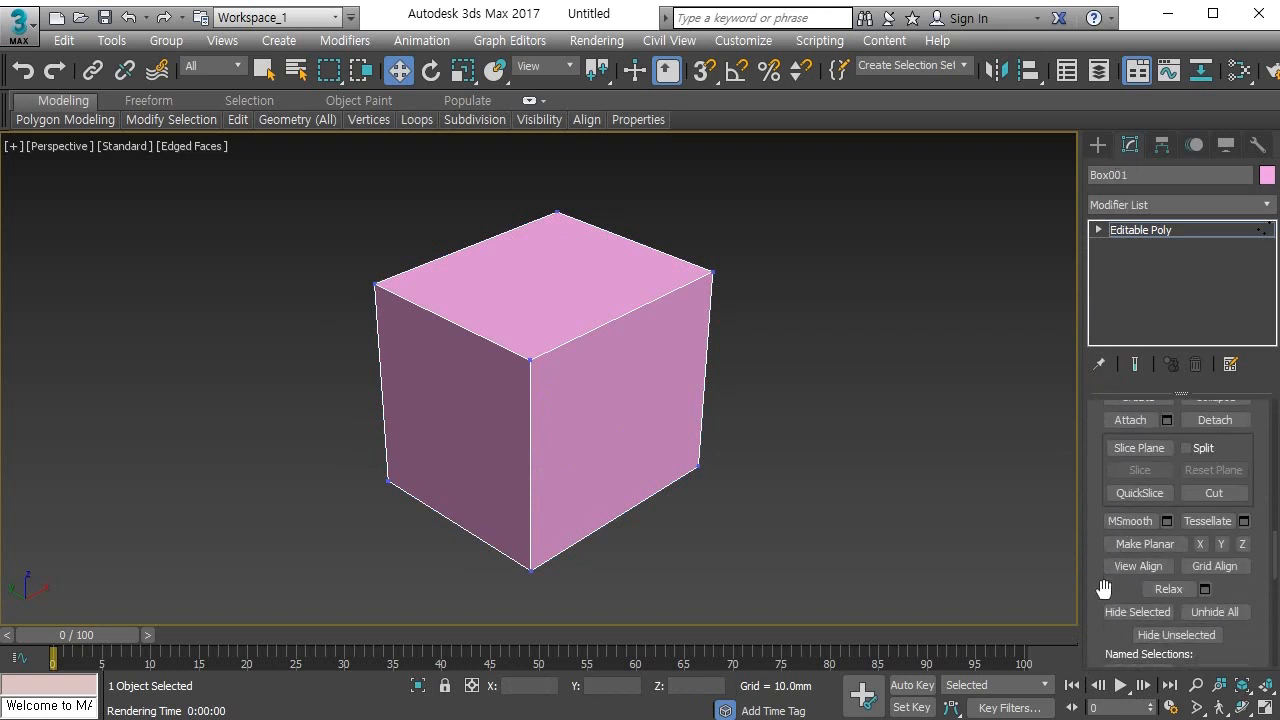
left_click_drag(1104, 590, 1103, 563)
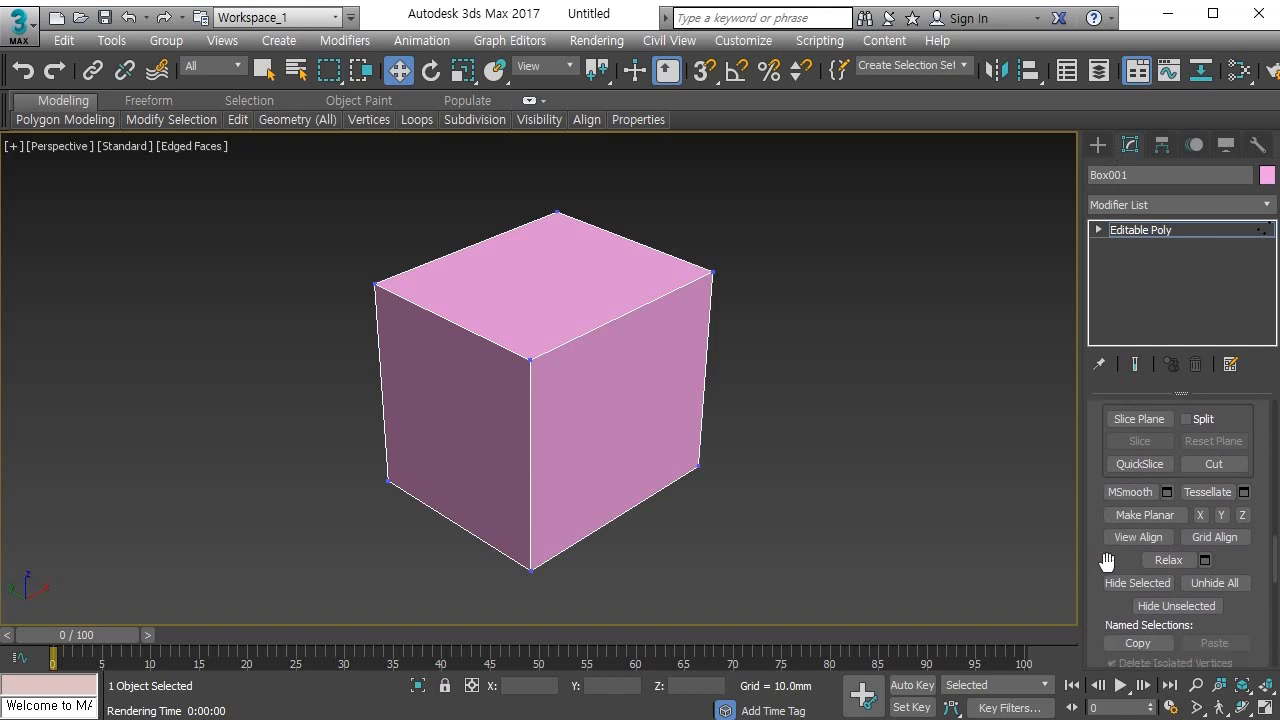
left_click(1139, 494)
left_click(552, 290)
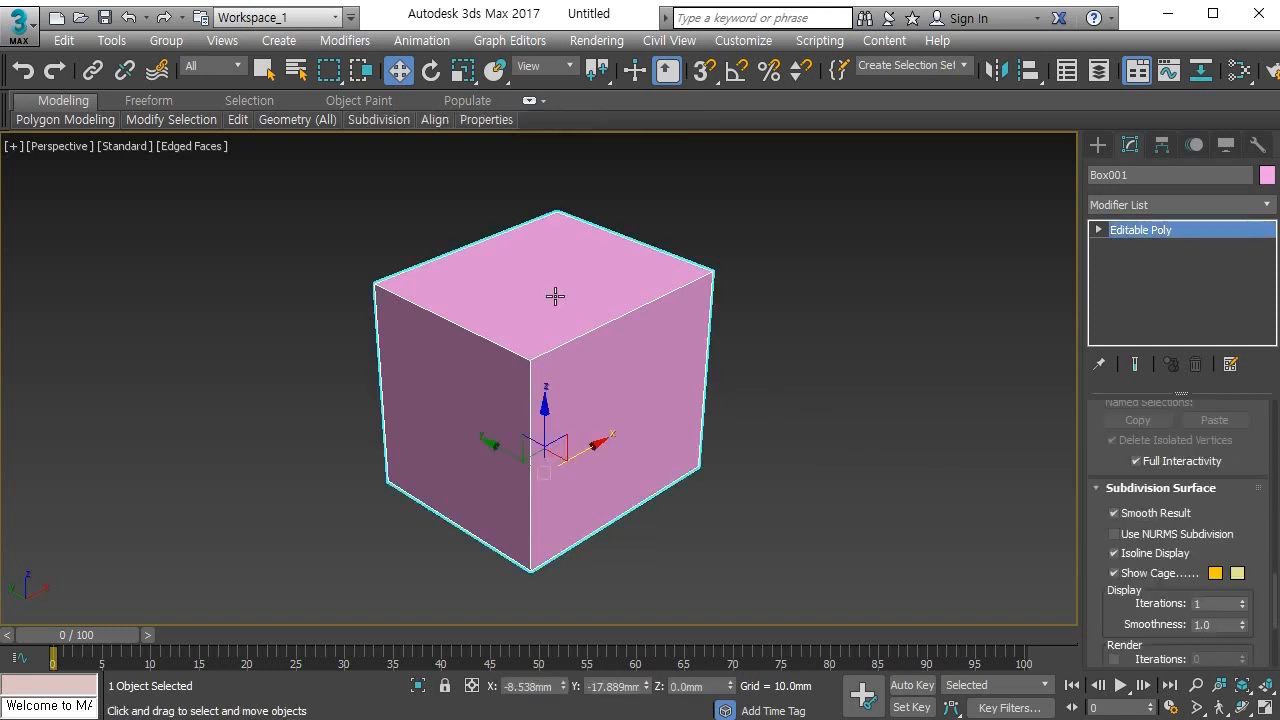
Step: In polygon editing, apply MSmooth once to the box's top polygon, clear the selection and inspect the shape from above
key("4")
left_click(547, 281)
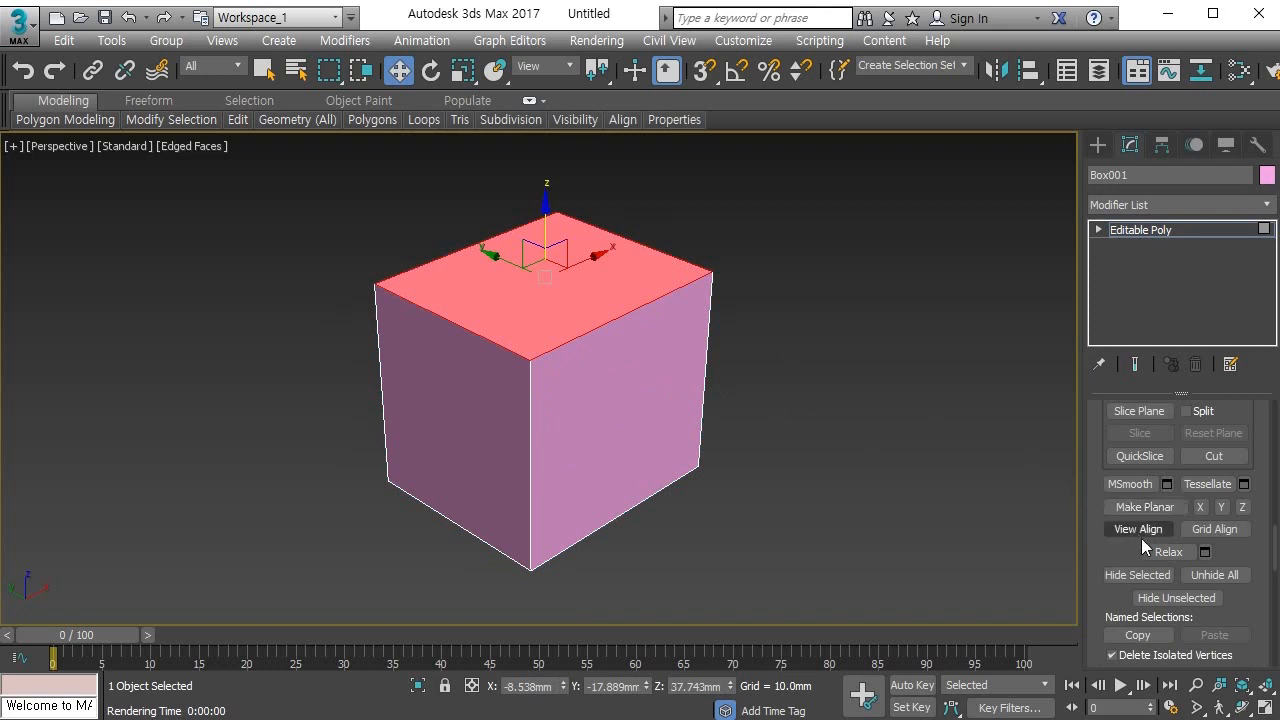
left_click(1142, 483)
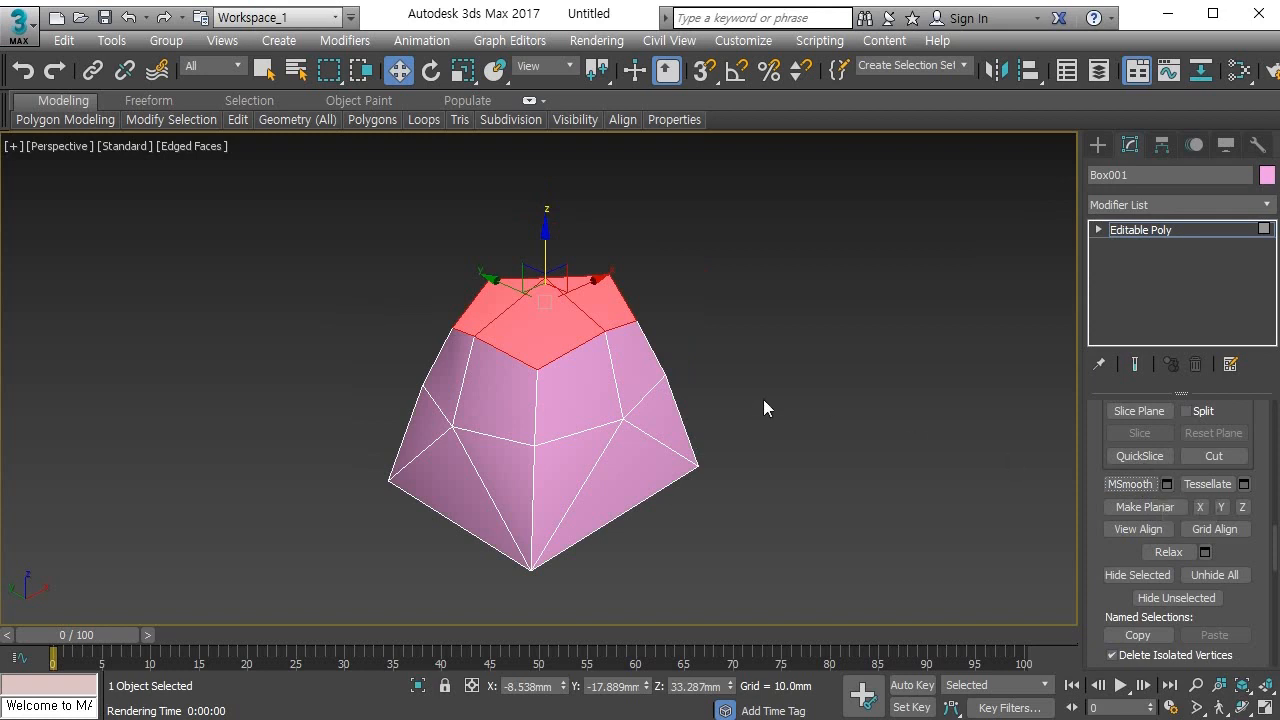
middle_click_drag(763, 399, 711, 464, "alt")
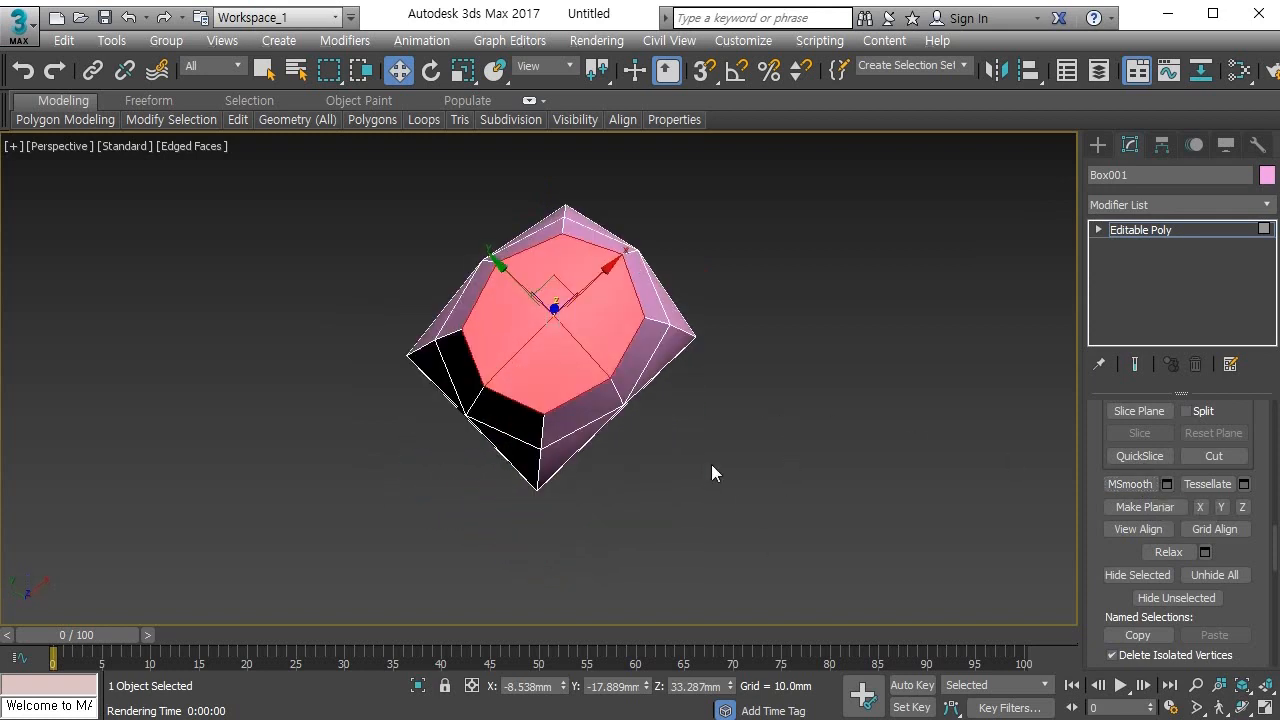
middle_click_drag(697, 418, 698, 403, "alt")
left_click(687, 420)
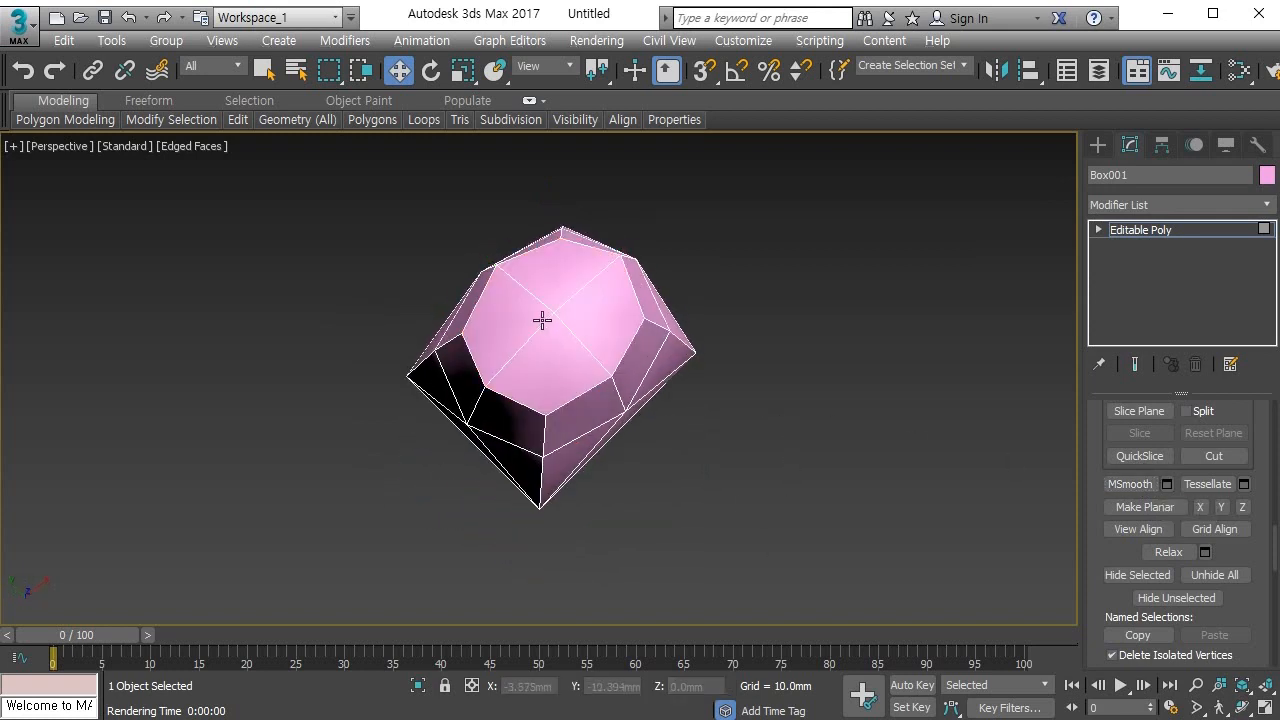
middle_click_drag(543, 329, 547, 352, "alt")
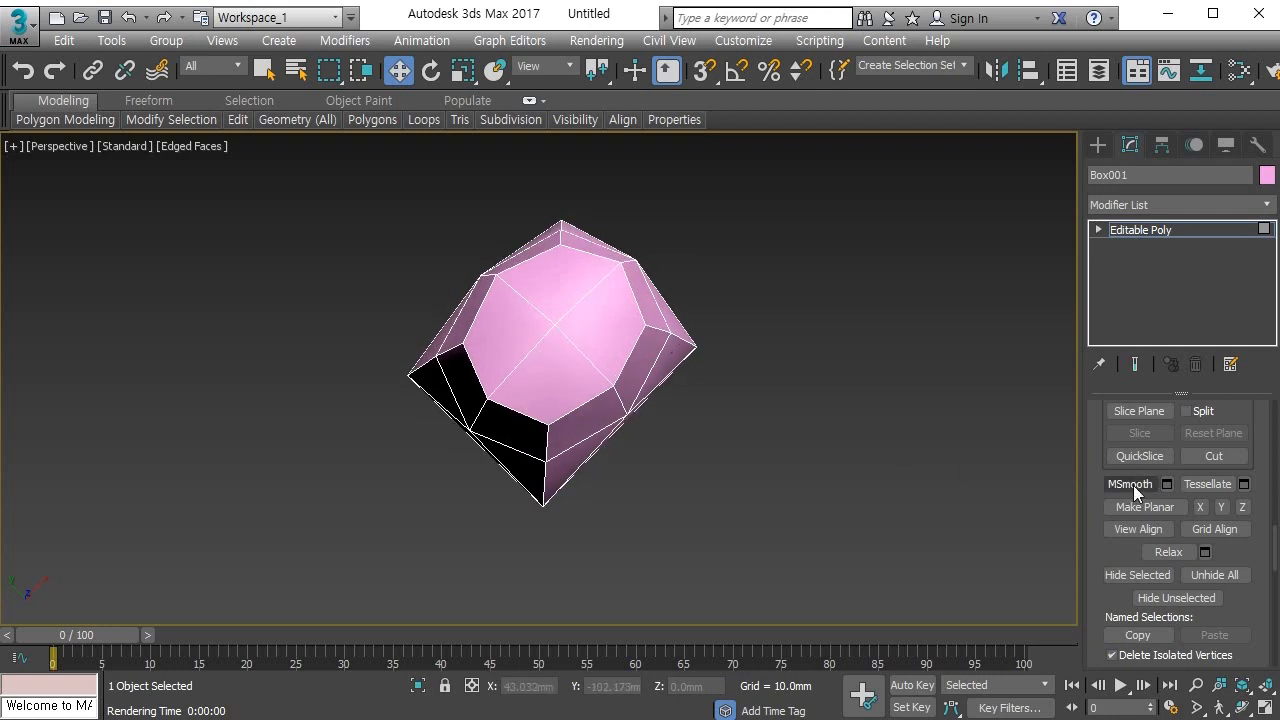
Step: Apply MSmooth to the four central polygons on the box's top, clear the selection and inspect the denser dome from several angles
left_click(583, 340)
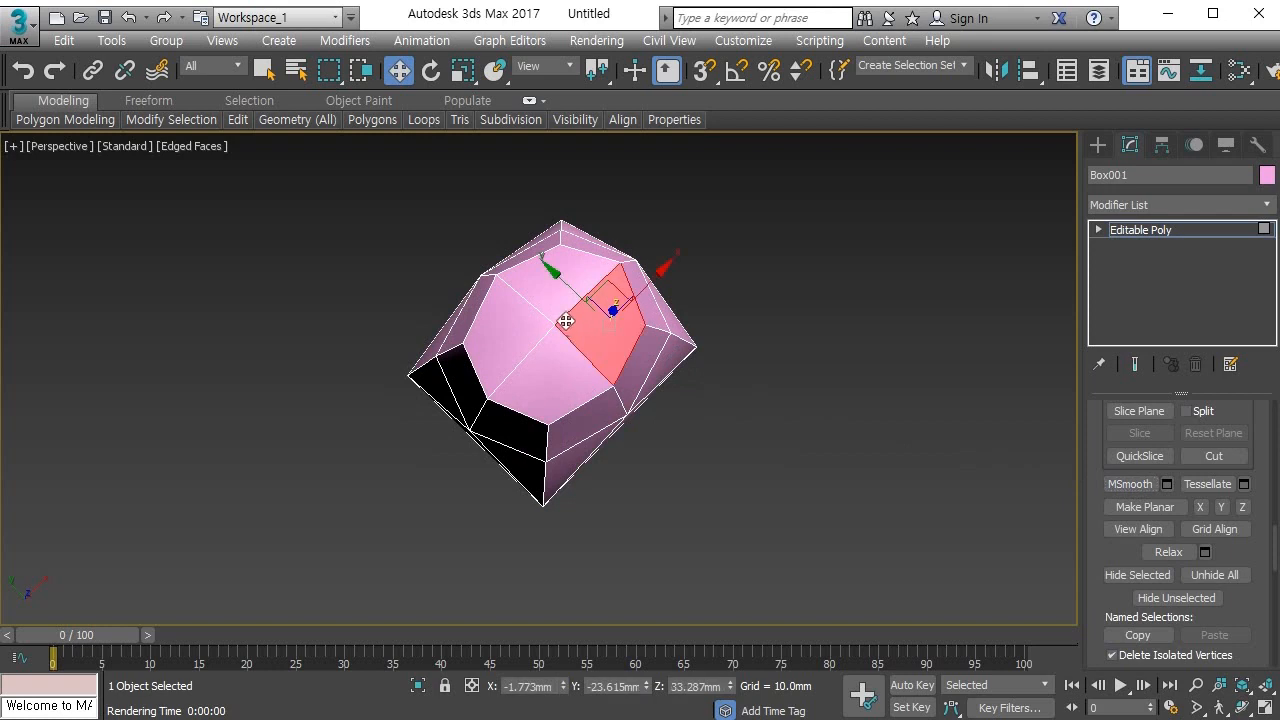
left_click(551, 294, "ctrl")
left_click(514, 323, "ctrl")
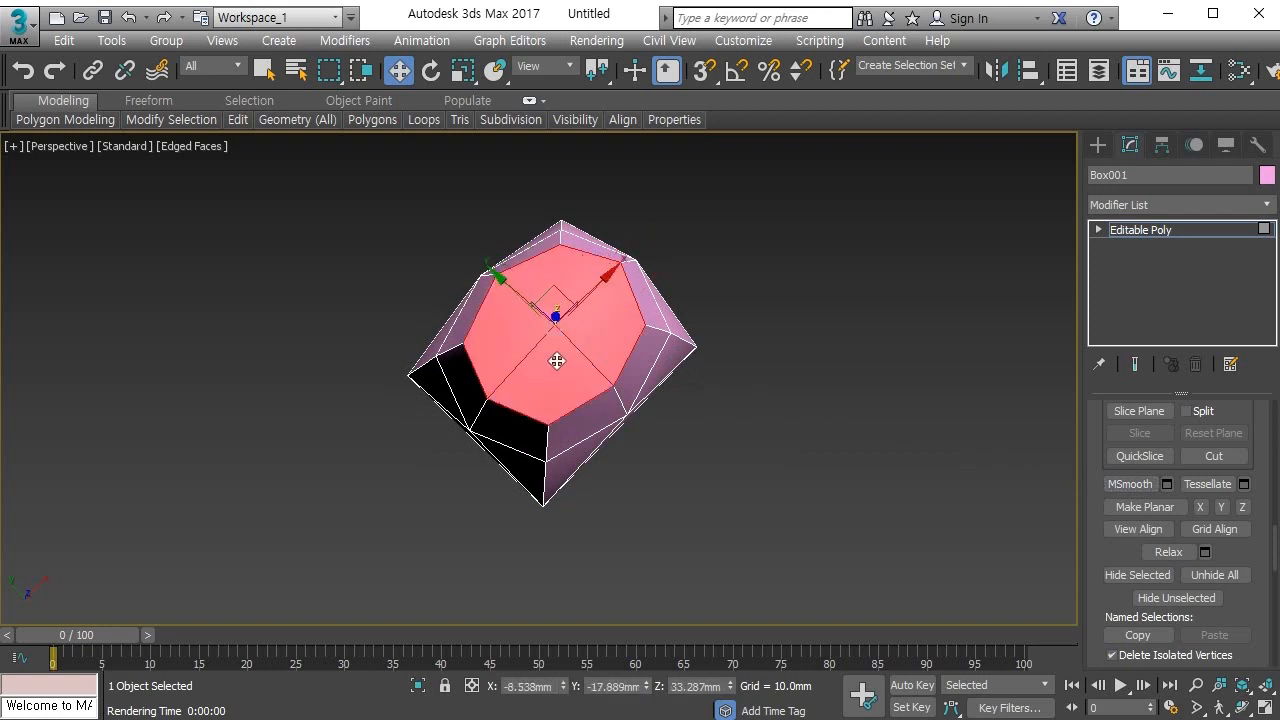
left_click(1140, 488)
key("ctrl+d")
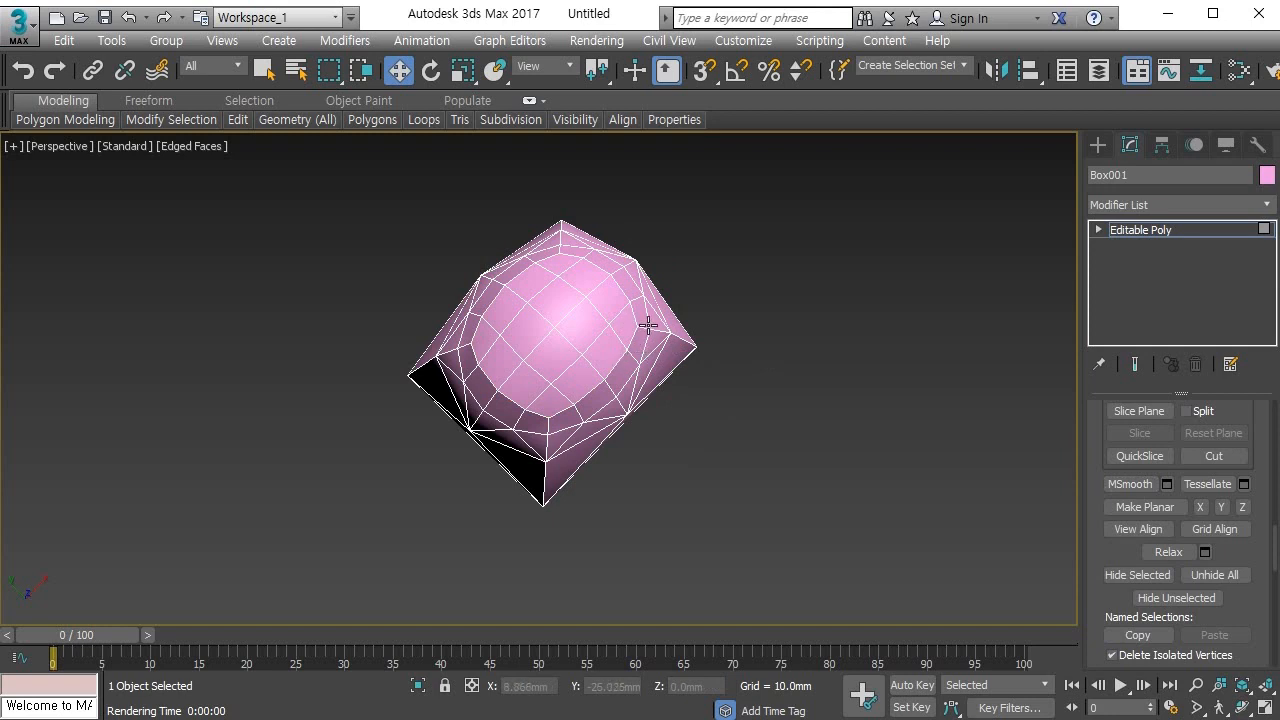
middle_click_drag(648, 368, 603, 274, "alt")
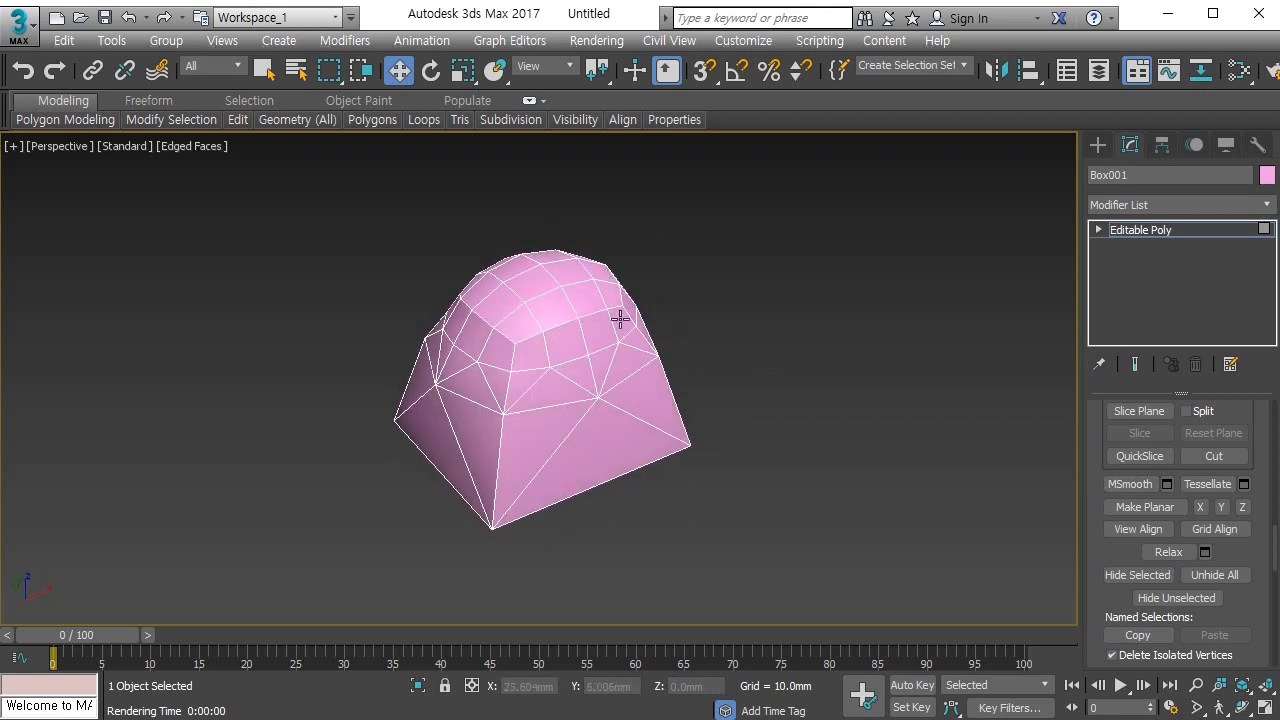
middle_click_drag(620, 318, 646, 389, "alt")
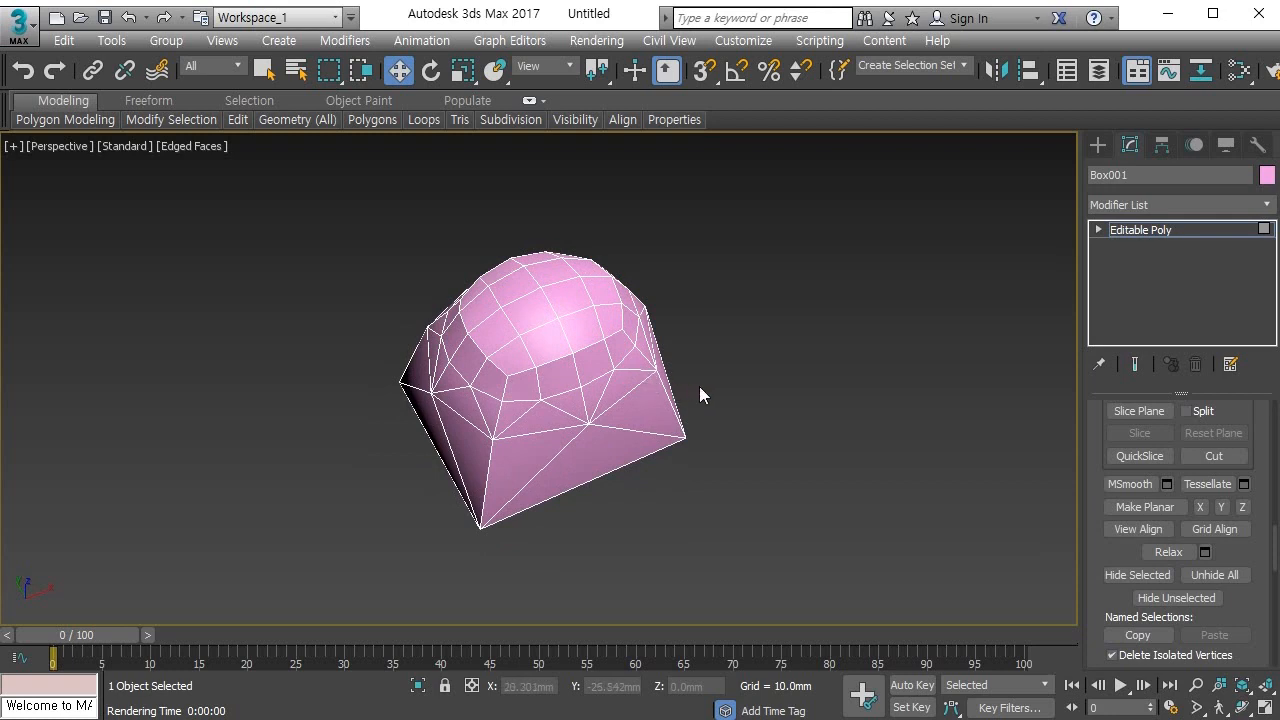
middle_click_drag(699, 387, 676, 440)
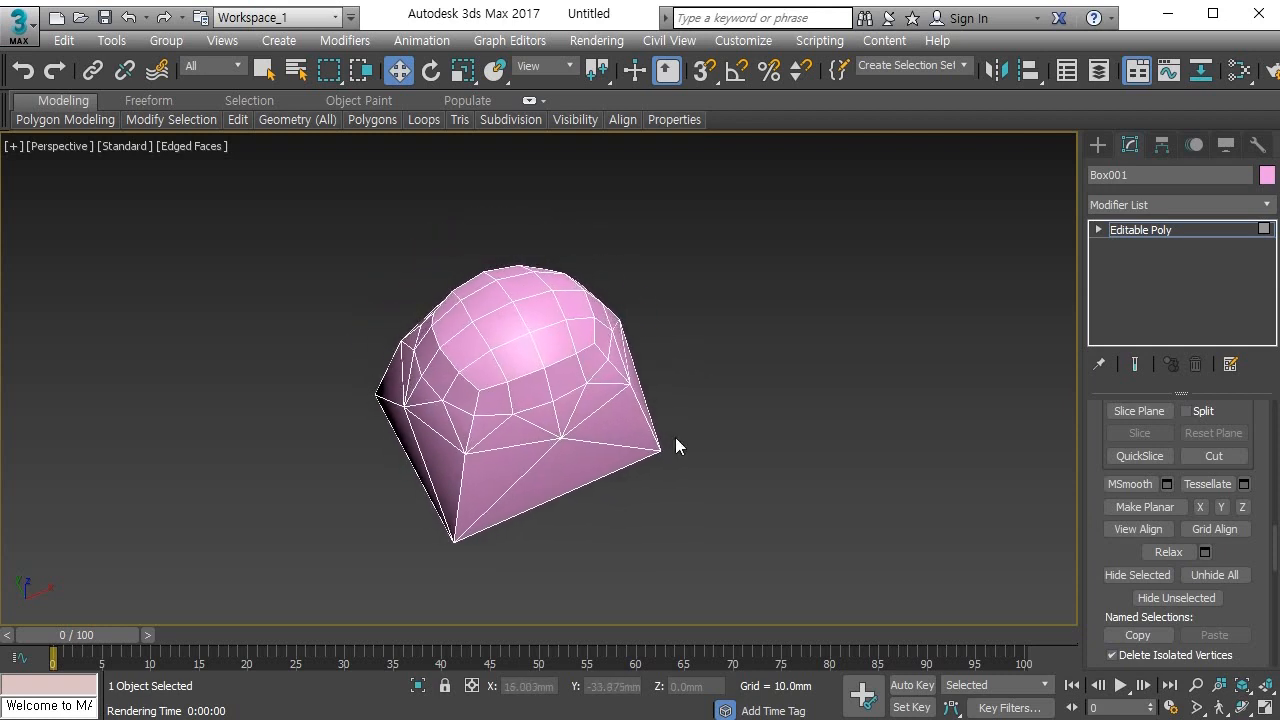
Step: Undo the MSmooth operations back to the plain box with its top polygon selected
key("ctrl+z")
key("ctrl+z")
key("ctrl+z")
key("ctrl+z")
key("ctrl+z")
key("ctrl+z")
key("ctrl+z")
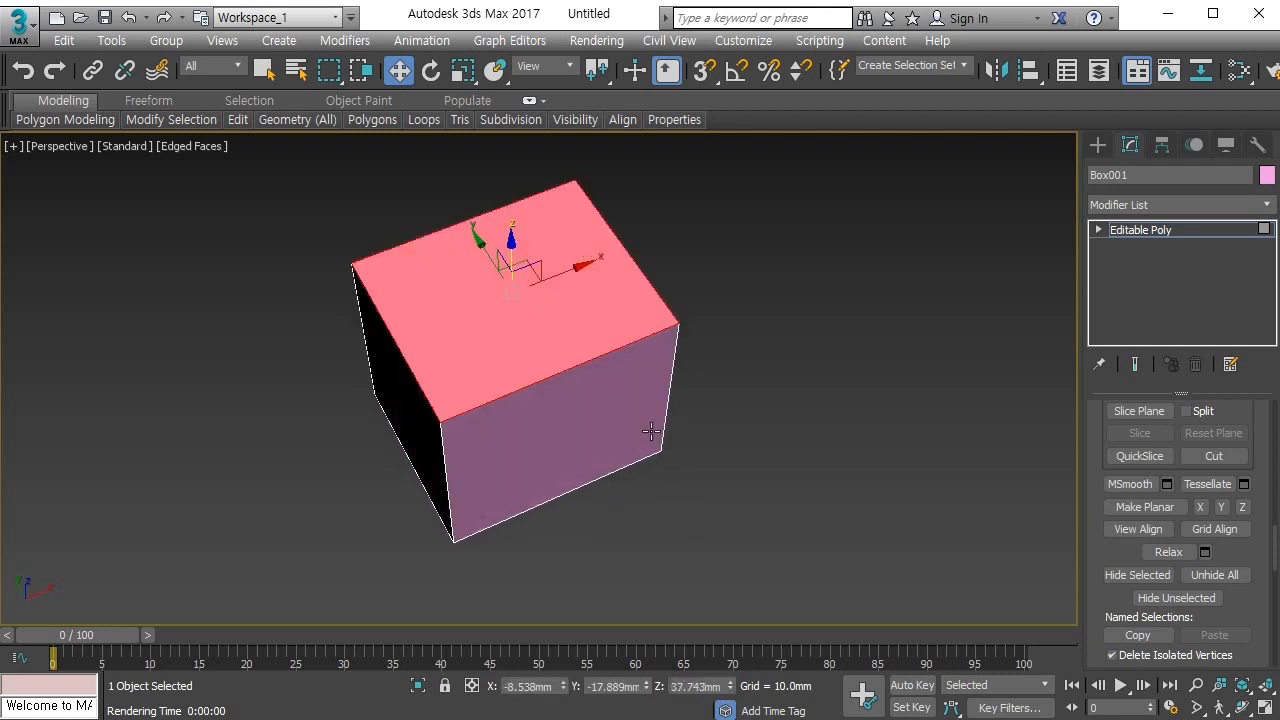
Step: Tessellate the box's top polygon once and check the four resulting quarters by selecting them one at a time
middle_click_drag(651, 431, 680, 459)
middle_click_drag(680, 459, 678, 424, "alt")
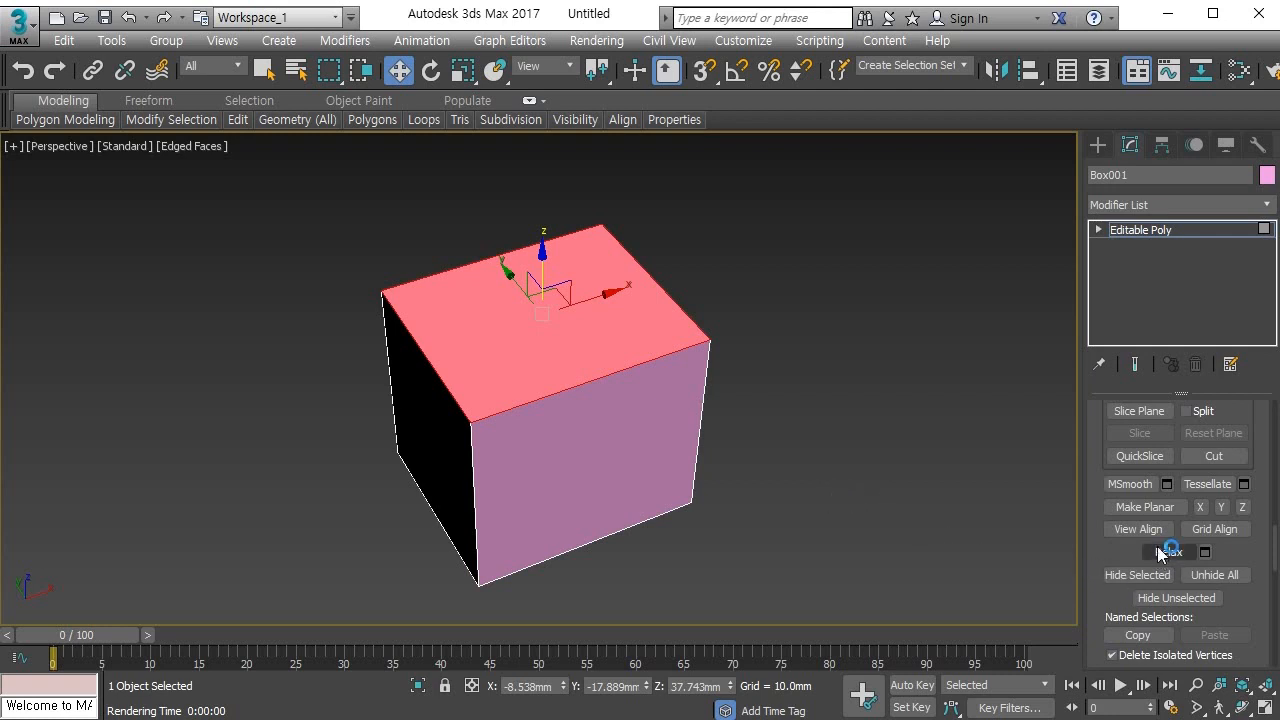
left_click(1201, 486)
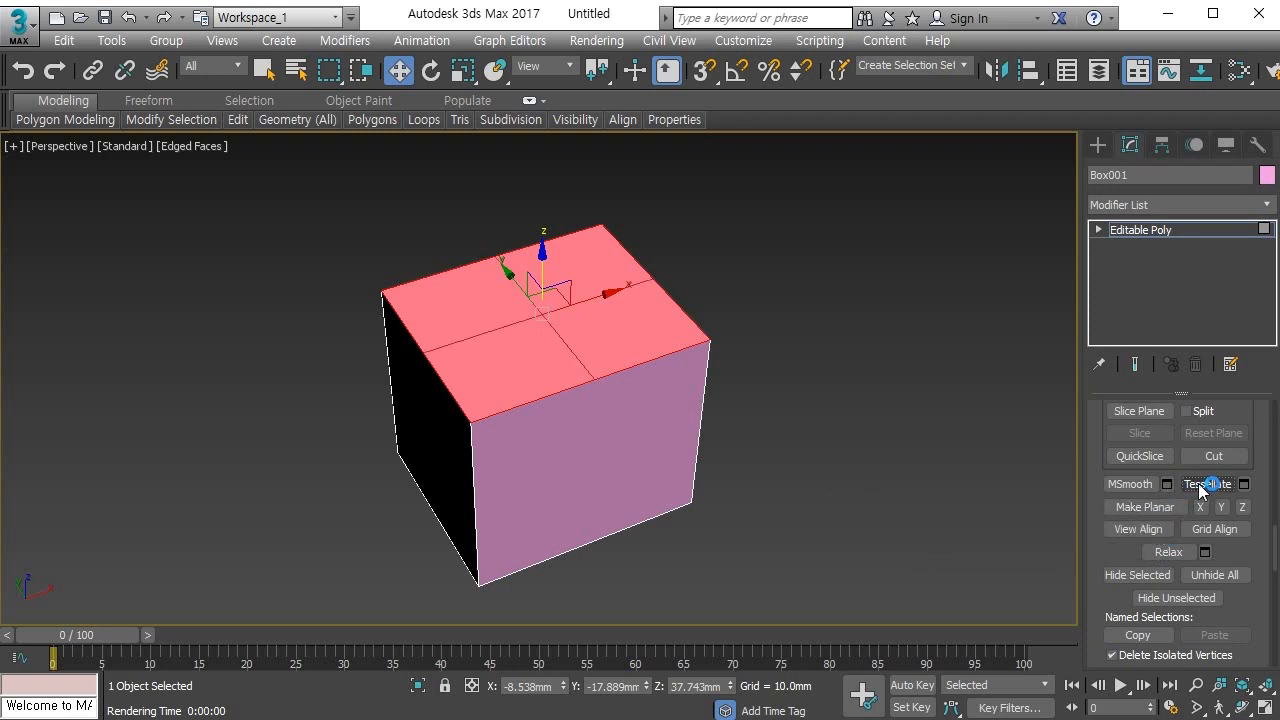
left_click(785, 355)
left_click(616, 326)
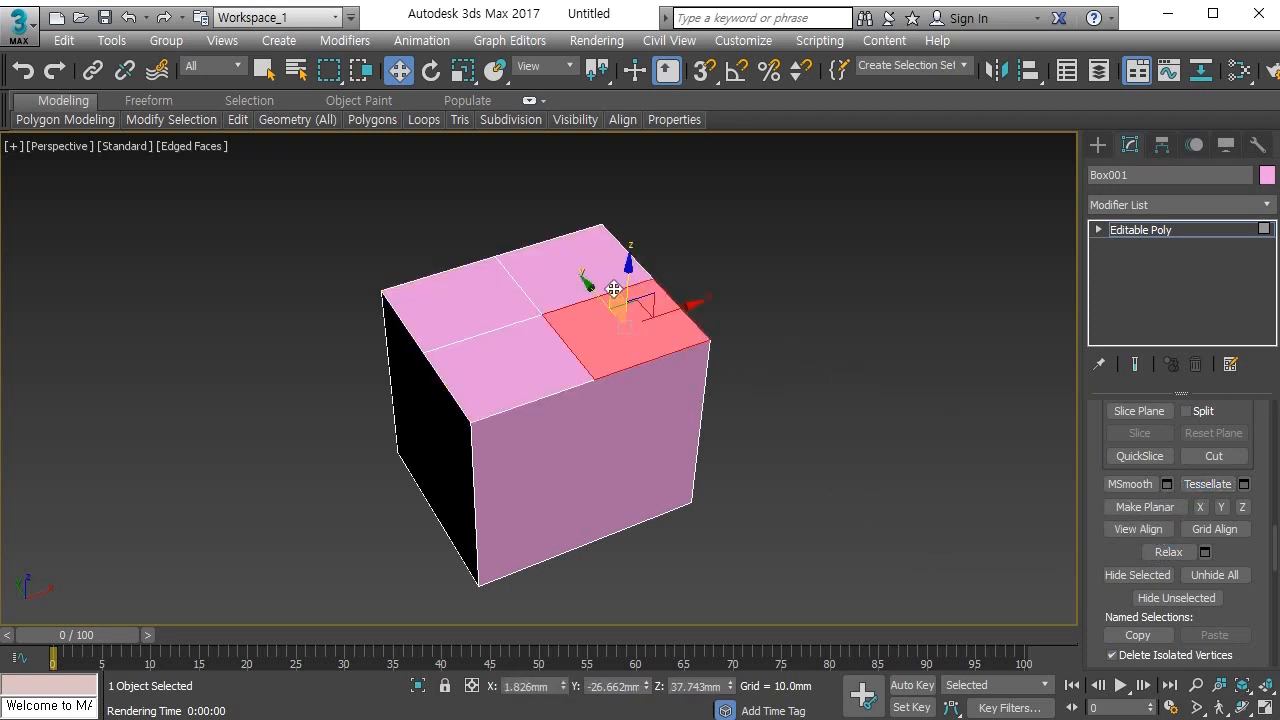
left_click(605, 273)
left_click(486, 286)
left_click(494, 343)
left_click(616, 338)
left_click(589, 268)
left_click(498, 296)
Step: Tessellate only the near-left quarter of the top three times, compare it with the other quarters and clear the selection
left_click(506, 375)
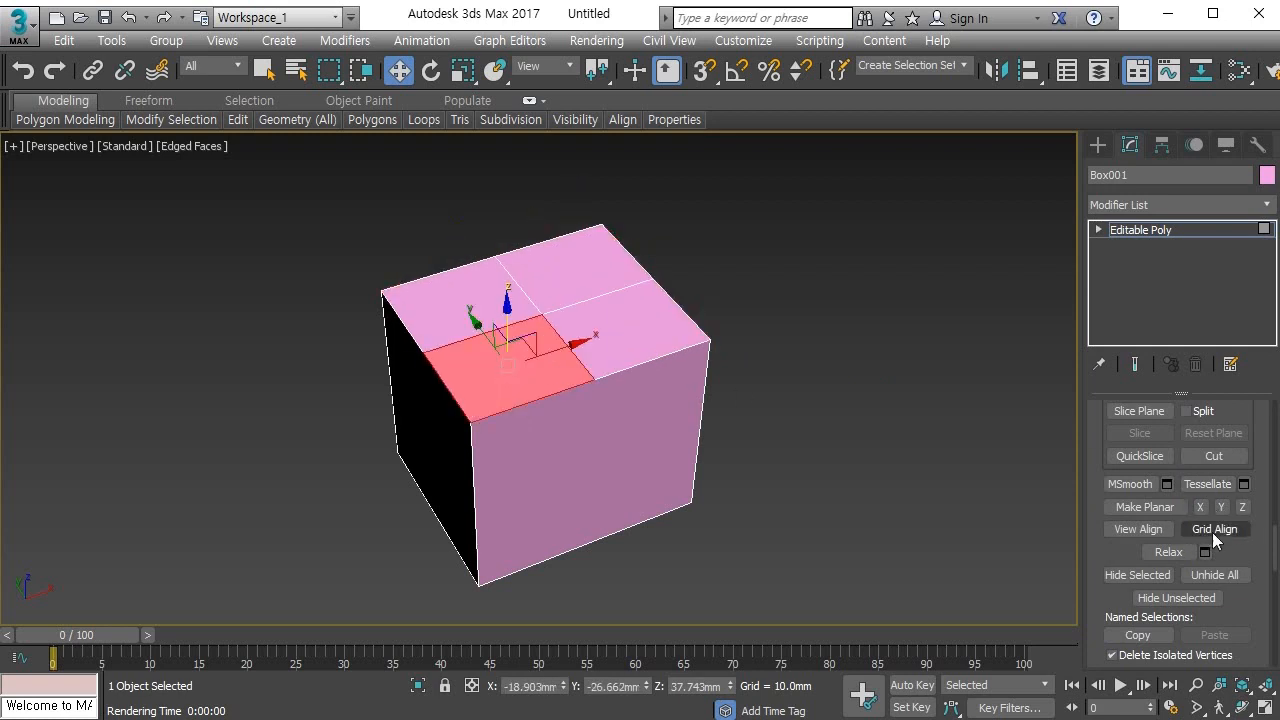
left_click(1214, 485)
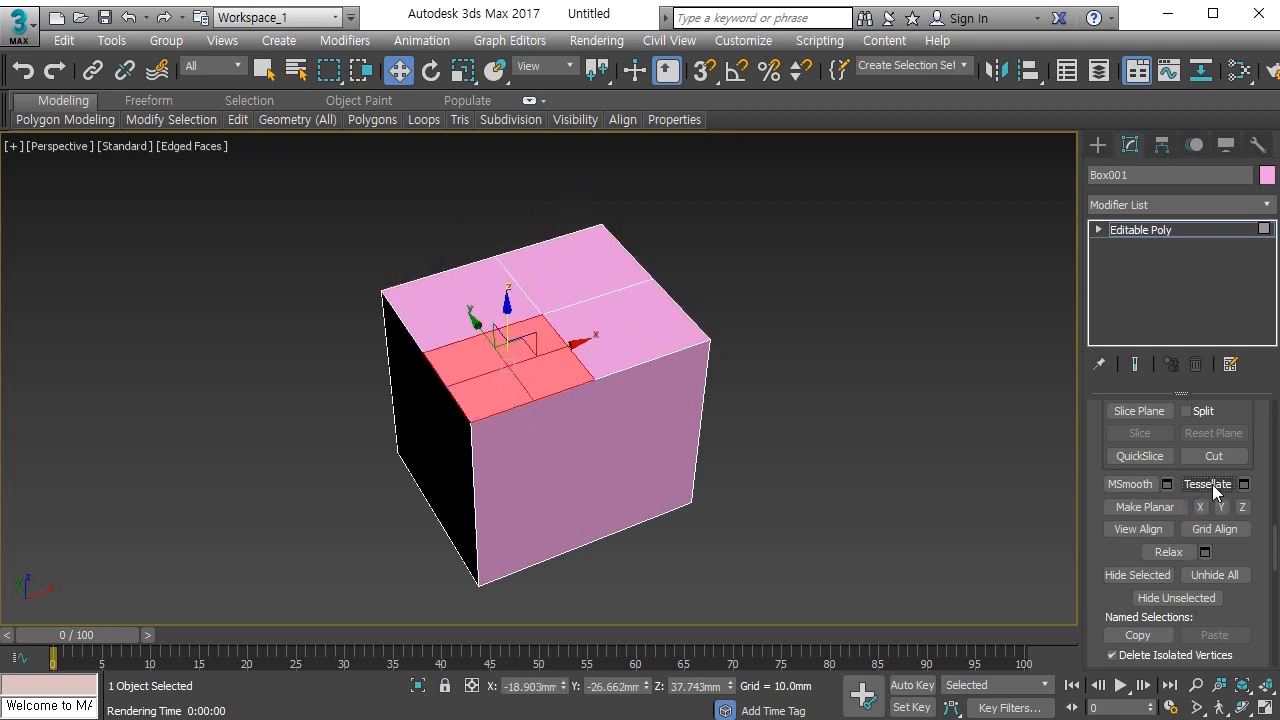
left_click(1212, 484)
left_click(1212, 484)
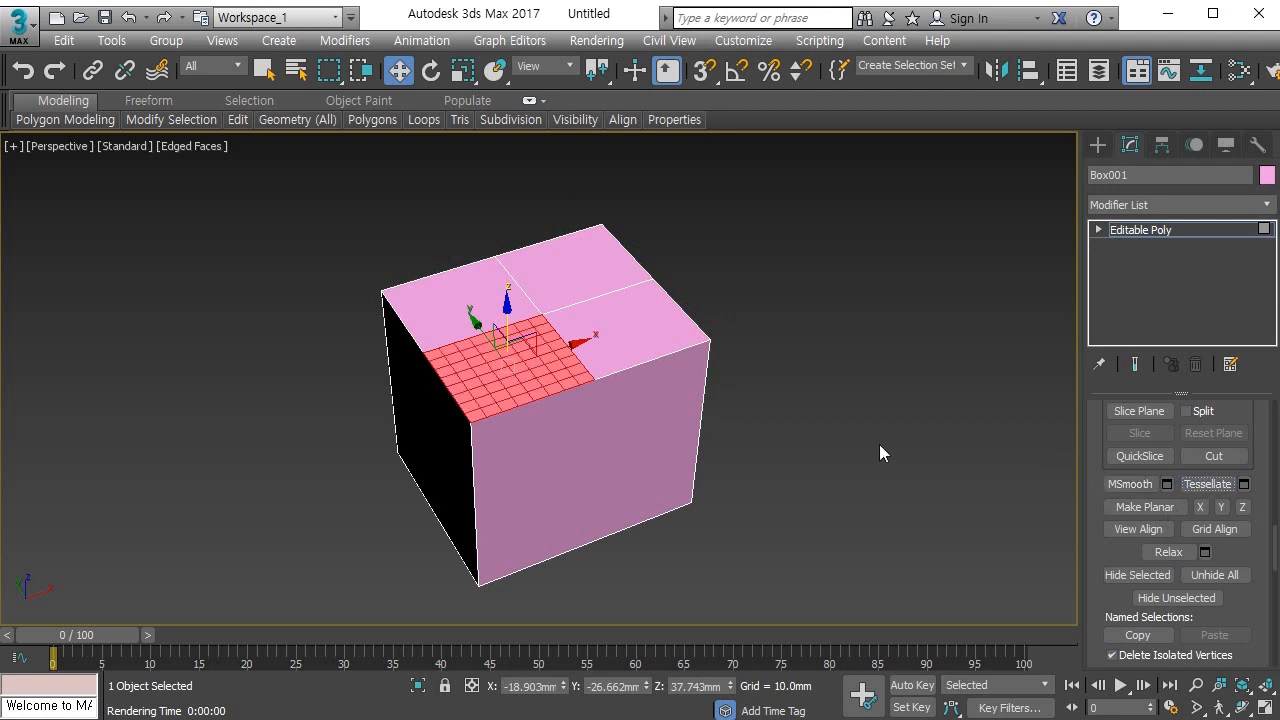
left_click(655, 318)
left_click(586, 248)
left_click(478, 288)
left_click(616, 322)
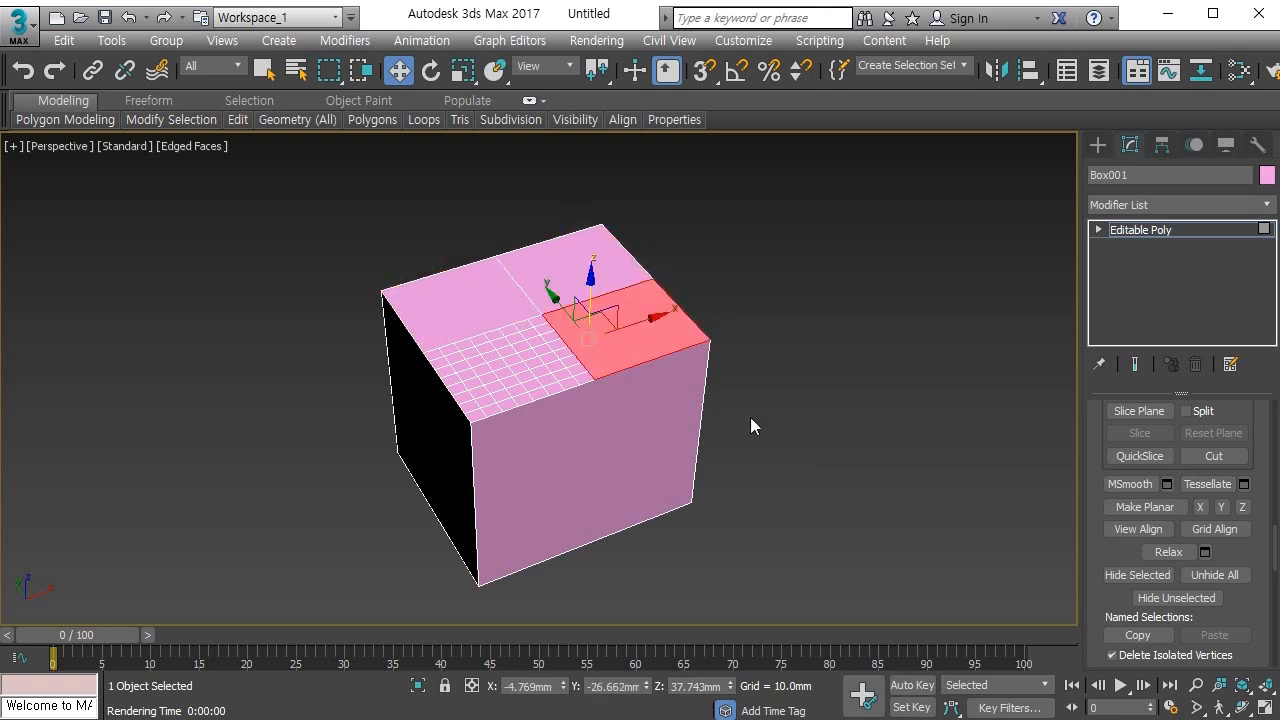
left_click(833, 448)
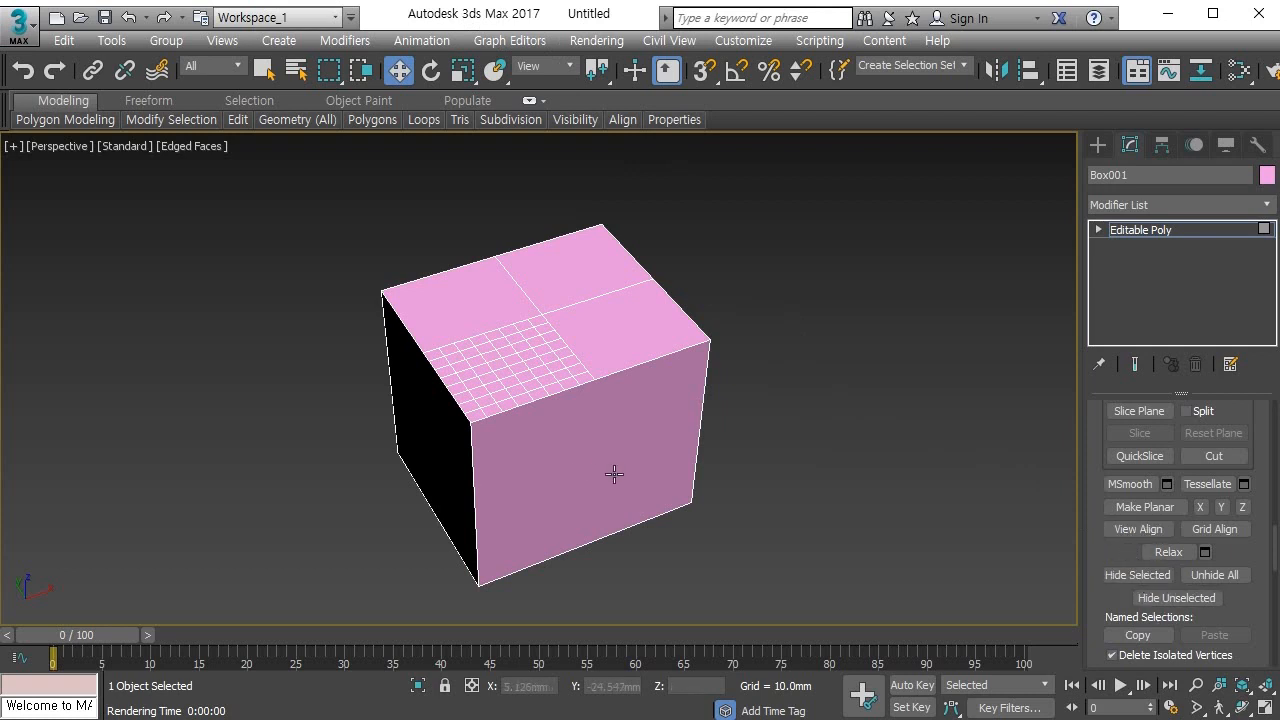
Step: Hide the box's front polygon with Hide Selected and undo the hiding
left_click(537, 455)
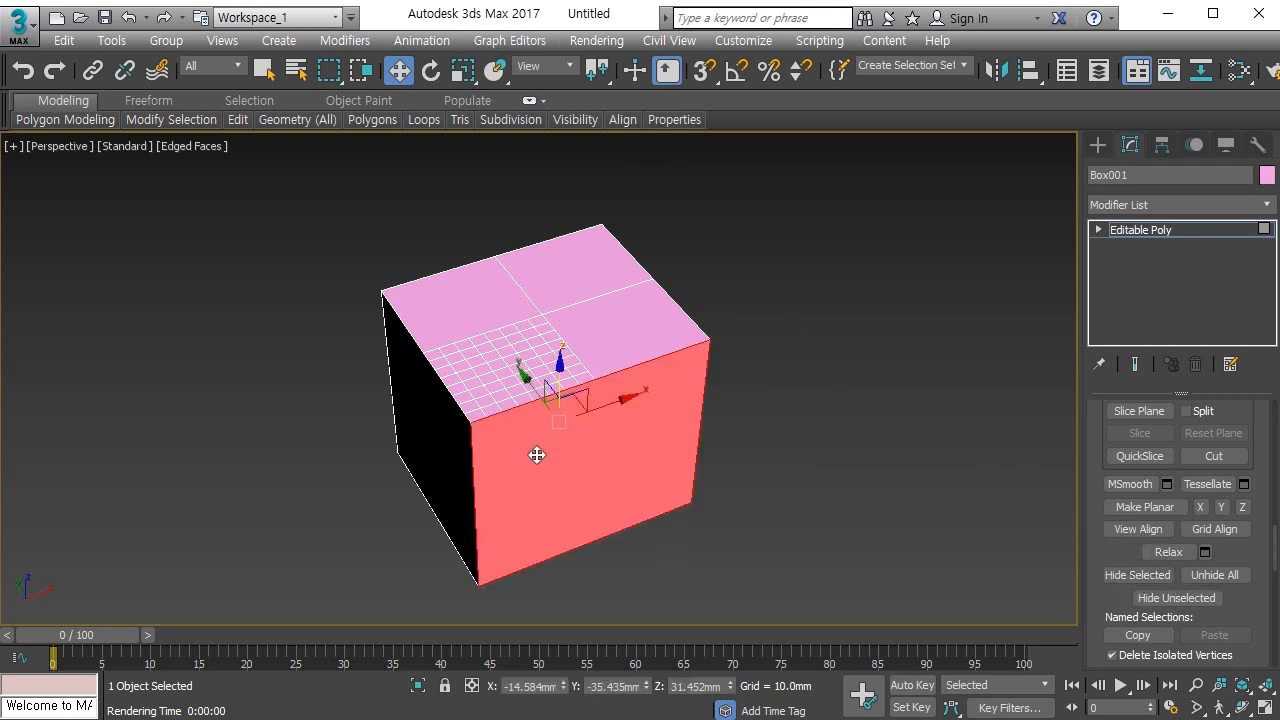
left_click(1143, 576)
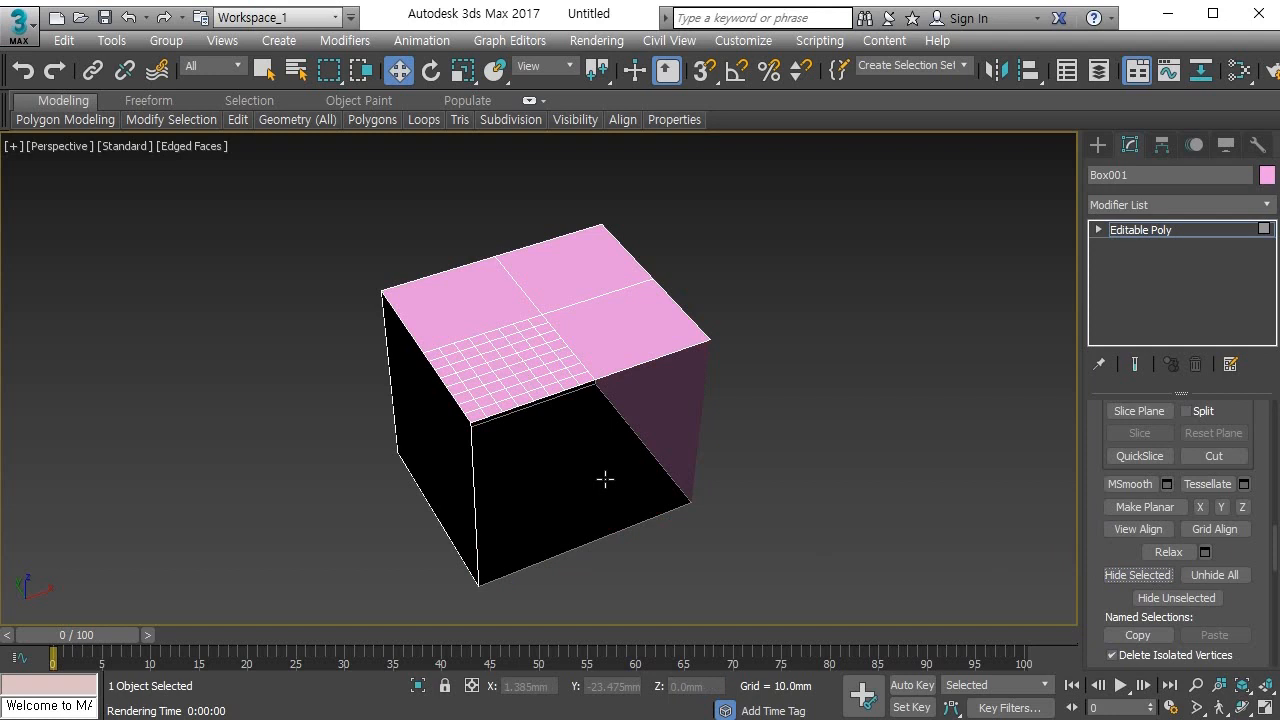
key("ctrl+z")
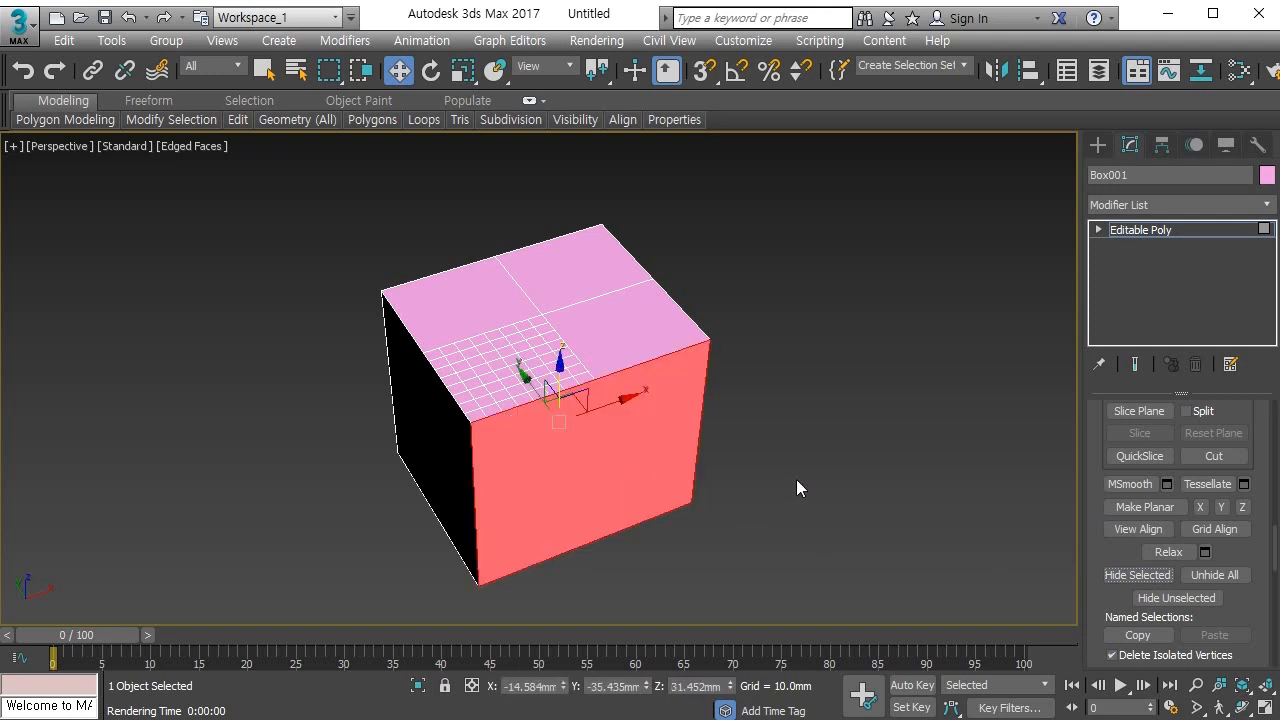
Step: Hide every polygon except the selected front one, and unhide all of them again
left_click(1190, 602)
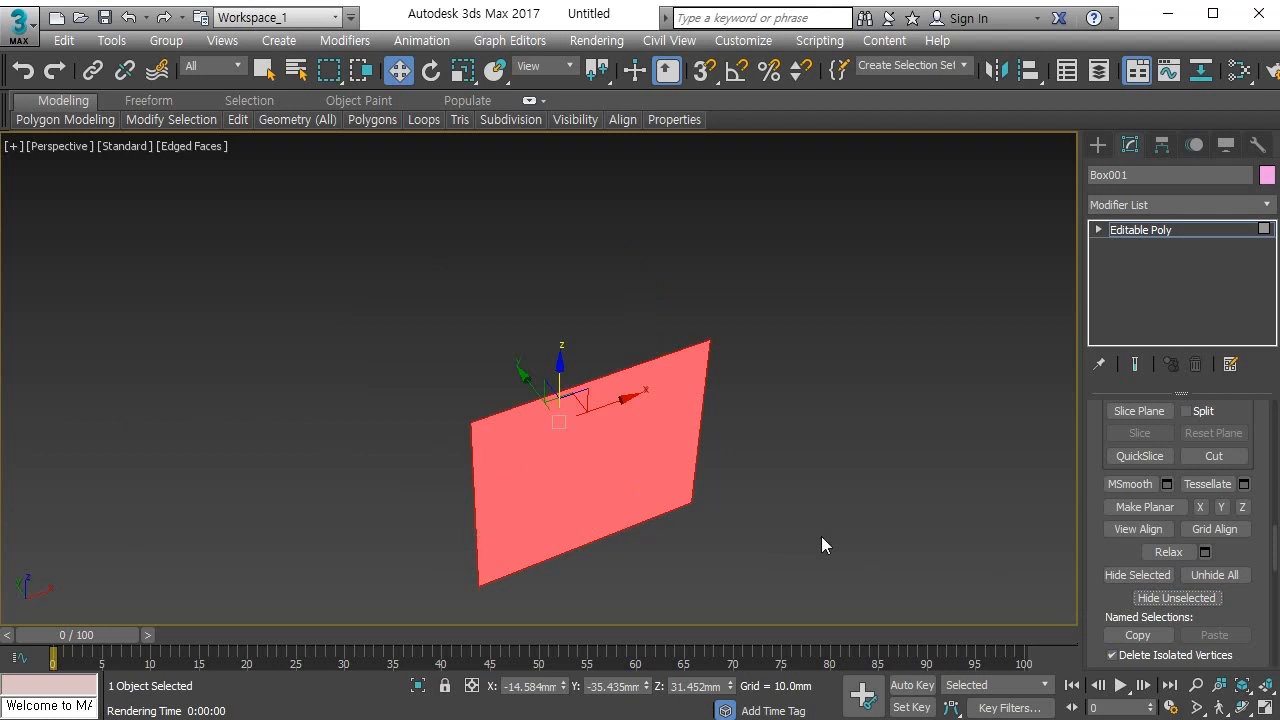
left_click(1214, 575)
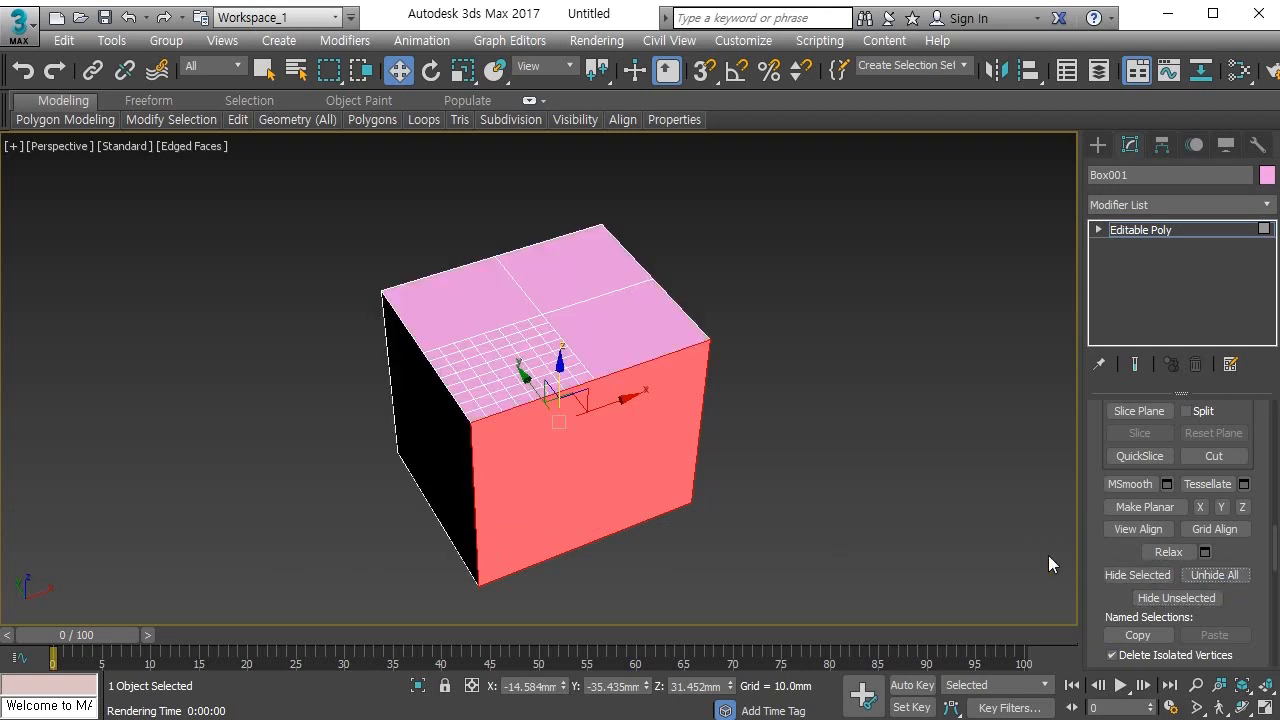
Step: Leave polygon editing and delete the whole box
middle_click_drag(699, 491, 668, 471)
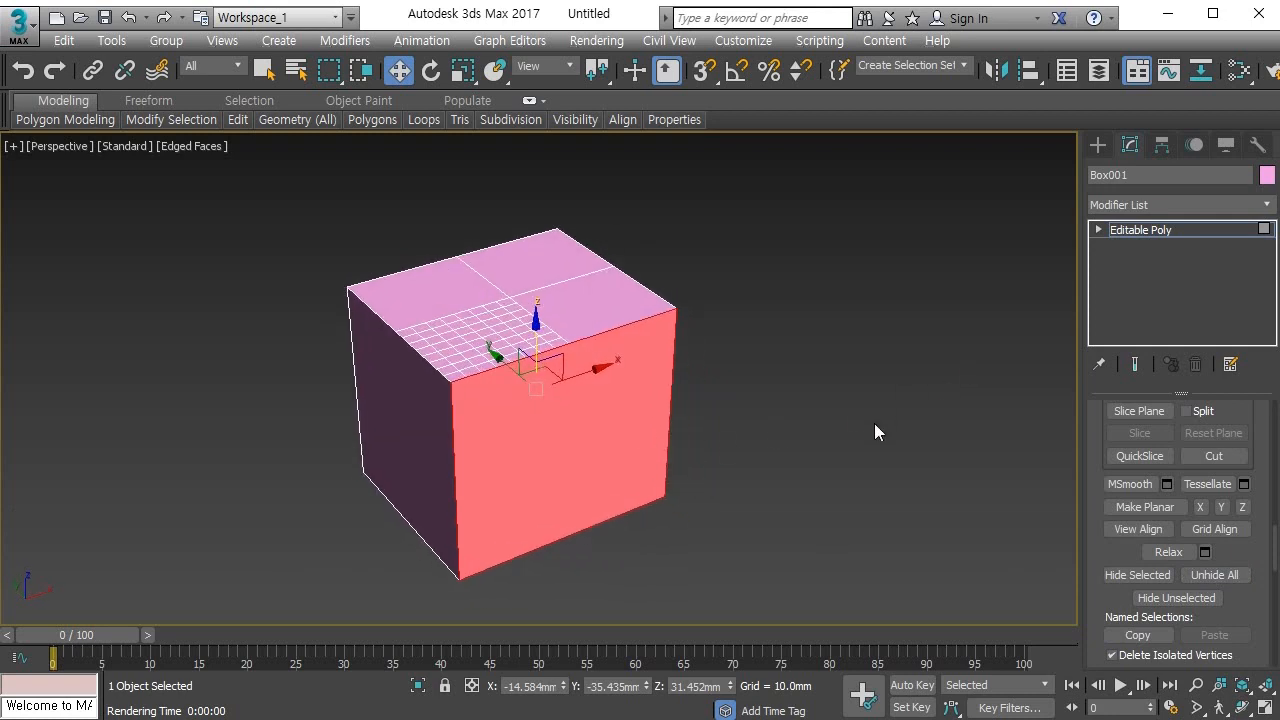
key("4")
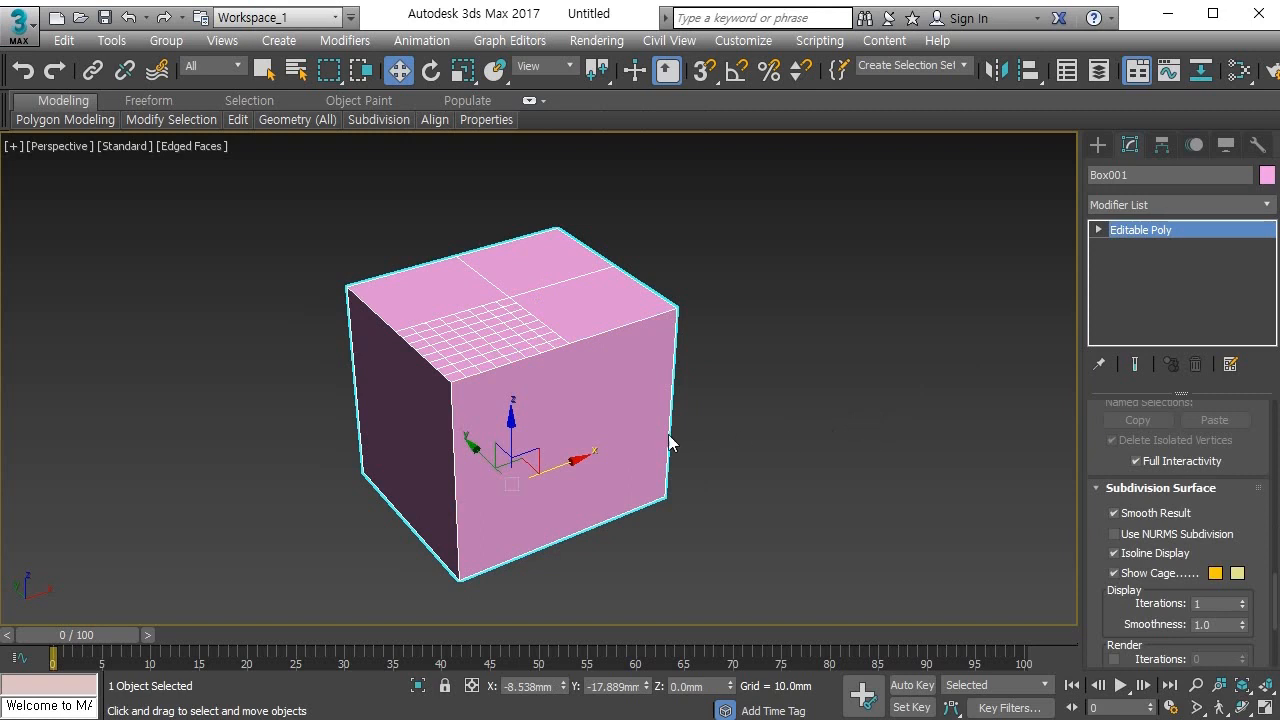
key("Delete")
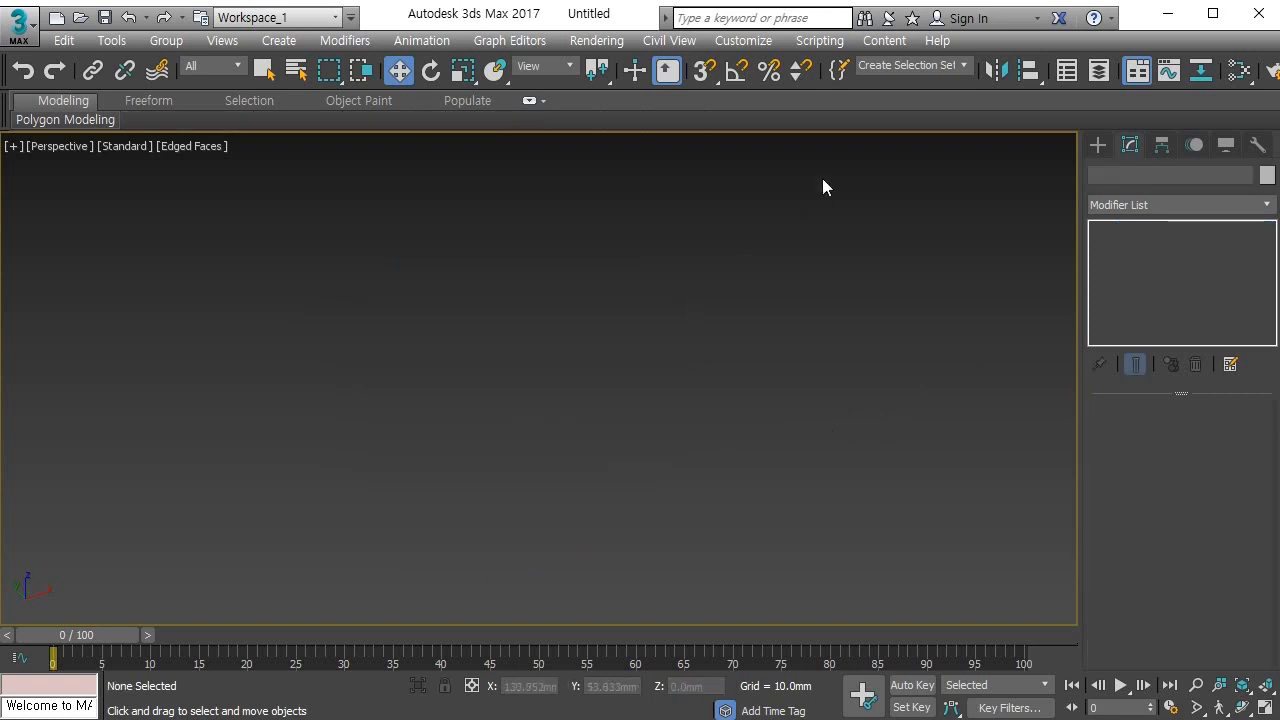
Step: Create a standard cylinder with a radius of about 13 mm and a height of about 48 mm, and finish cylinder creation
left_click(1097, 145)
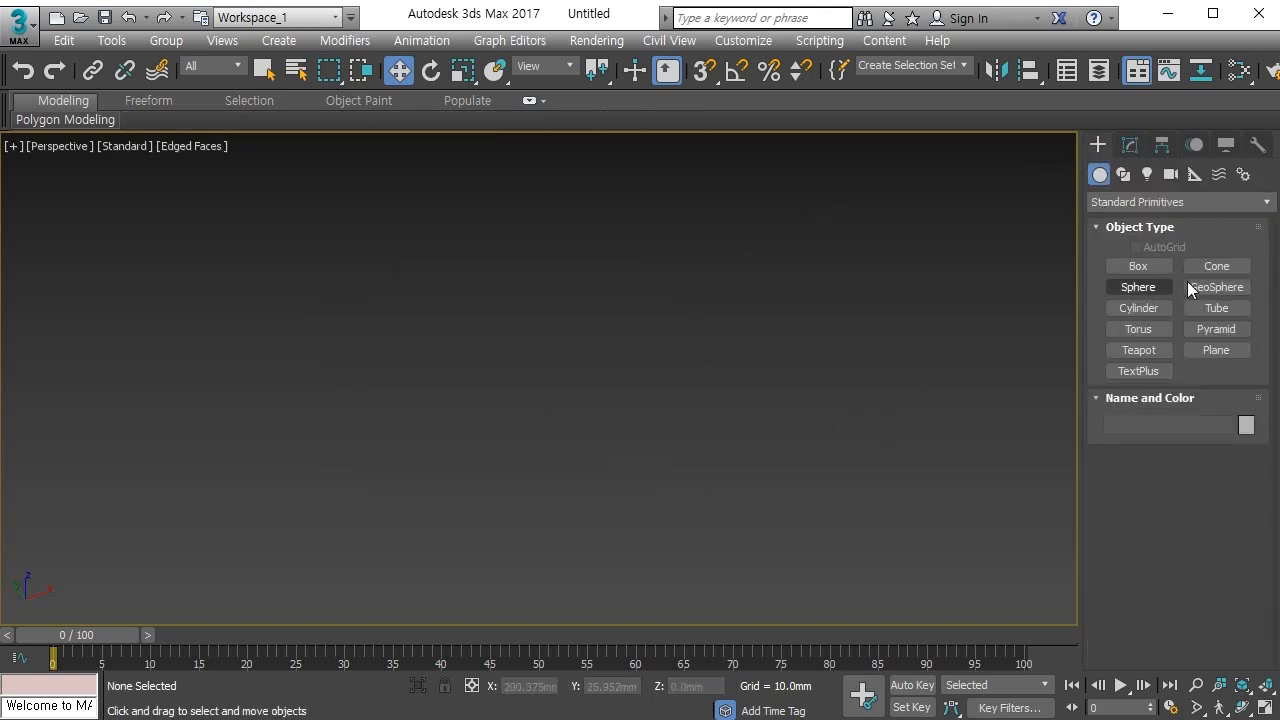
left_click(1136, 308)
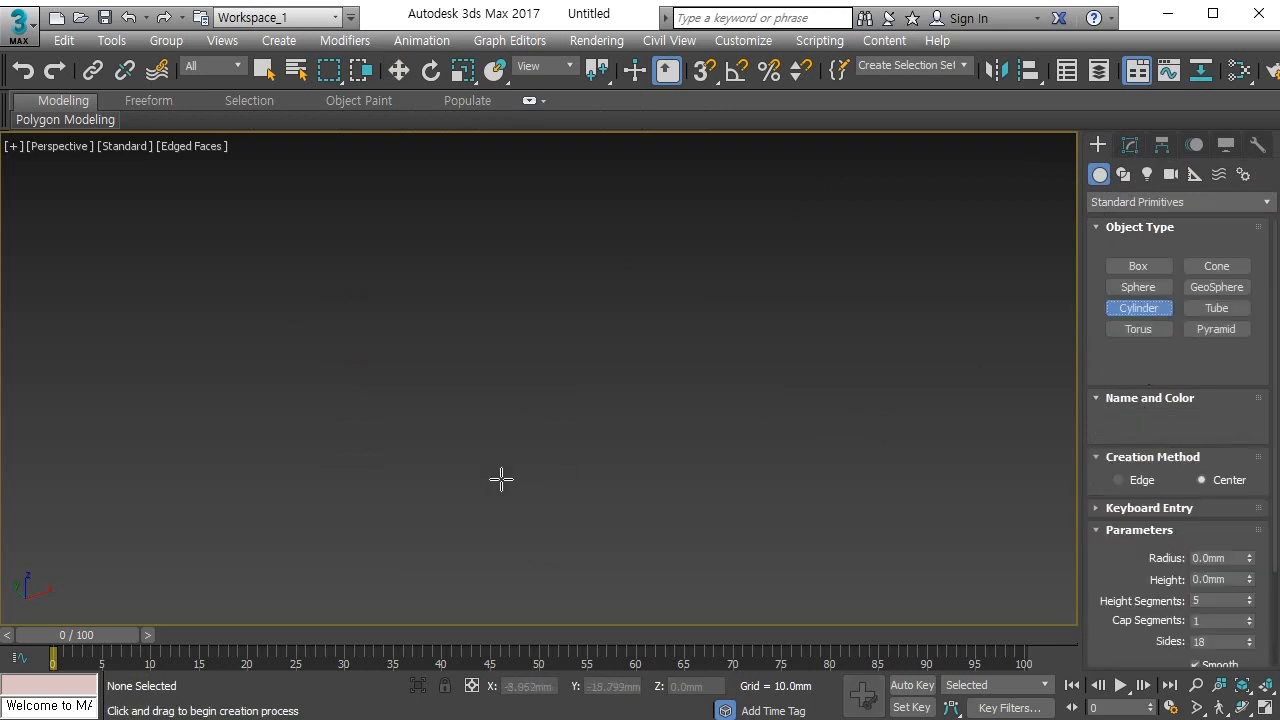
left_click_drag(531, 437, 518, 475)
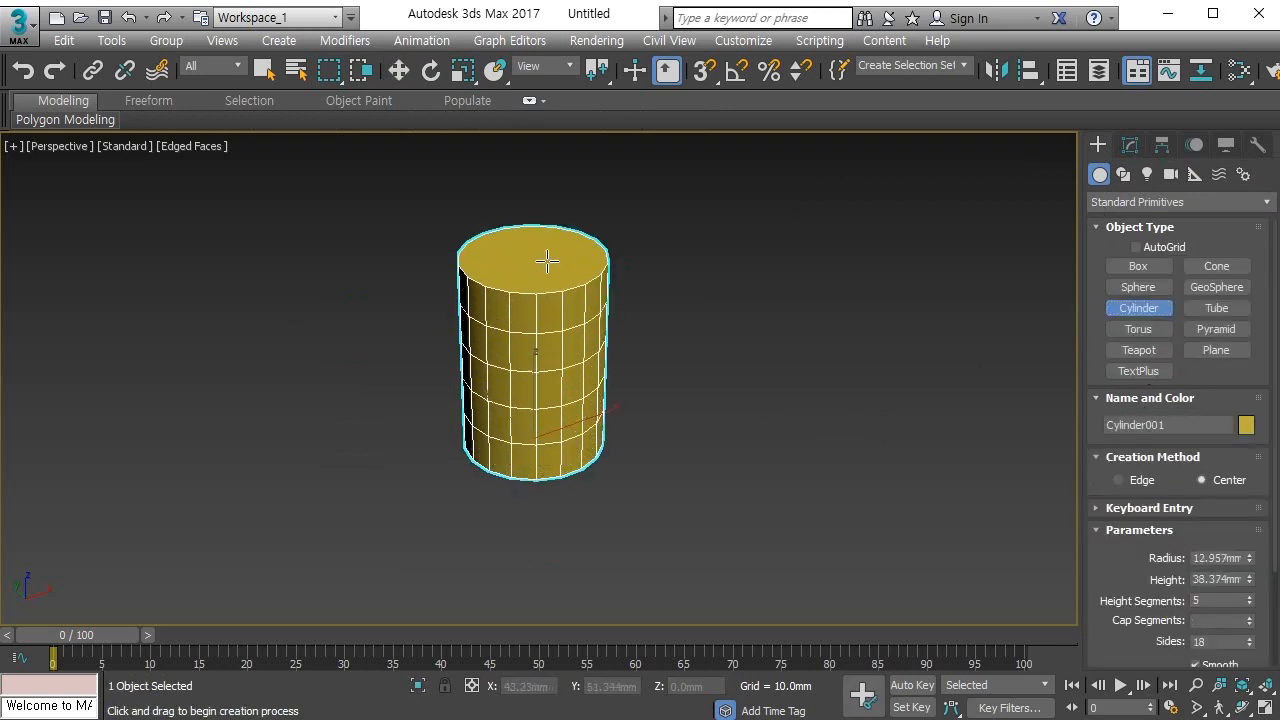
left_click(551, 219)
middle_click_drag(560, 268, 577, 295)
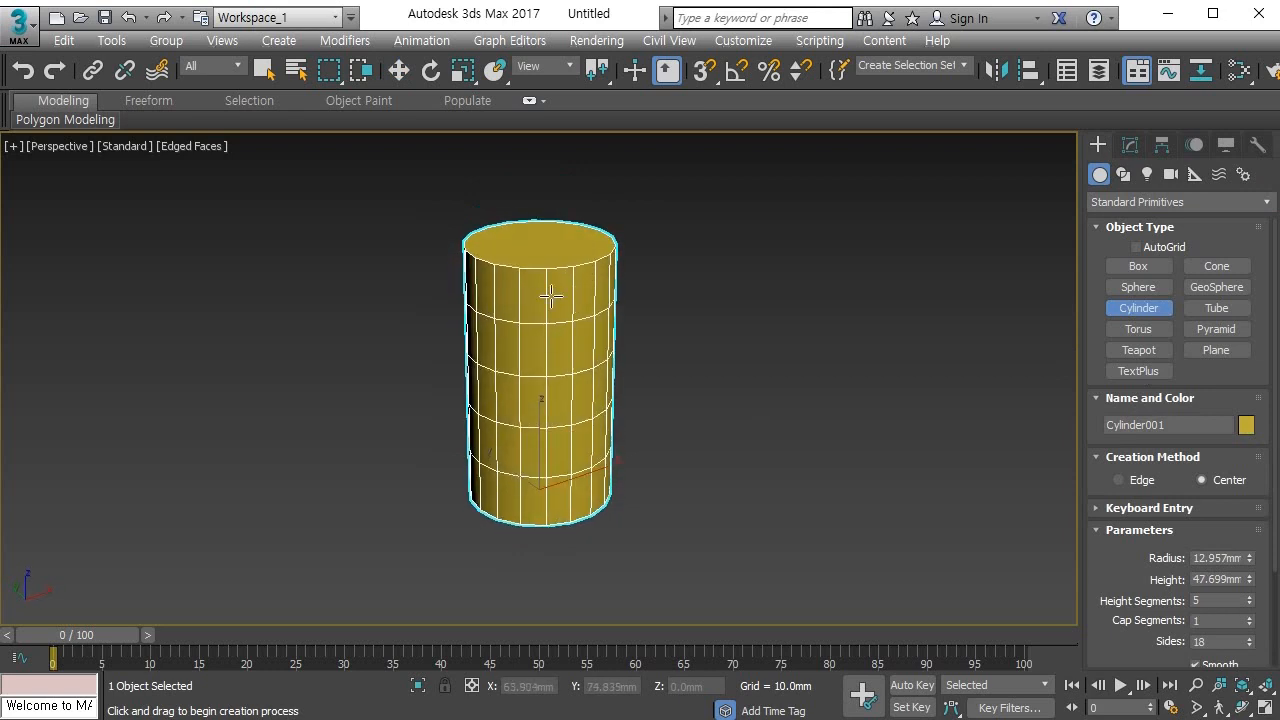
right_click(549, 281)
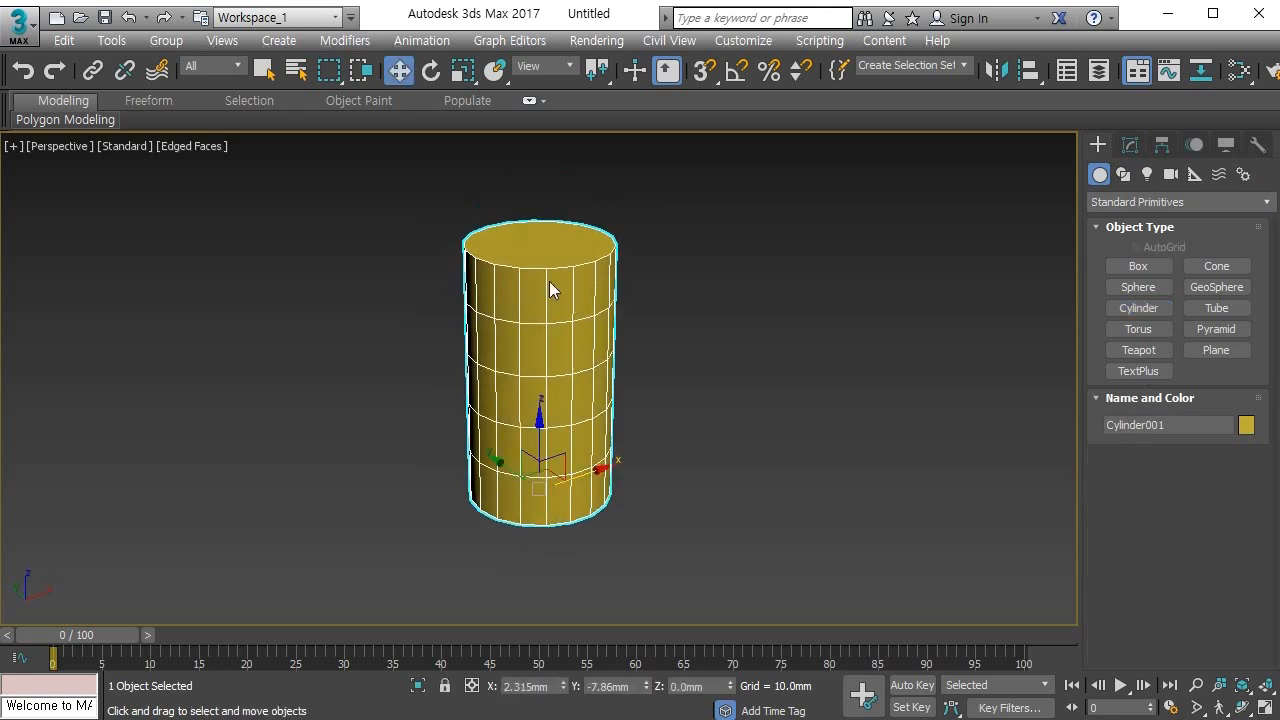
Step: Convert the cylinder to an Editable Poly
right_click(549, 281)
mouse_move(640, 495)
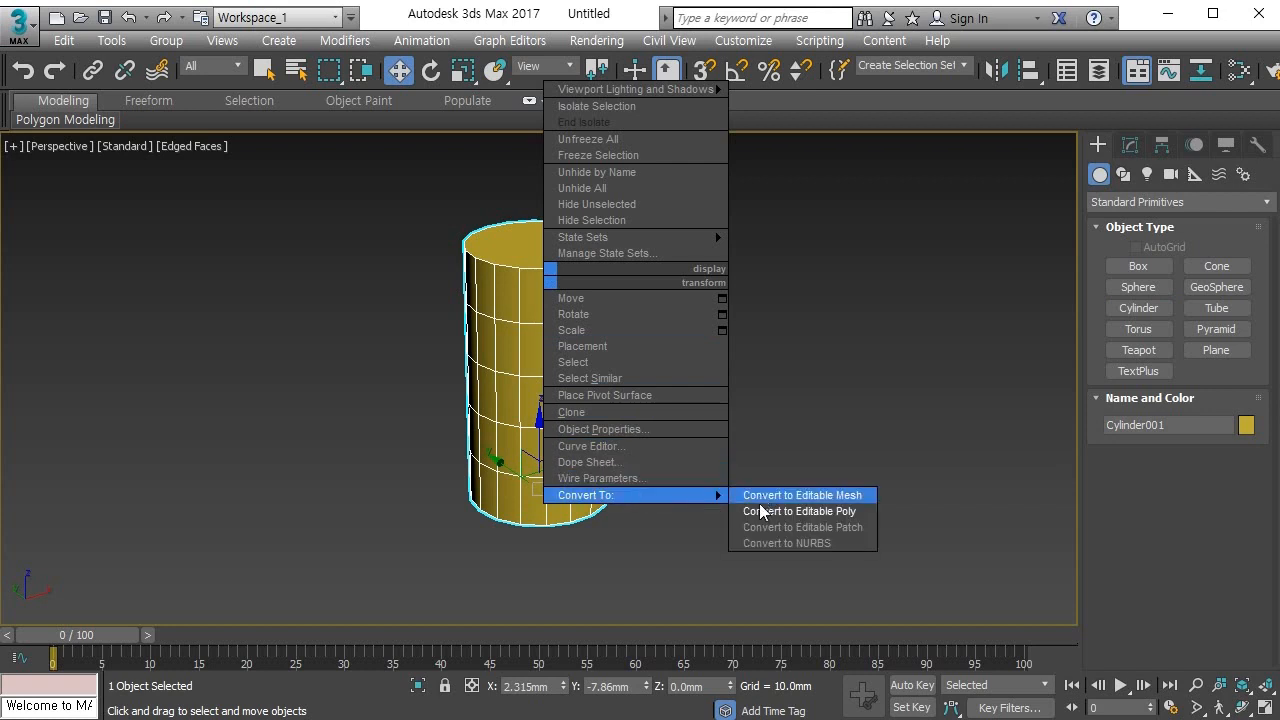
left_click(760, 513)
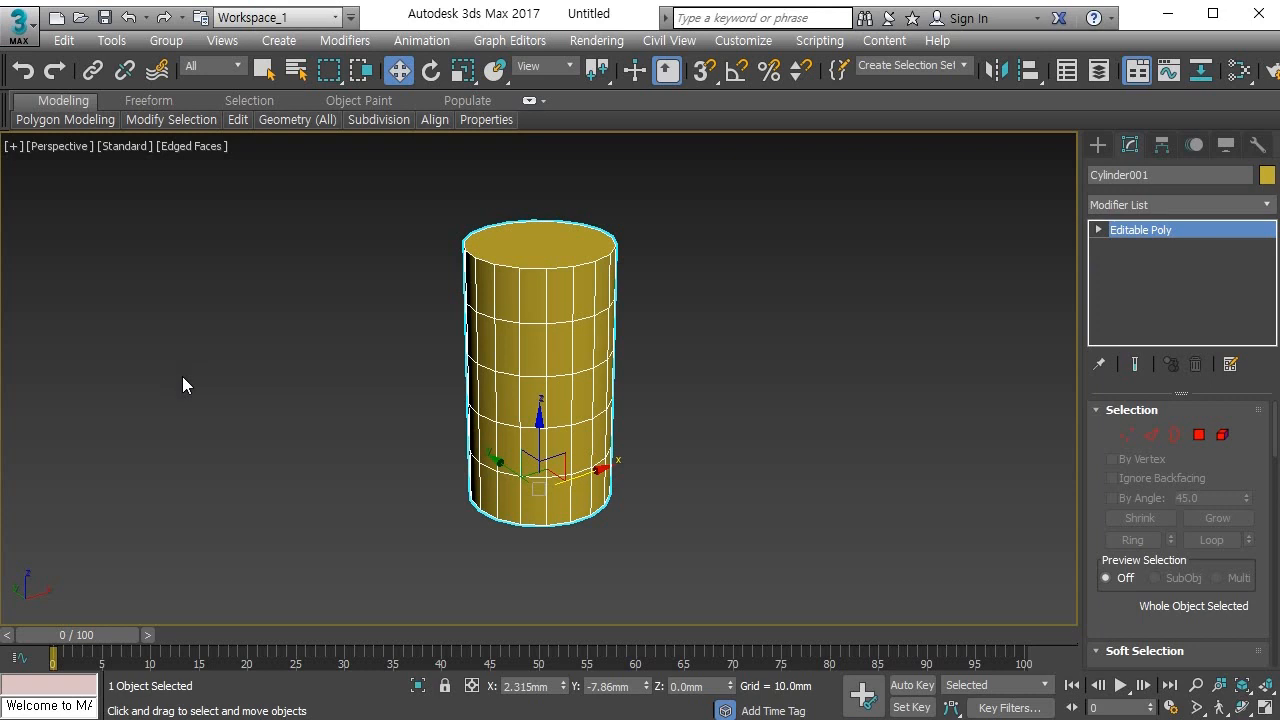
Step: Switch the cylinder to polygon editing and bring up the expanded polygon smoothing group settings
key("4")
scroll(1103, 590, "down", 5)
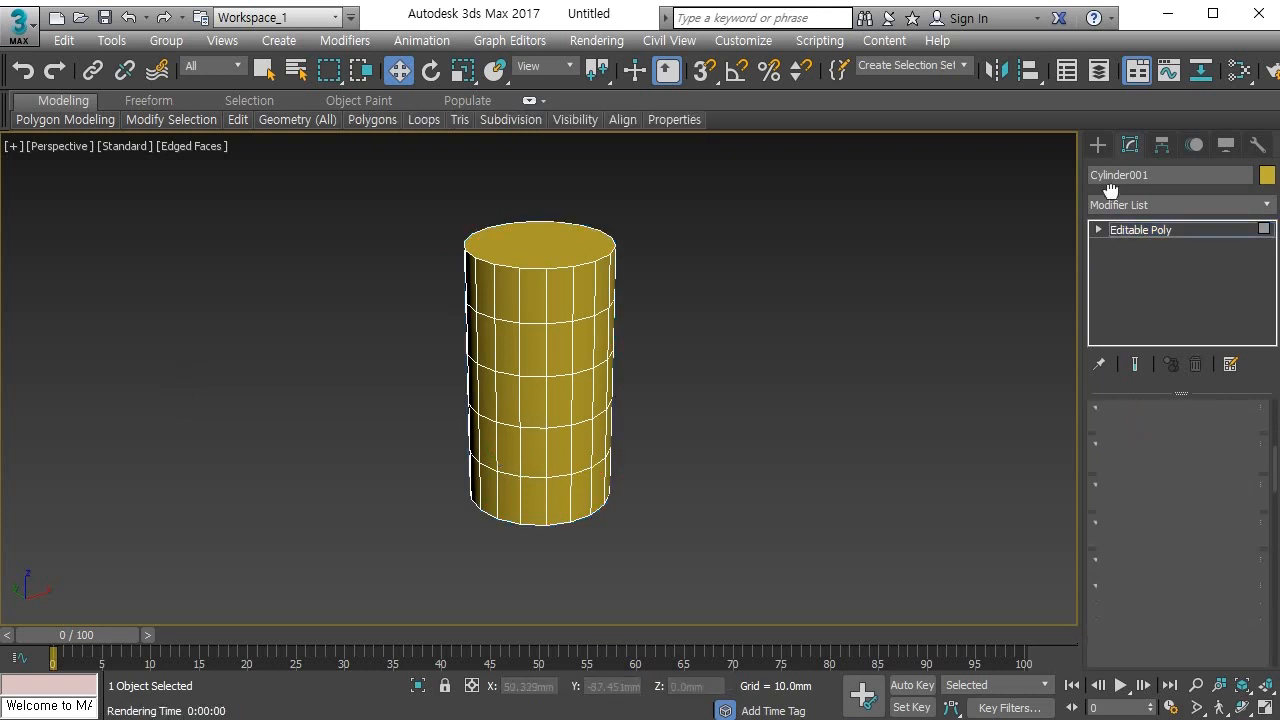
left_click_drag(1097, 603, 1097, 415)
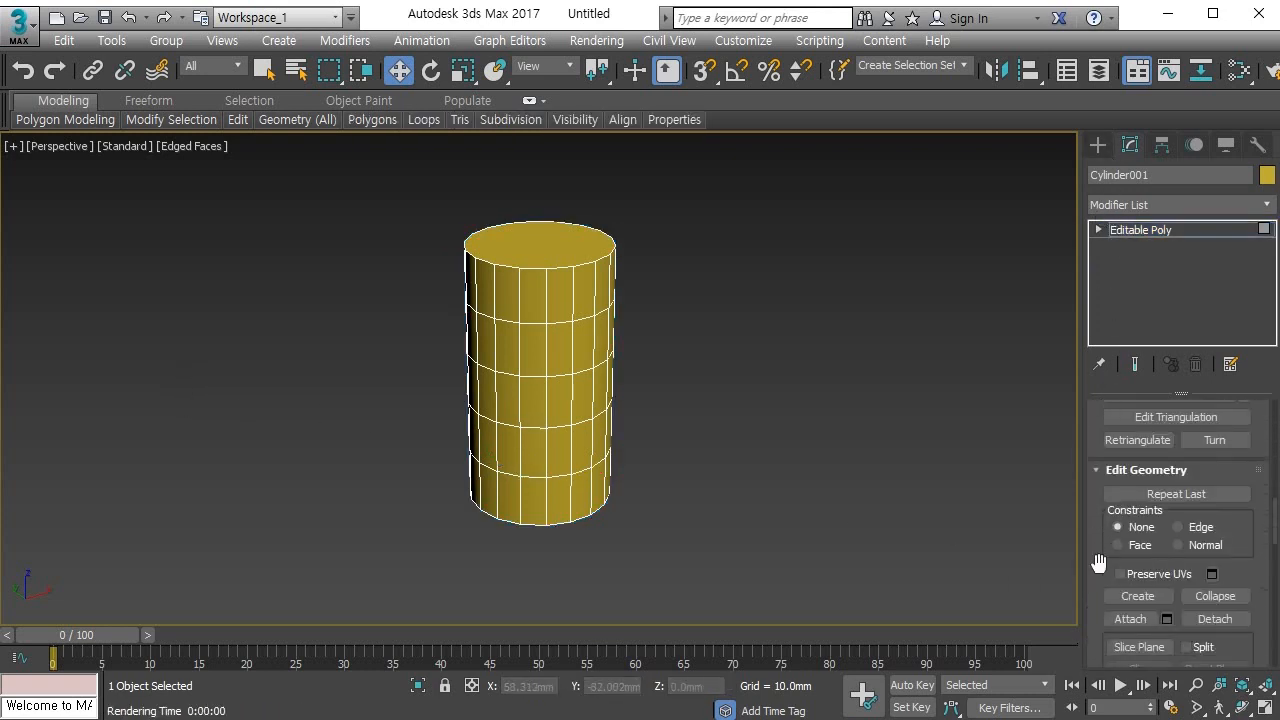
left_click_drag(1099, 564, 1113, 27)
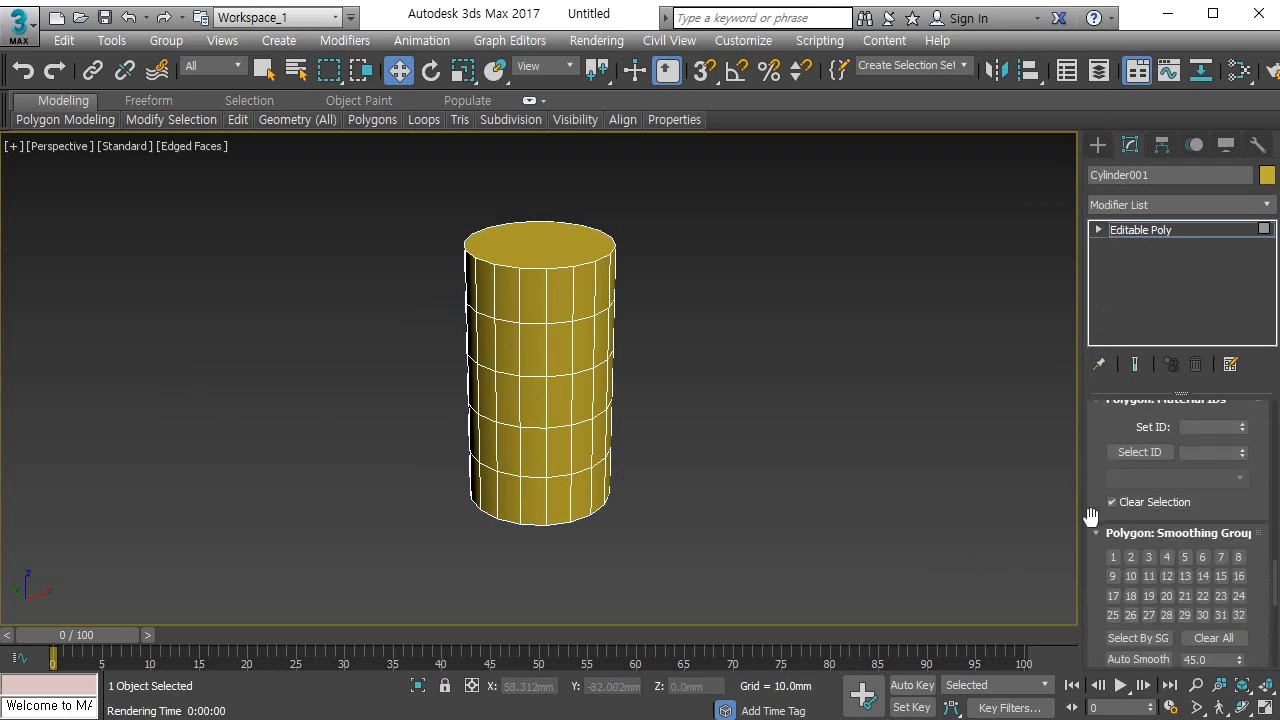
left_click(1093, 537)
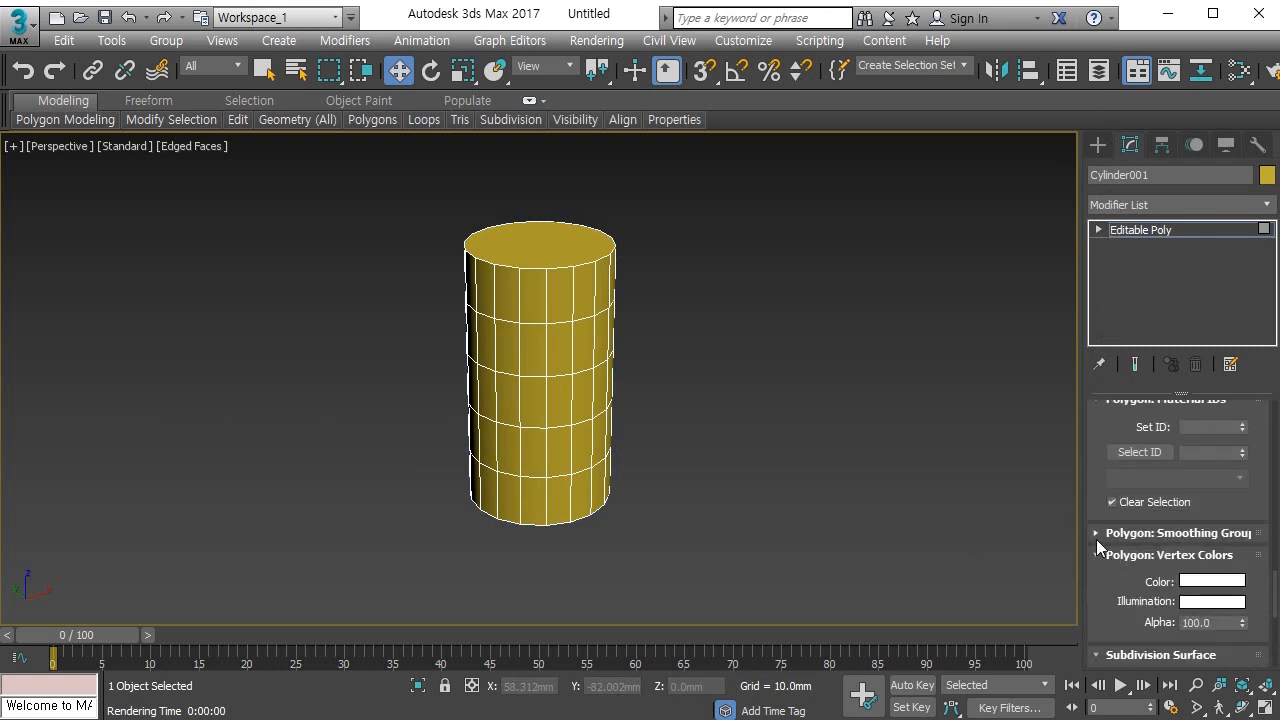
left_click(1097, 533)
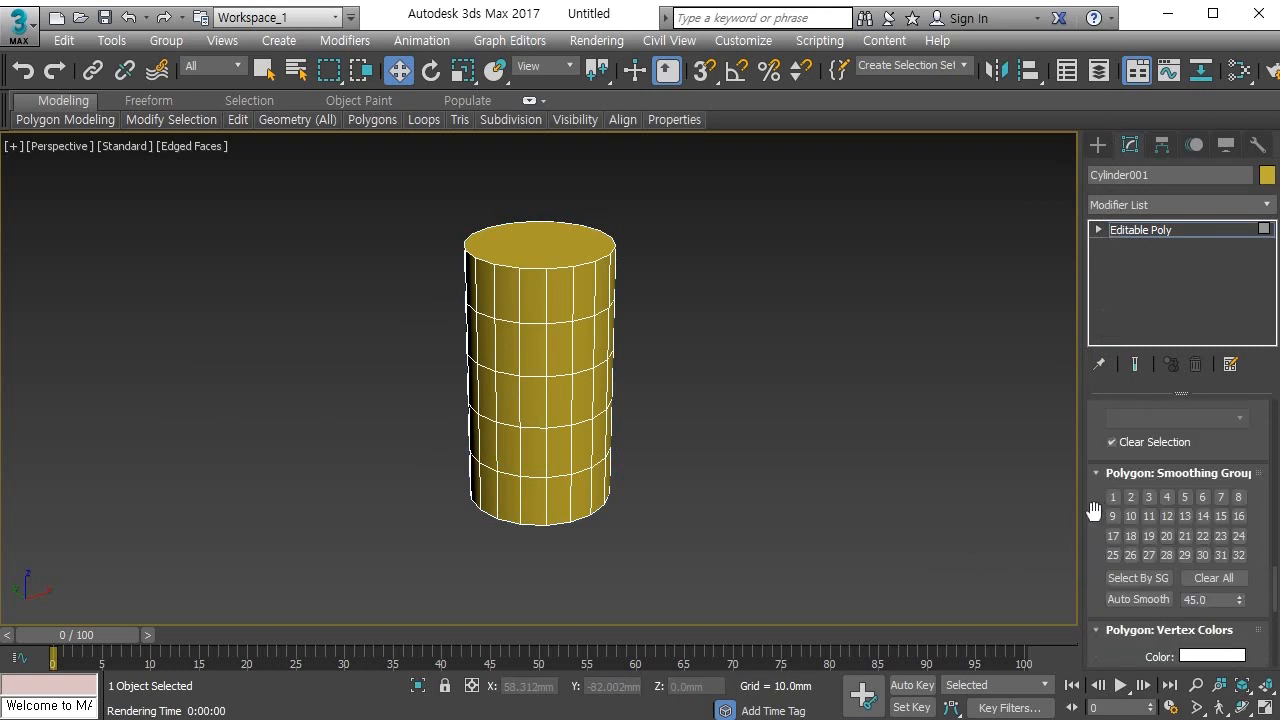
Step: Render the perspective view to examine the cylinder's shading with its original smoothing groups, and close the render window
left_click_drag(1091, 531, 1097, 471)
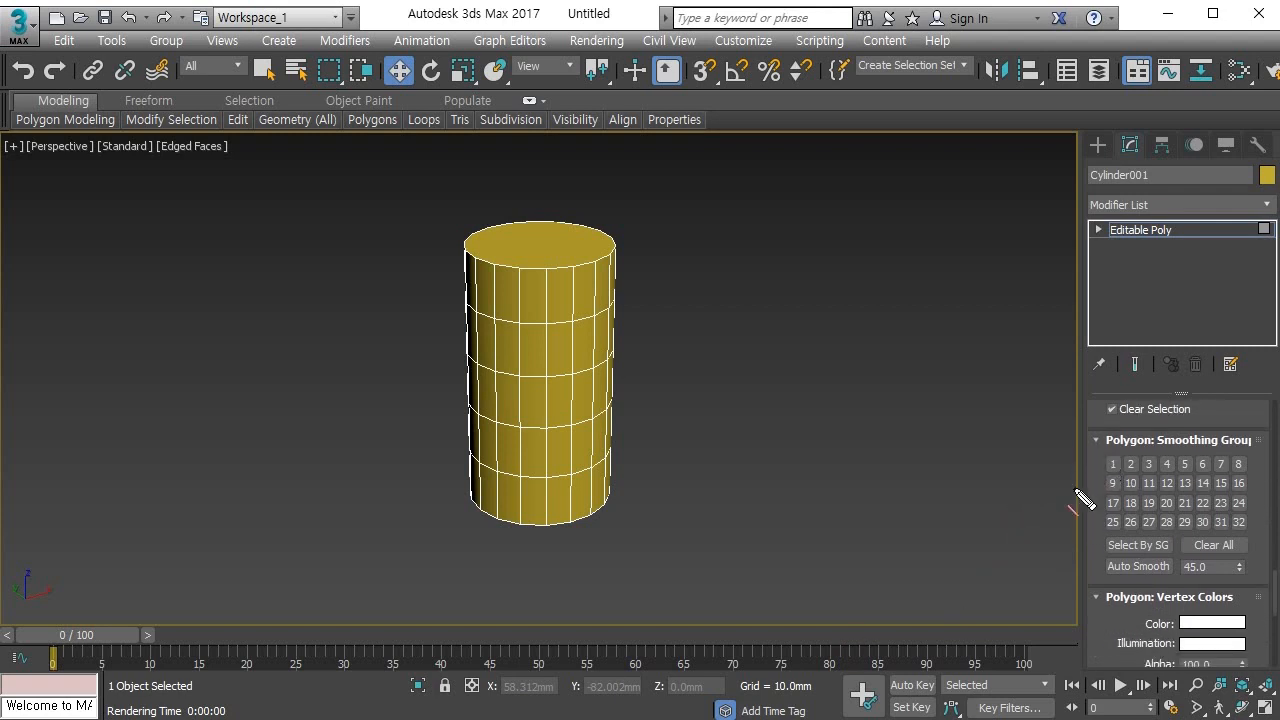
left_click_drag(1107, 444, 1252, 442)
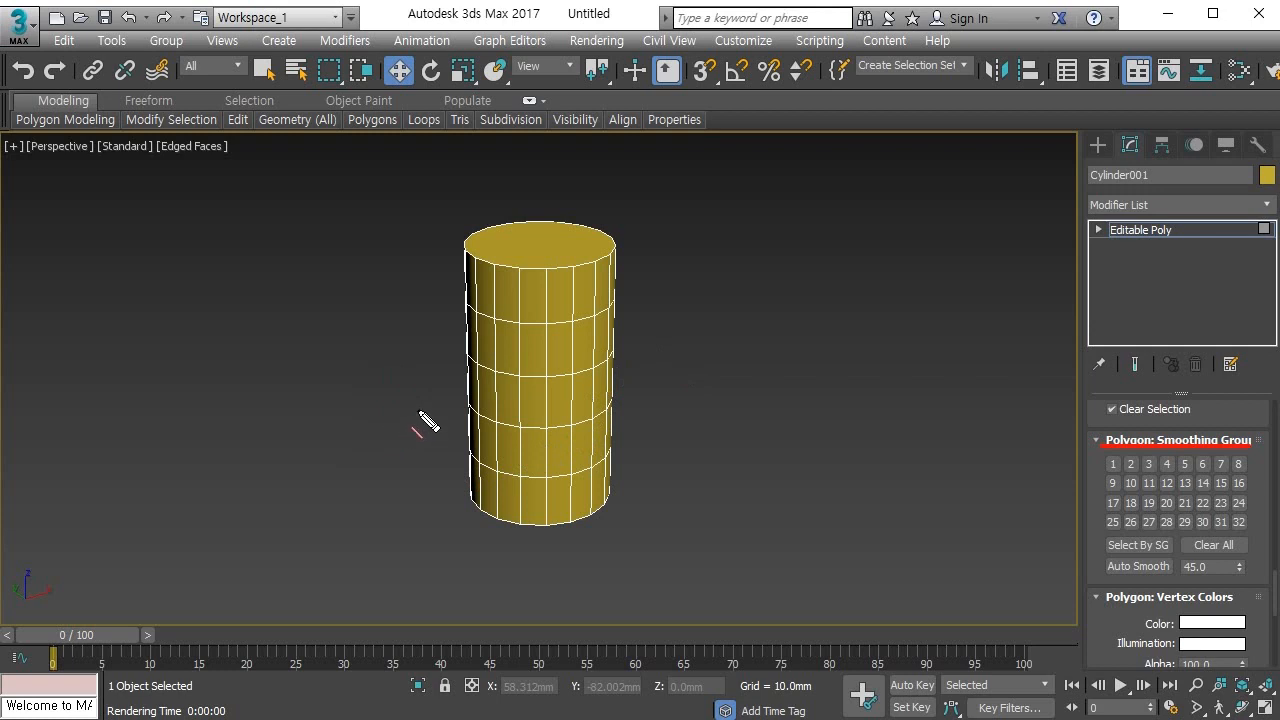
key("Escape")
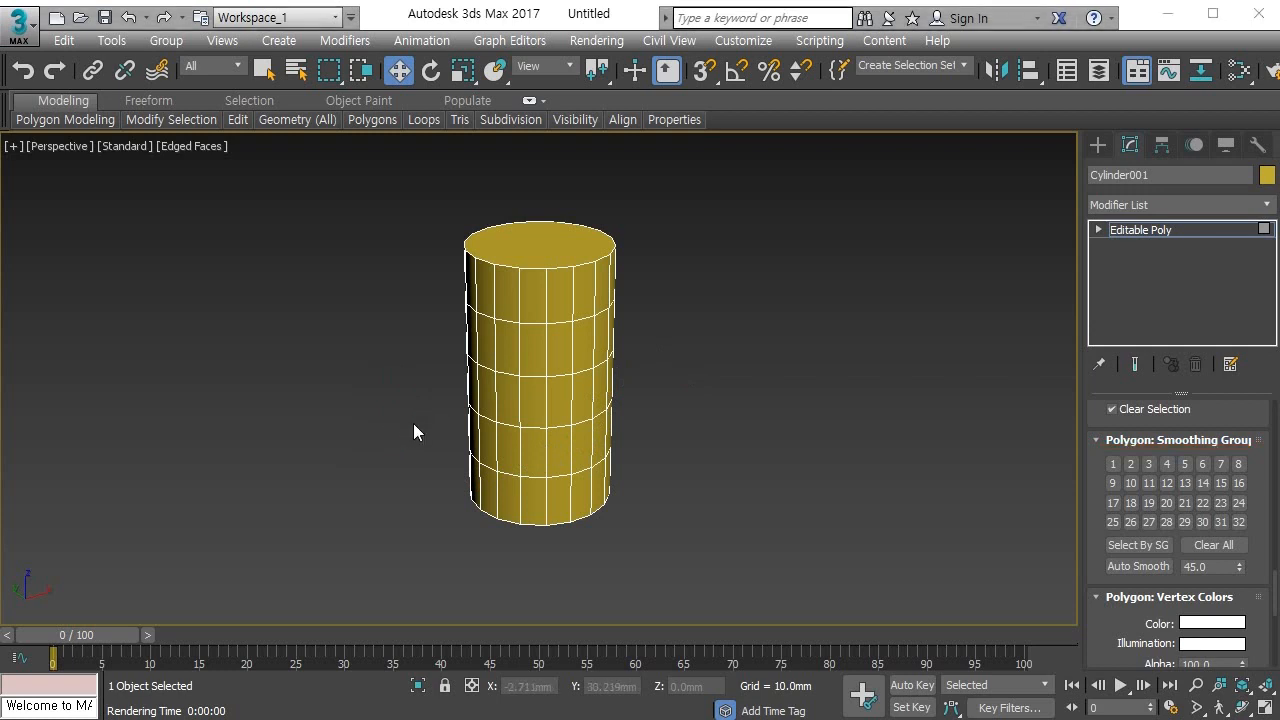
key("shift+q")
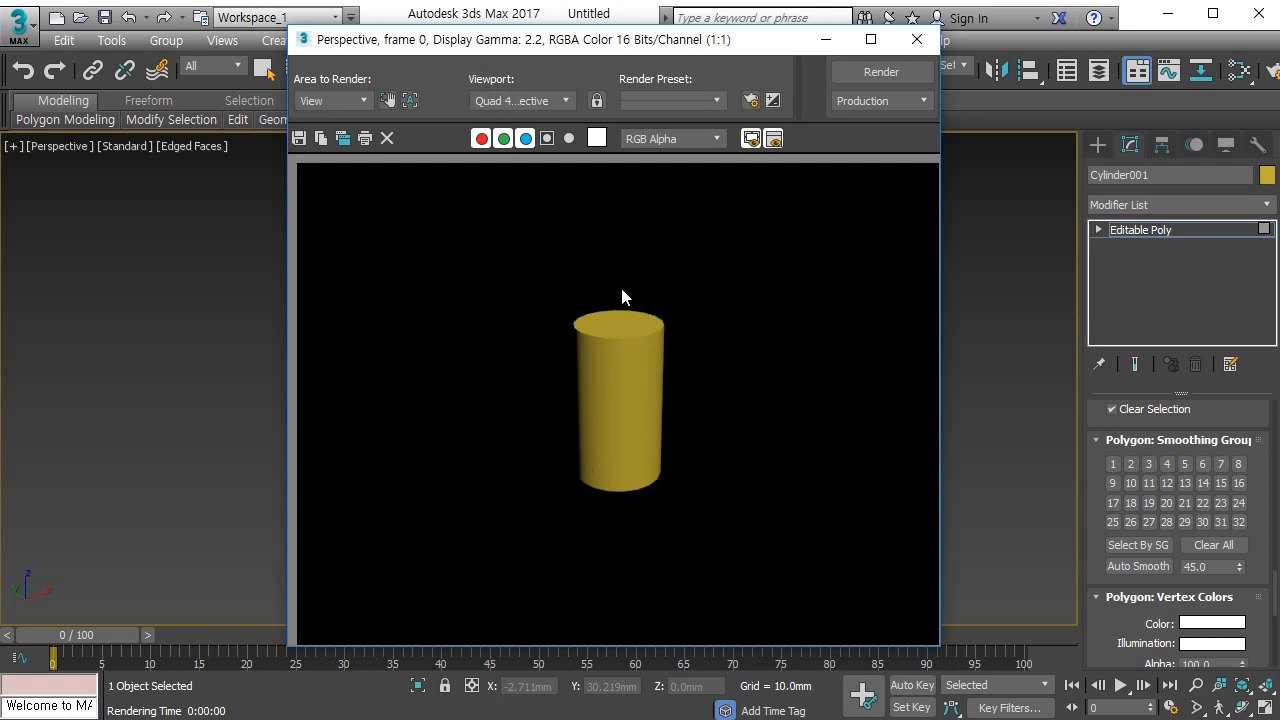
left_click(916, 42)
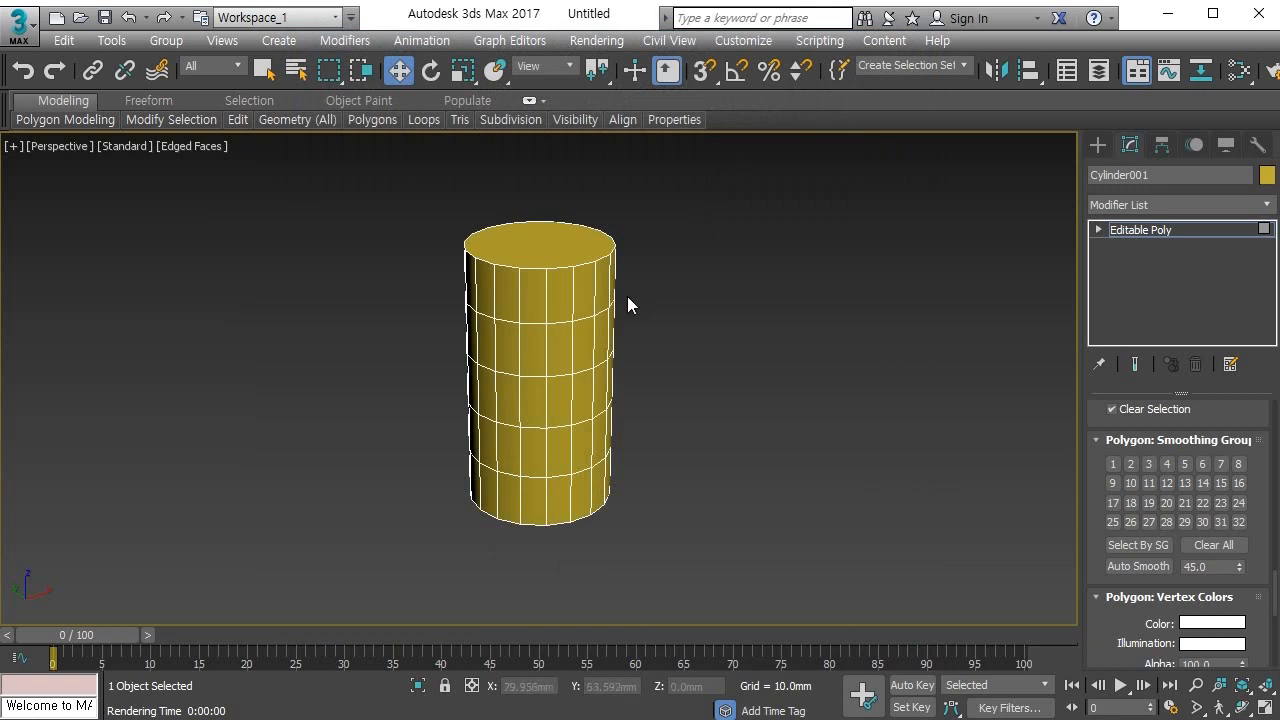
Step: Select the entire cylinder as an element, clear all of its smoothing groups, and deselect it
key("5")
left_click(570, 328)
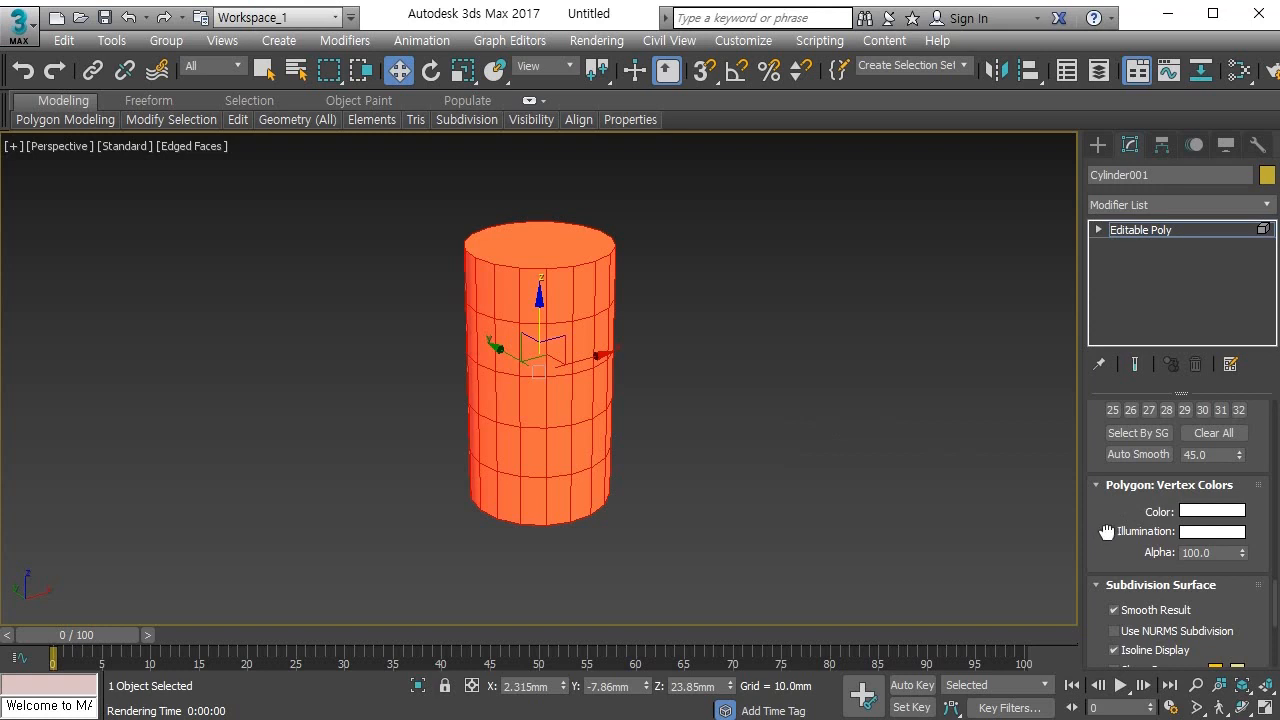
scroll(1107, 531, "up", 4)
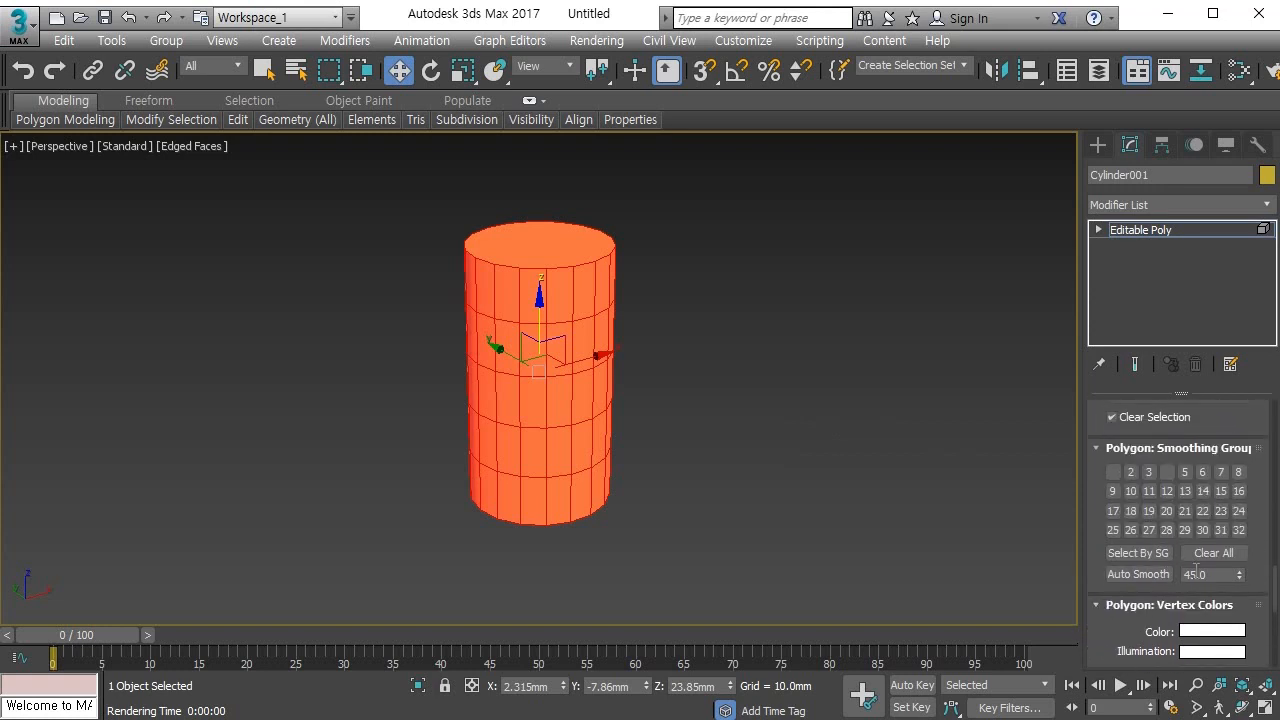
left_click(1215, 553)
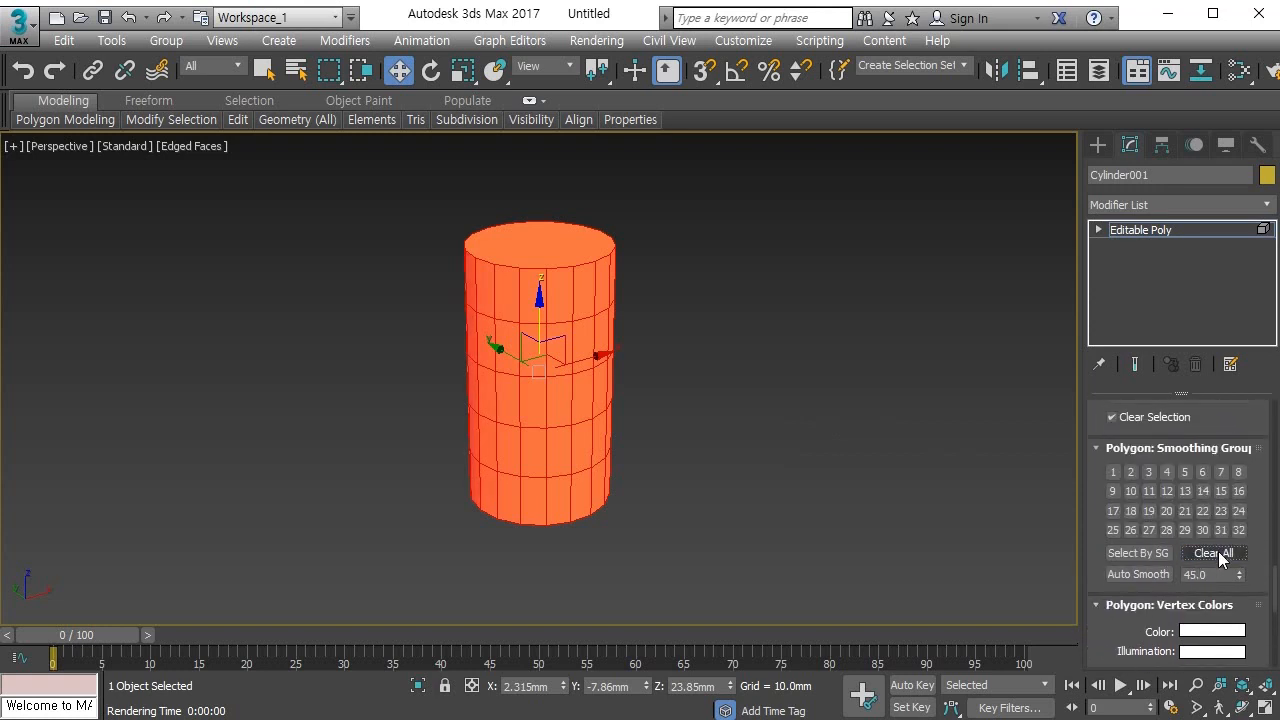
left_click(758, 482)
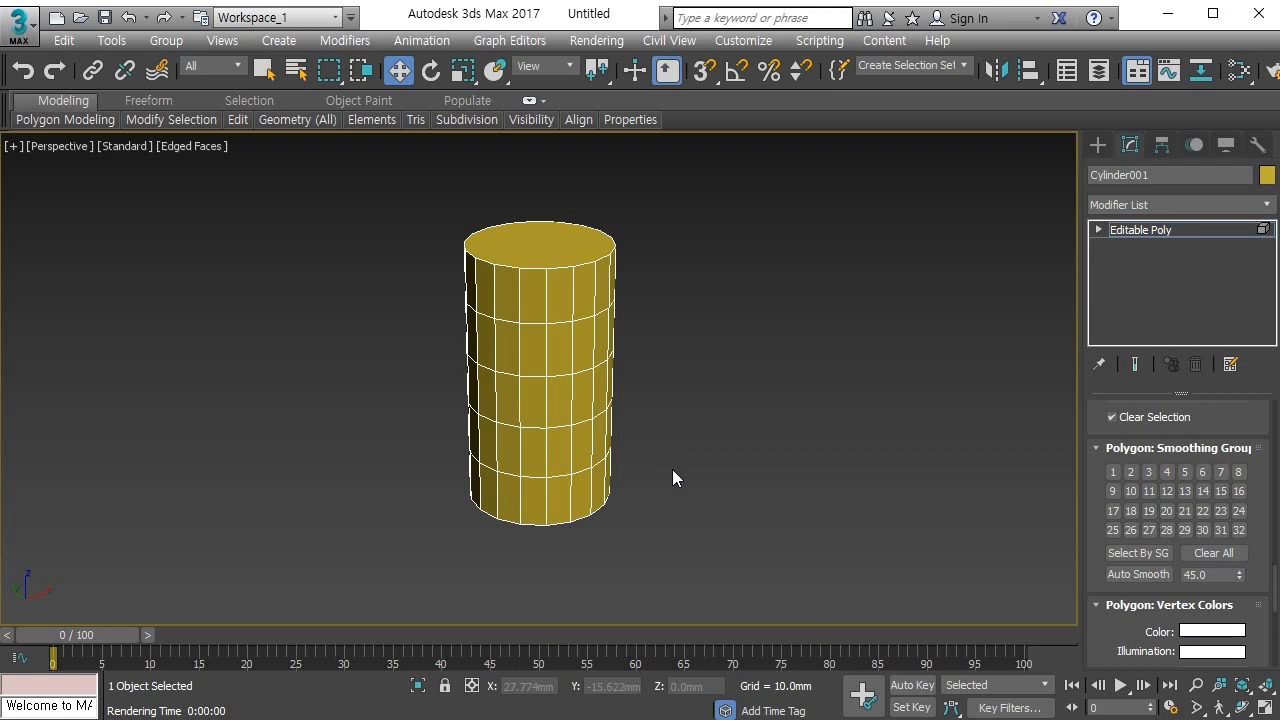
Step: Render a closer perspective view to examine the facets along the cylinder's side, and close the render window
scroll(666, 469, "up", 3)
middle_click_drag(666, 469, 707, 537)
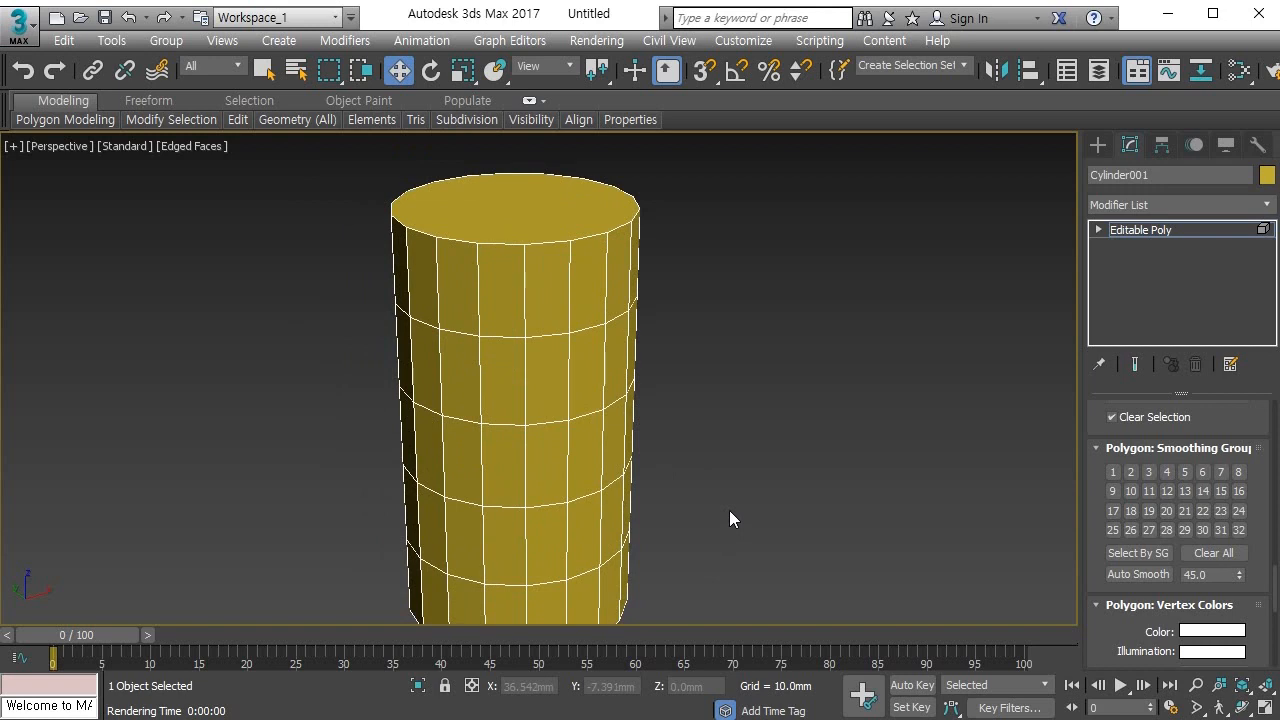
key("shift+q")
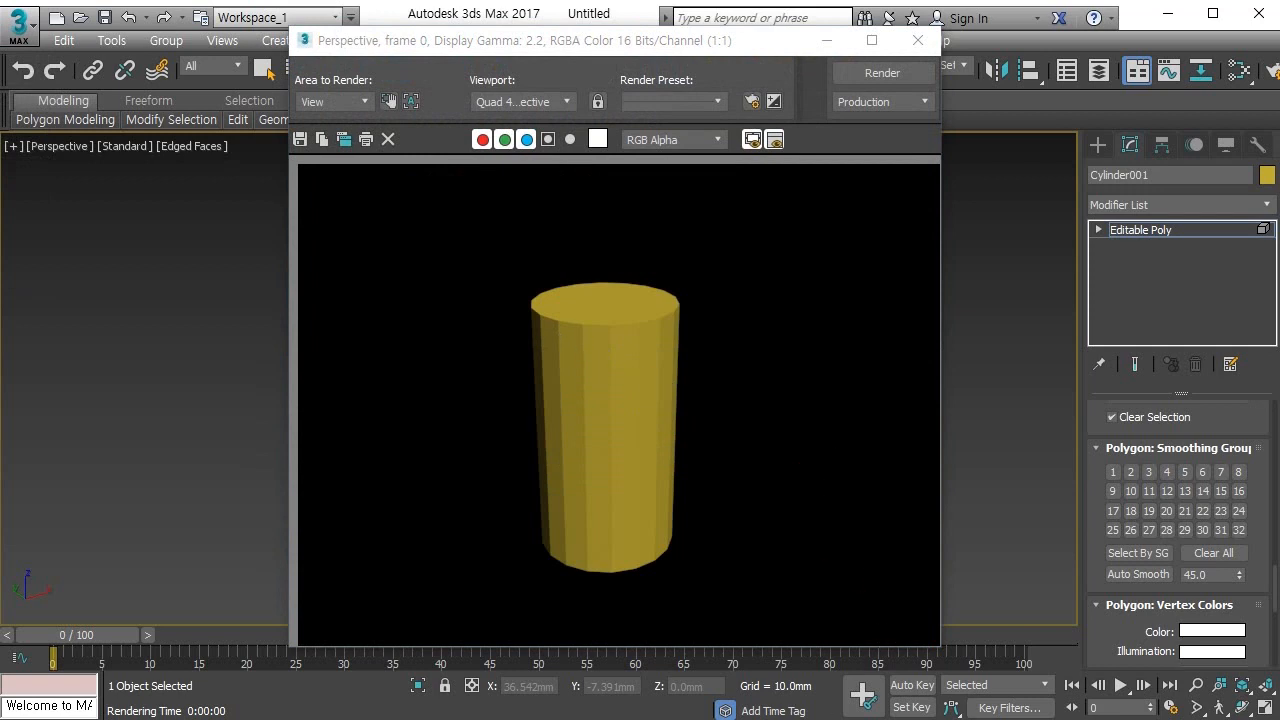
left_click_drag(582, 348, 582, 522)
left_click_drag(607, 352, 609, 548)
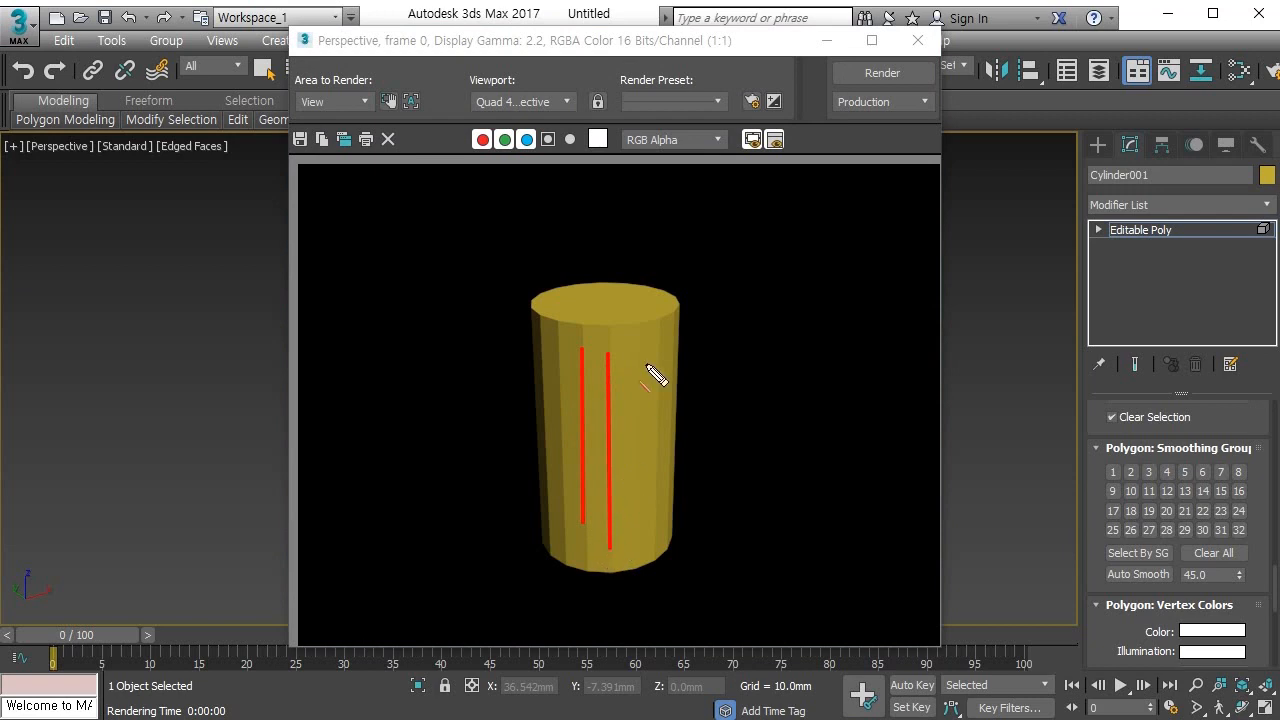
left_click_drag(656, 340, 657, 536)
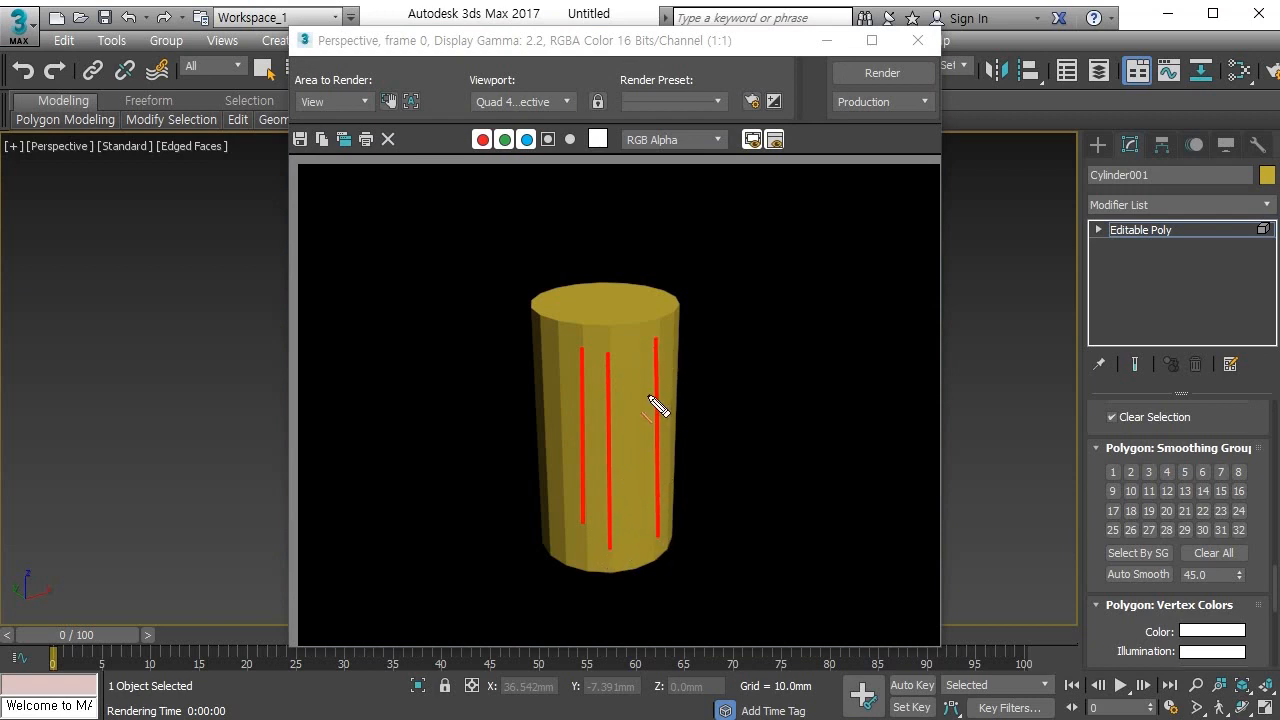
left_click_drag(556, 337, 561, 518)
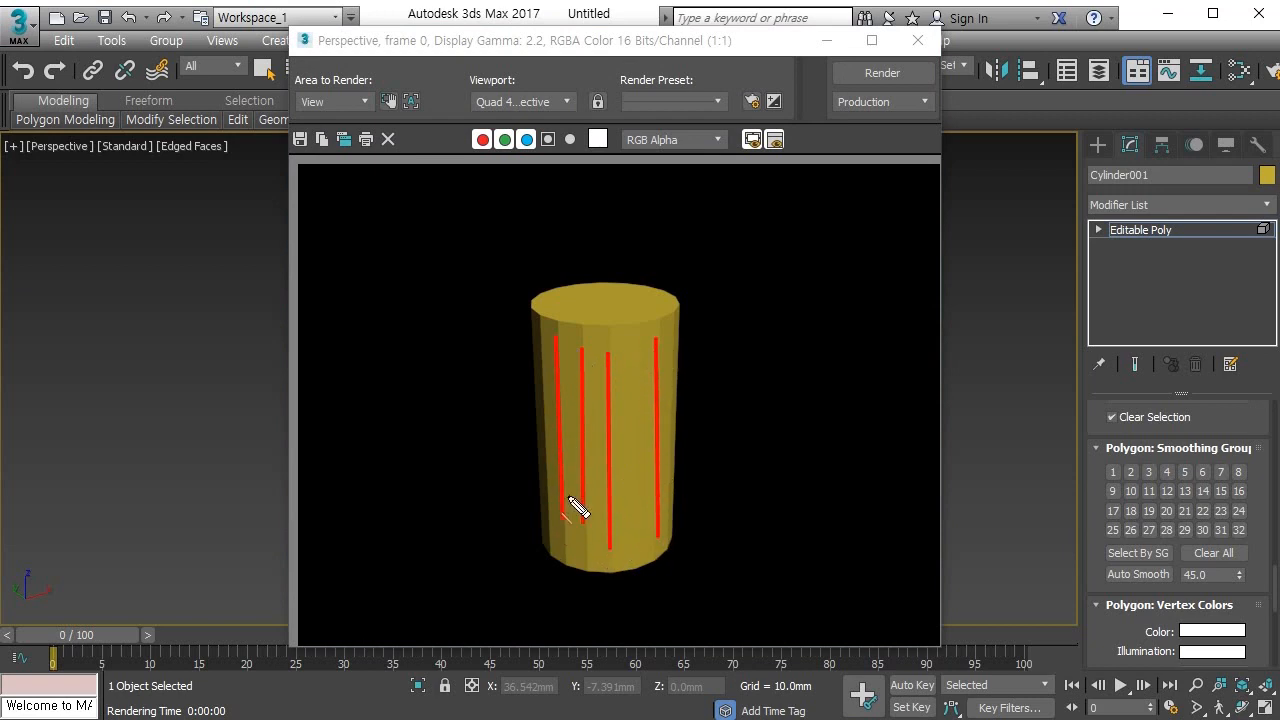
key("Escape")
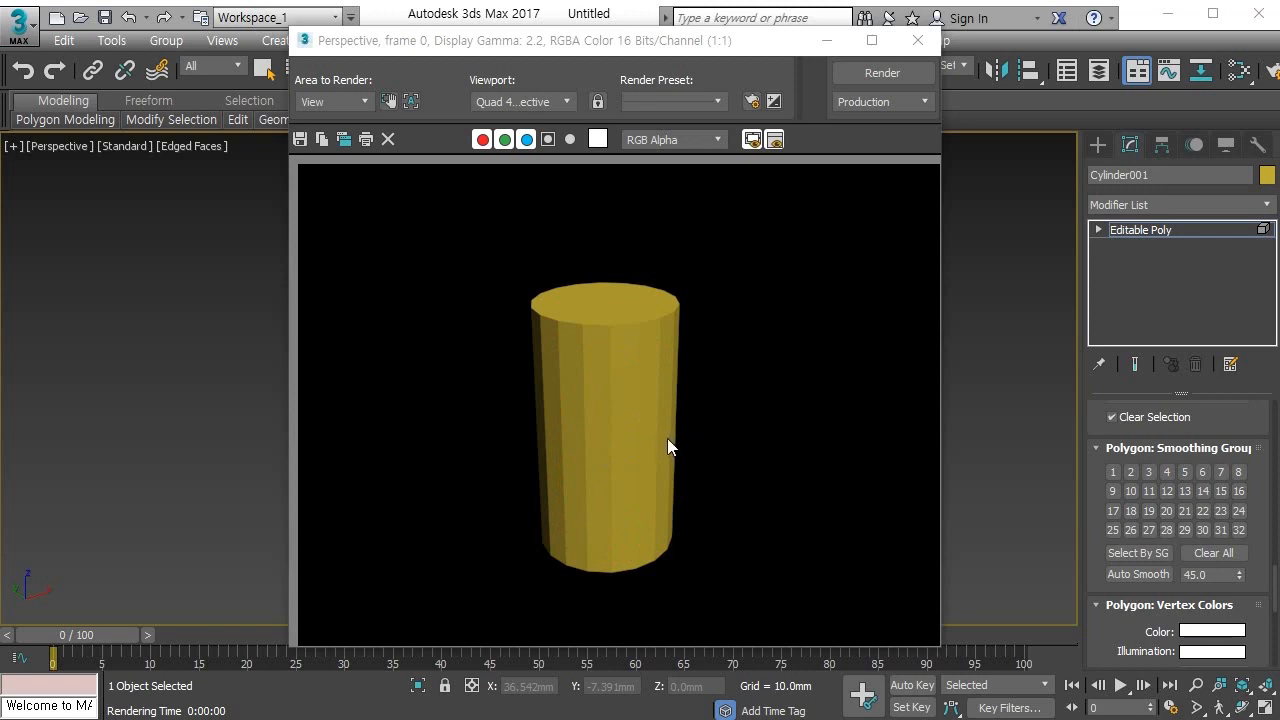
left_click(918, 40)
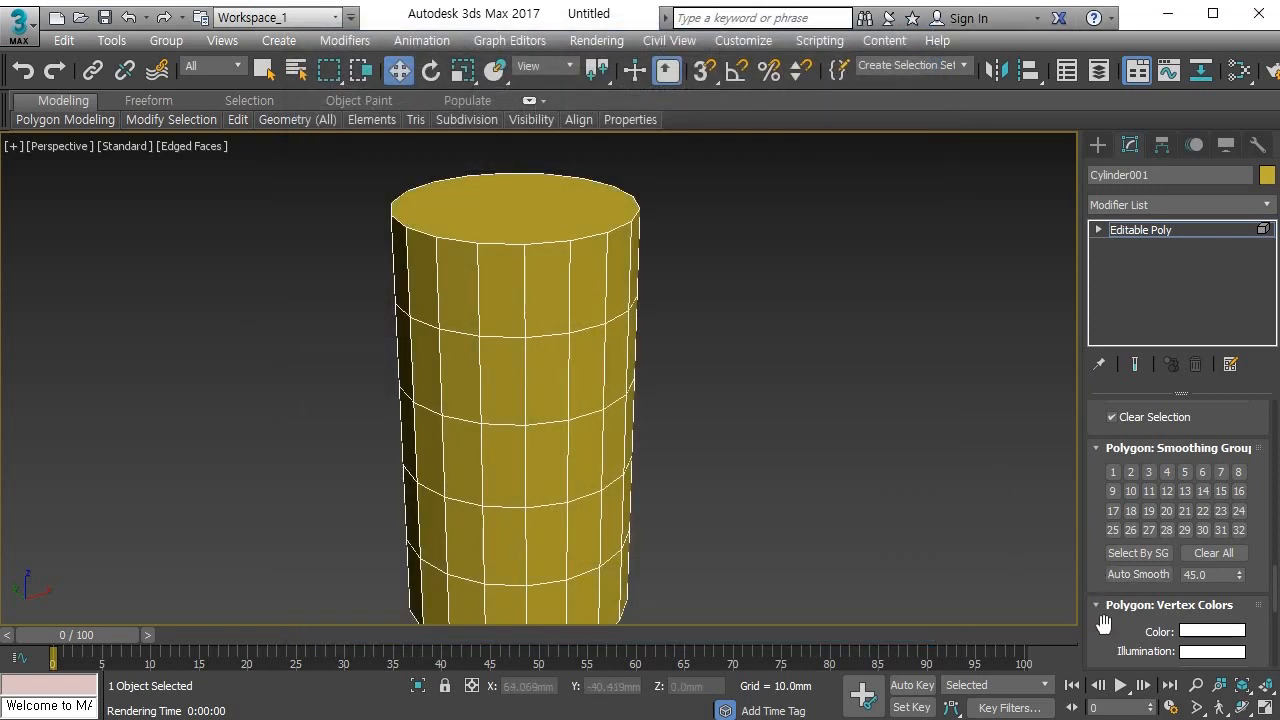
Step: Bring up the cylinder's Subdivision Surface settings to examine the smoothing and NURMS options
left_click_drag(1106, 627, 1106, 362)
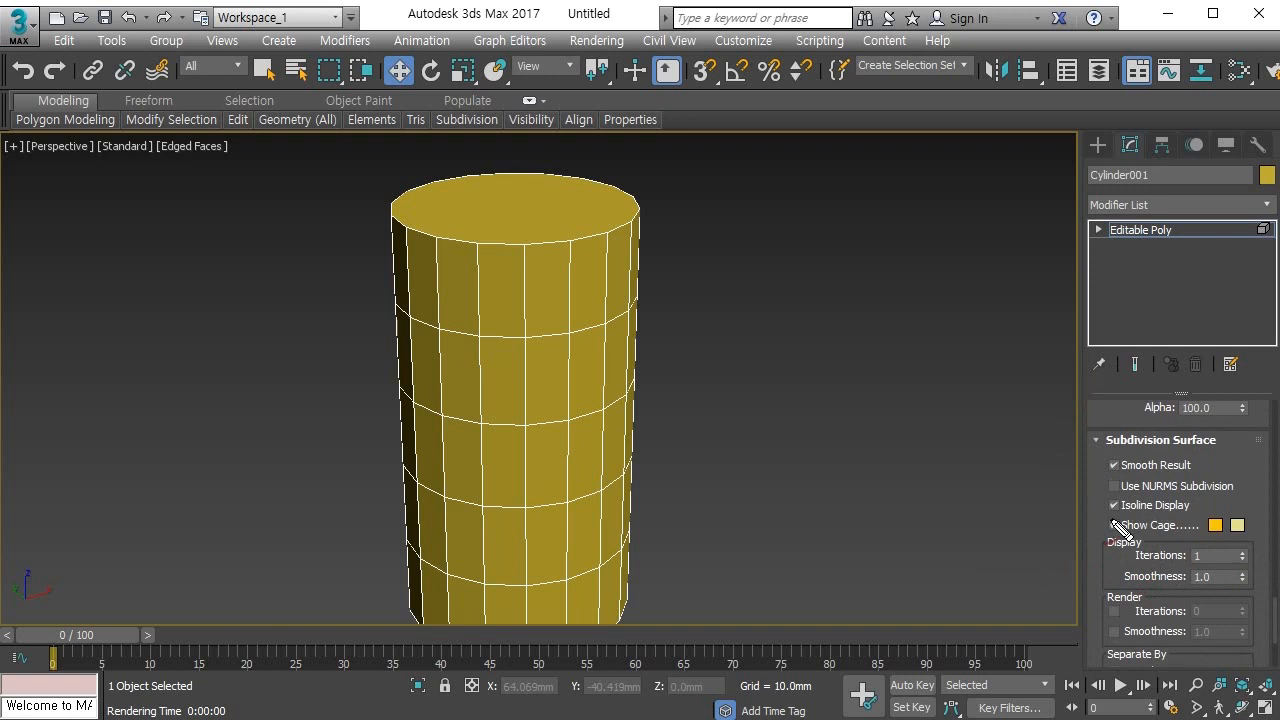
mouse_move(1112, 454)
left_mouse_down()
mouse_move(1213, 451)
mouse_move(1218, 471)
left_mouse_up()
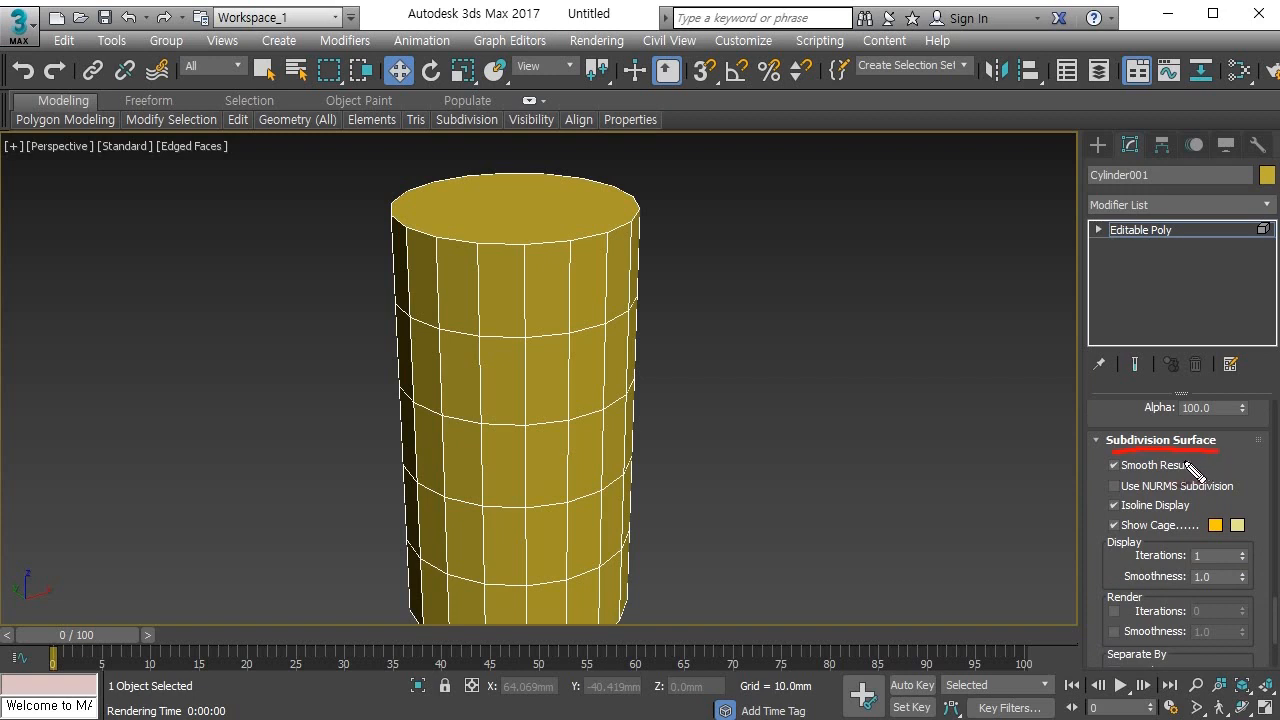
key("Escape")
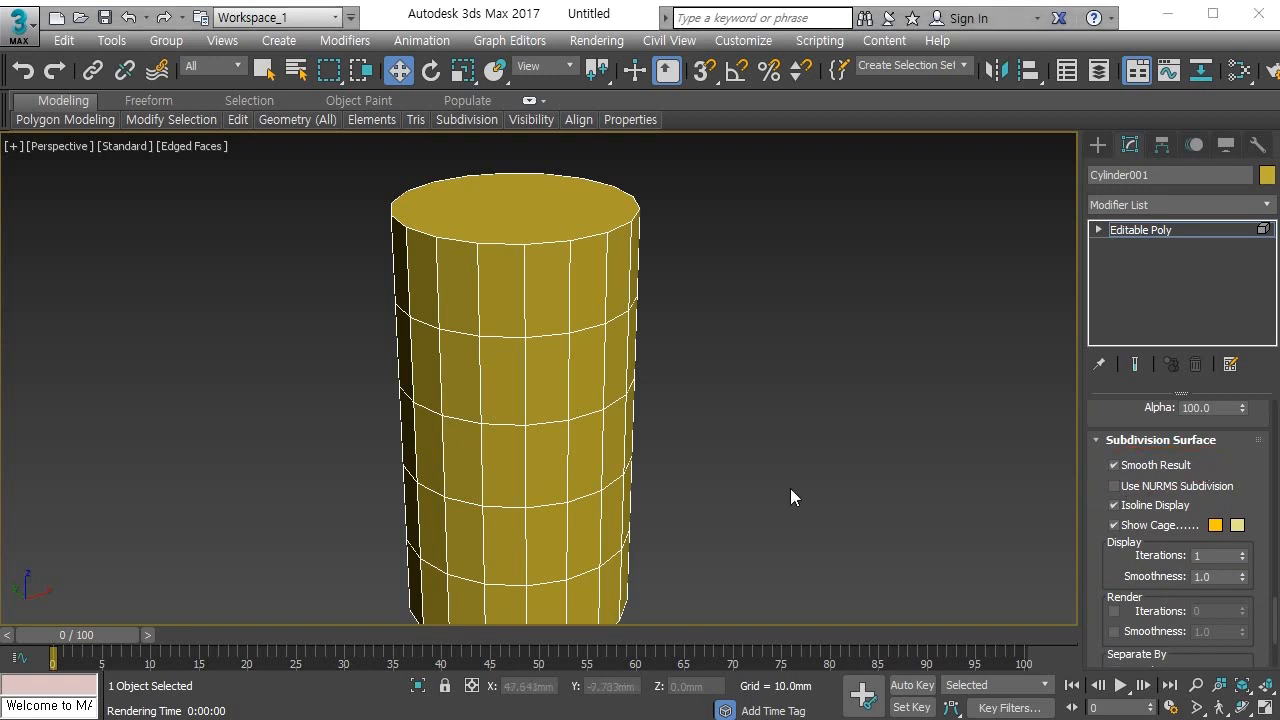
middle_click_drag(791, 494, 839, 500)
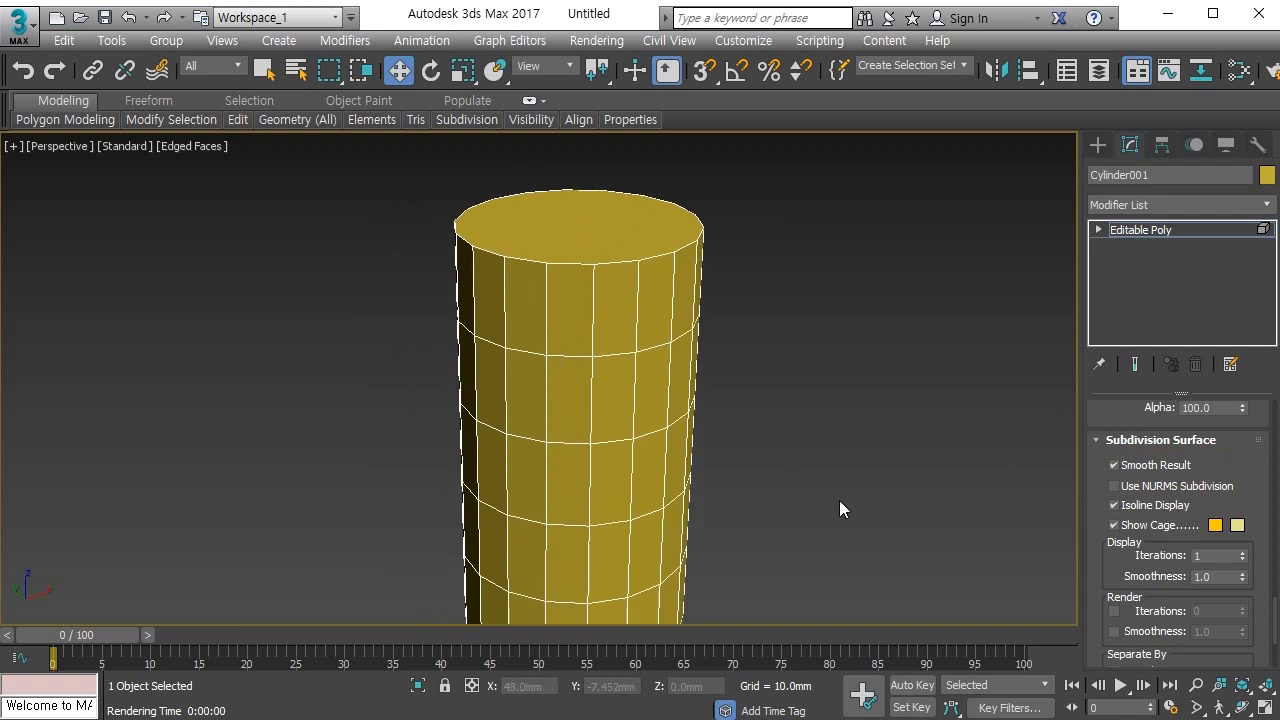